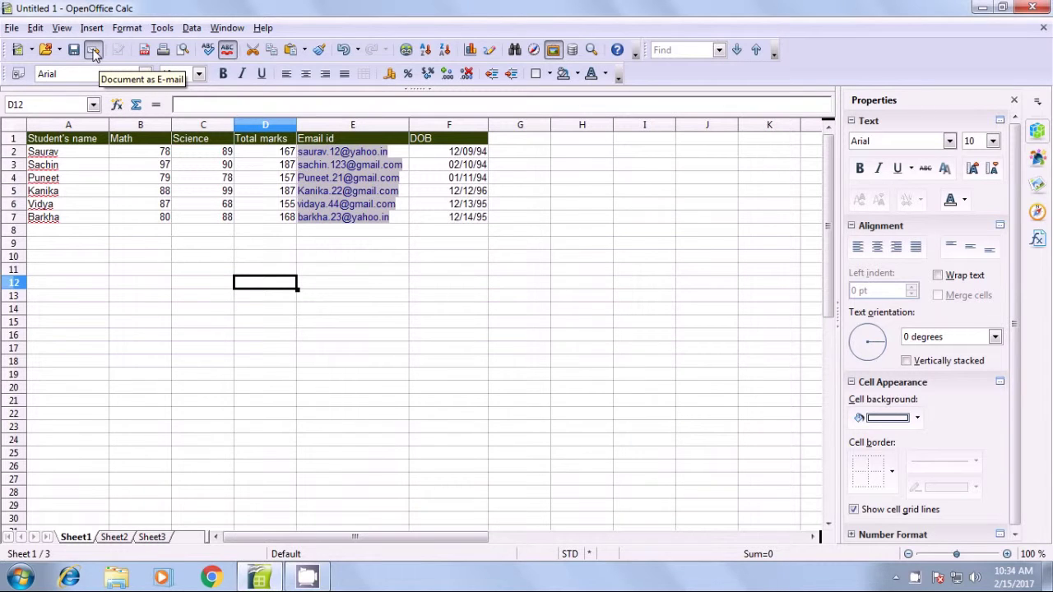
pyautogui.click(11, 29)
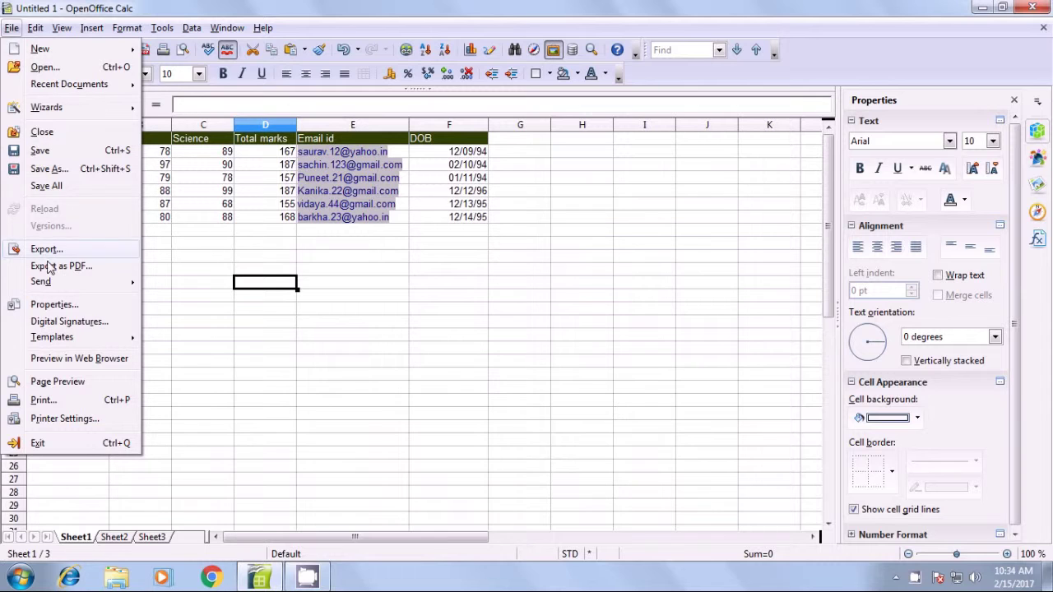
pyautogui.moveTo(50, 284)
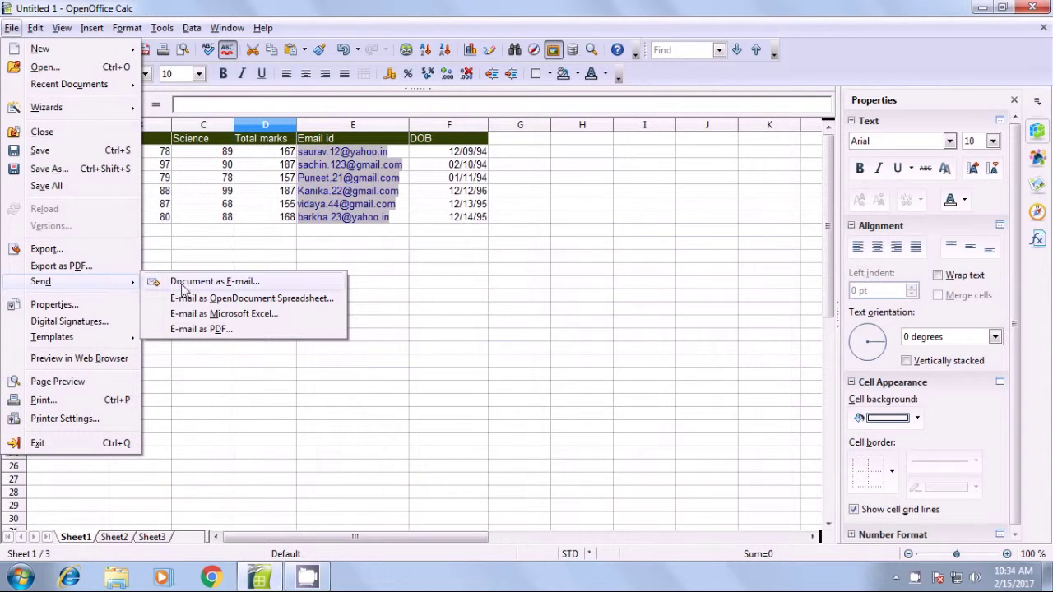
pyautogui.click(222, 281)
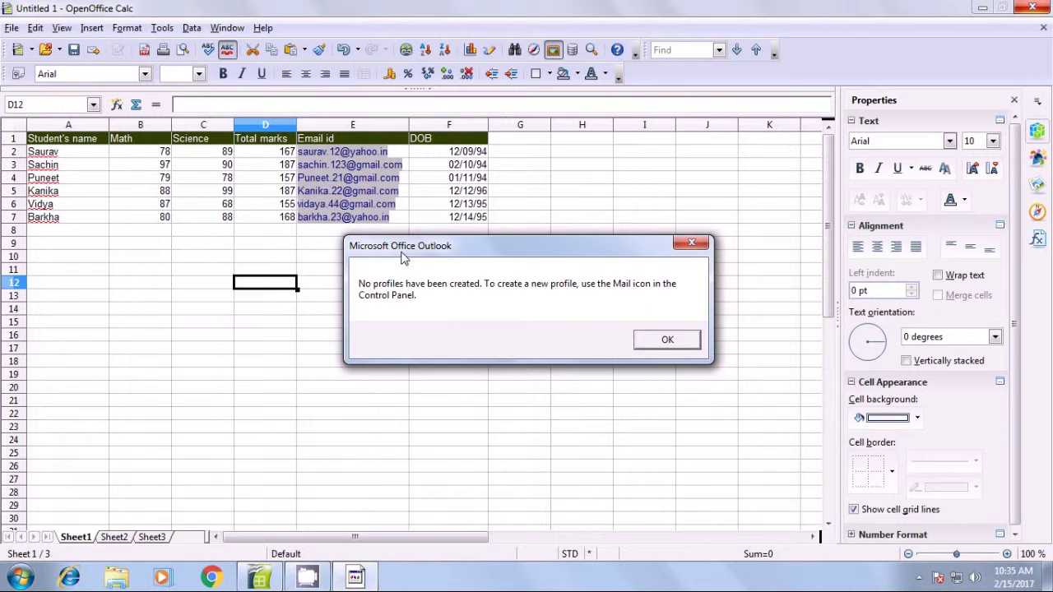
pyautogui.click(662, 348)
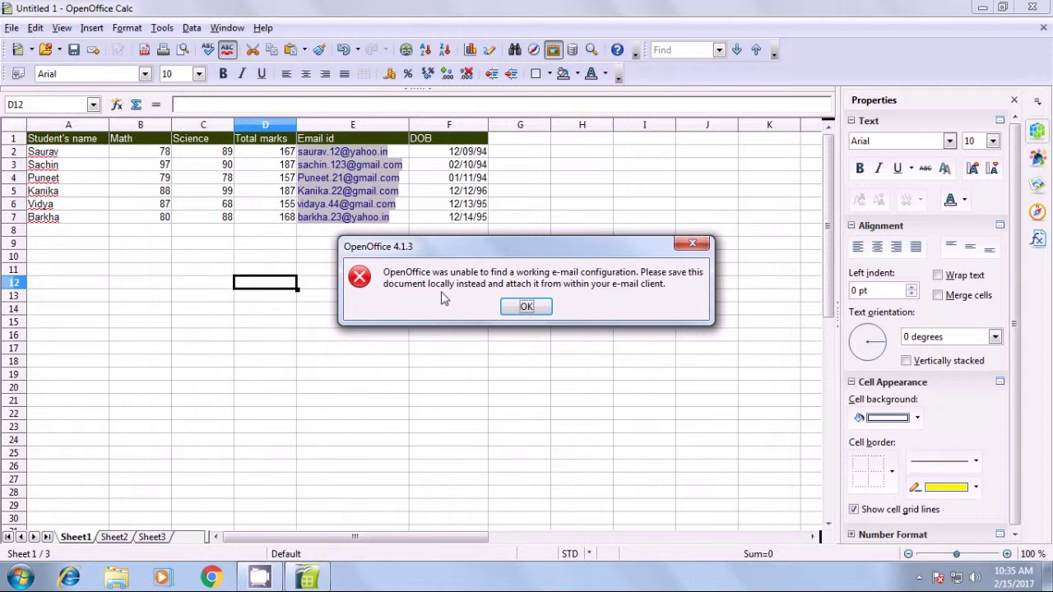
pyautogui.click(526, 308)
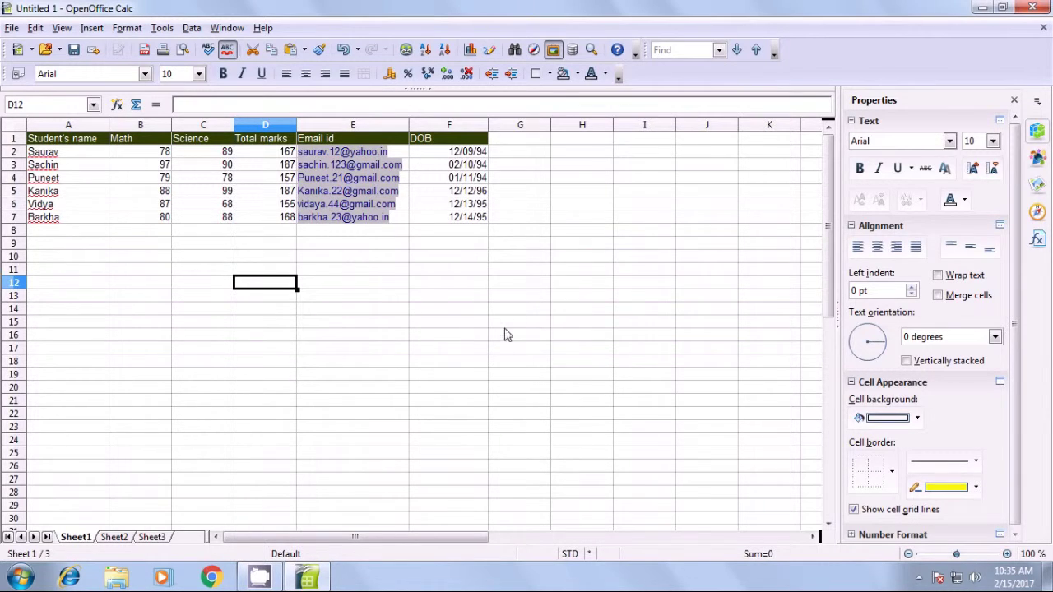
pyautogui.click(436, 310)
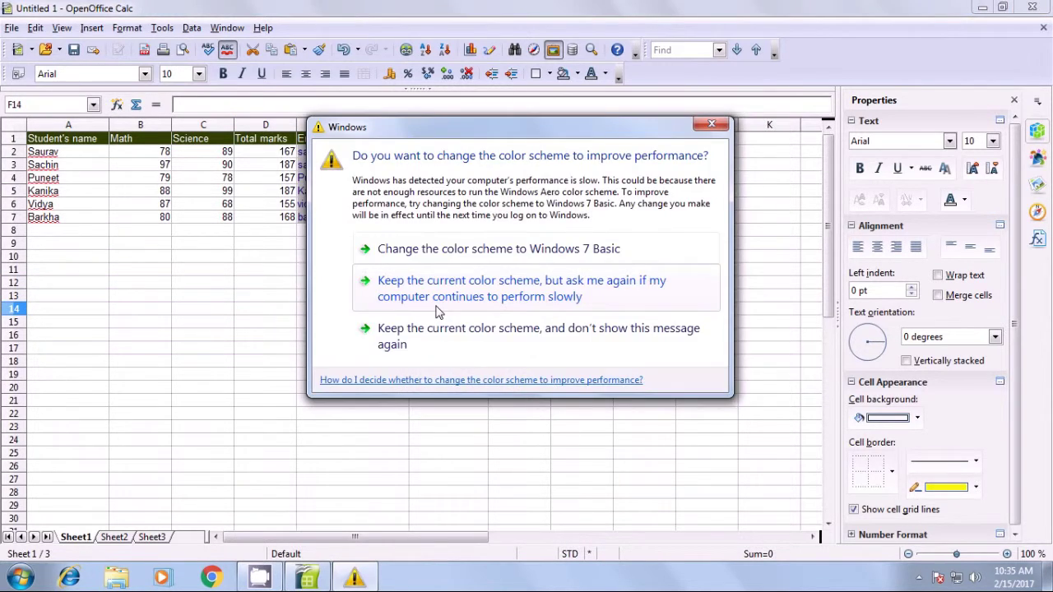
pyautogui.click(441, 335)
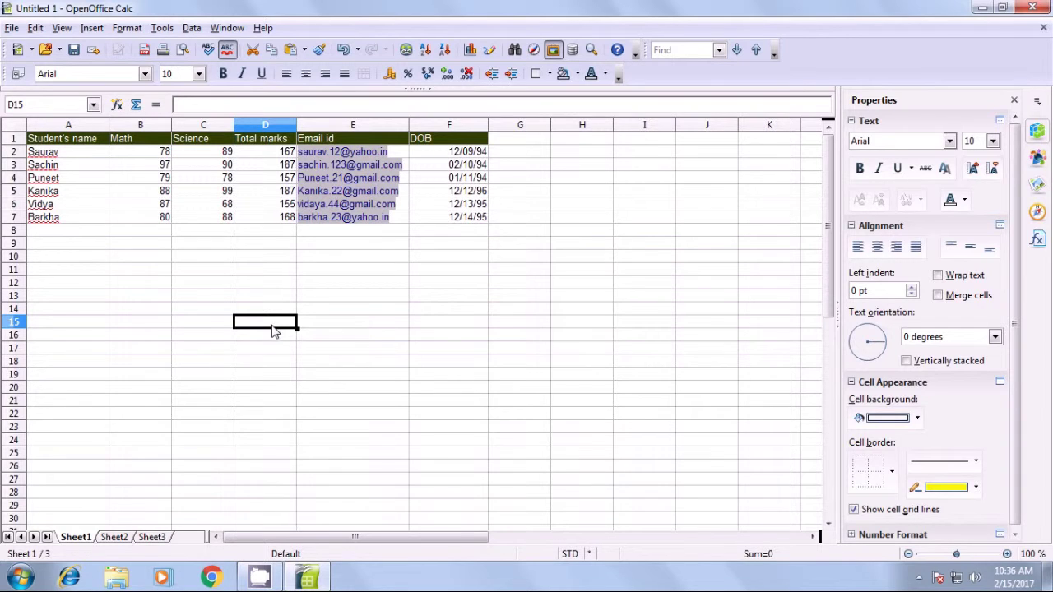
pyautogui.click(12, 28)
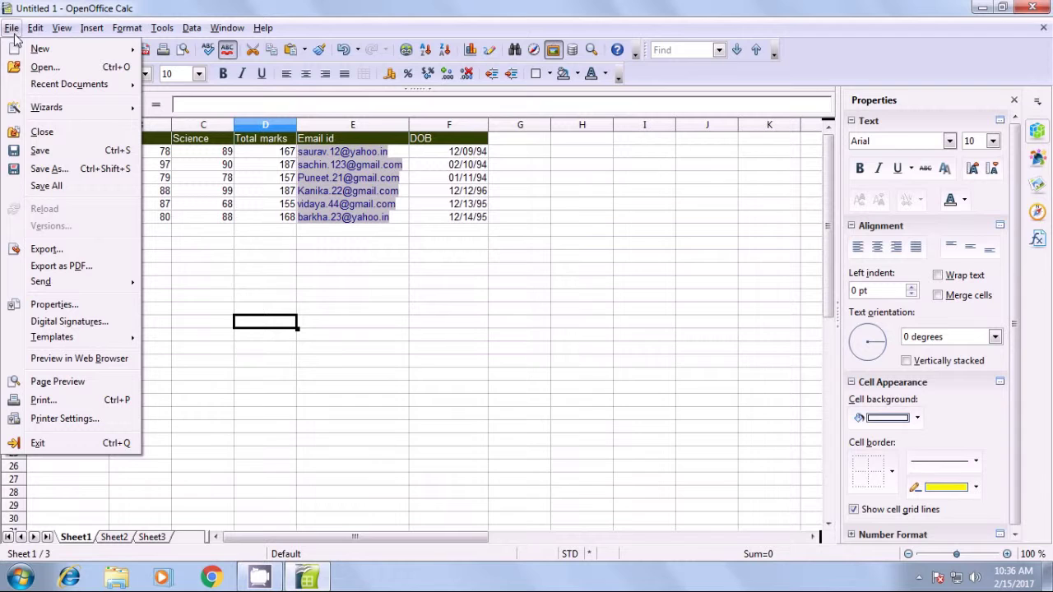
# Open the document properties, check the Spreadsheet type on General, then show the Description page.
pyautogui.click(46, 305)
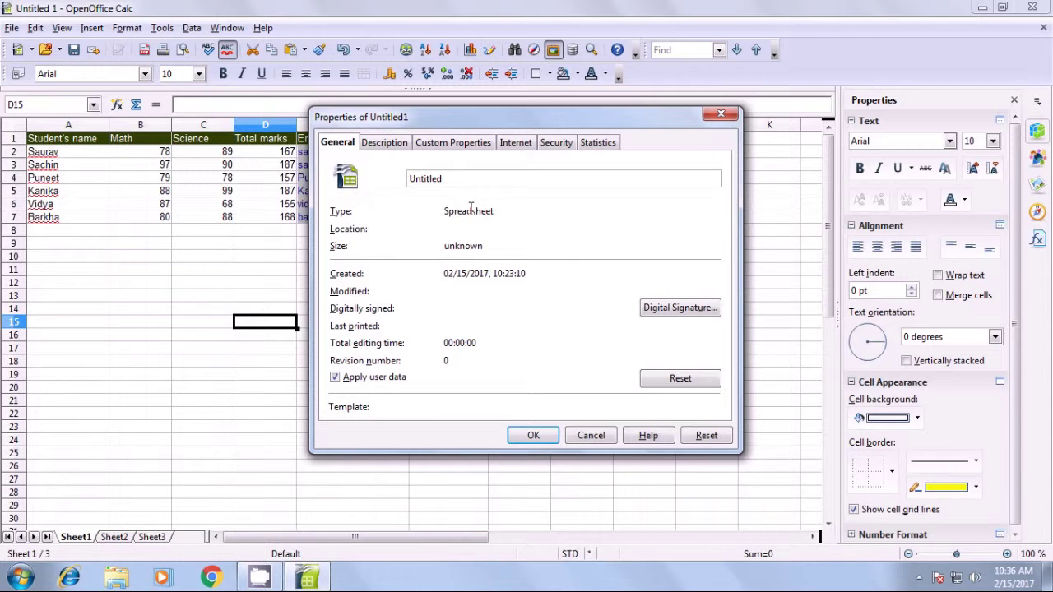
pyautogui.moveTo(499, 213); pyautogui.dragTo(427, 220)
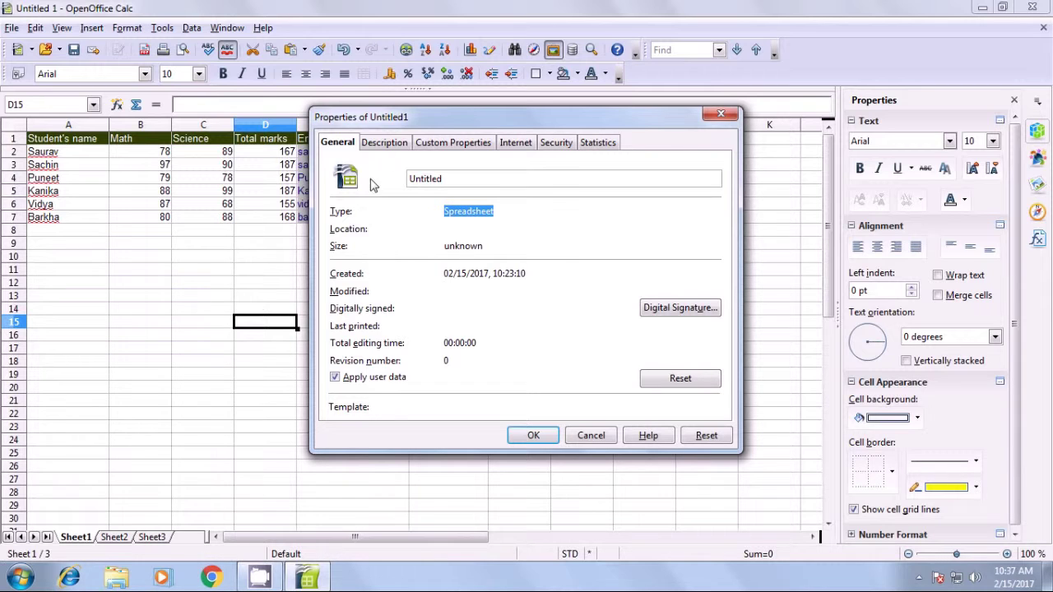
pyautogui.click(384, 143)
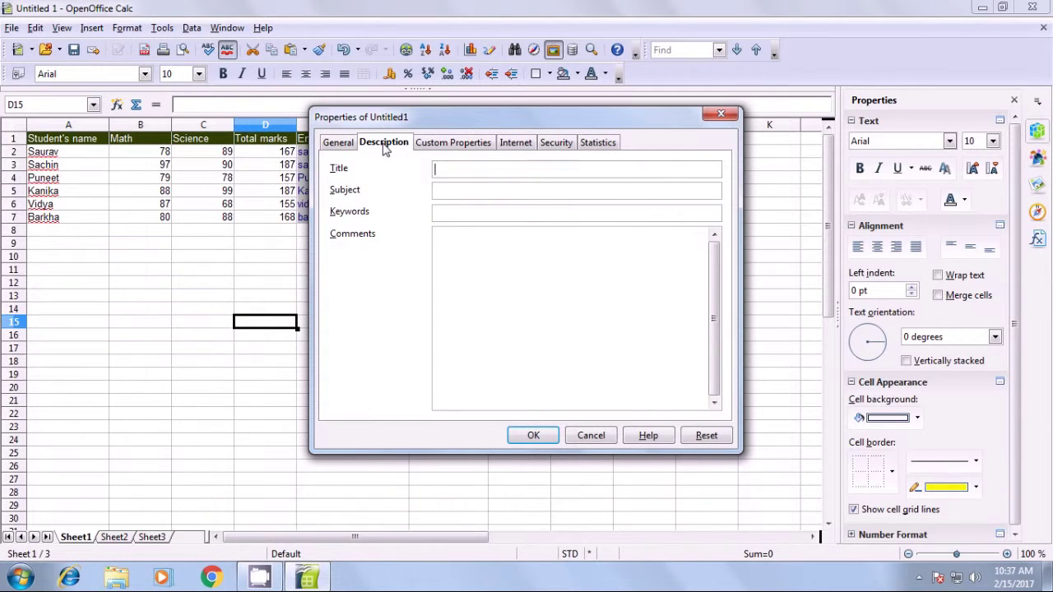
# Enter title 'cs' and subject 'class 11' in the document description, leaving keywords and comments empty.
pyautogui.click(453, 173)
pyautogui.write('cs')
pyautogui.click(502, 189)
pyautogui.write('class 11')
pyautogui.click(499, 209)
pyautogui.click(485, 260)
pyautogui.click(450, 146)
pyautogui.click(503, 147)
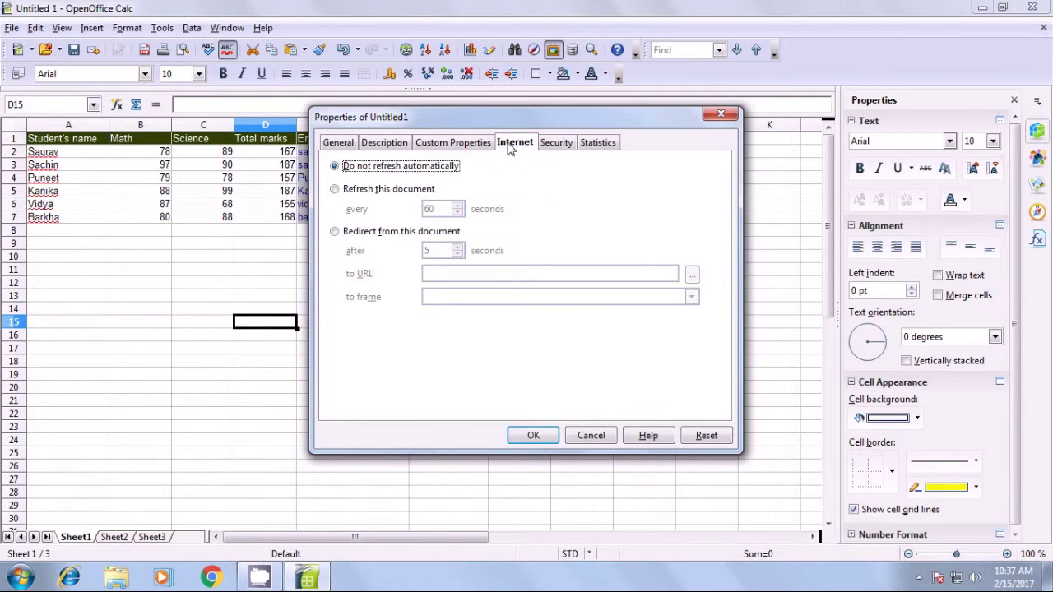
pyautogui.click(335, 189)
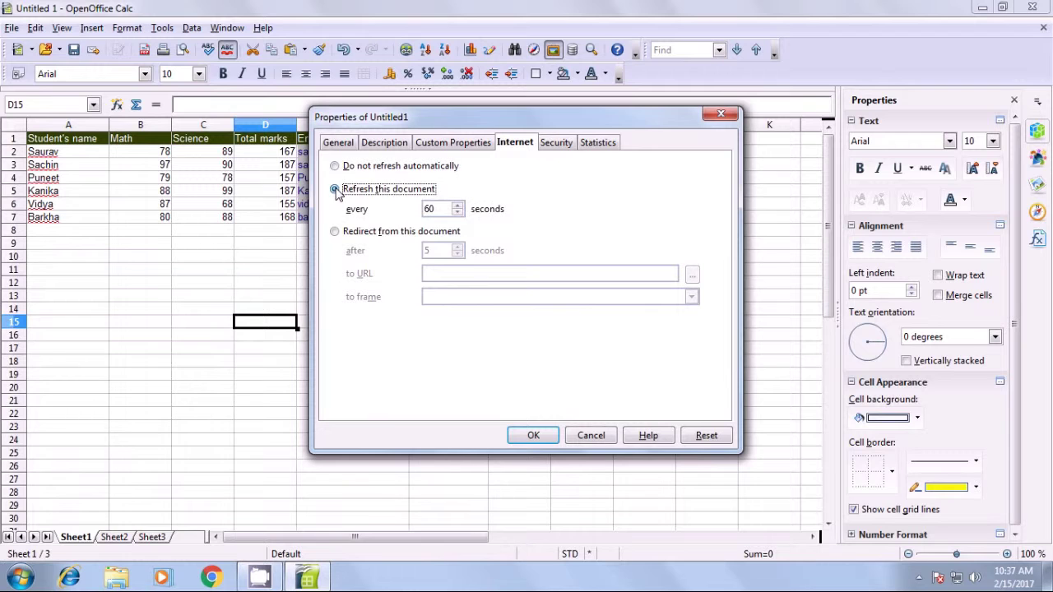
pyautogui.click(335, 232)
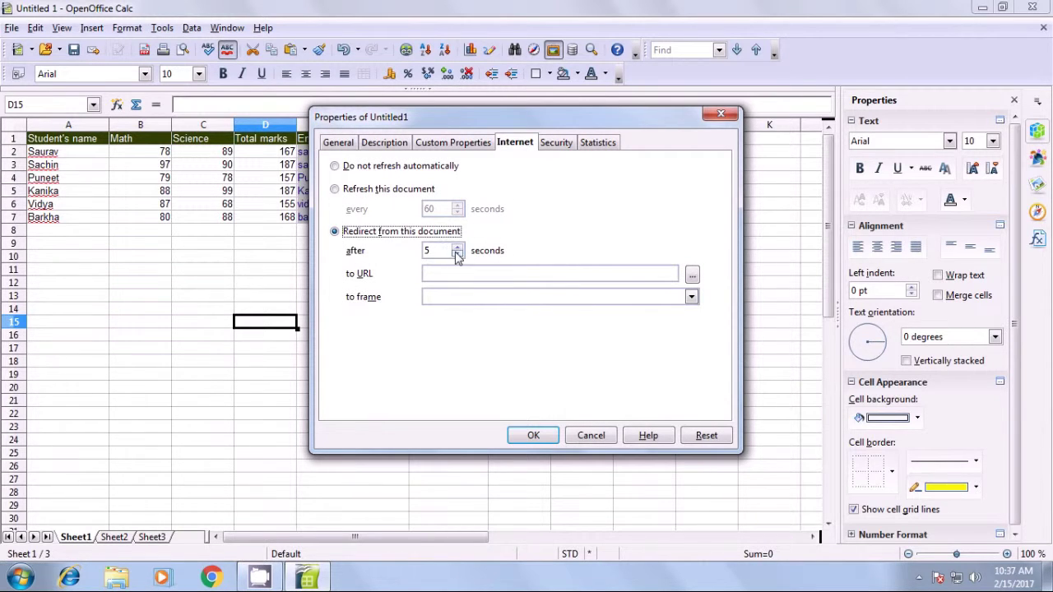
pyautogui.click(691, 275)
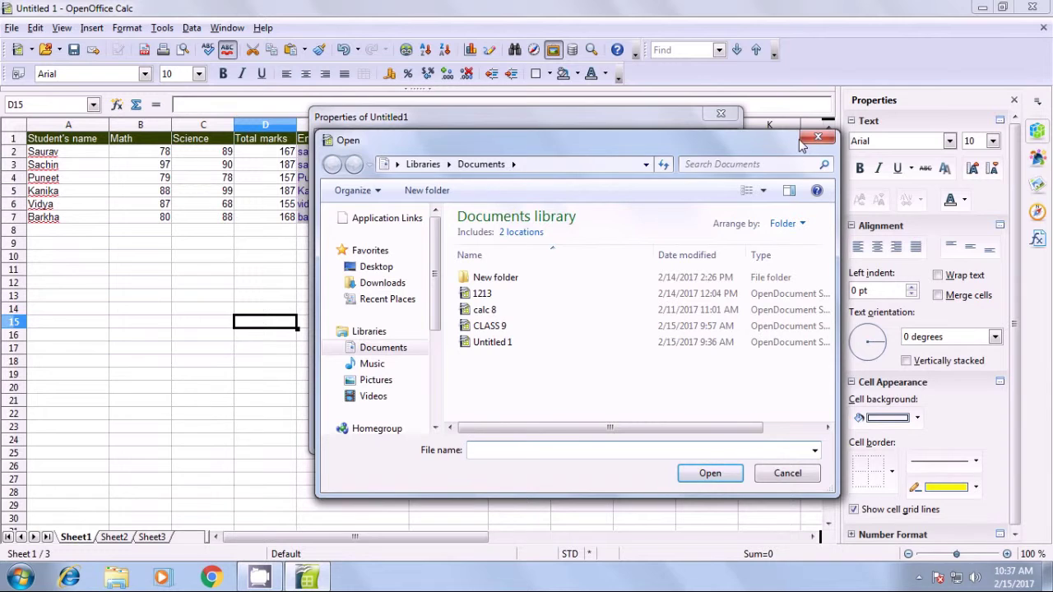
pyautogui.click(807, 139)
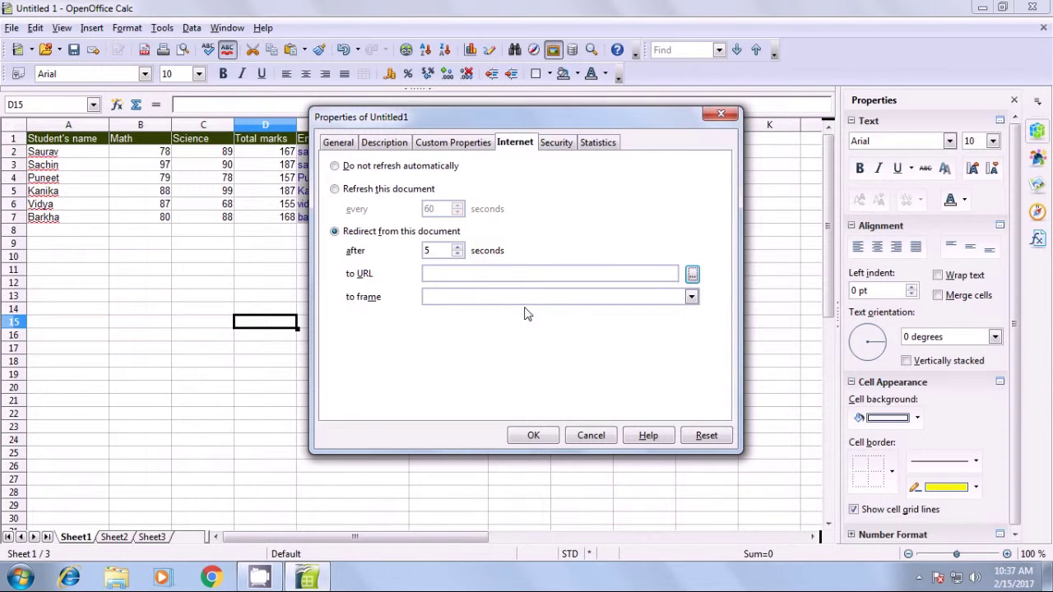
pyautogui.click(336, 167)
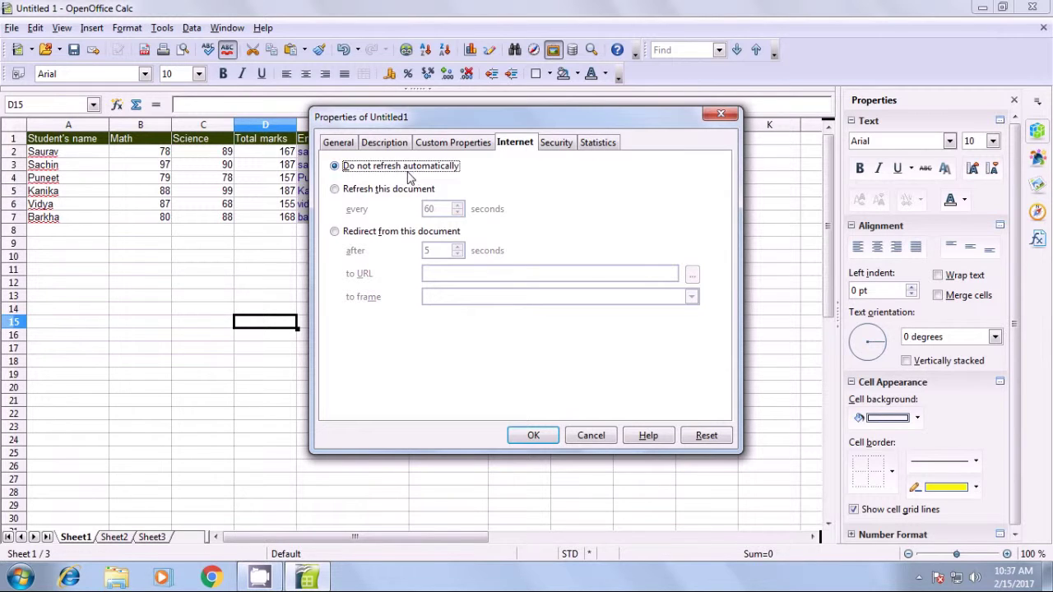
pyautogui.click(334, 190)
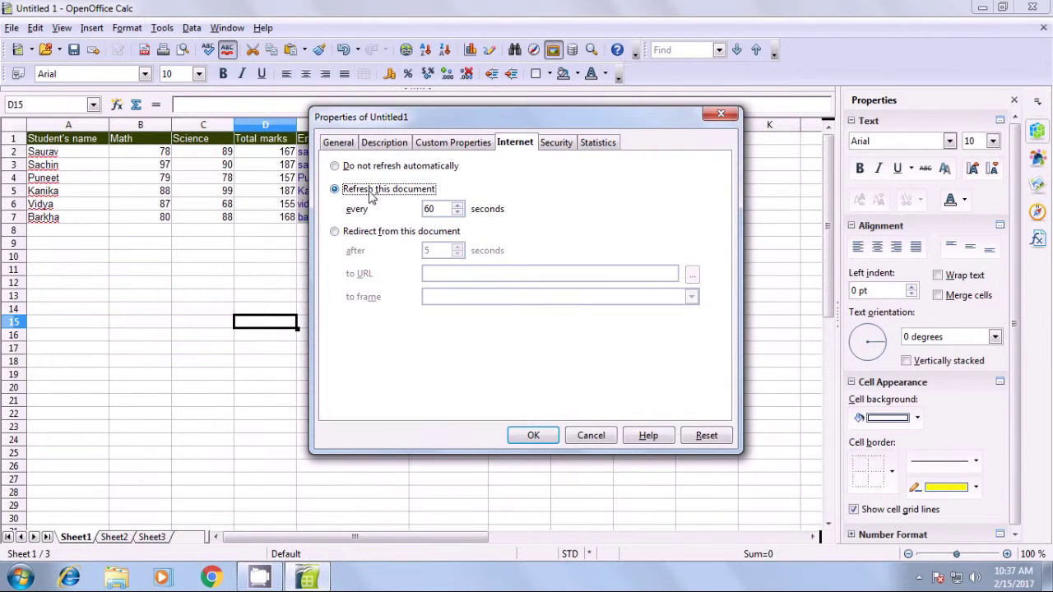
pyautogui.click(458, 212)
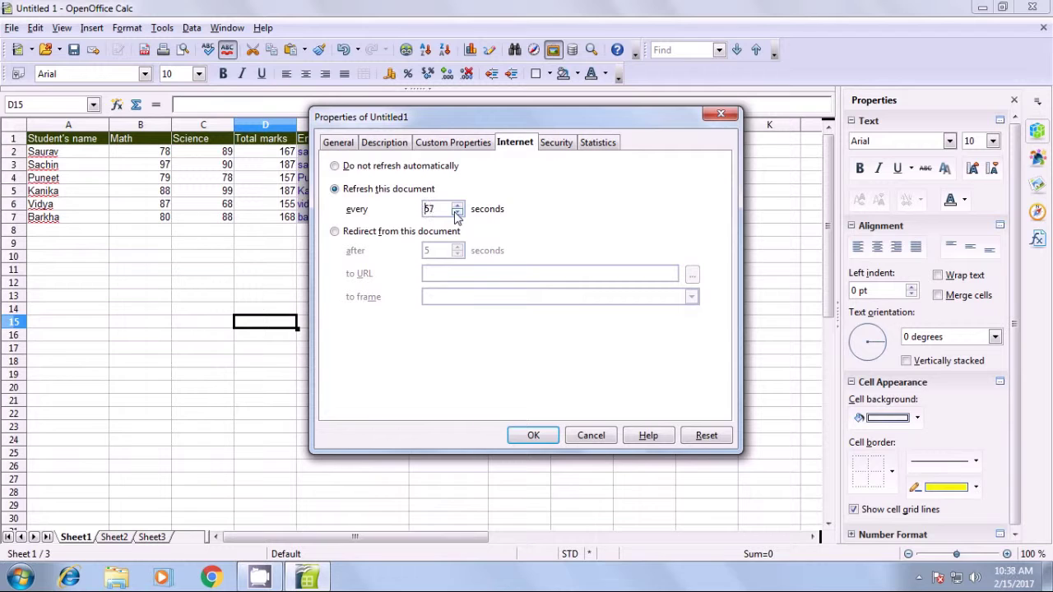
pyautogui.click(458, 212)
pyautogui.click(335, 231)
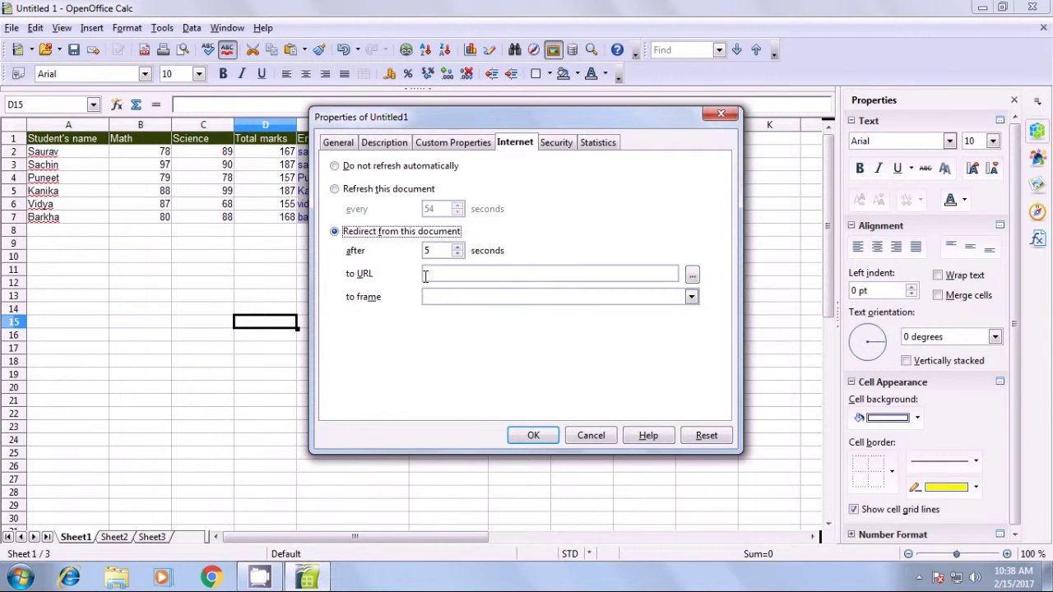
pyautogui.click(549, 144)
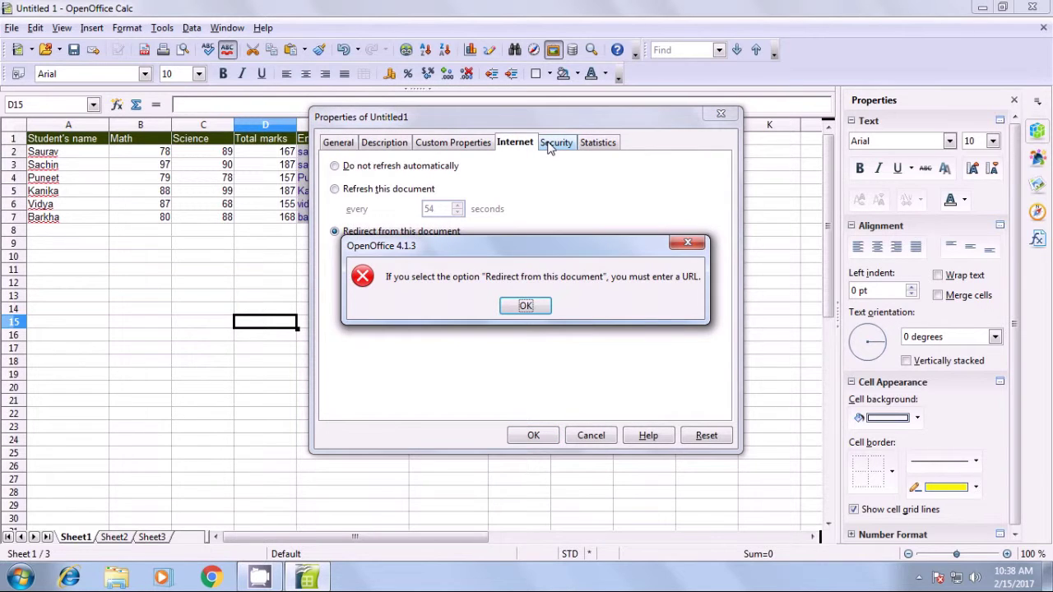
pyautogui.click(514, 304)
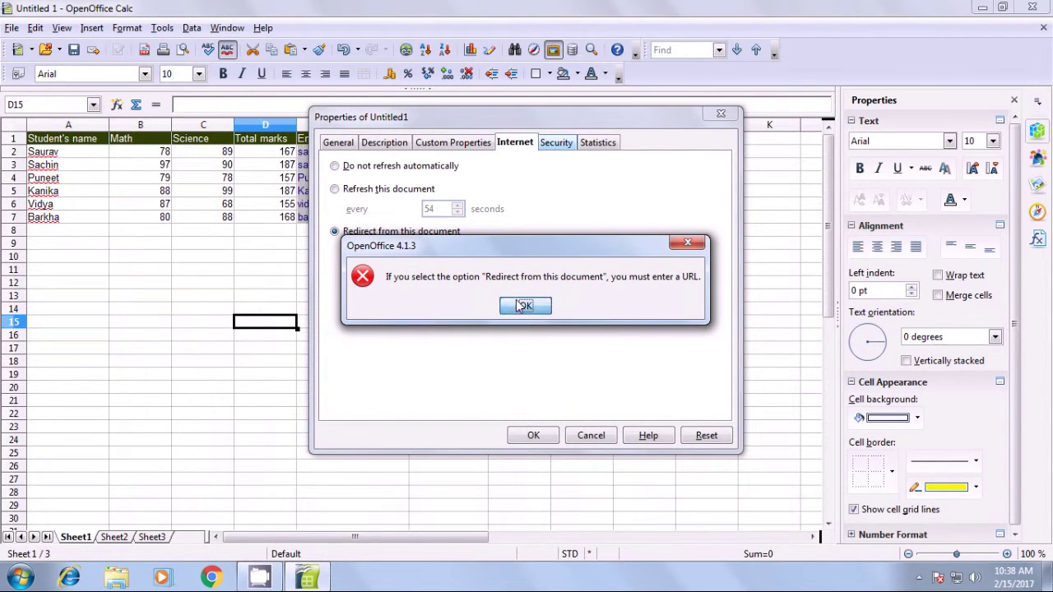
pyautogui.click(342, 167)
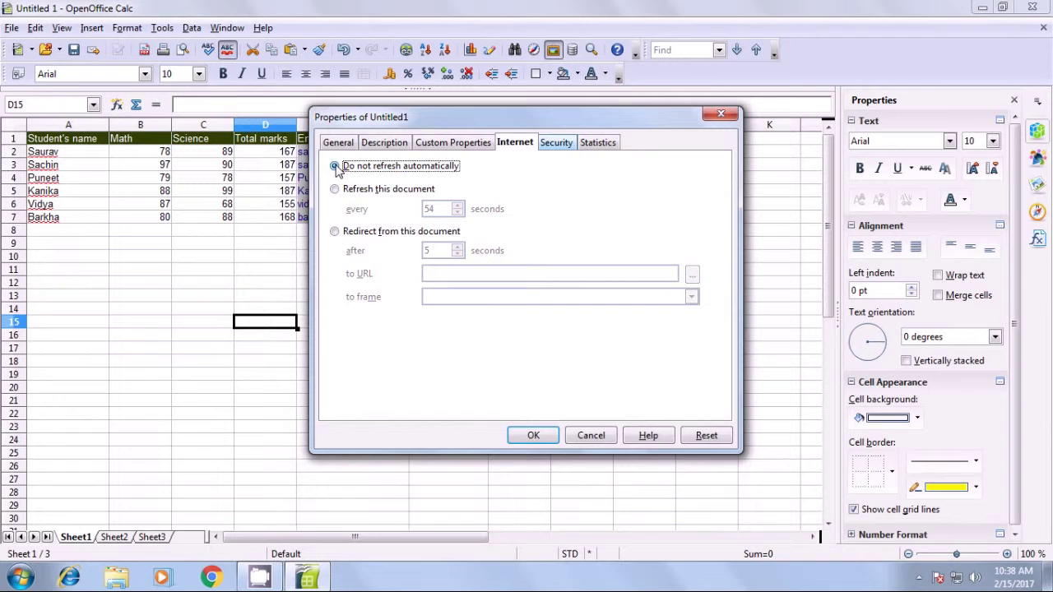
pyautogui.click(543, 148)
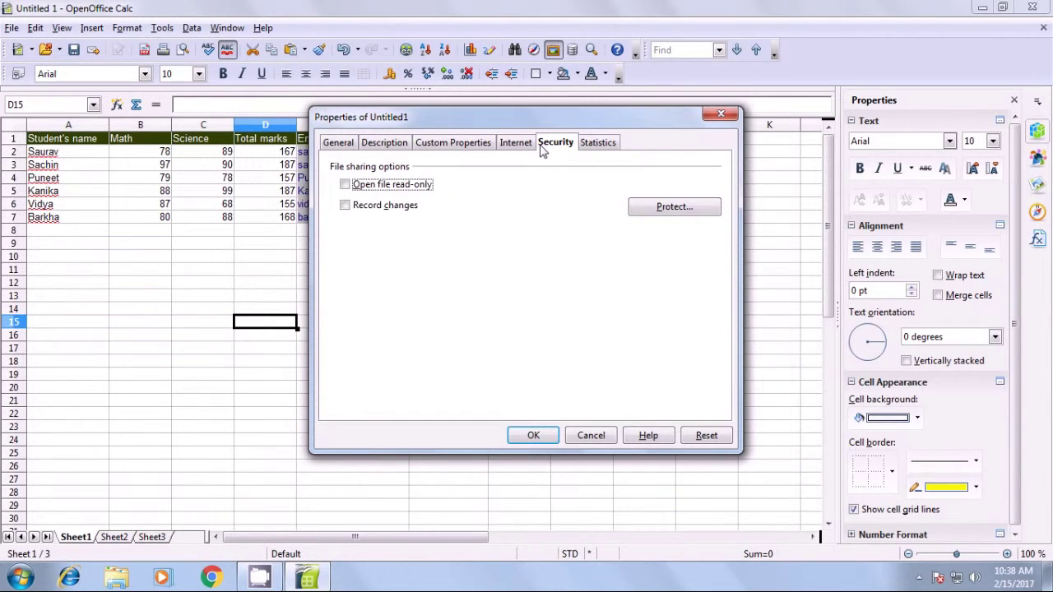
# Protect recorded changes with a password, entering and confirming it.
pyautogui.click(666, 211)
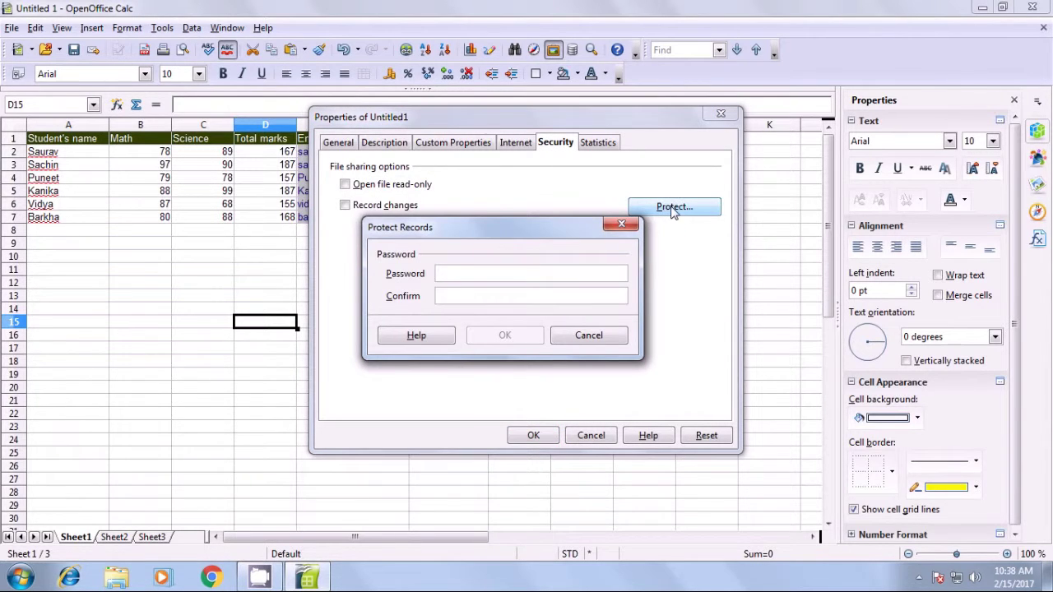
pyautogui.moveTo(530, 230); pyautogui.dragTo(548, 174)
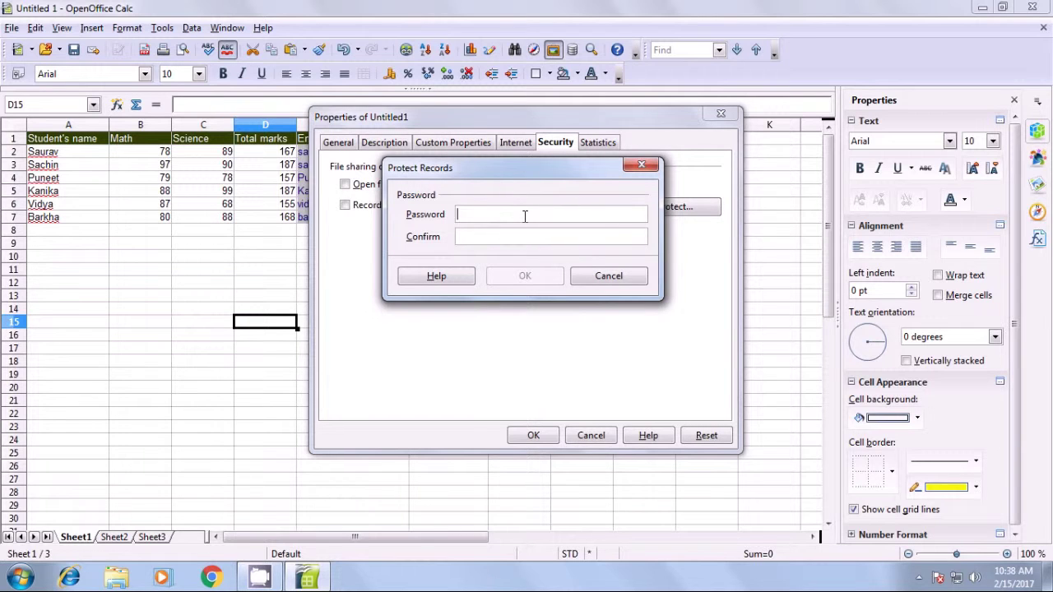
pyautogui.write('***')
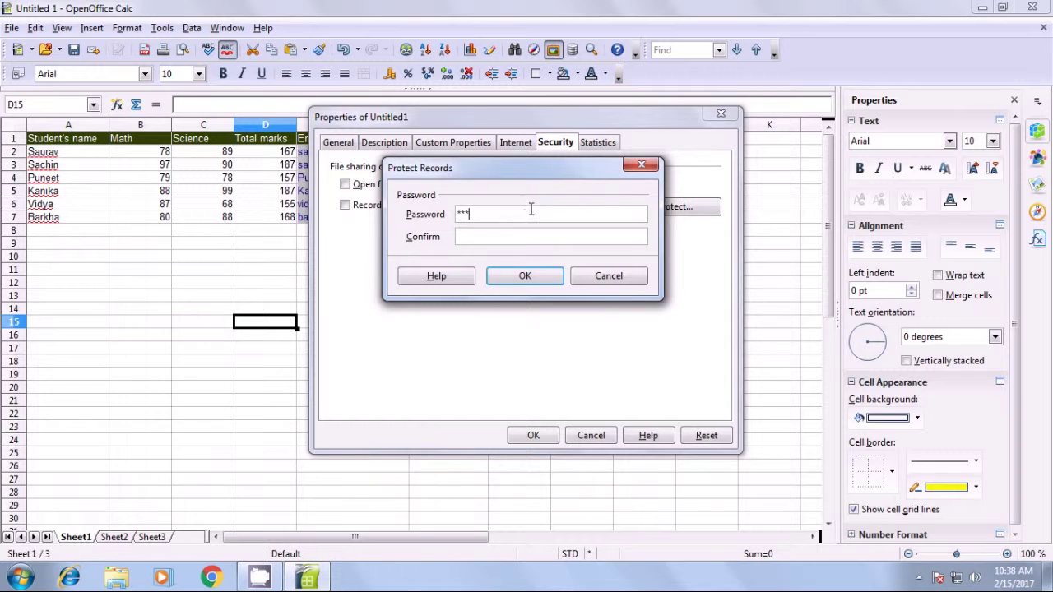
pyautogui.click(528, 236)
pyautogui.write('***')
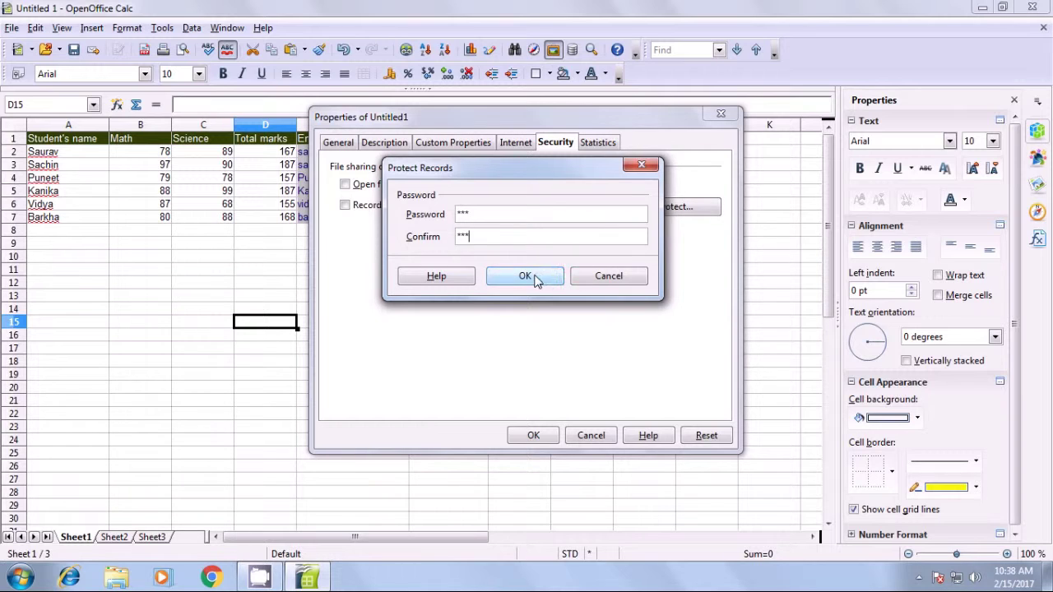
pyautogui.click(526, 277)
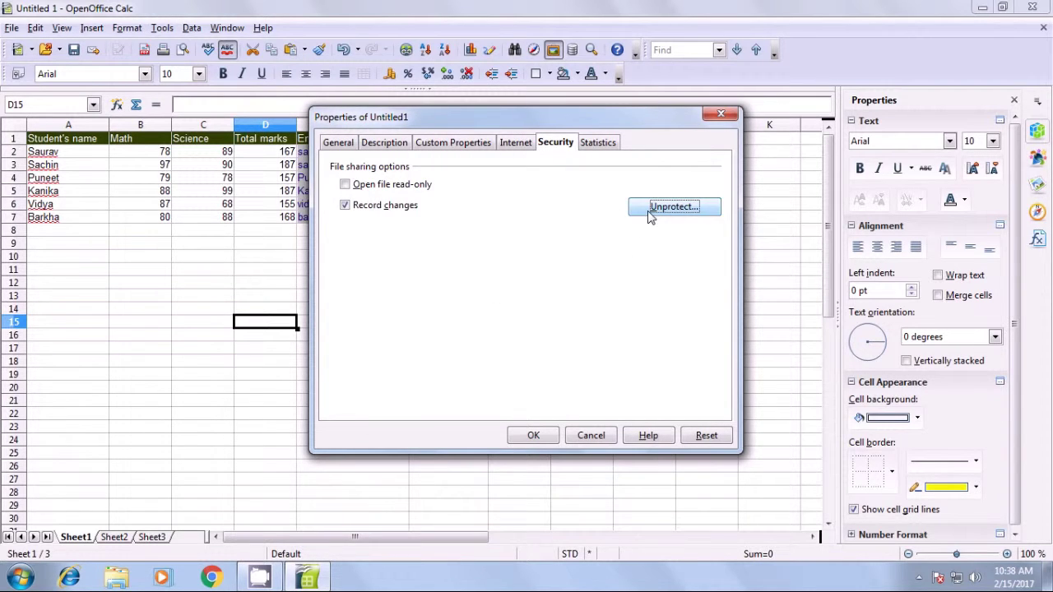
# Leave read-only off, stop recording changes, review the statistics, and close the properties dialog.
pyautogui.click(345, 184)
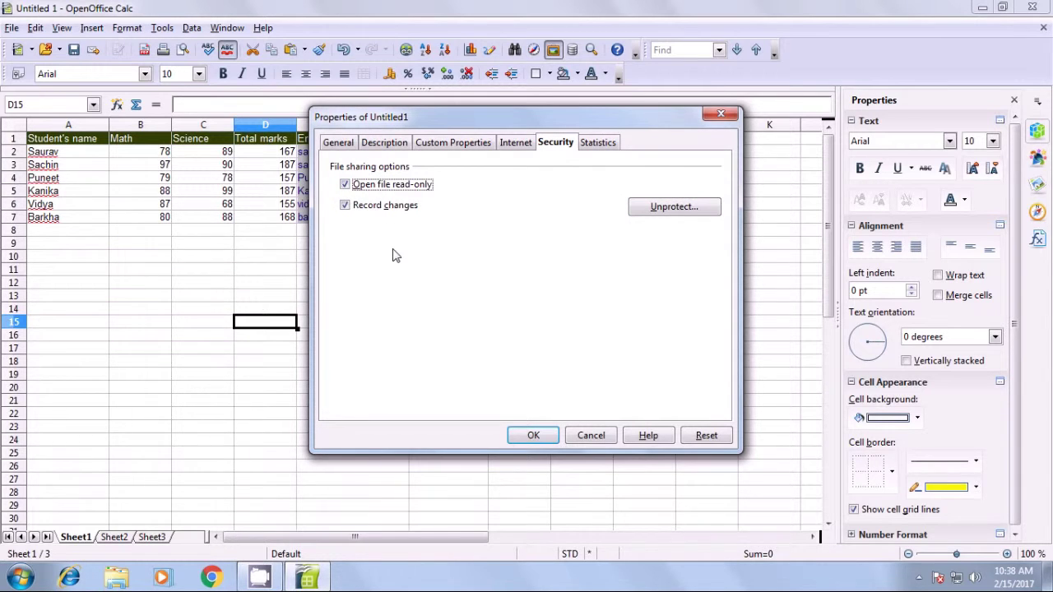
pyautogui.click(347, 186)
pyautogui.click(345, 205)
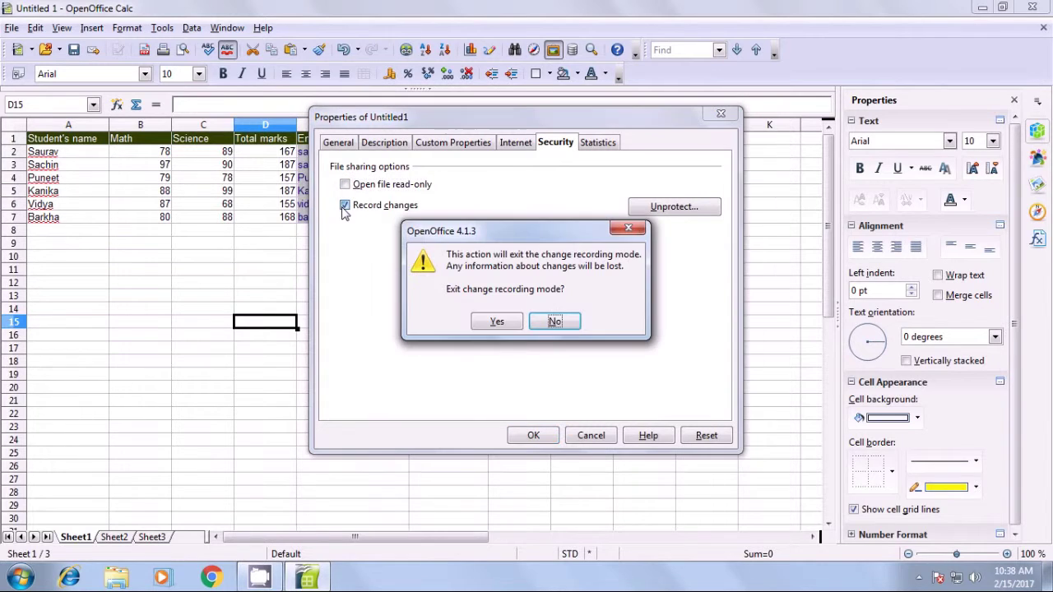
pyautogui.click(494, 322)
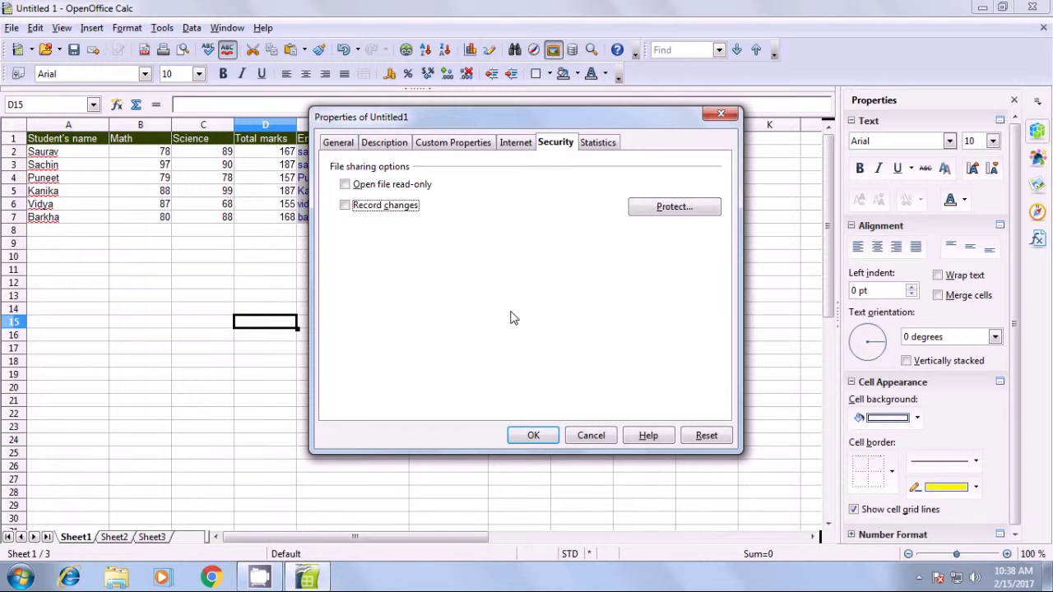
pyautogui.click(595, 146)
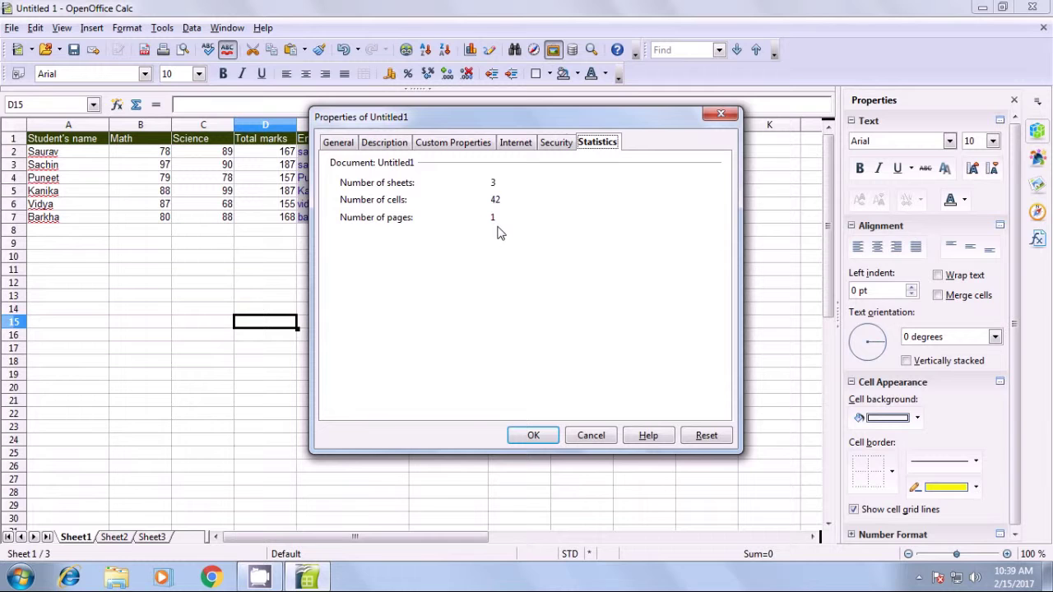
pyautogui.click(532, 436)
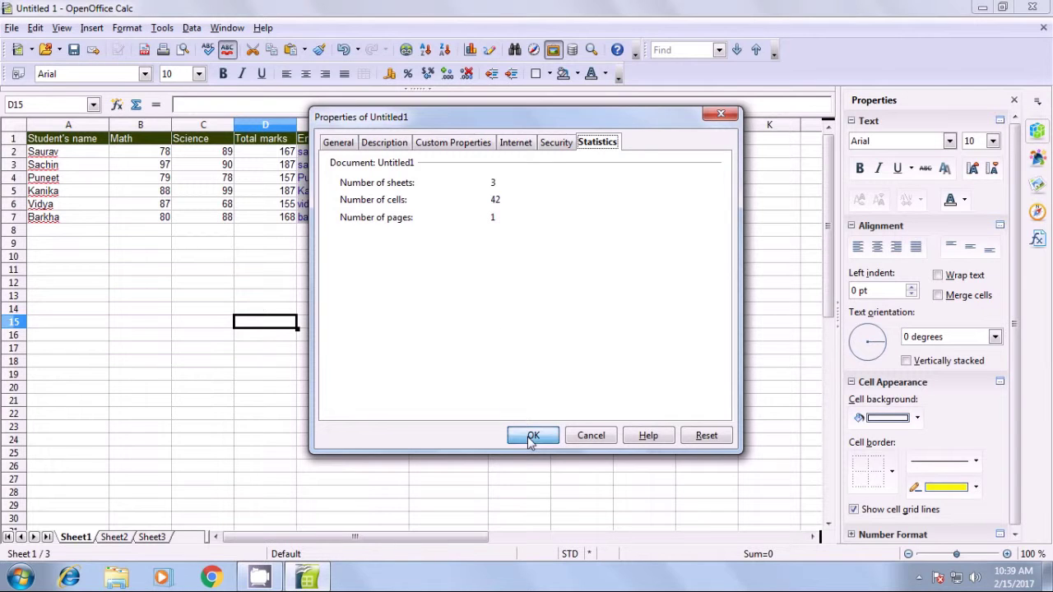
pyautogui.click(473, 344)
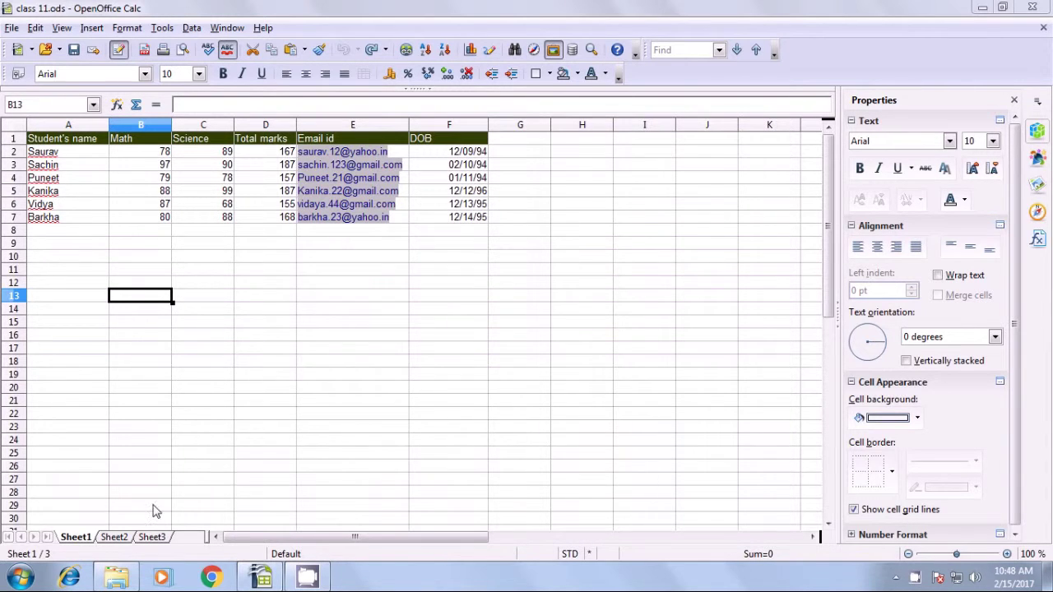
# Switch to the empty Sheet2 of class 11.ods.
pyautogui.click(114, 537)
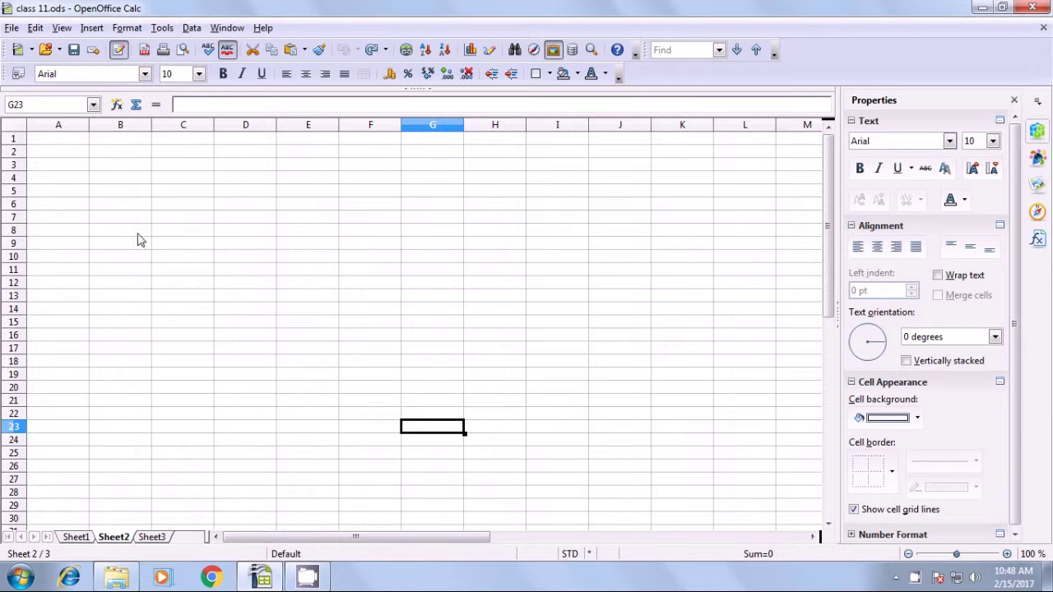
# Close and reopen the Gallery from the Tools menu so its Arrows theme appears above Sheet2.
pyautogui.click(164, 29)
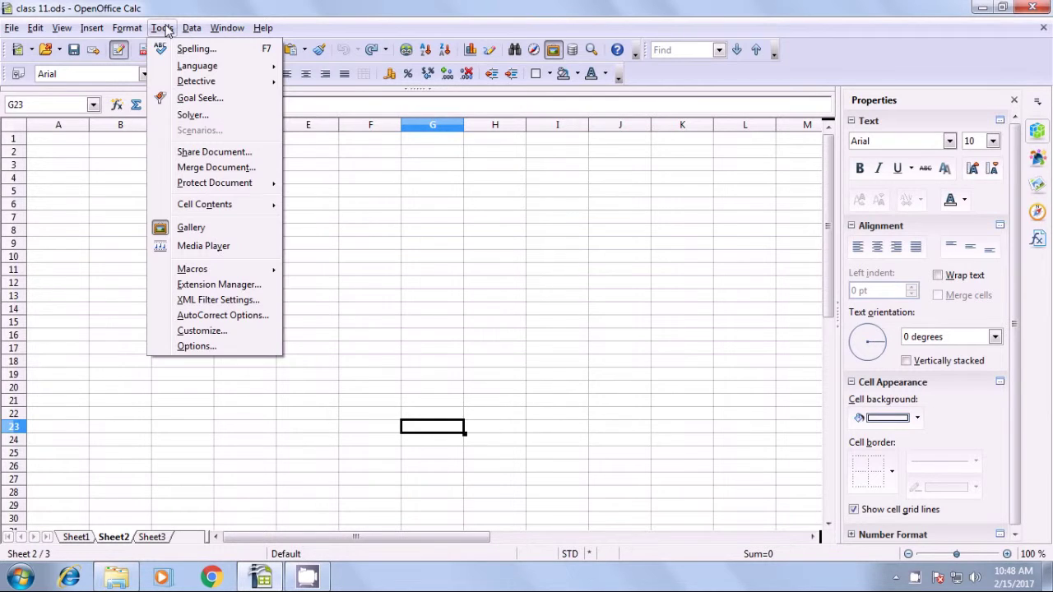
pyautogui.click(202, 233)
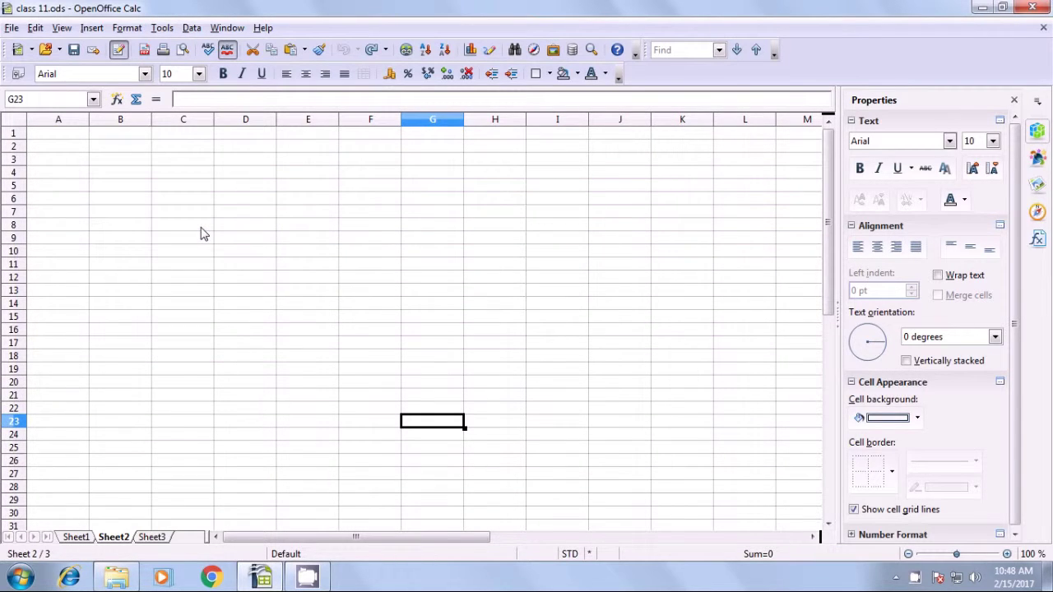
pyautogui.click(164, 29)
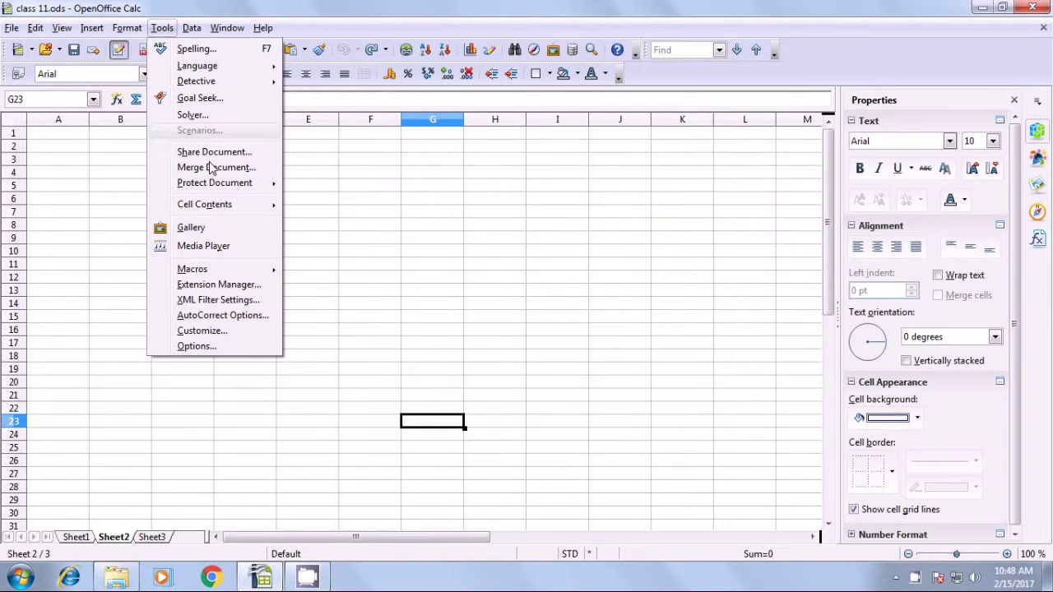
pyautogui.click(213, 231)
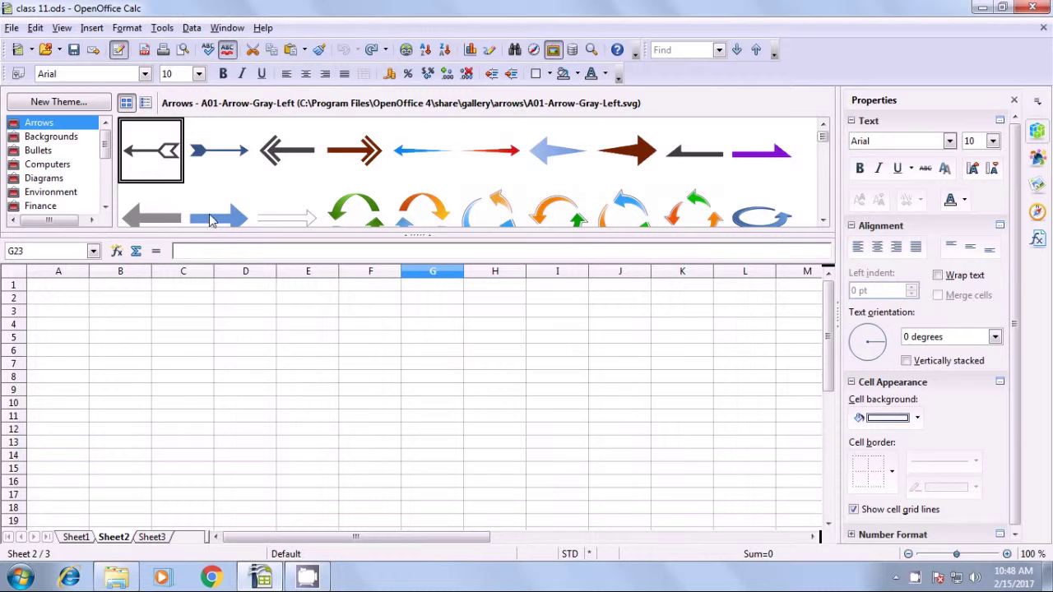
# Insert the Sailboat-Red clip art from the Gallery's Transport theme as a linked image.
pyautogui.scroll(-3, 104, 156)
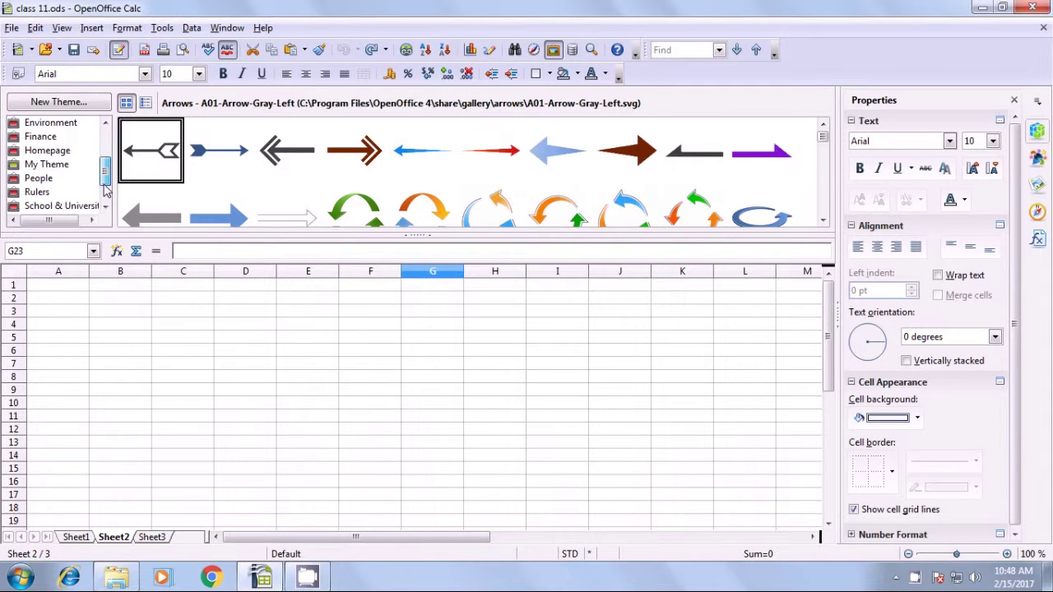
pyautogui.click(50, 207)
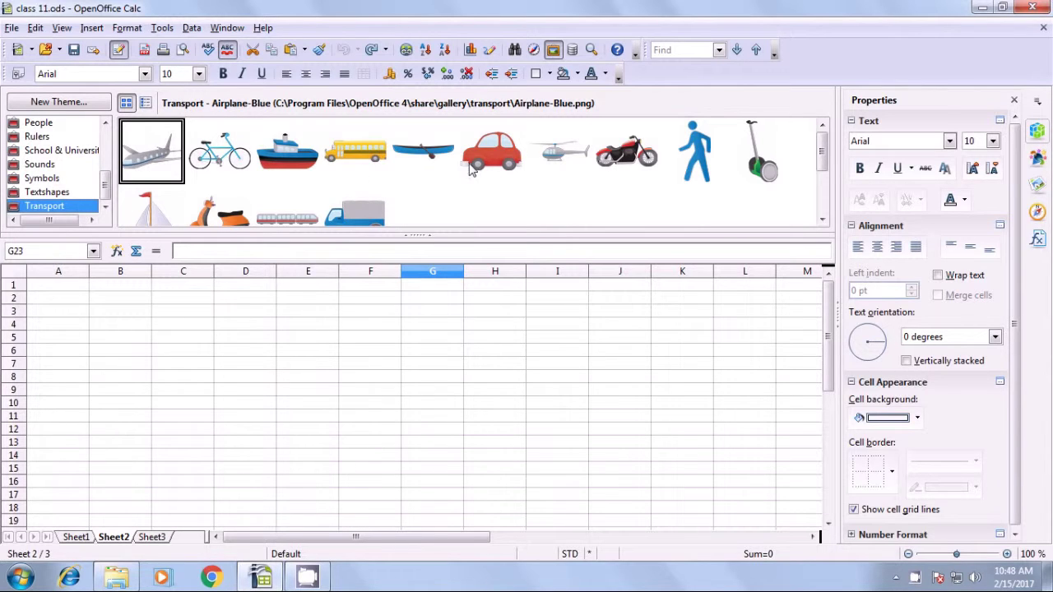
pyautogui.click(587, 175)
pyautogui.scroll(-1, 496, 178)
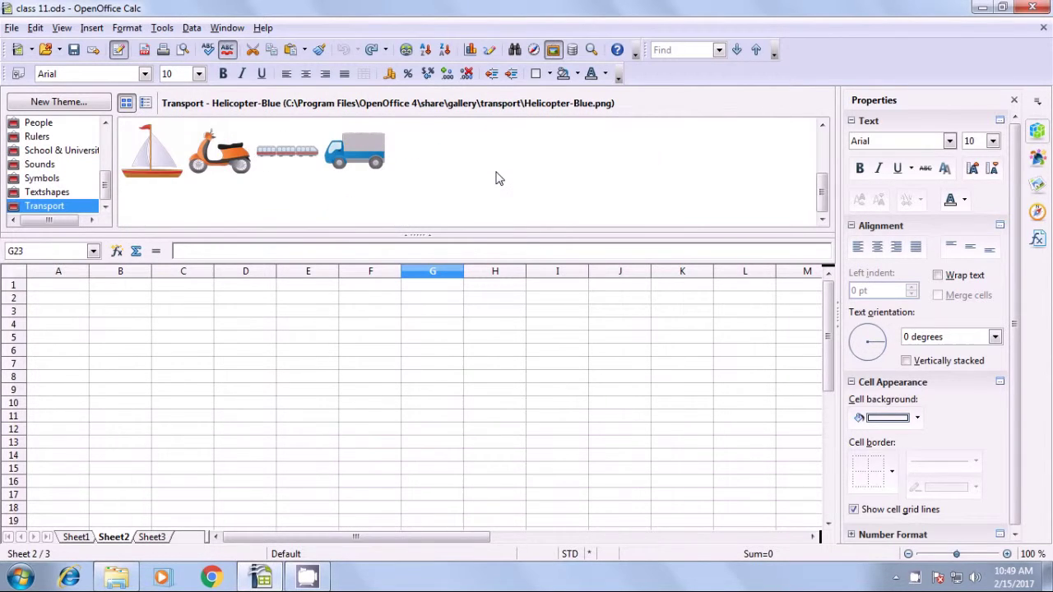
pyautogui.click(140, 175)
pyautogui.rightClick(139, 160)
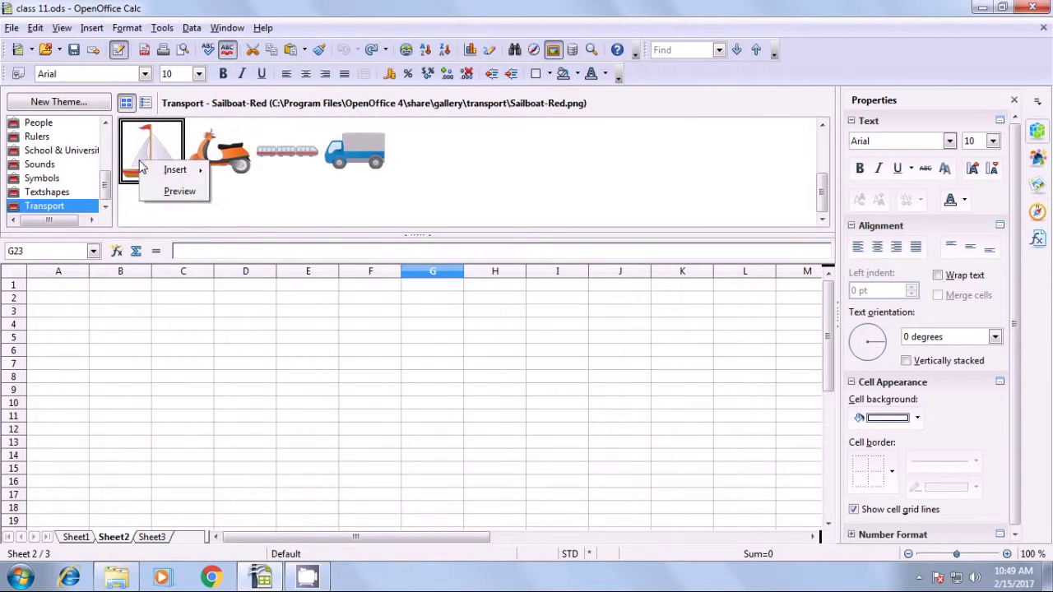
pyautogui.moveTo(175, 171)
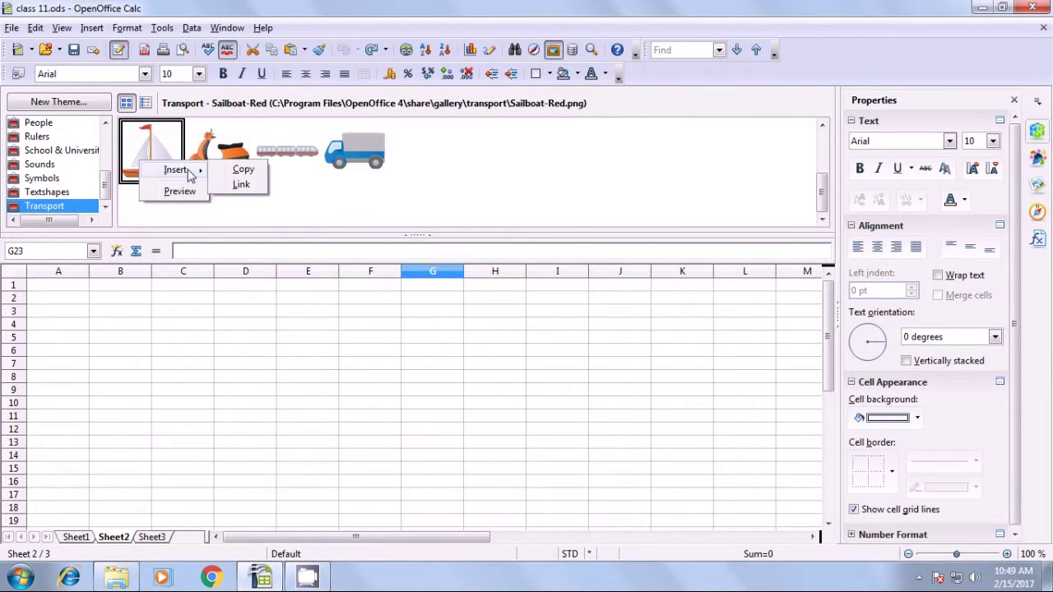
pyautogui.click(241, 184)
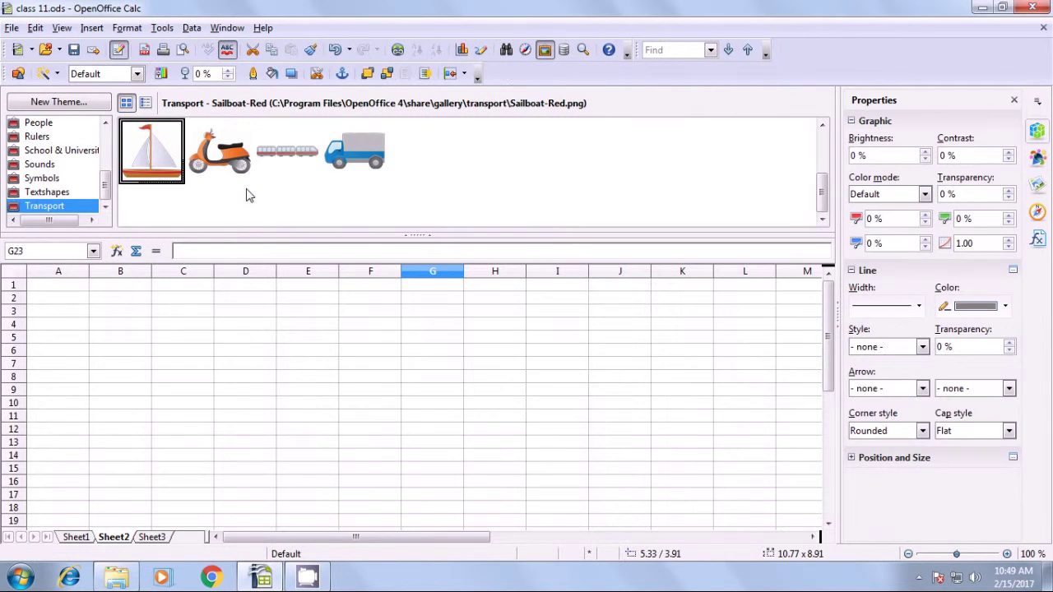
# Collapse the Gallery and scroll Sheet2 to show the whole red sailboat graphic.
pyautogui.click(417, 236)
pyautogui.scroll(-11, 418, 254)
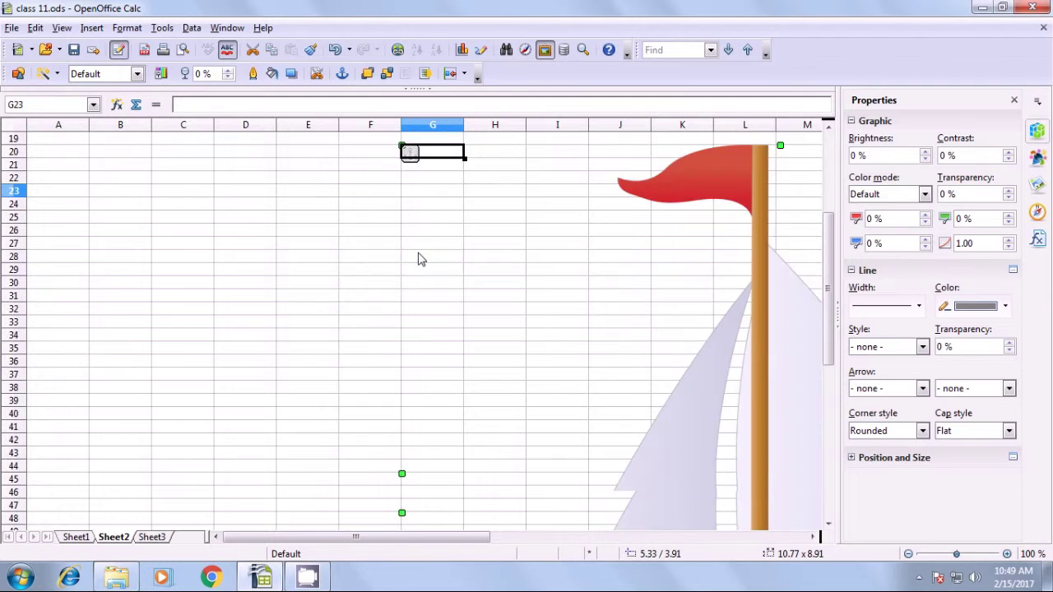
pyautogui.moveTo(433, 536); pyautogui.dragTo(579, 541)
pyautogui.scroll(-5, 494, 386)
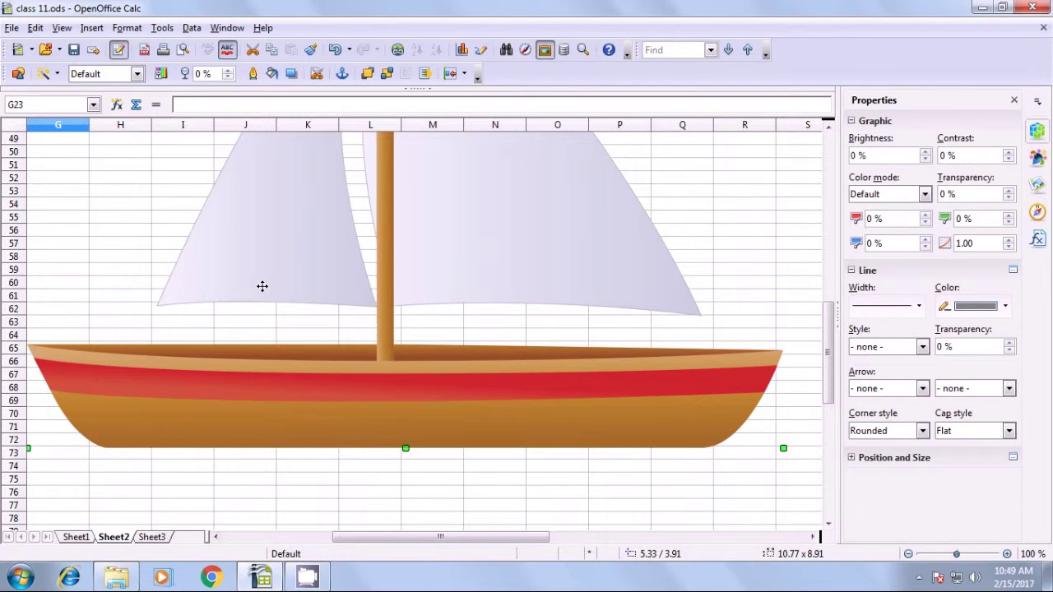
# Send the sailboat picture to the background with Format > Arrange > To Background.
pyautogui.click(162, 30)
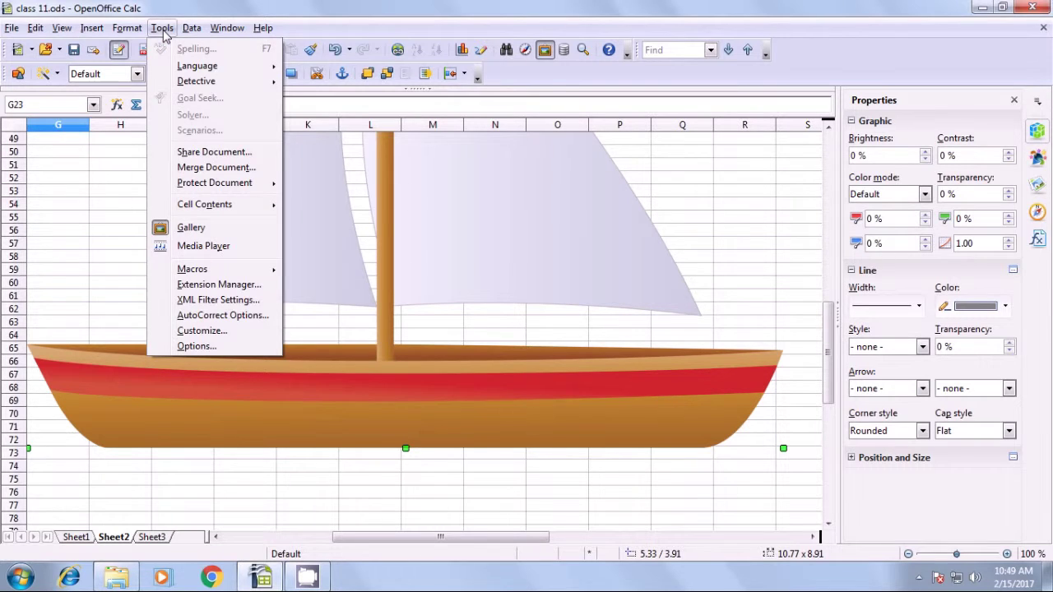
pyautogui.moveTo(138, 31)
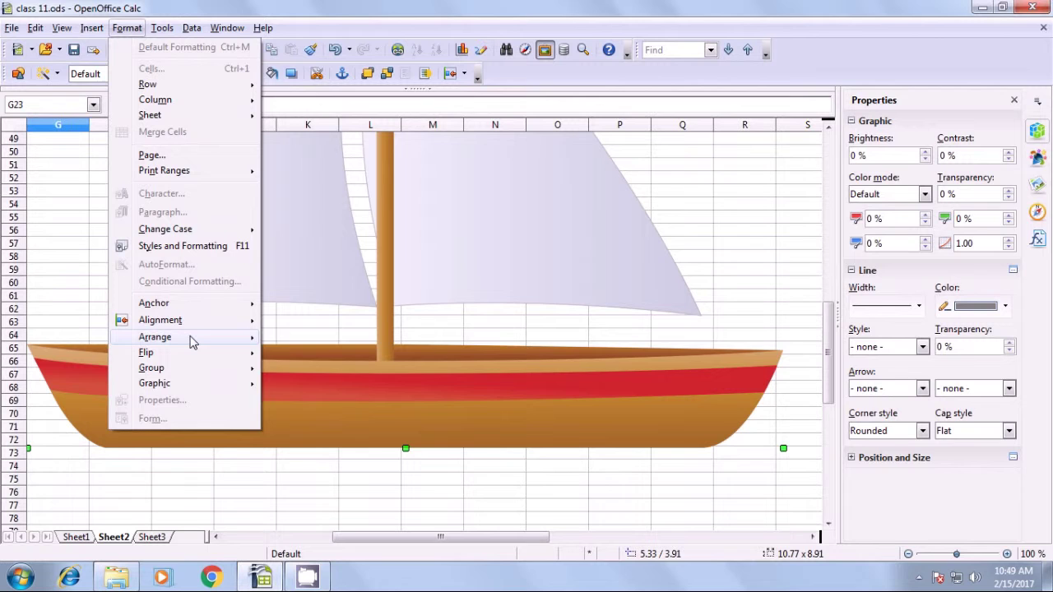
pyautogui.moveTo(190, 345)
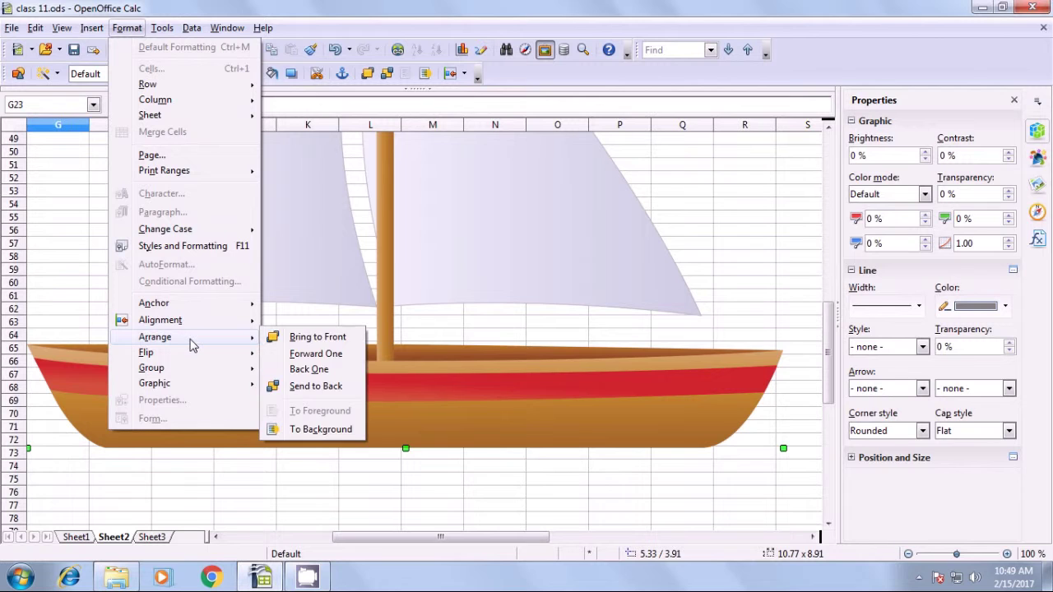
pyautogui.click(308, 430)
# Select several cells over the boat's hull and sails to confirm they stay usable.
pyautogui.click(296, 479)
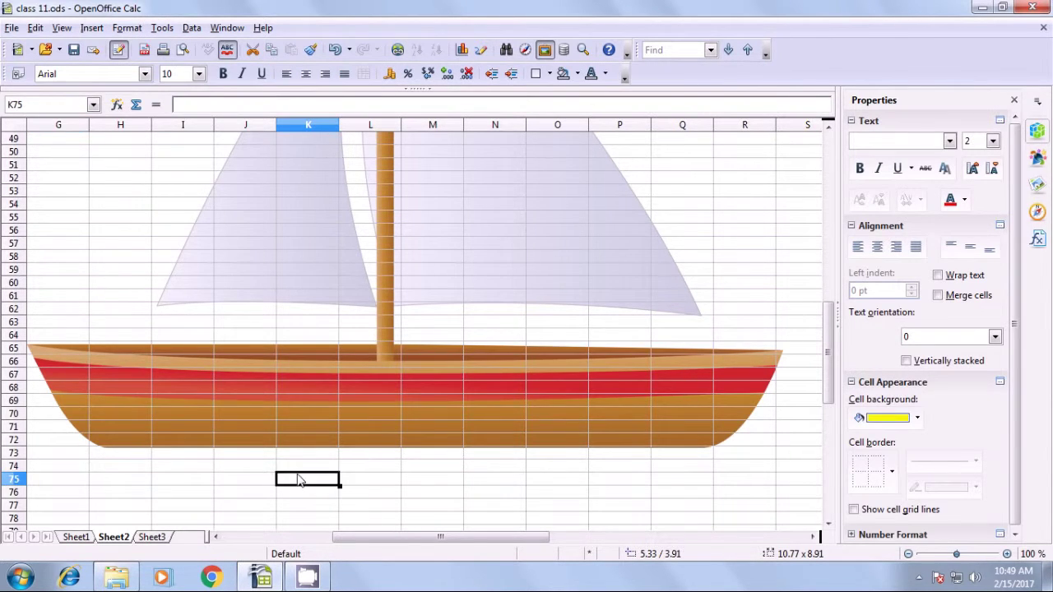
pyautogui.scroll(3, 295, 475)
pyautogui.scroll(12, 291, 472)
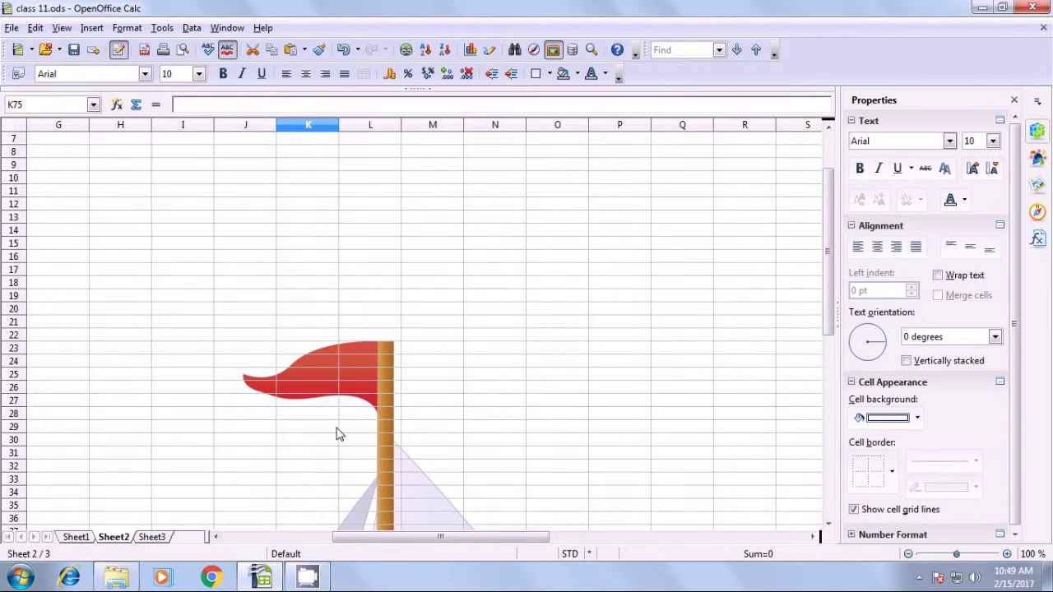
pyautogui.scroll(-4, 337, 433)
pyautogui.scroll(-6, 337, 433)
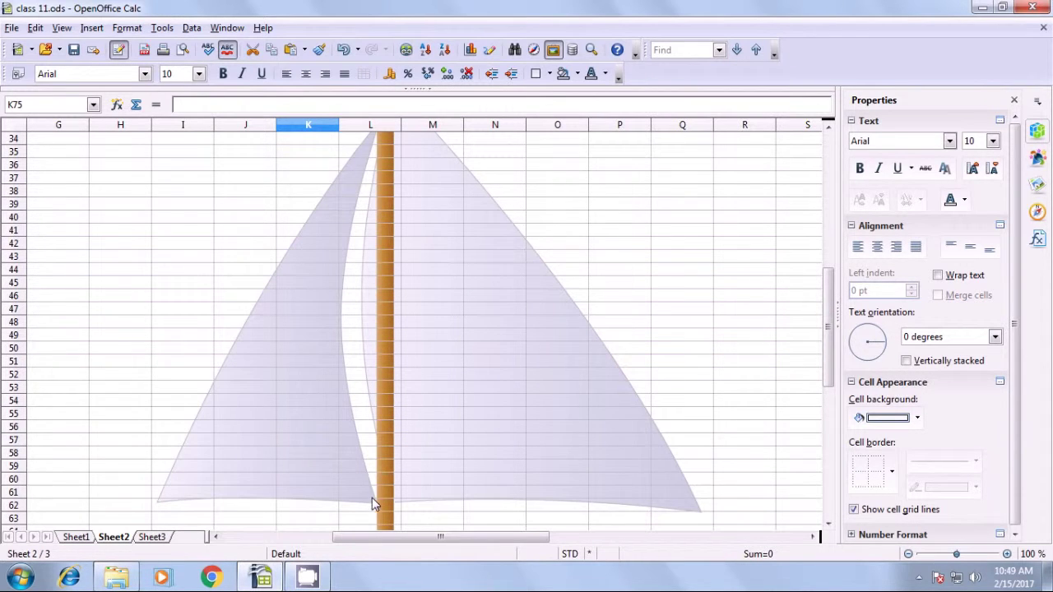
pyautogui.scroll(-5, 339, 418)
pyautogui.click(184, 378)
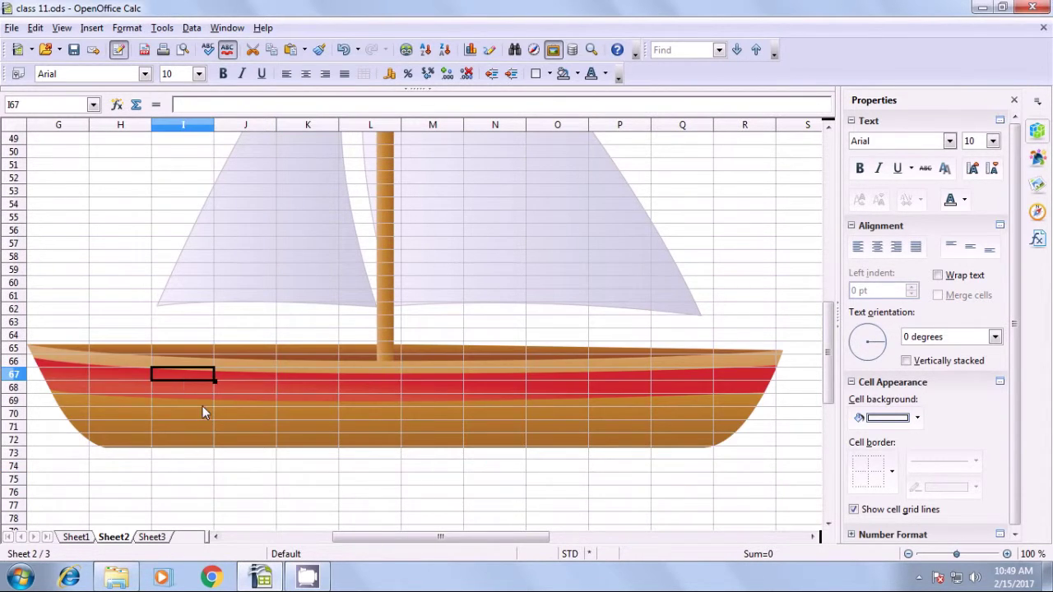
pyautogui.click(203, 403)
pyautogui.click(302, 402)
pyautogui.click(293, 272)
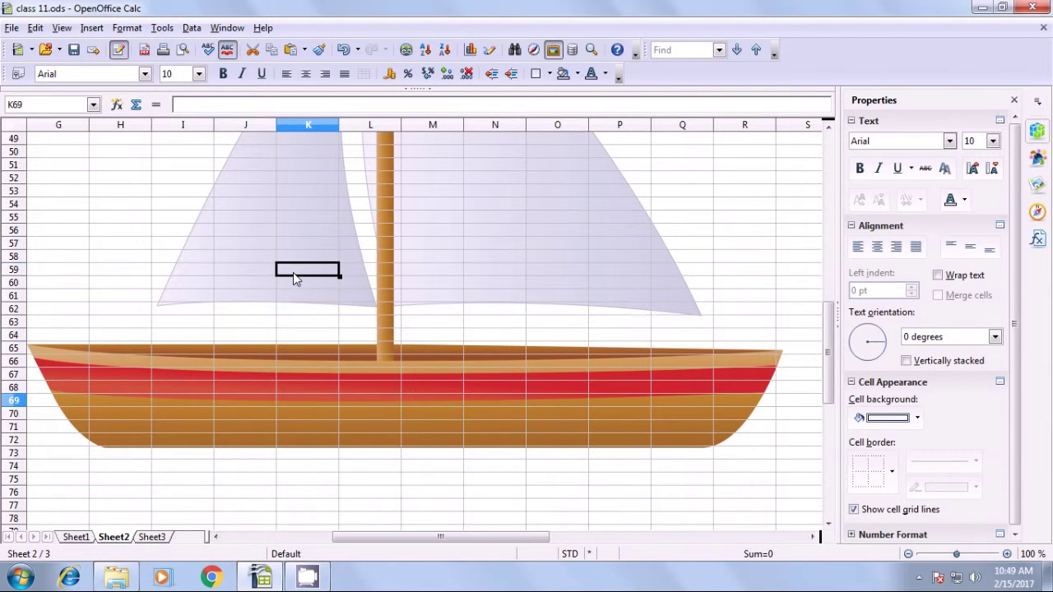
pyautogui.click(265, 234)
pyautogui.click(88, 352)
pyautogui.click(112, 413)
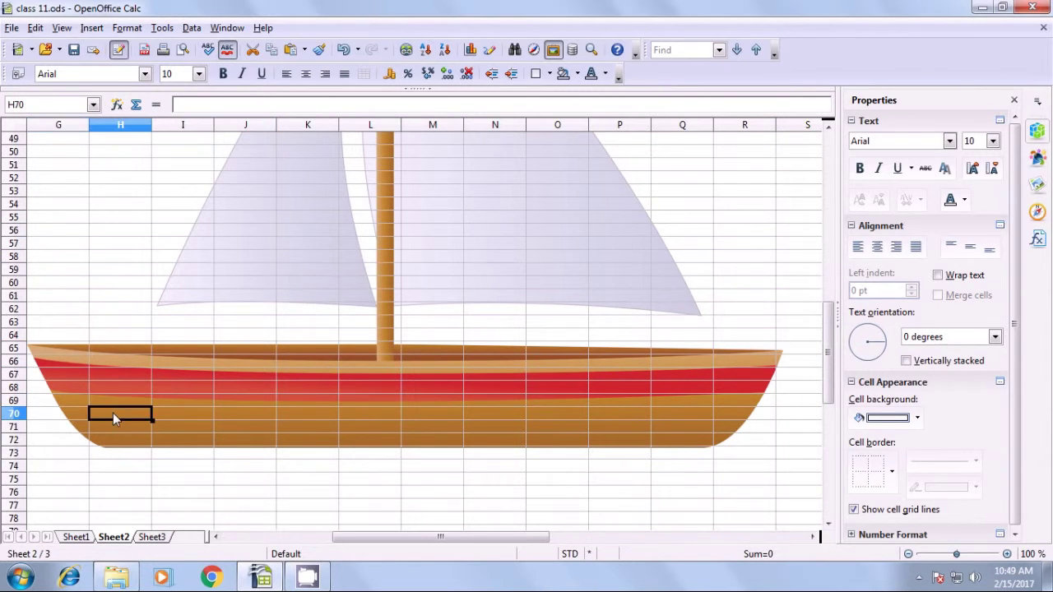
pyautogui.click(257, 423)
pyautogui.click(309, 388)
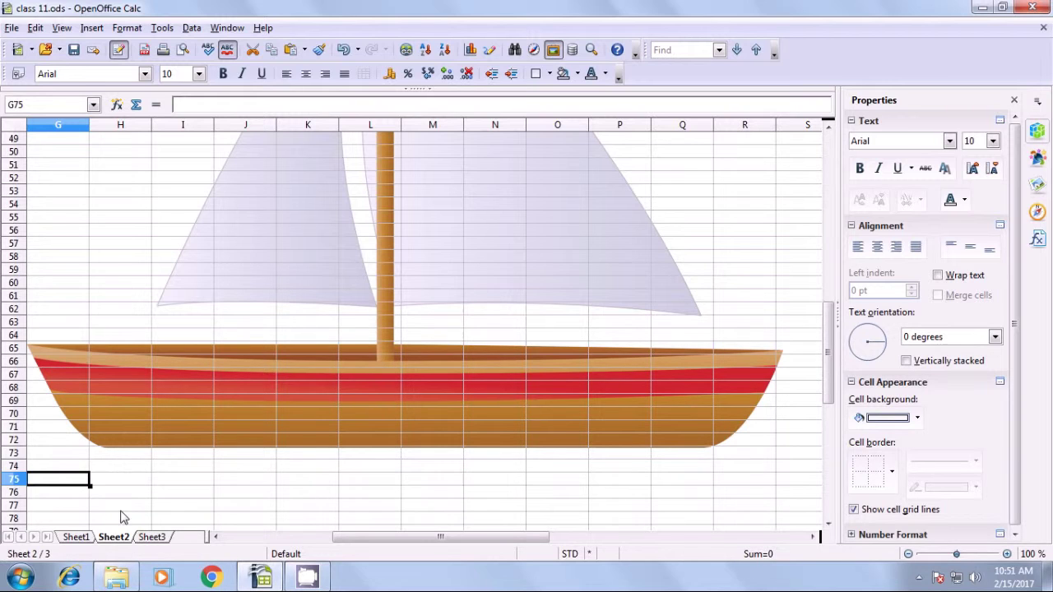
# Return to Sheet1 with the six-student marks table.
pyautogui.click(75, 537)
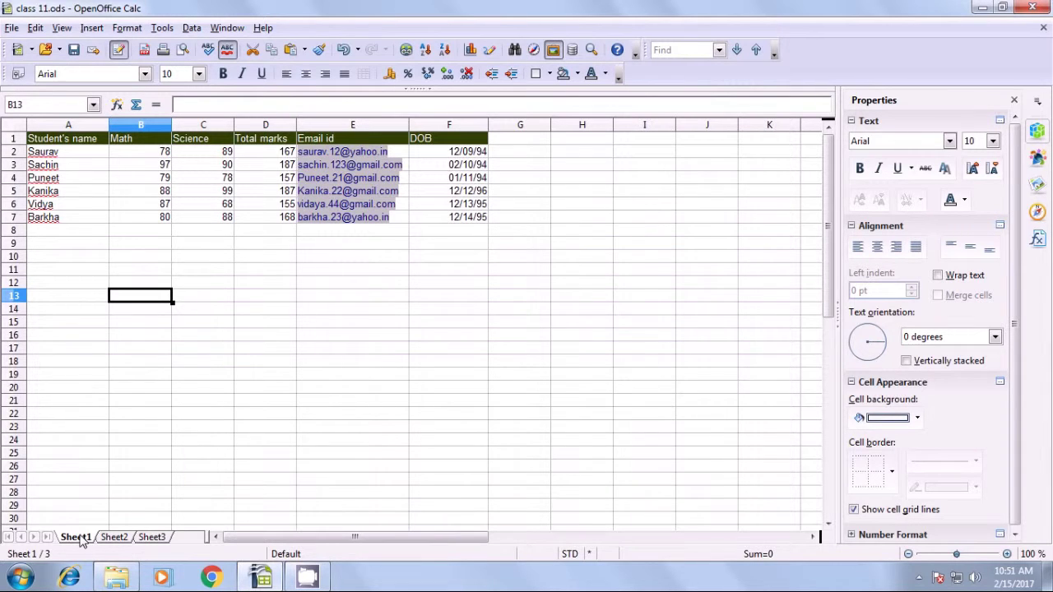
# Enter the new student's name in A8 with Math 77 and Science 87.
pyautogui.click(64, 235)
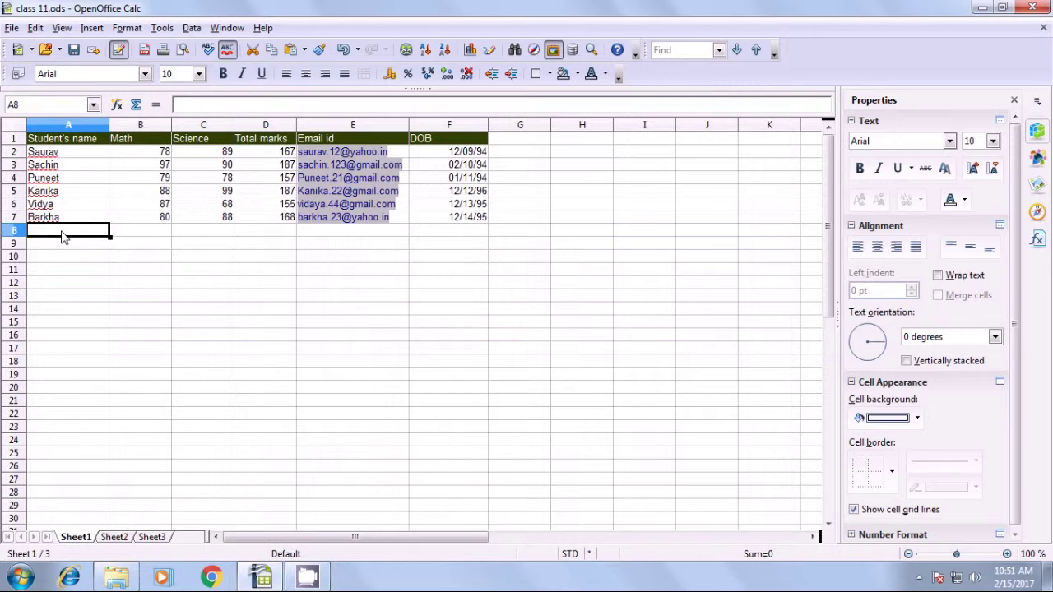
pyautogui.write('Kni')
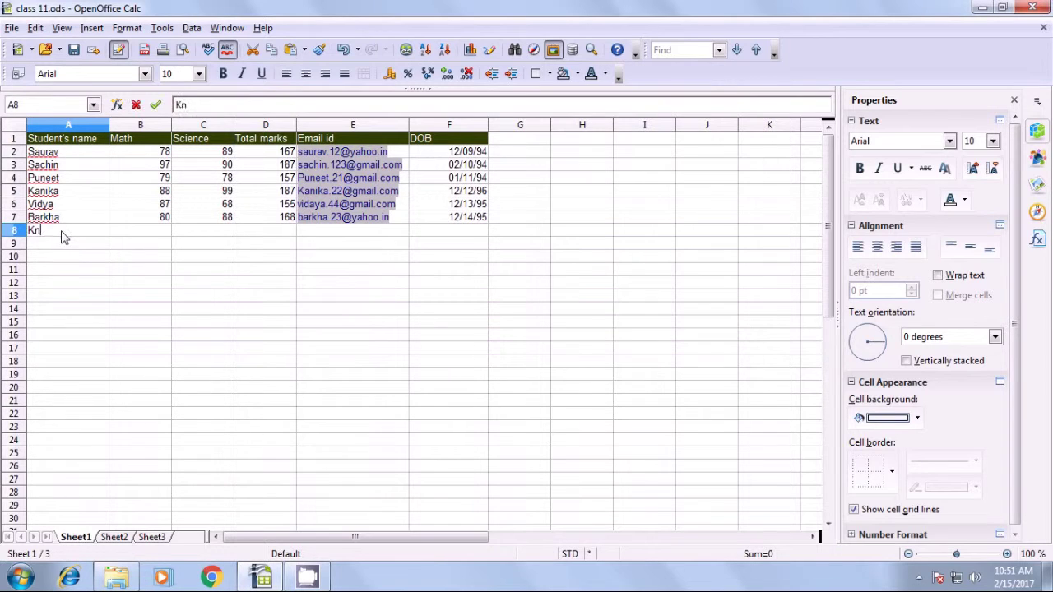
pyautogui.press('BackSpace')
pyautogui.press('BackSpace')
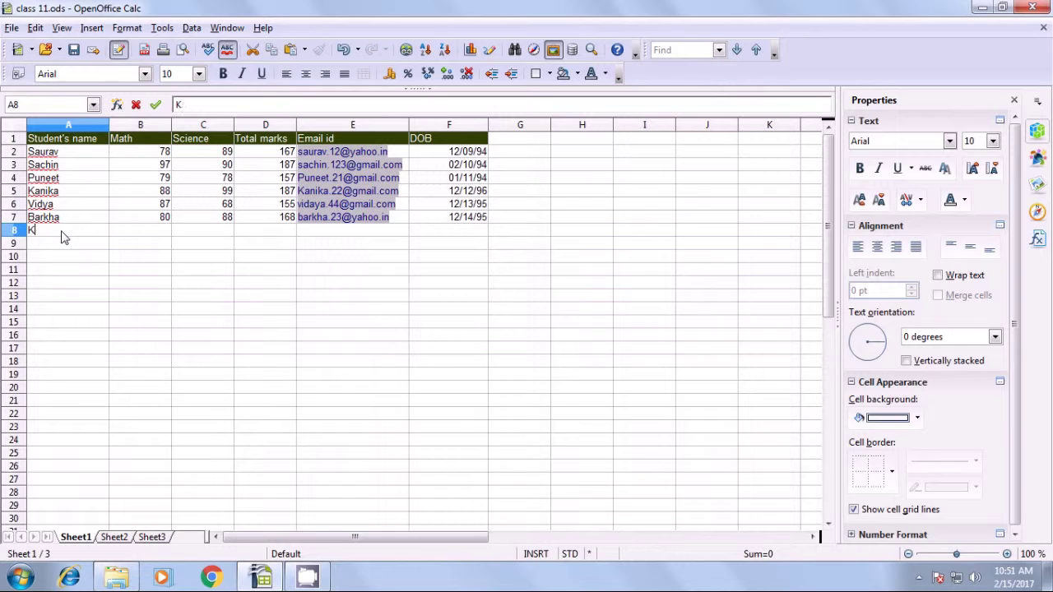
pyautogui.write('anika')
pyautogui.press('Tab')
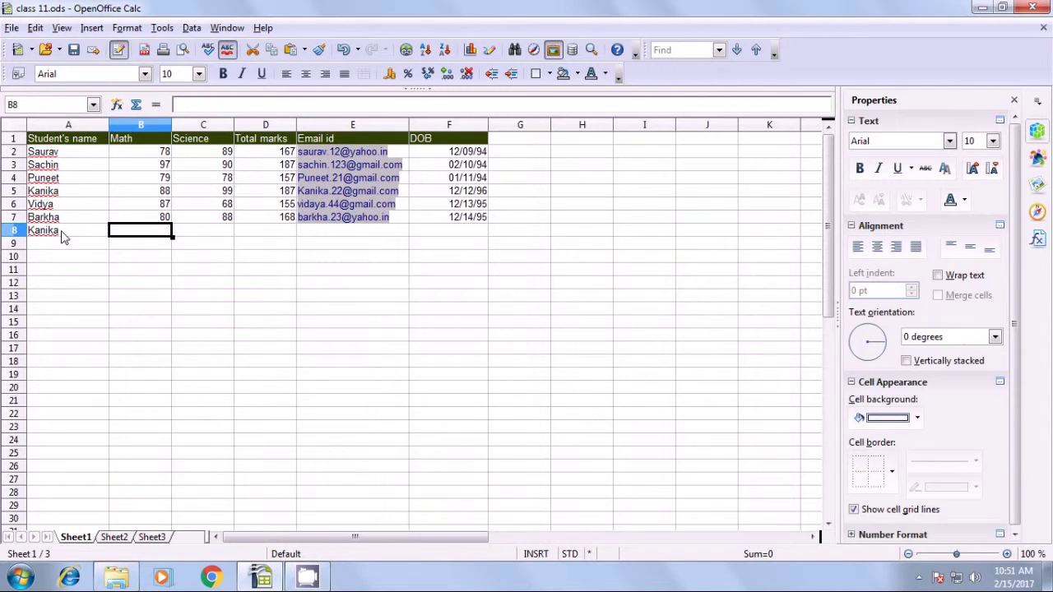
pyautogui.write('77')
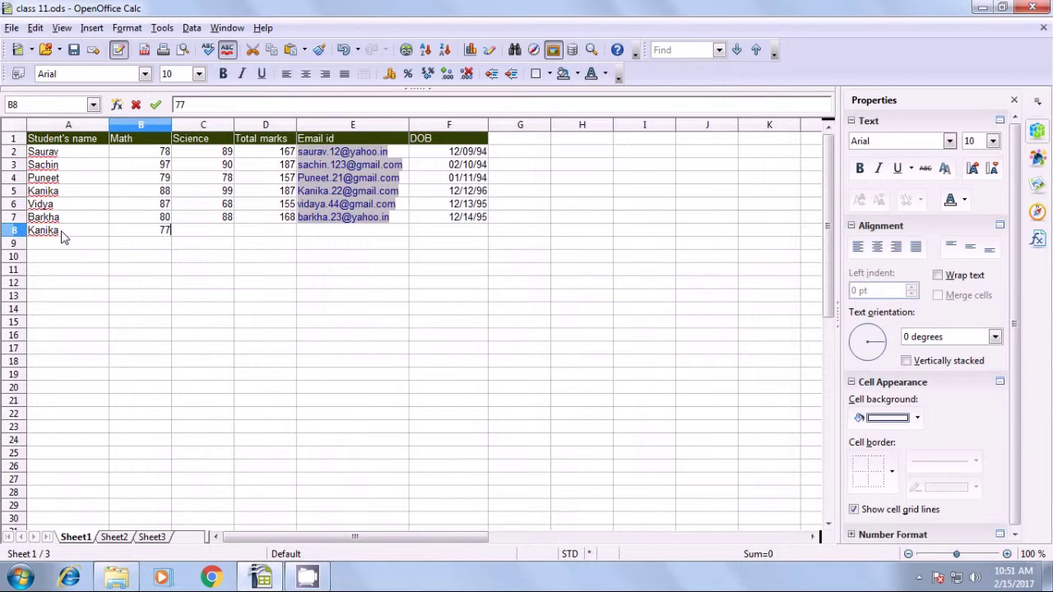
pyautogui.press('Tab')
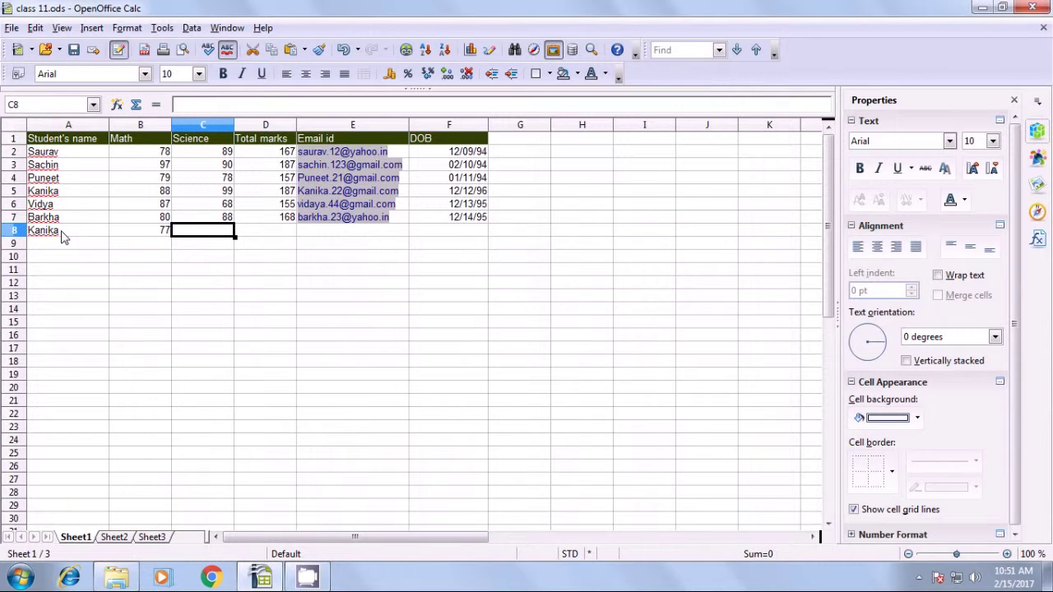
pyautogui.write('87')
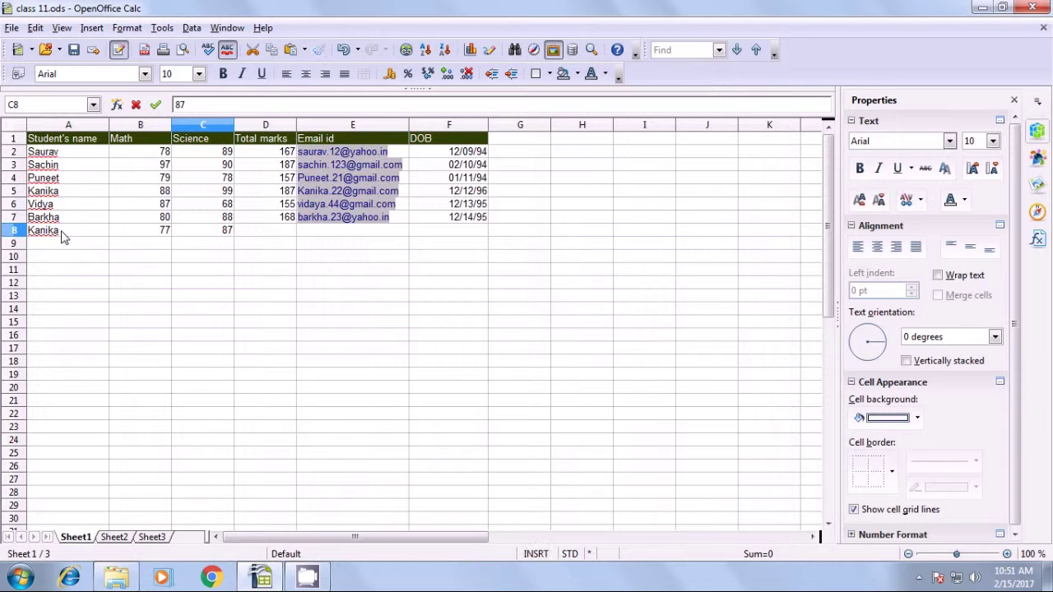
pyautogui.click(252, 230)
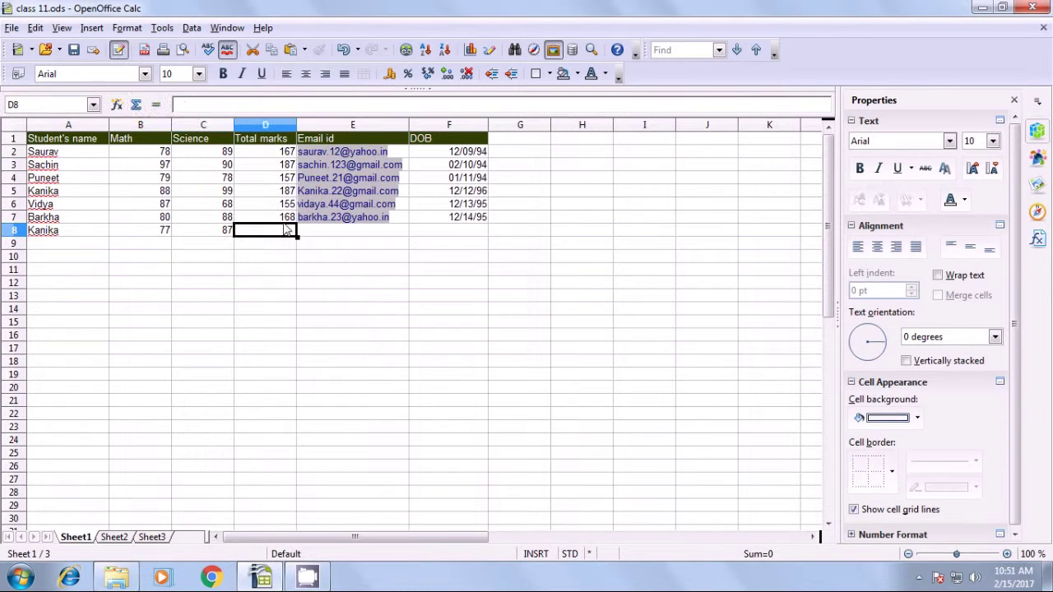
# Fill D7's total marks formula down to D8, giving 164.
pyautogui.click(288, 219)
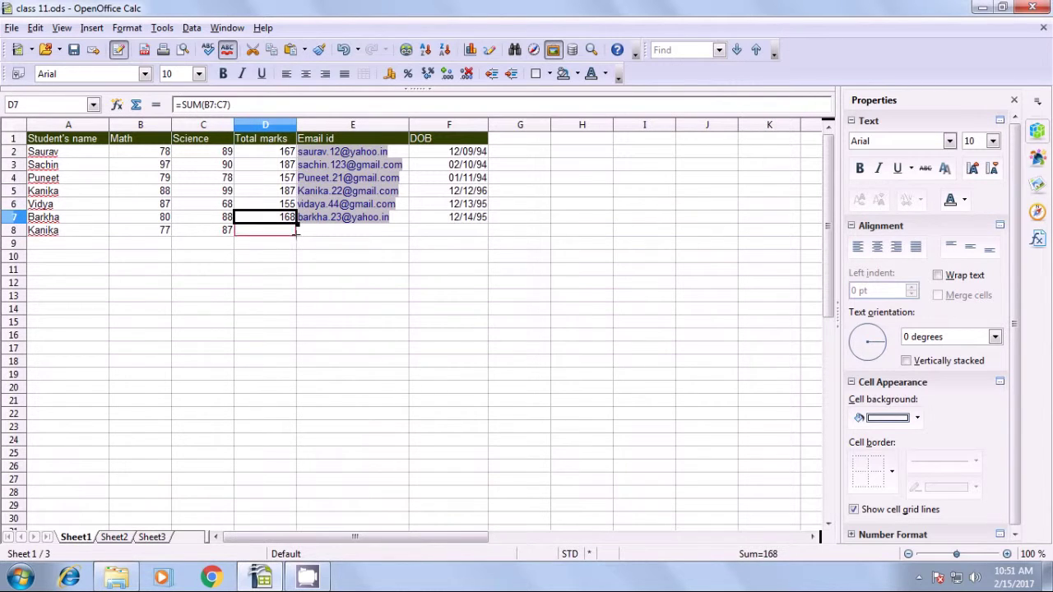
pyautogui.moveTo(296, 224); pyautogui.dragTo(296, 239)
pyautogui.click(289, 261)
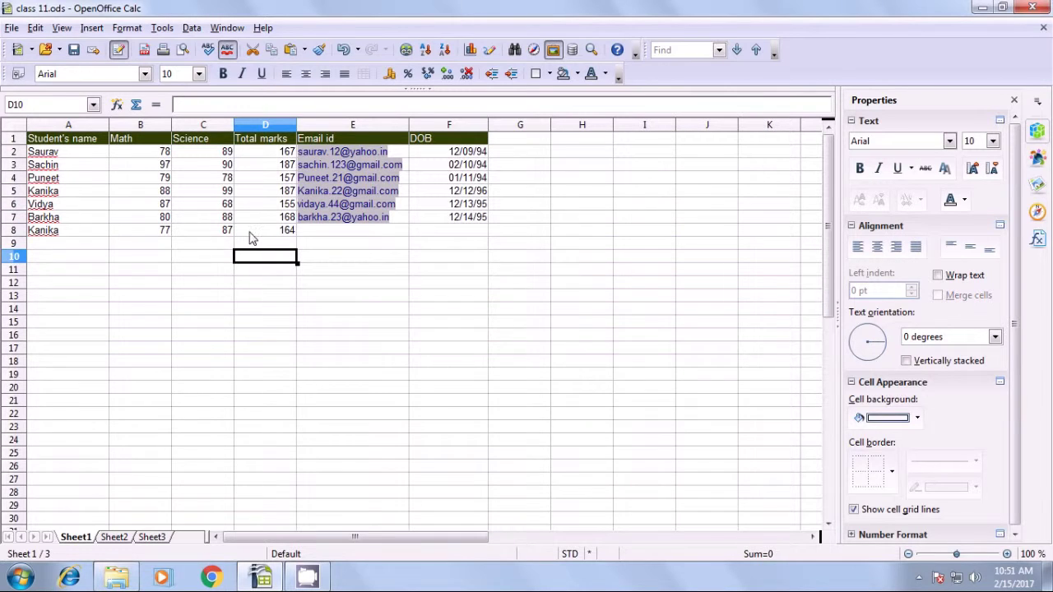
pyautogui.click(321, 233)
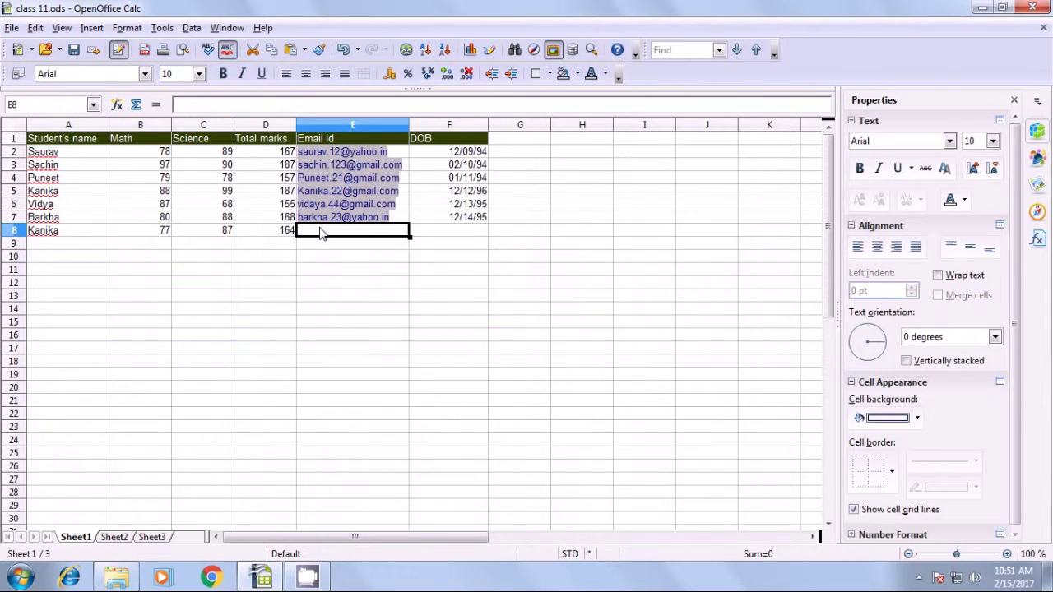
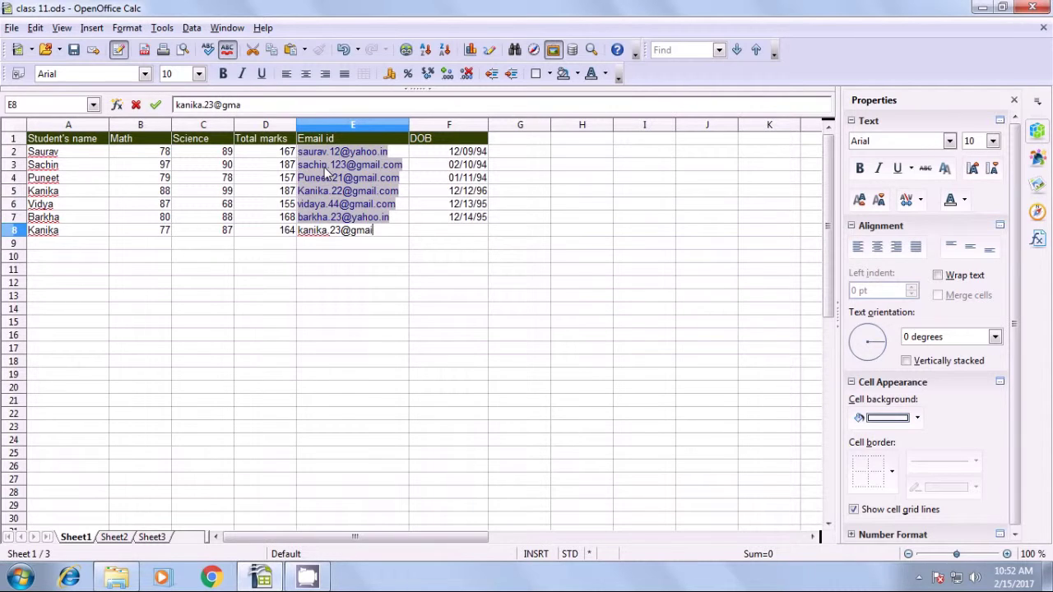
# Correct the last student's email id in E8 and enter the date of birth 2/23/1993 in F8.
pyautogui.press('Tab')
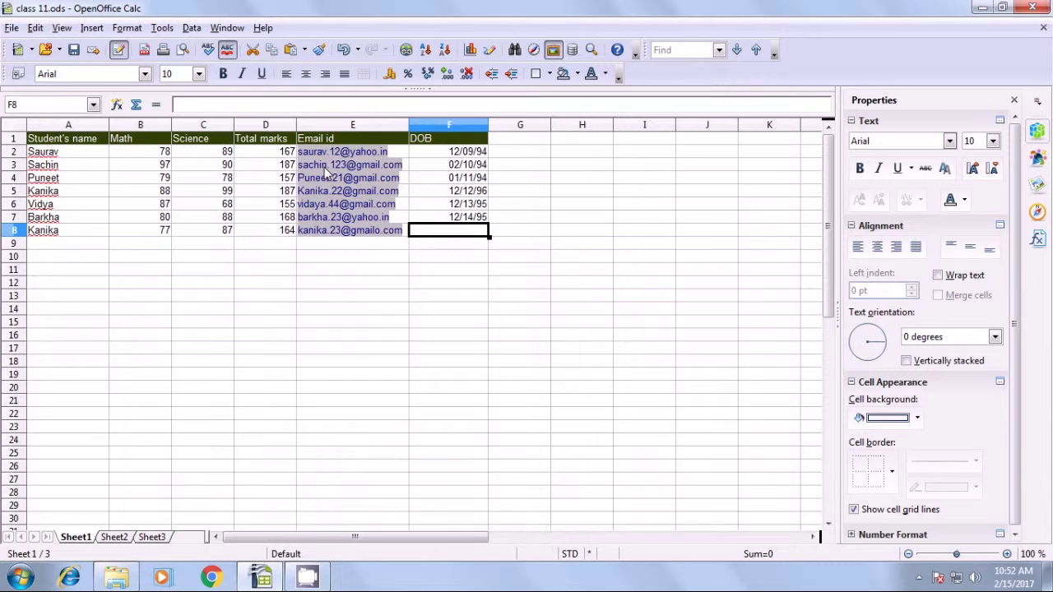
pyautogui.write('23')
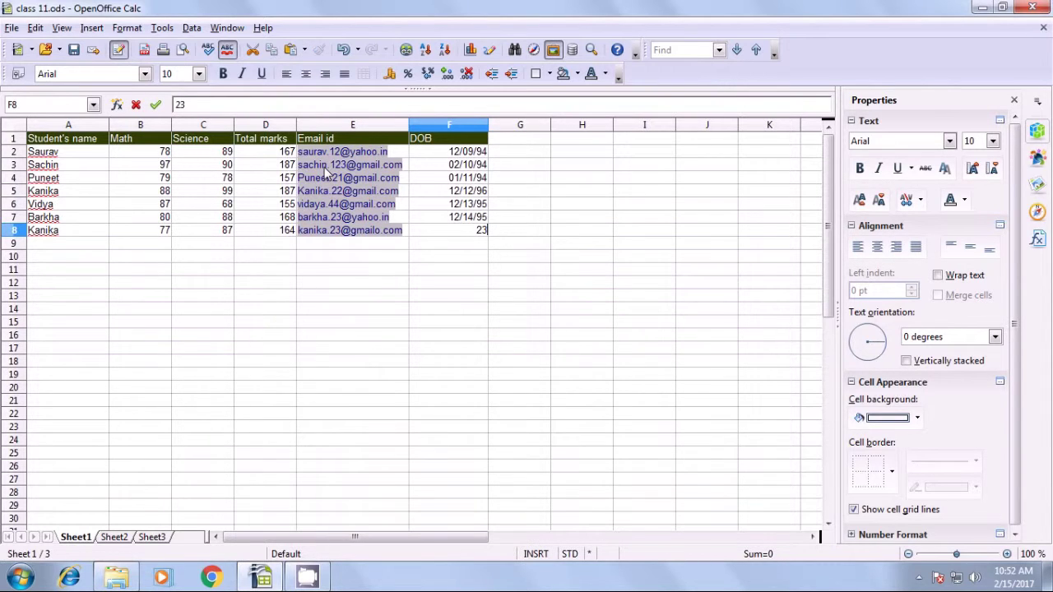
pyautogui.press('BackSpace')
pyautogui.write('/23/1993')
pyautogui.press('Return')
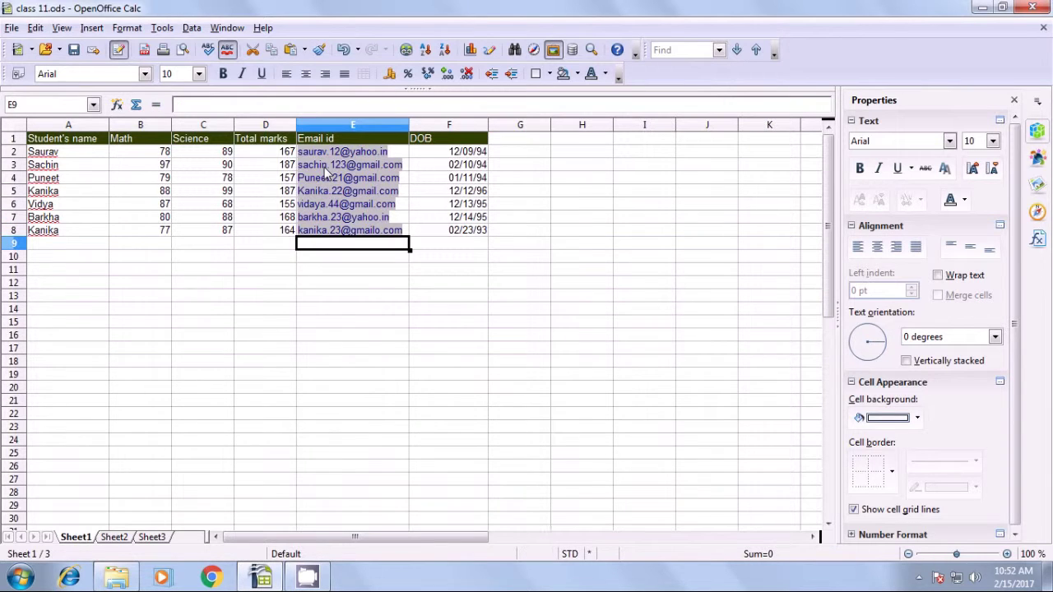
# Enter the name of the student listed twice into A12 as the lookup criterion.
pyautogui.click(58, 191)
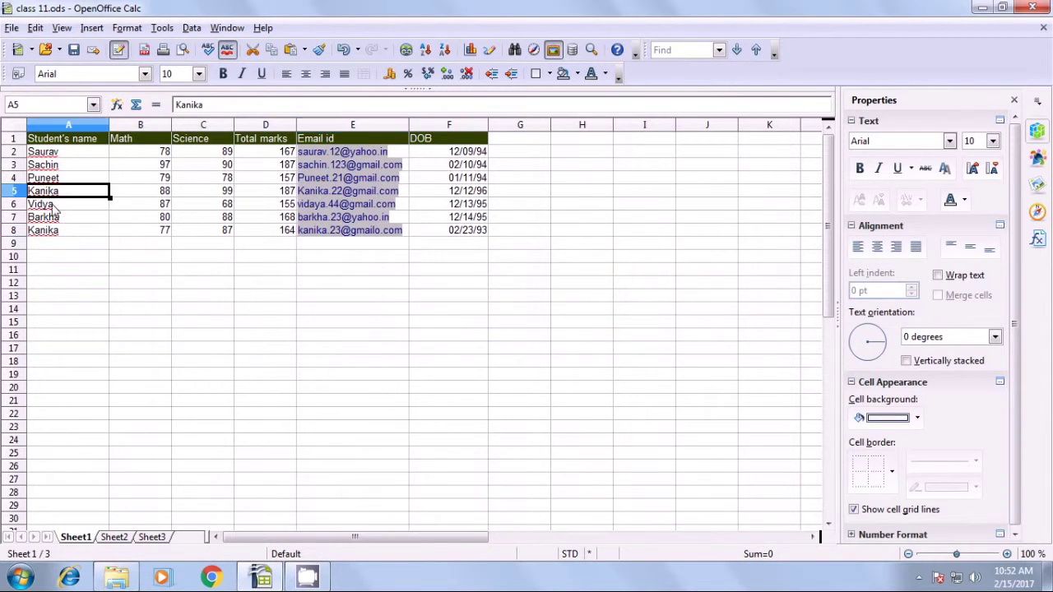
pyautogui.click(53, 231)
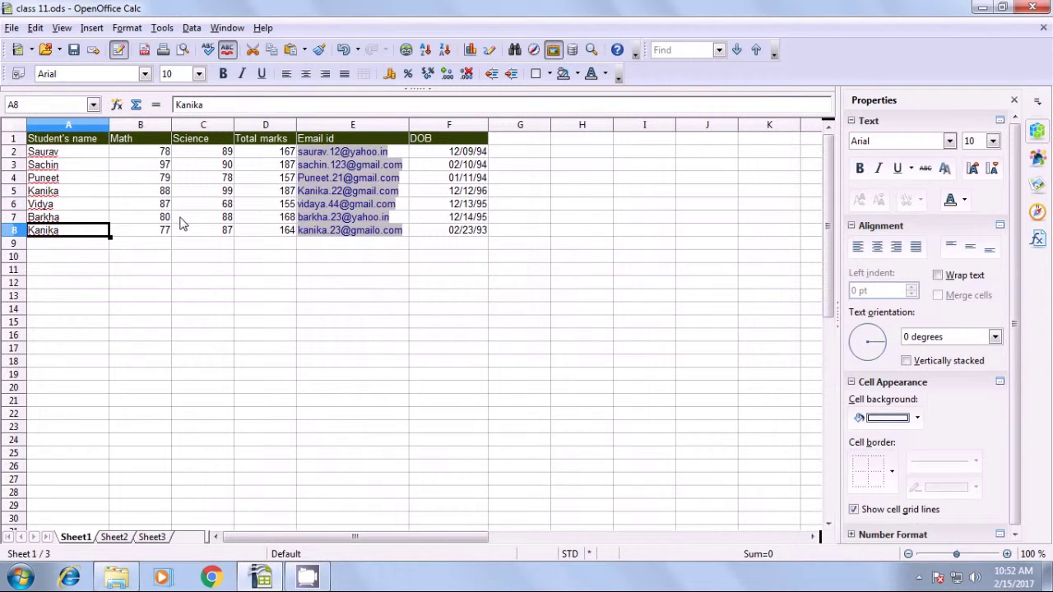
pyautogui.click(79, 284)
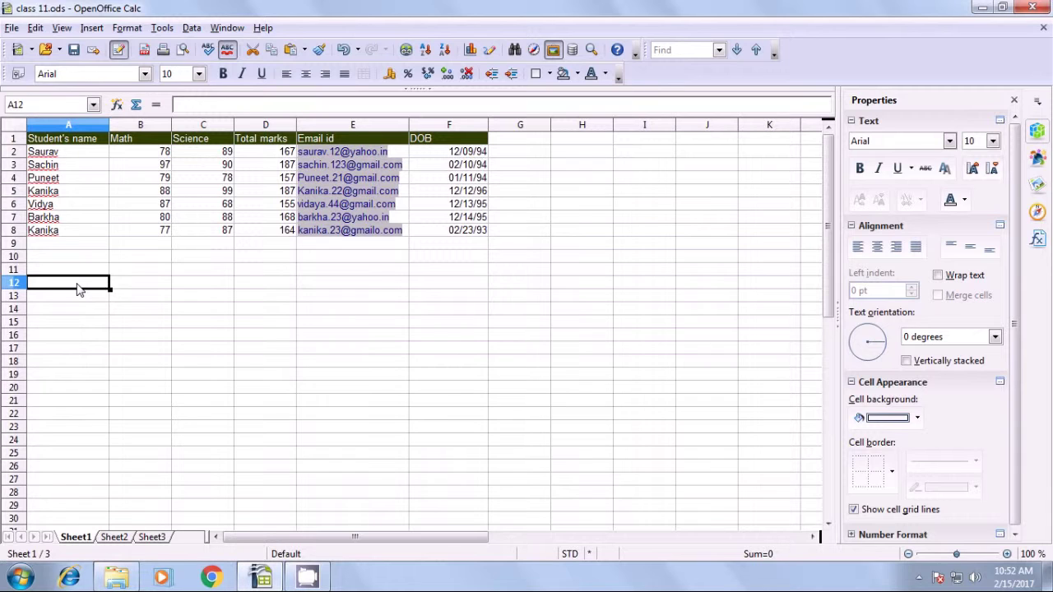
pyautogui.write('K')
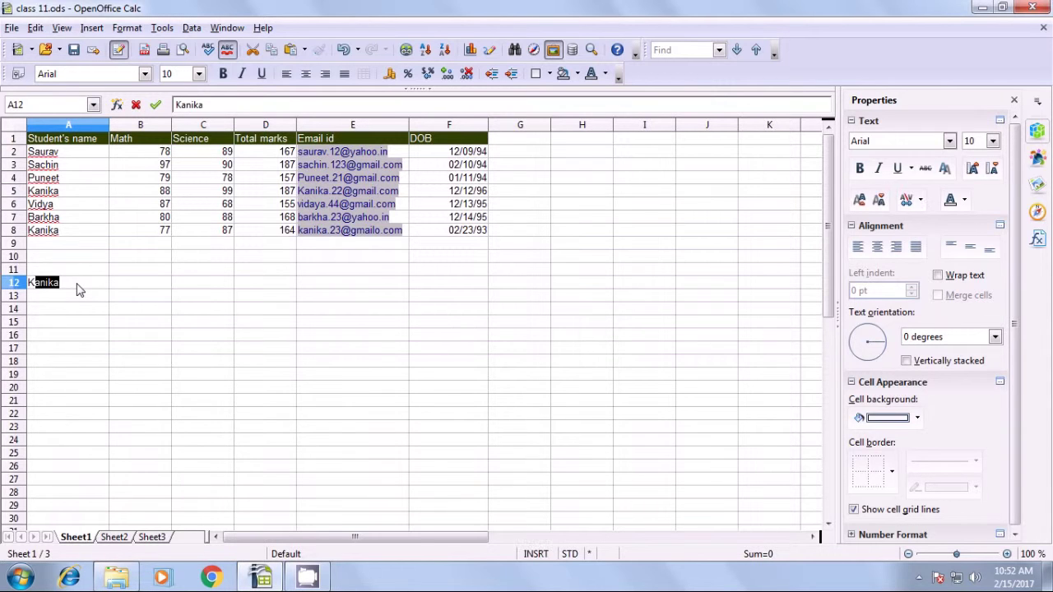
pyautogui.press('Return')
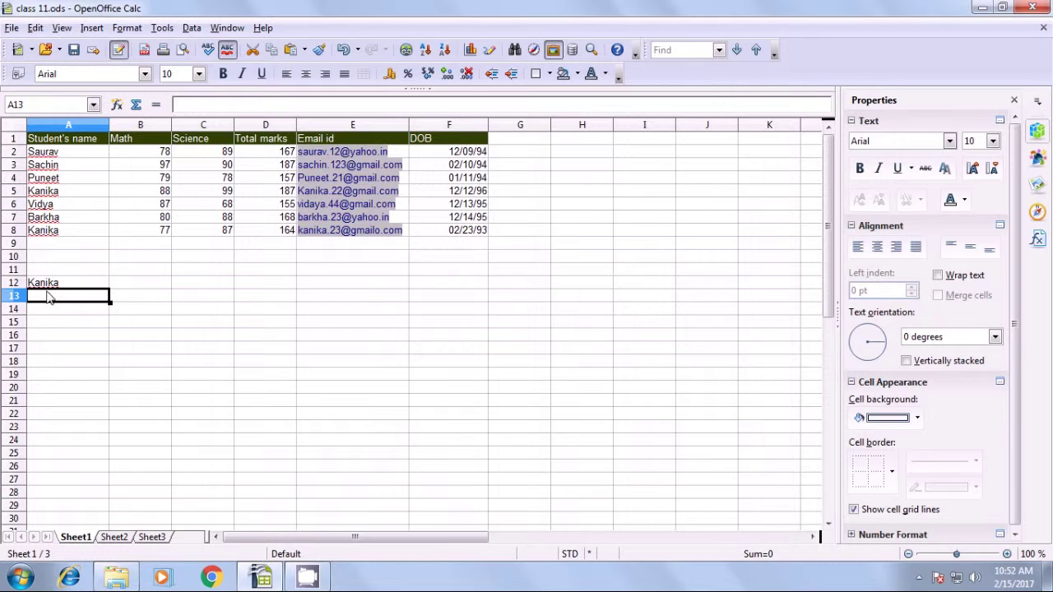
pyautogui.click(51, 284)
# Recheck the two rows holding the repeated name and select B13 for the total.
pyautogui.click(157, 286)
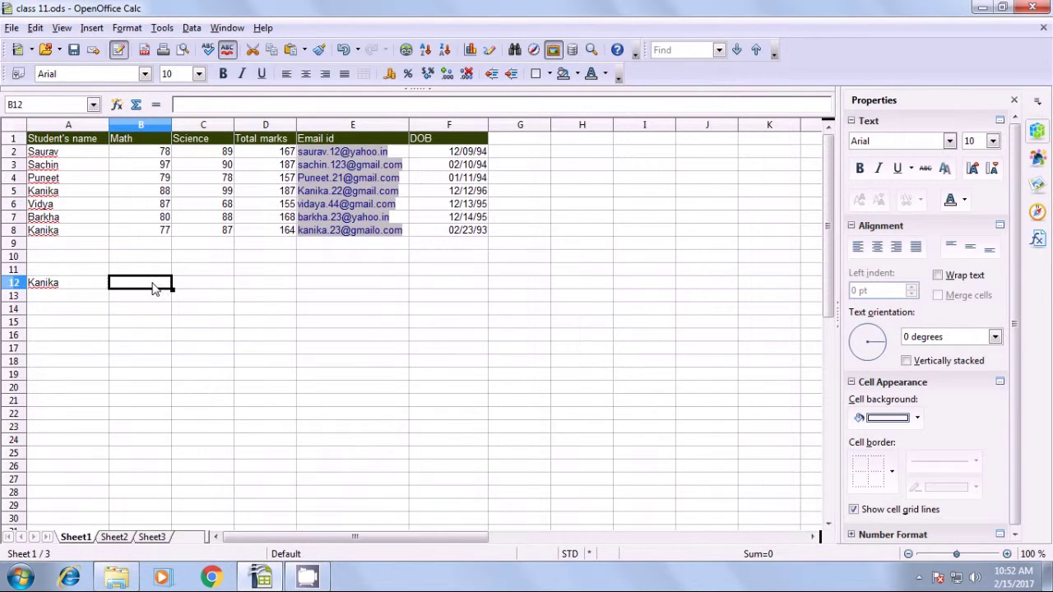
pyautogui.click(51, 193)
pyautogui.click(51, 233)
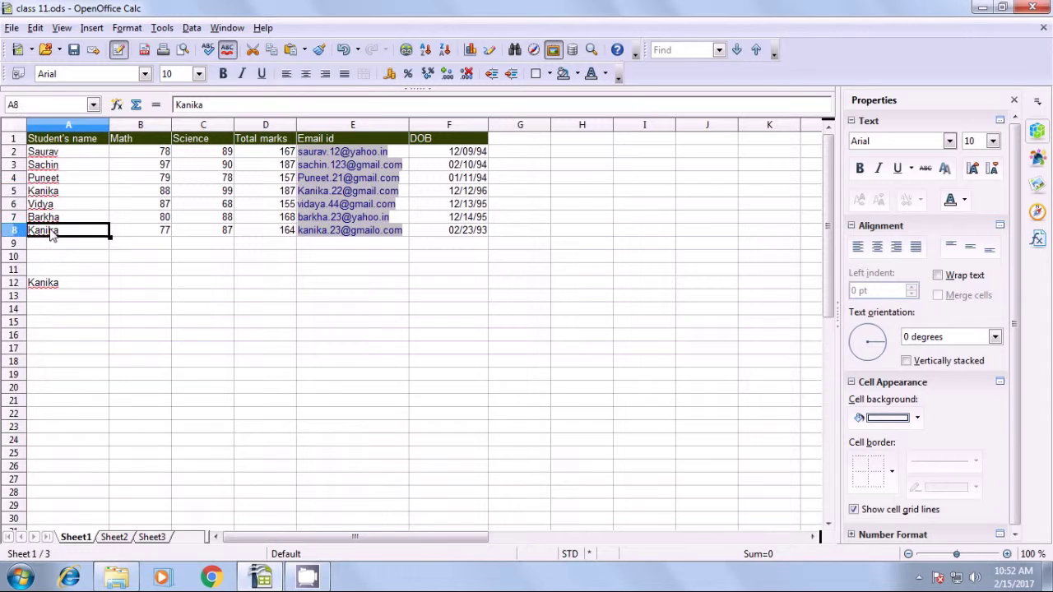
pyautogui.click(140, 299)
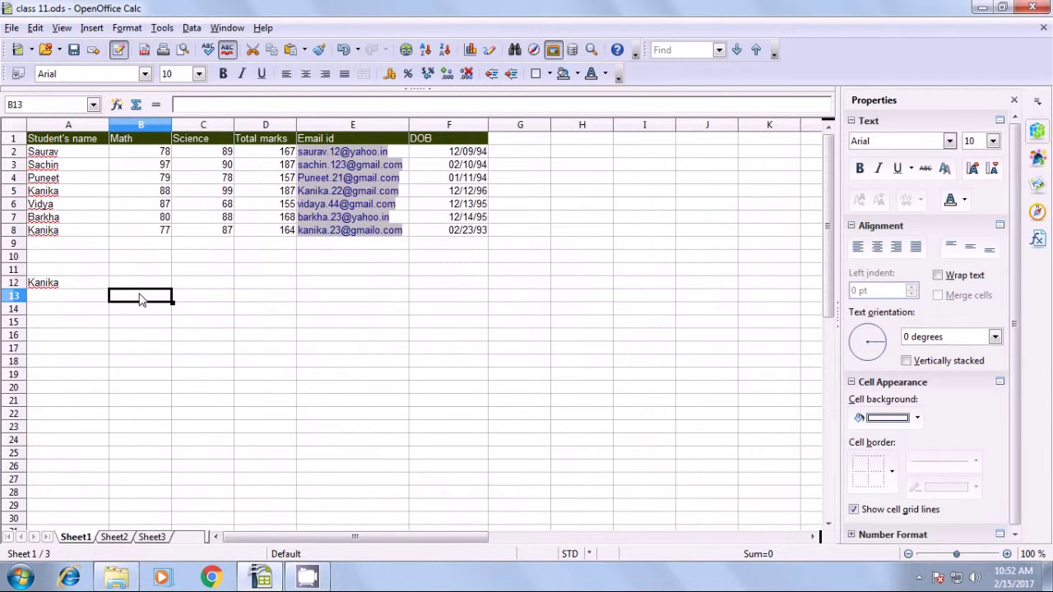
# Enter =SUMIF(A2:A8;A12;D2:D8) in B13 to total the repeated student's marks, giving 351.
pyautogui.write('=sum')
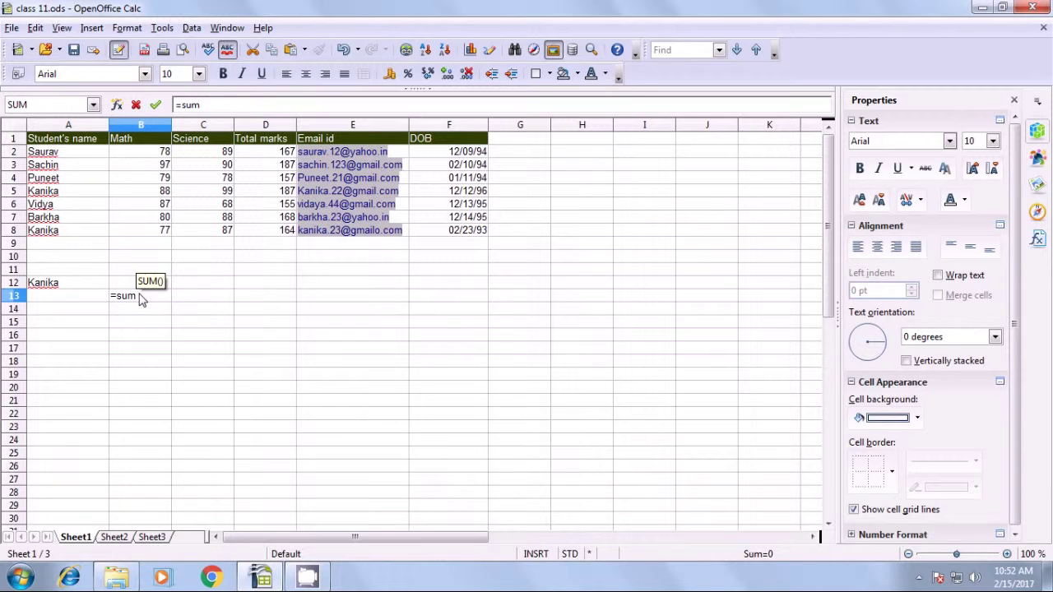
pyautogui.write('(')
pyautogui.press('BackSpace')
pyautogui.write('if')
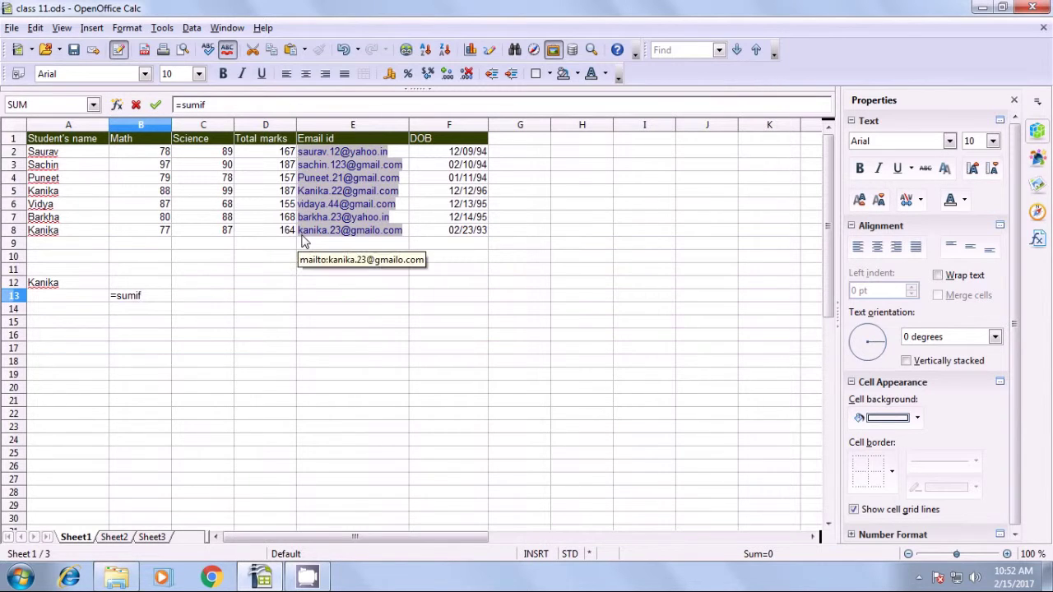
pyautogui.write('(')
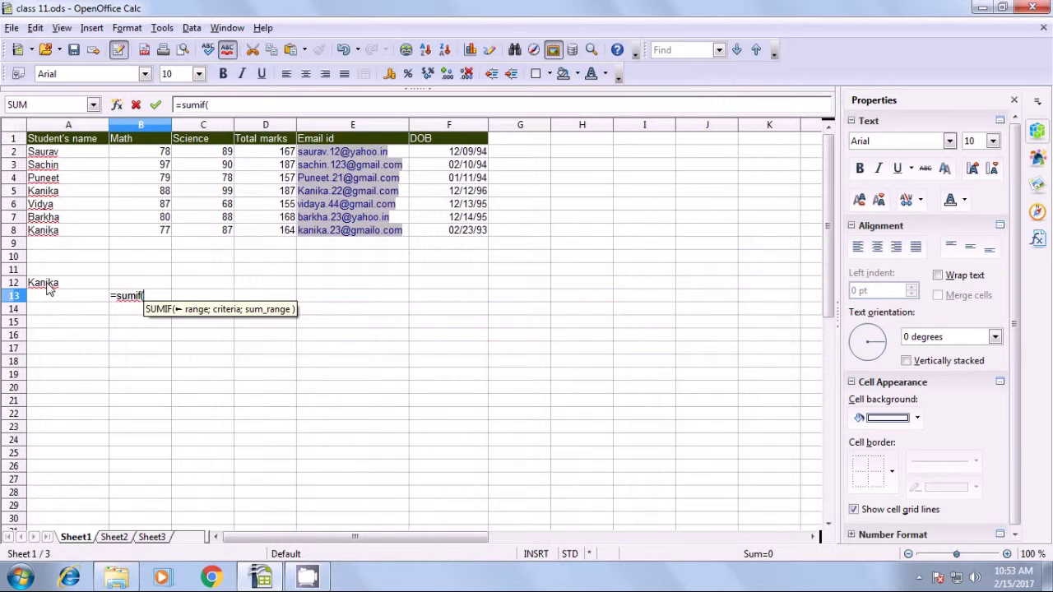
pyautogui.moveTo(47, 153); pyautogui.dragTo(51, 235)
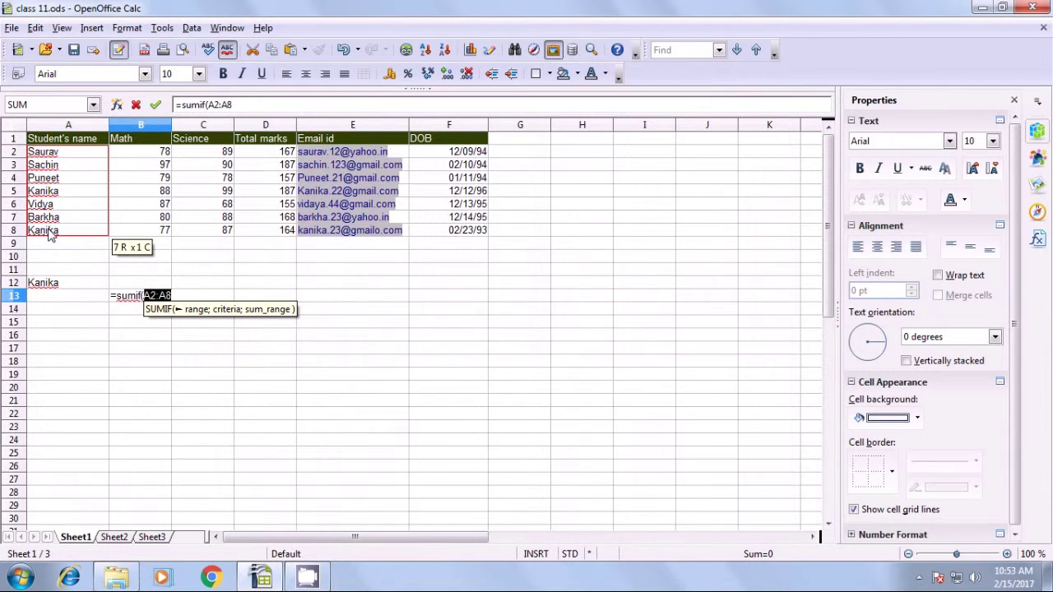
pyautogui.write(';')
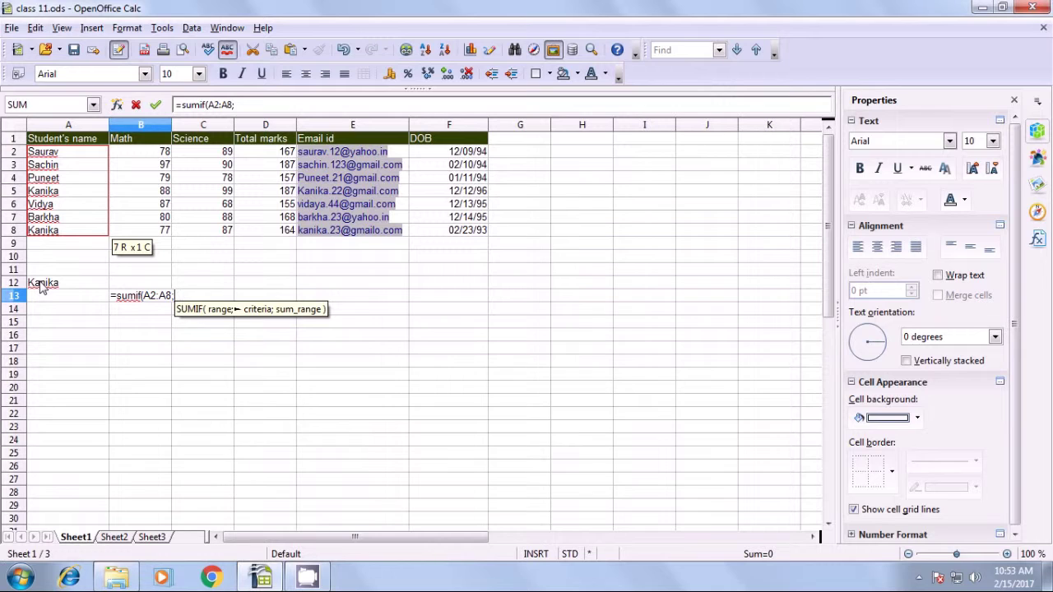
pyautogui.click(43, 285)
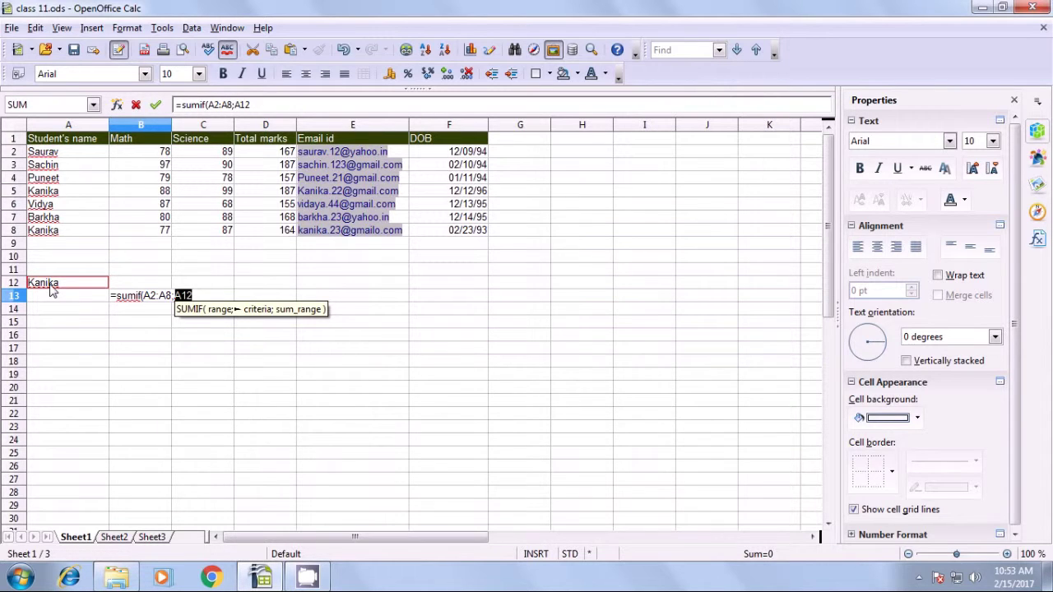
pyautogui.write(';')
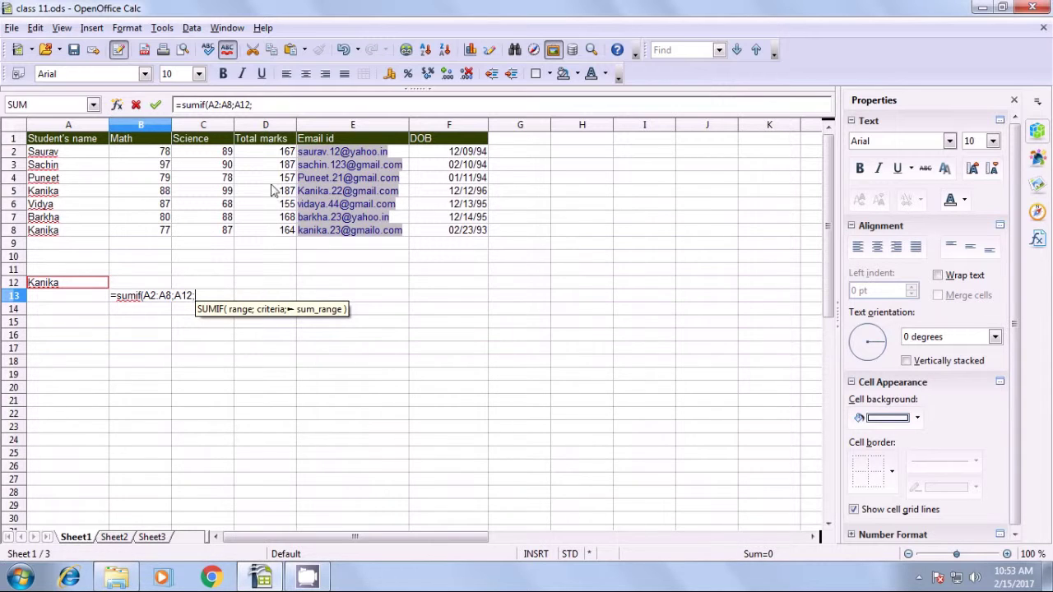
pyautogui.click(271, 155)
pyautogui.moveTo(271, 157); pyautogui.dragTo(278, 234)
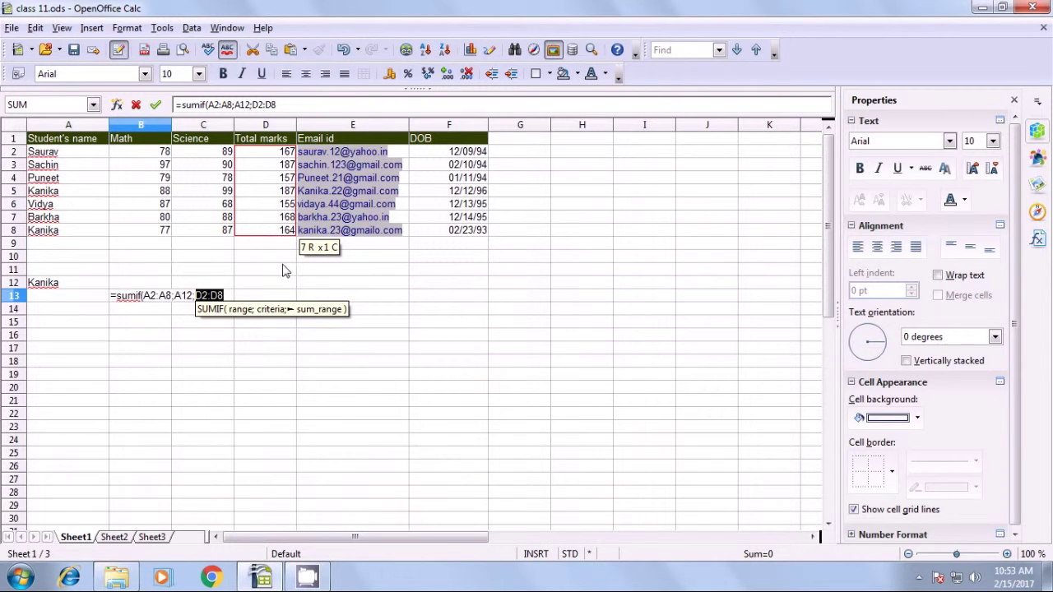
pyautogui.write(')')
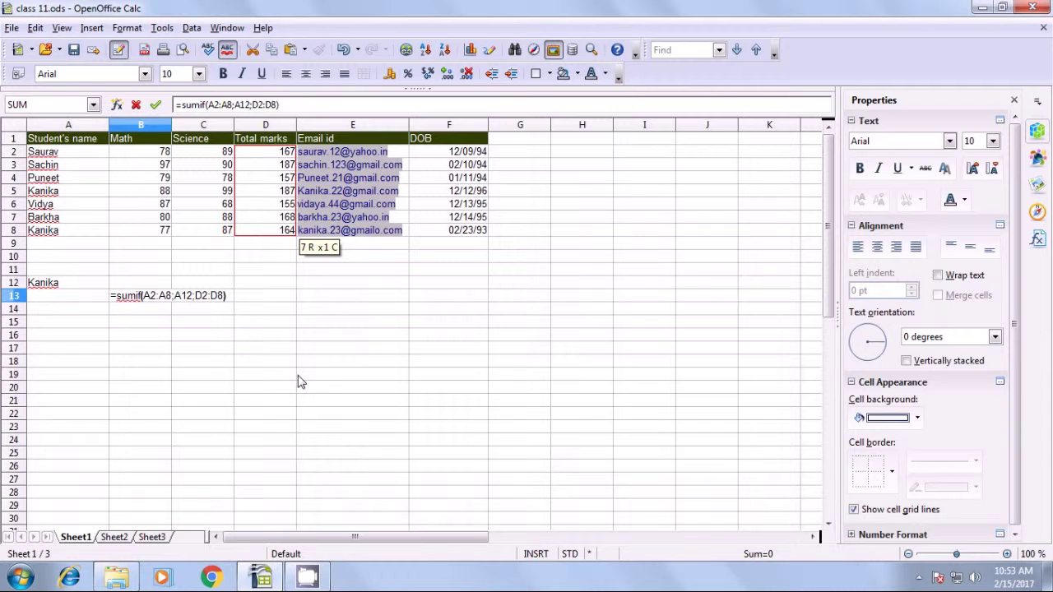
pyautogui.press('Return')
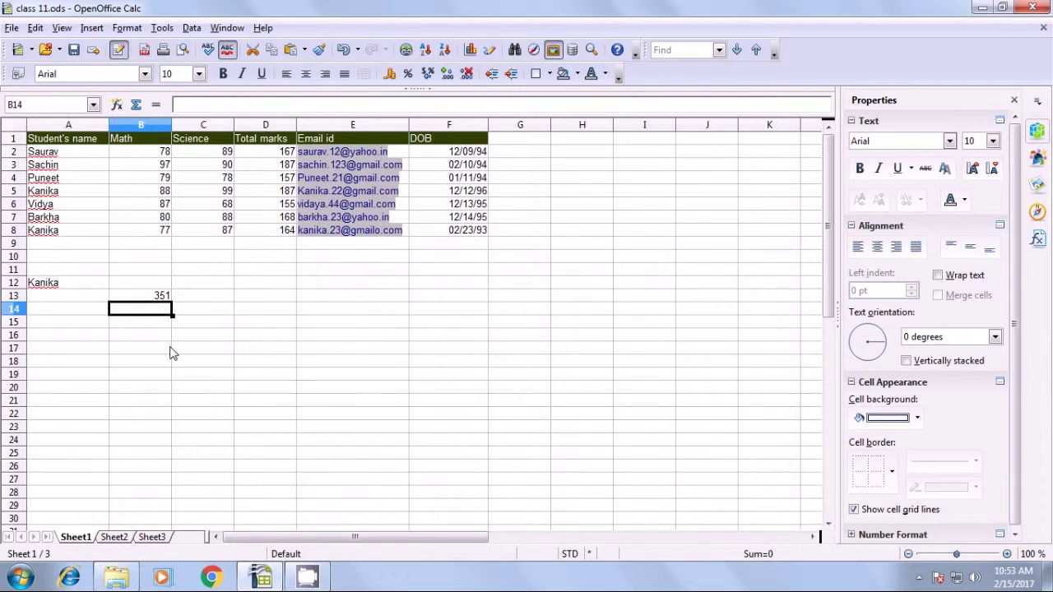
# Move the criterion name from A12 into A13, beside the 351 total in B13.
pyautogui.click(136, 298)
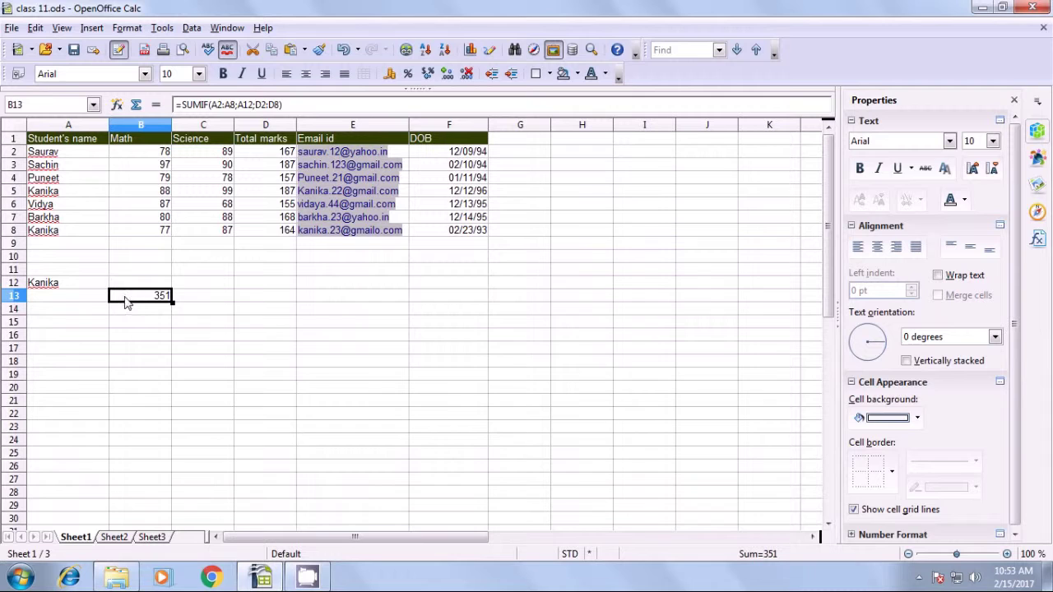
pyautogui.click(44, 287)
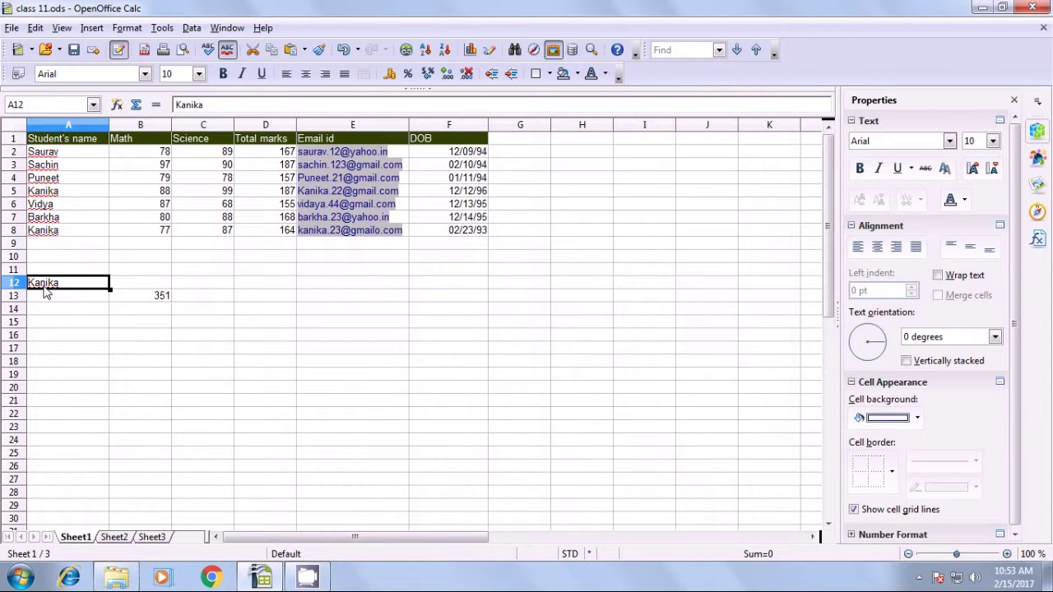
pyautogui.press('BackSpace')
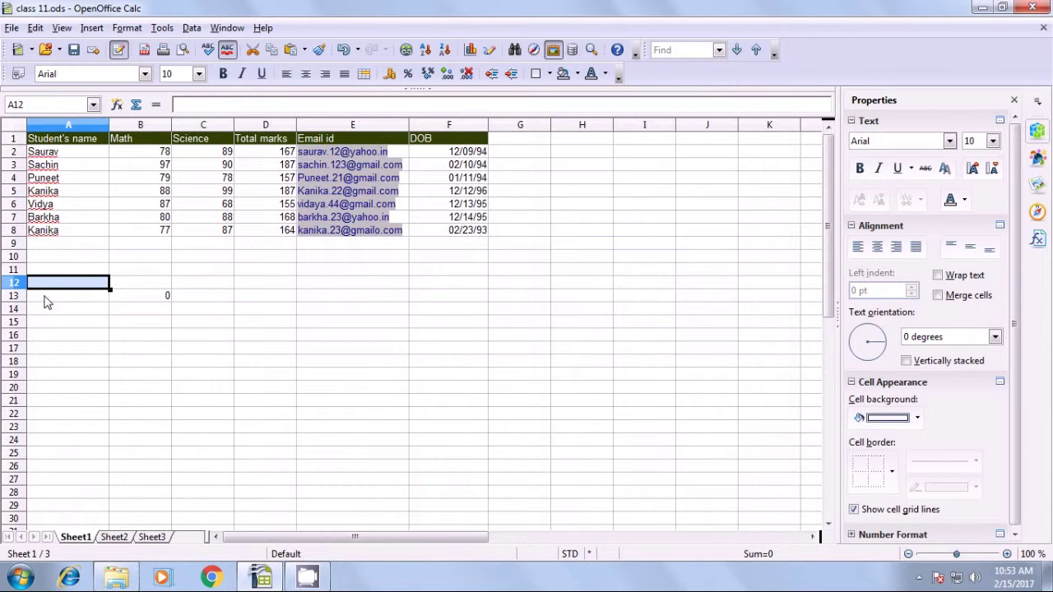
pyautogui.click(47, 303)
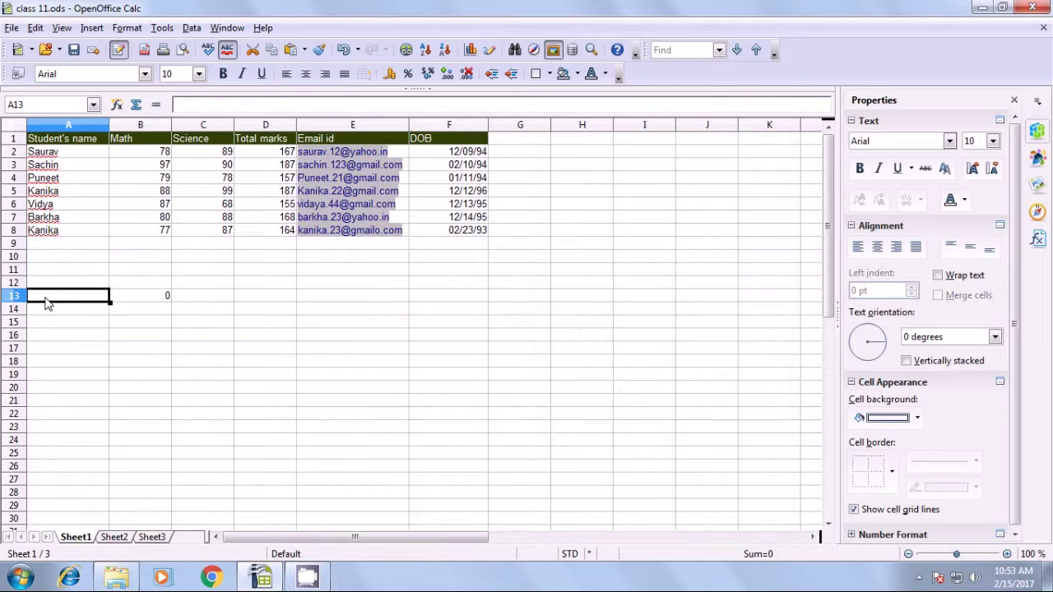
pyautogui.write('Kanika')
pyautogui.click(58, 321)
pyautogui.click(68, 301)
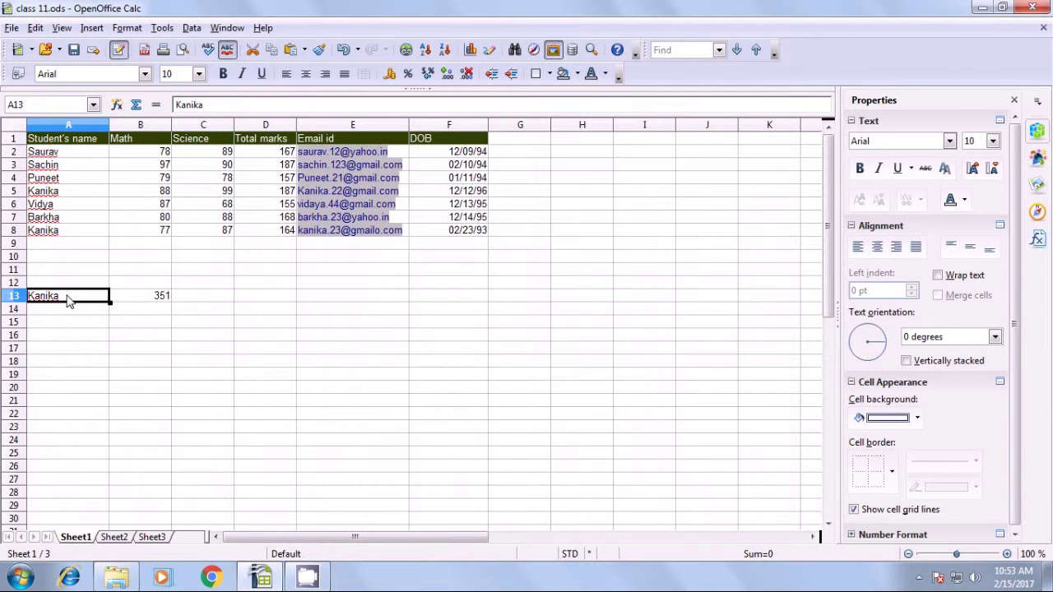
pyautogui.click(137, 298)
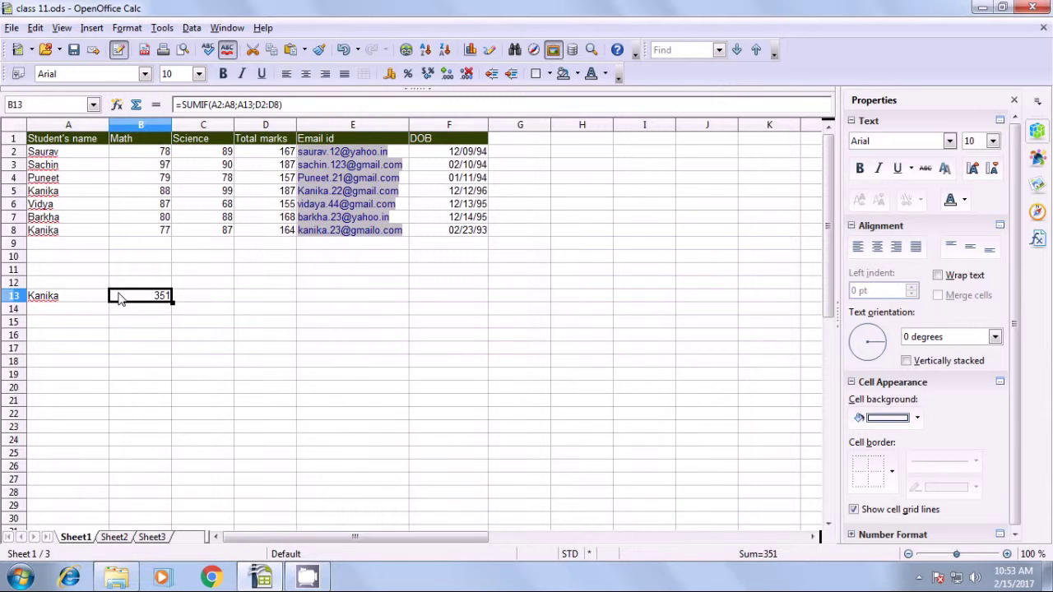
# Verify the 351 total against the student's marks of 187 in D5 and 164 in D8.
pyautogui.click(51, 234)
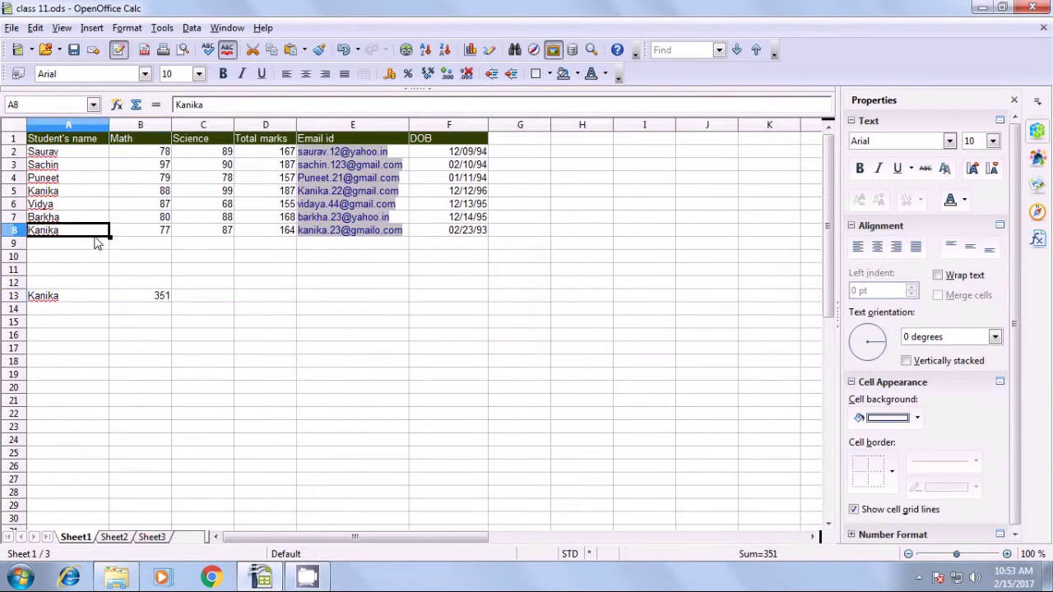
pyautogui.click(281, 234)
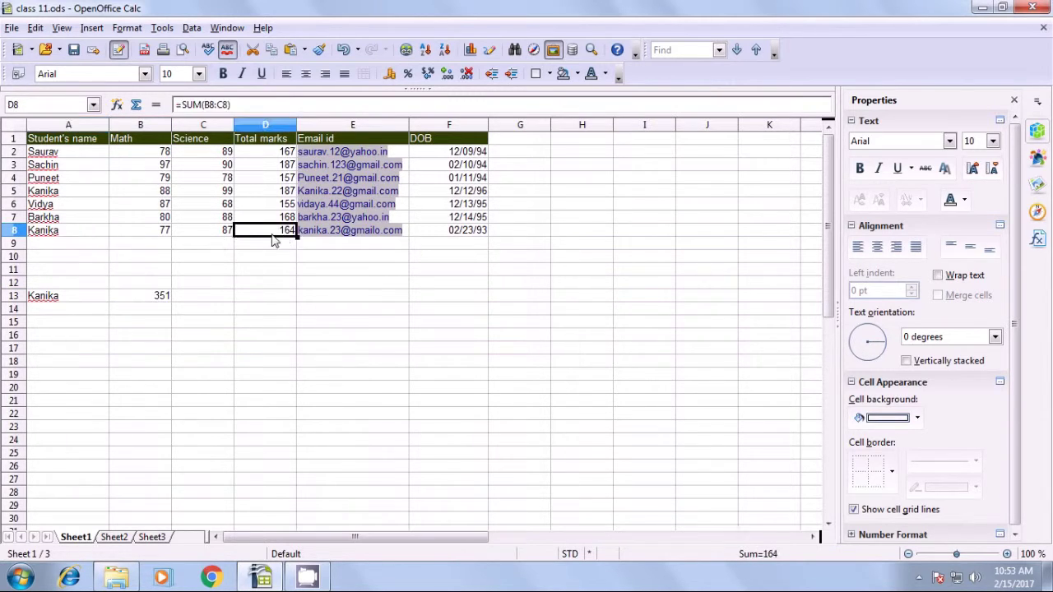
pyautogui.click(49, 195)
pyautogui.click(281, 190)
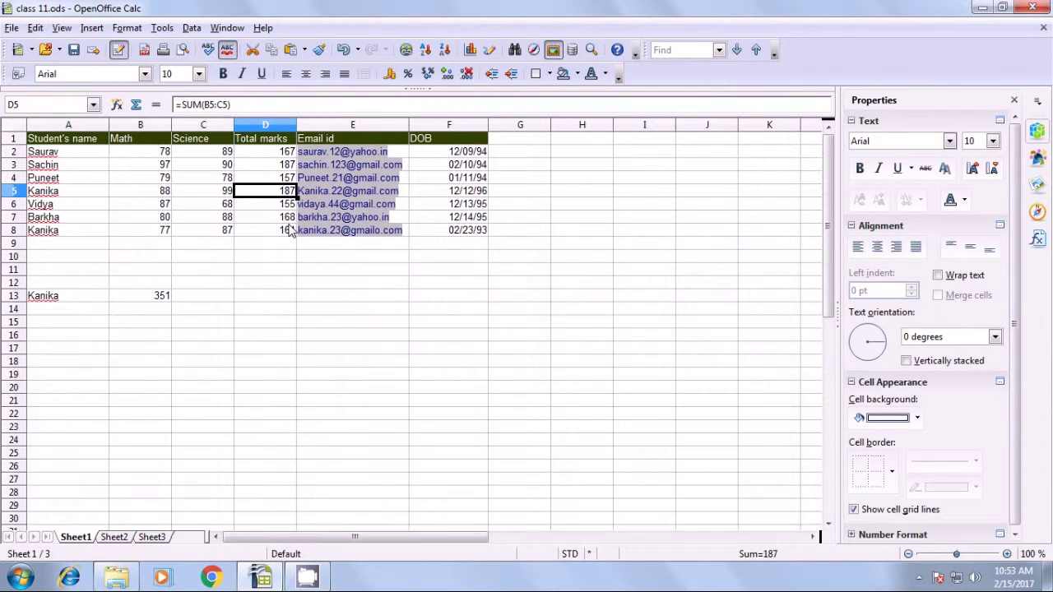
pyautogui.click(289, 233)
pyautogui.click(155, 300)
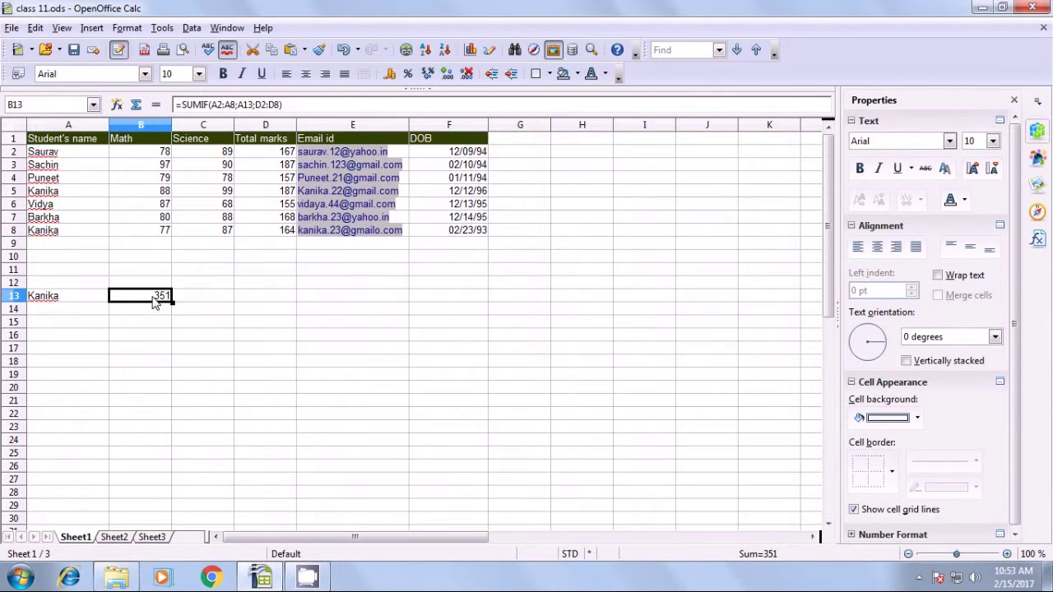
pyautogui.click(64, 300)
pyautogui.click(144, 329)
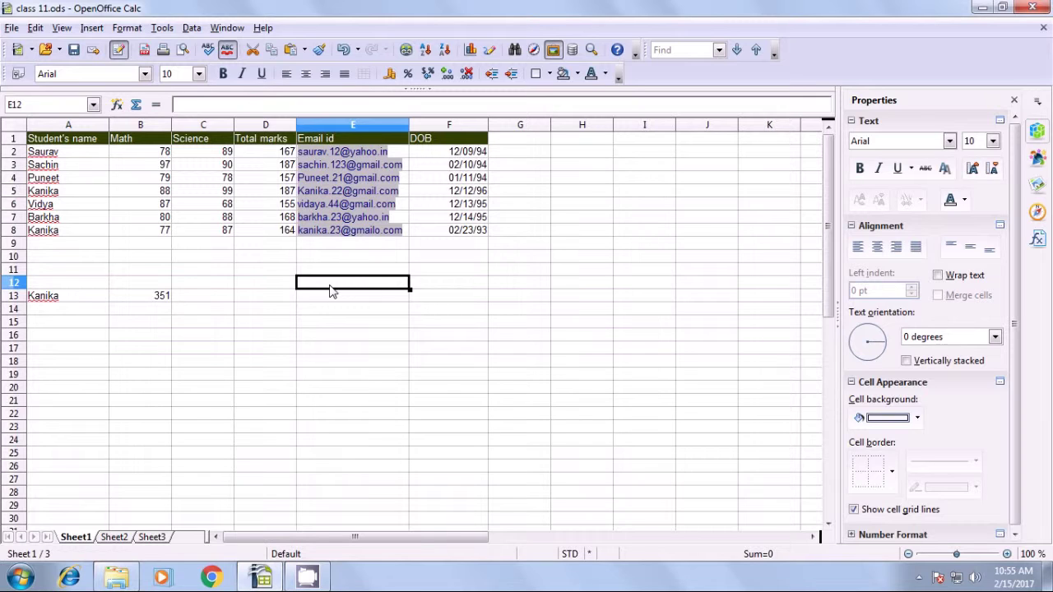
# Widen column G, next to the DOB column, to fit month names.
pyautogui.click(514, 142)
pyautogui.moveTo(551, 124); pyautogui.dragTo(574, 124)
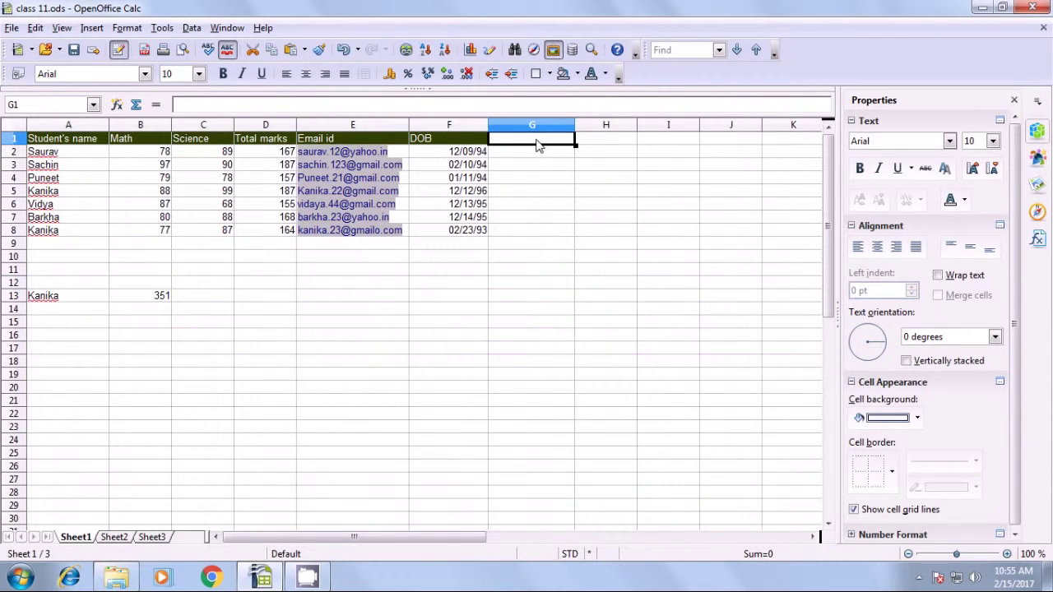
# Type the heading 'Month' in G1.
pyautogui.write('Montyh')
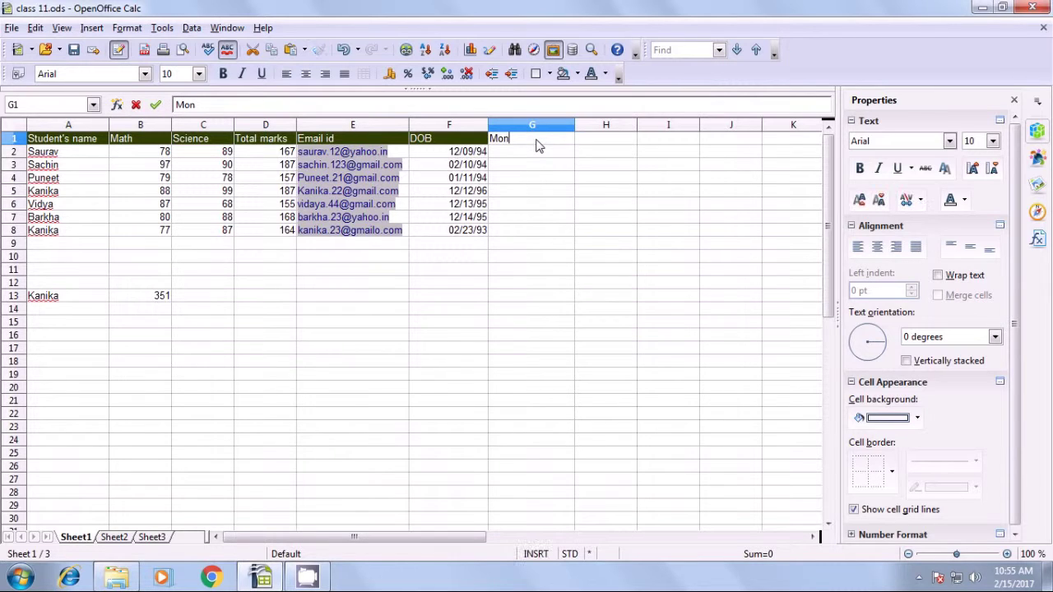
pyautogui.press('BackSpace')
pyautogui.press('BackSpace')
pyautogui.write('h')
pyautogui.press('Return')
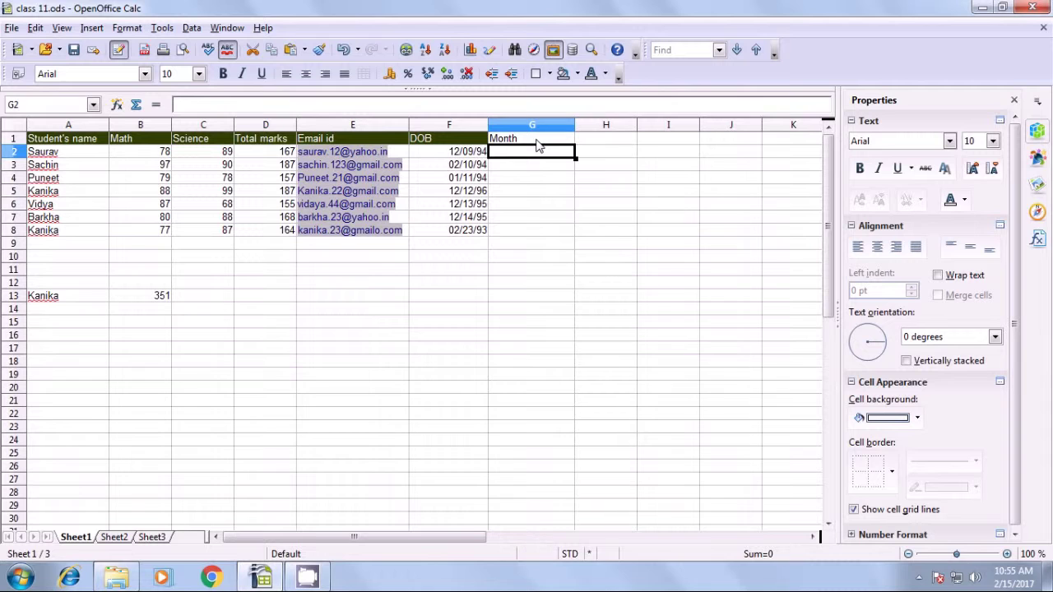
# Enter =TEXT(F2;"mmmm") in G2 so it shows December for the first DOB.
pyautogui.click(466, 157)
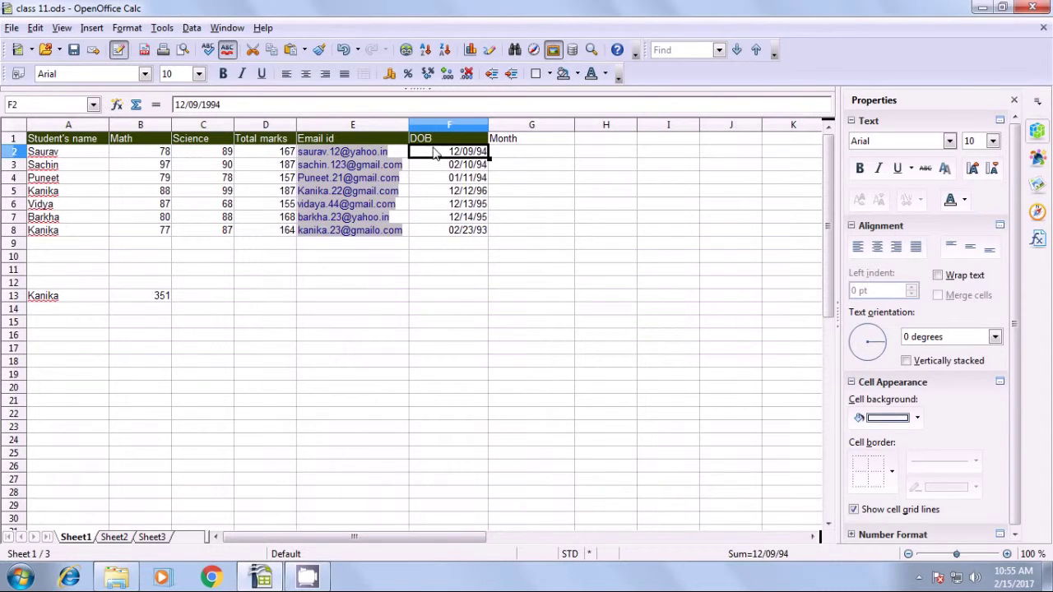
pyautogui.click(520, 156)
pyautogui.write('=')
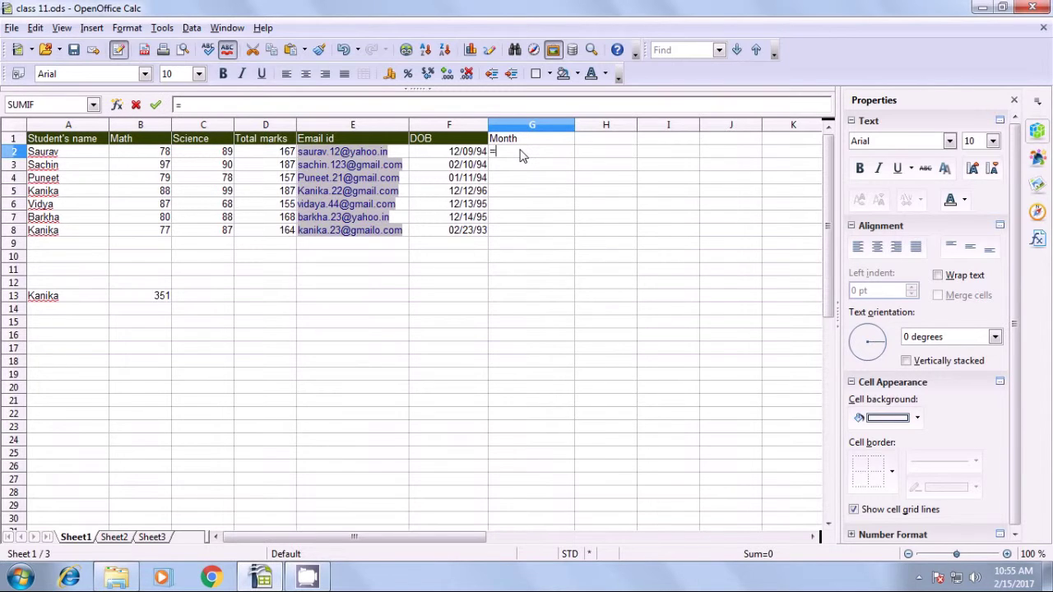
pyautogui.write('text')
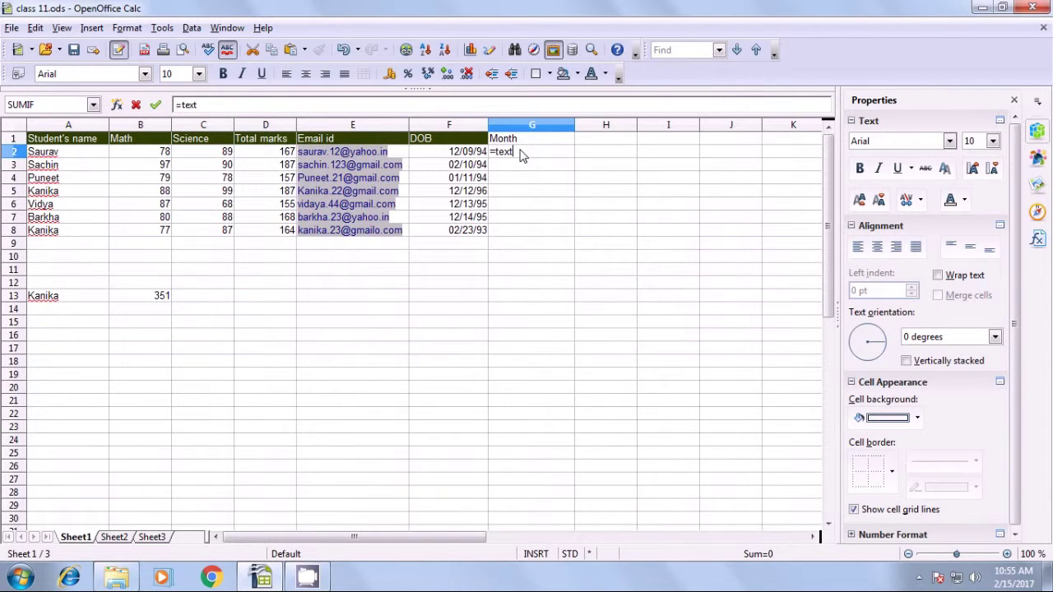
pyautogui.write('(')
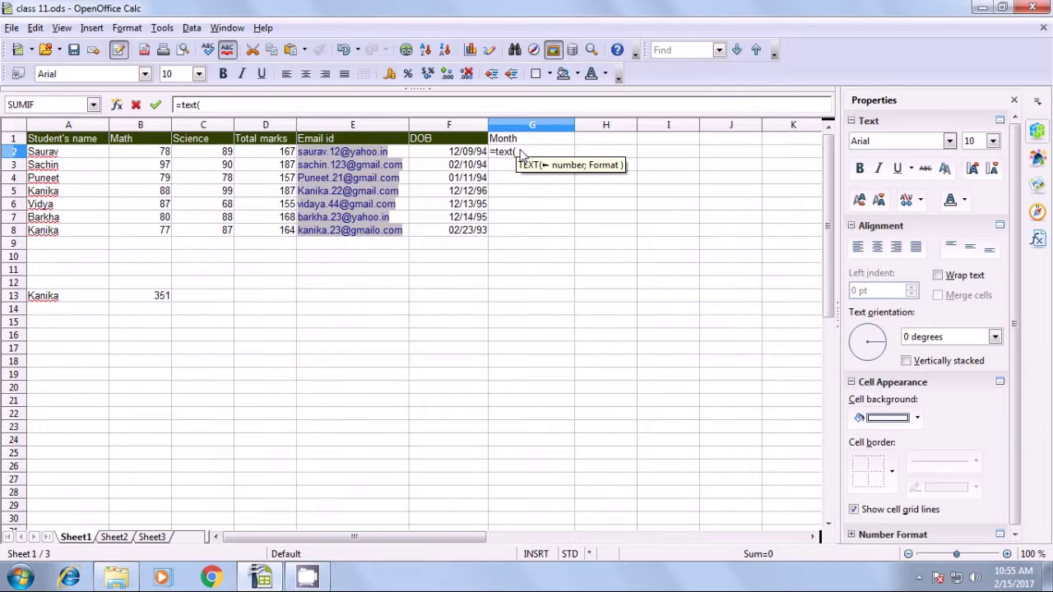
pyautogui.click(466, 156)
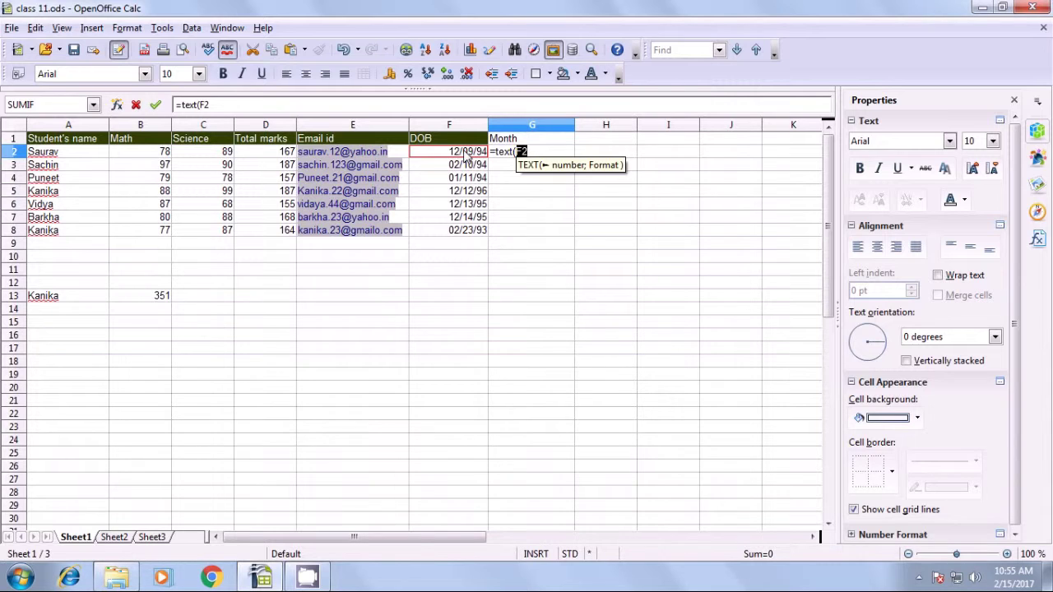
pyautogui.write(';')
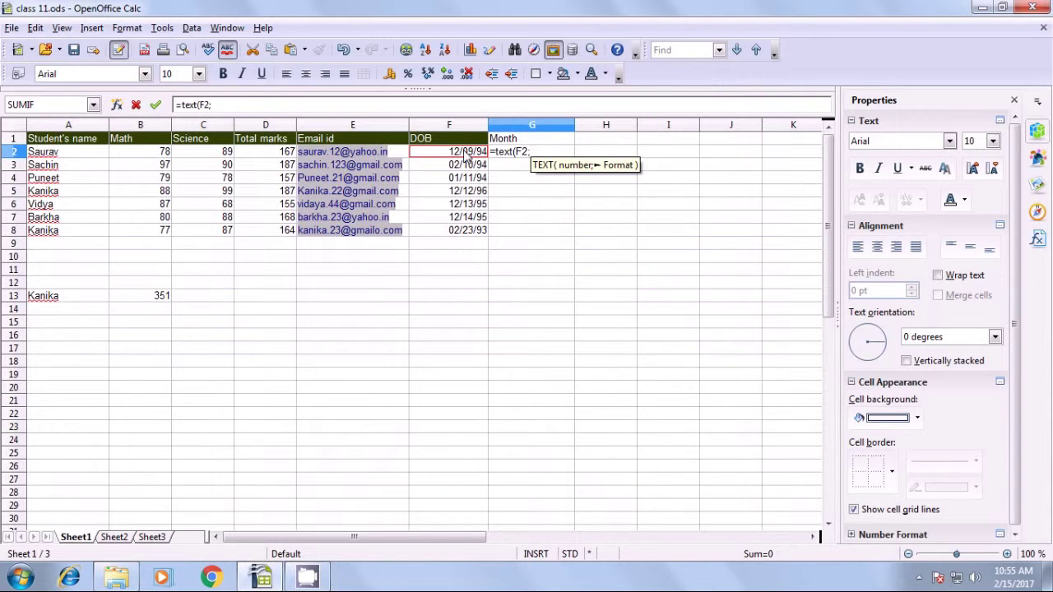
pyautogui.write('"')
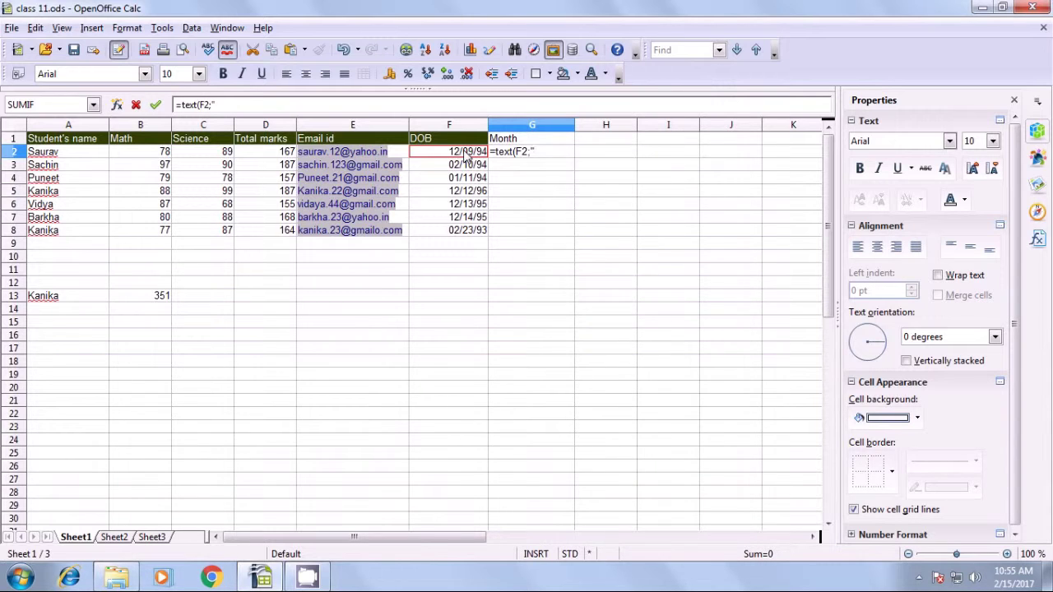
pyautogui.write('mmmm")')
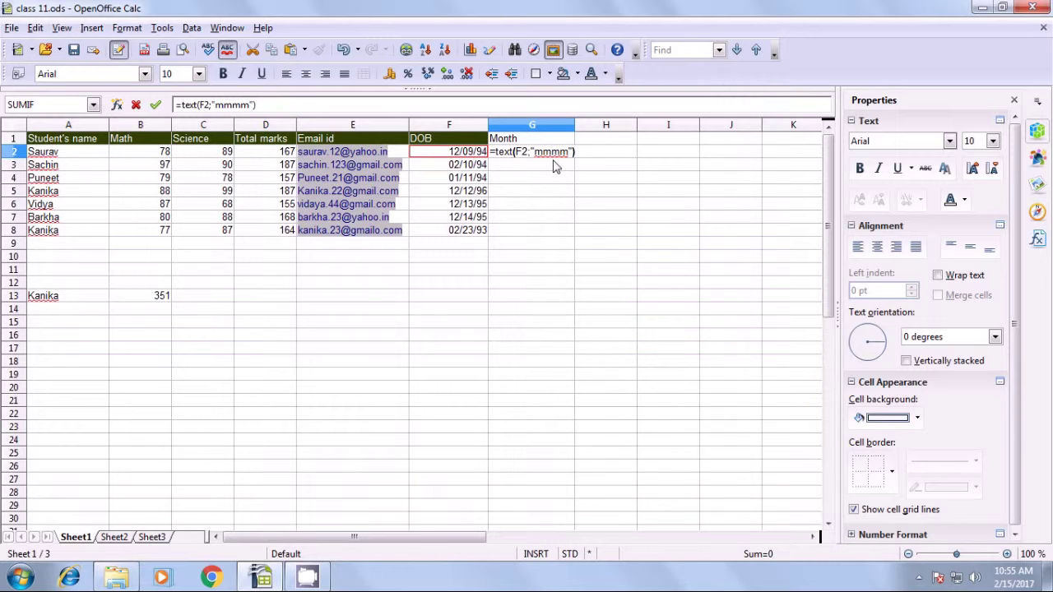
pyautogui.press('Return')
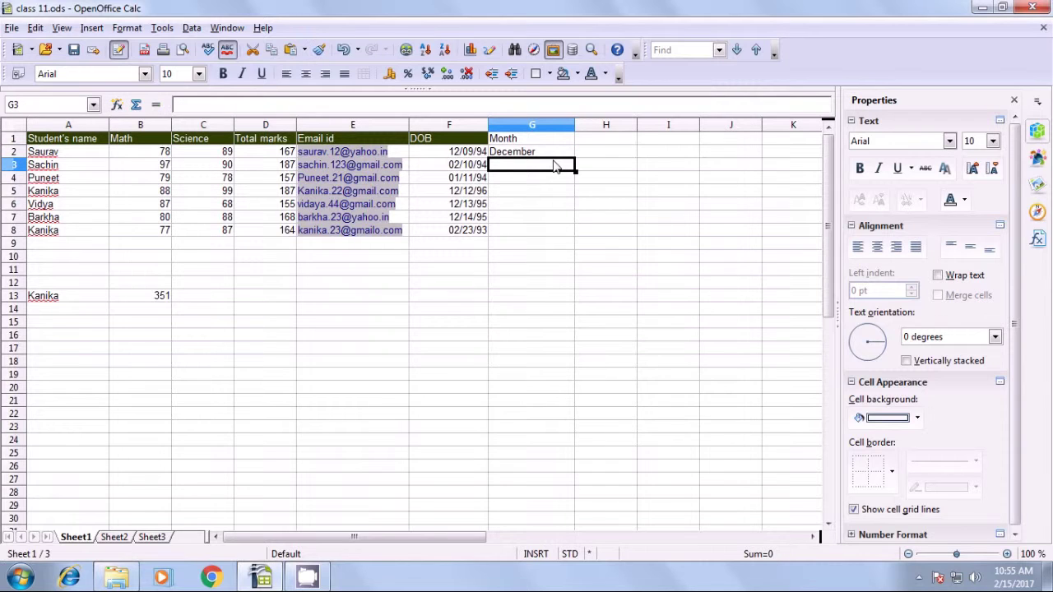
pyautogui.click(507, 155)
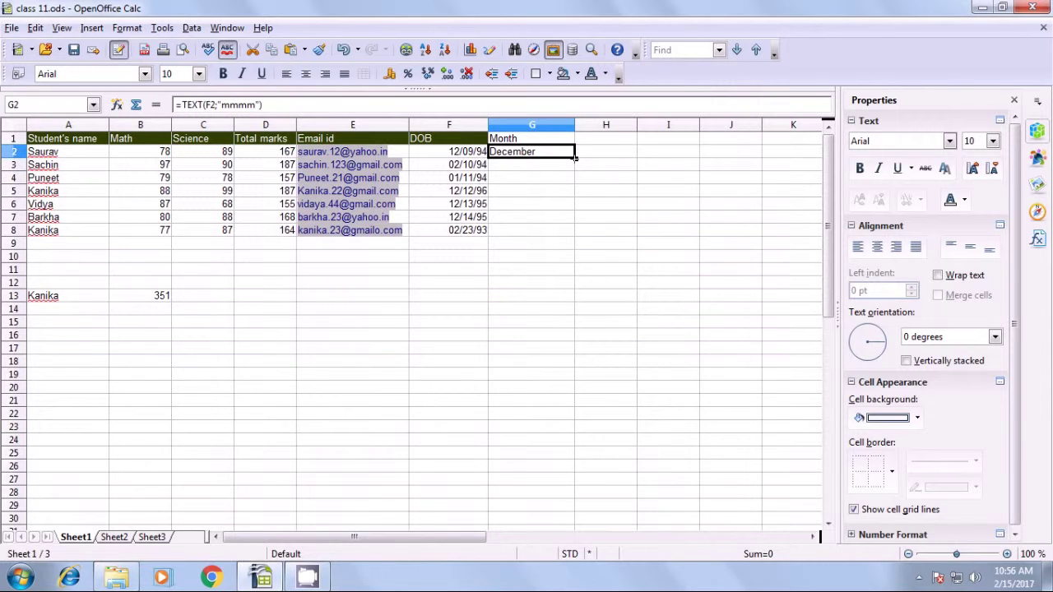
# Fill the TEXT month formula down to G8 and check each copied formula in G3:G8.
pyautogui.moveTo(575, 158); pyautogui.dragTo(575, 236)
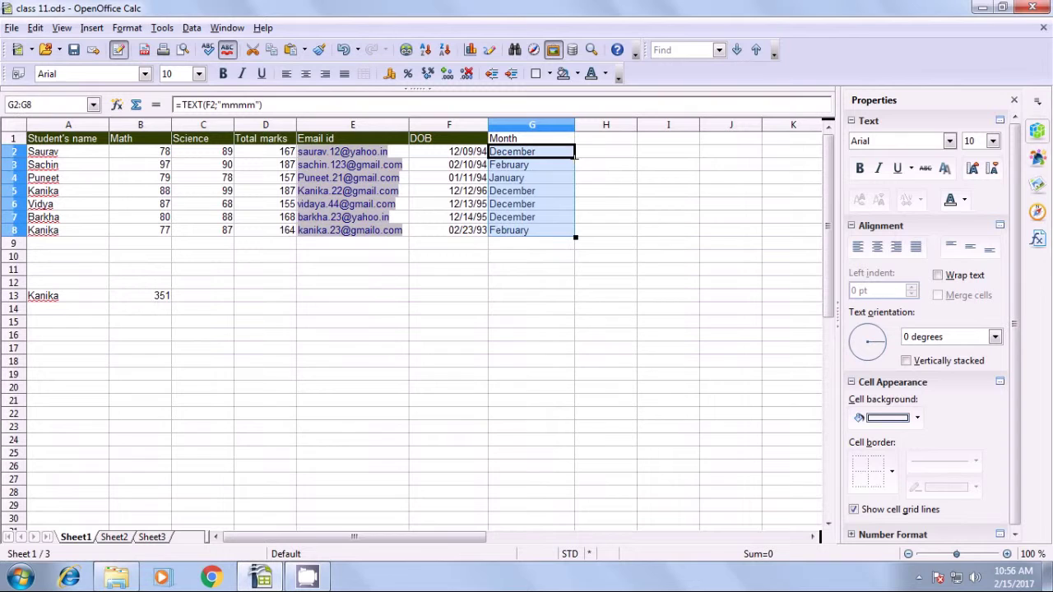
pyautogui.click(523, 259)
pyautogui.click(520, 165)
pyautogui.click(516, 178)
pyautogui.click(512, 191)
pyautogui.click(512, 206)
pyautogui.click(514, 217)
pyautogui.click(514, 231)
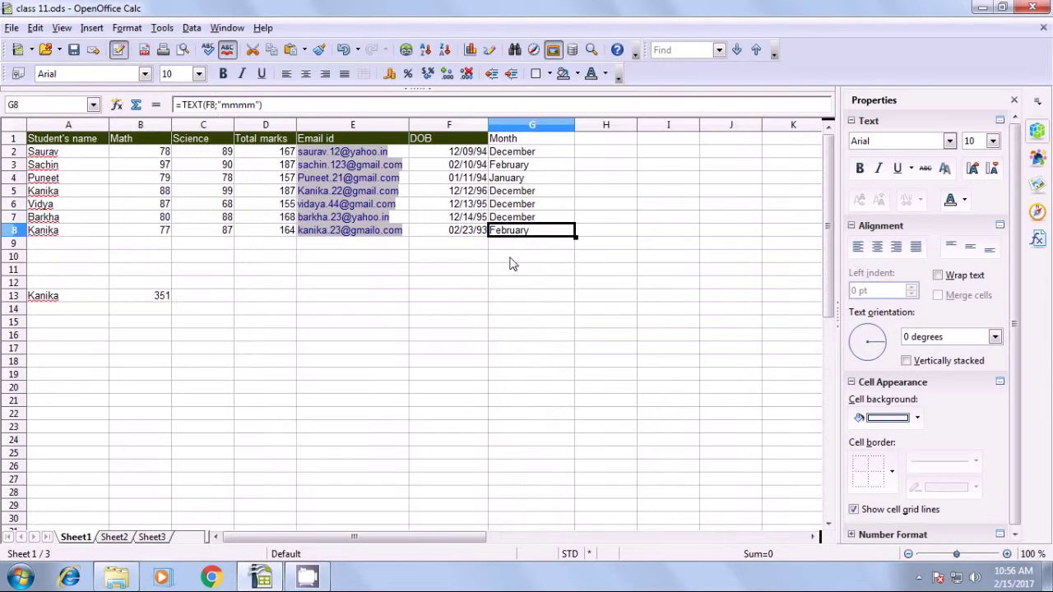
pyautogui.click(512, 259)
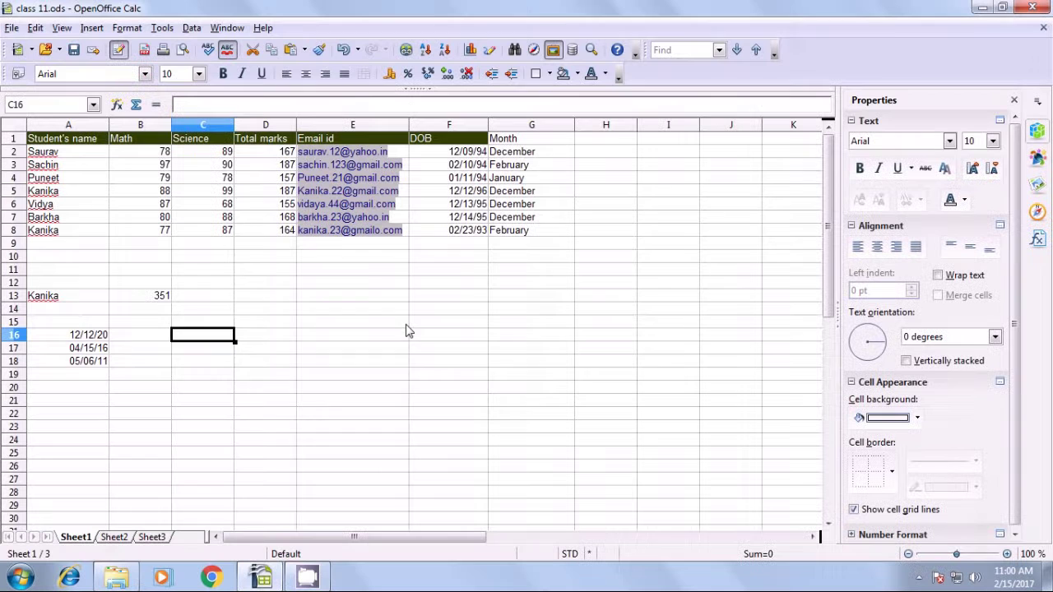
# Move past the leap-year formula slide back to the sheet with dates in A16:A18.
pyautogui.click(402, 323)
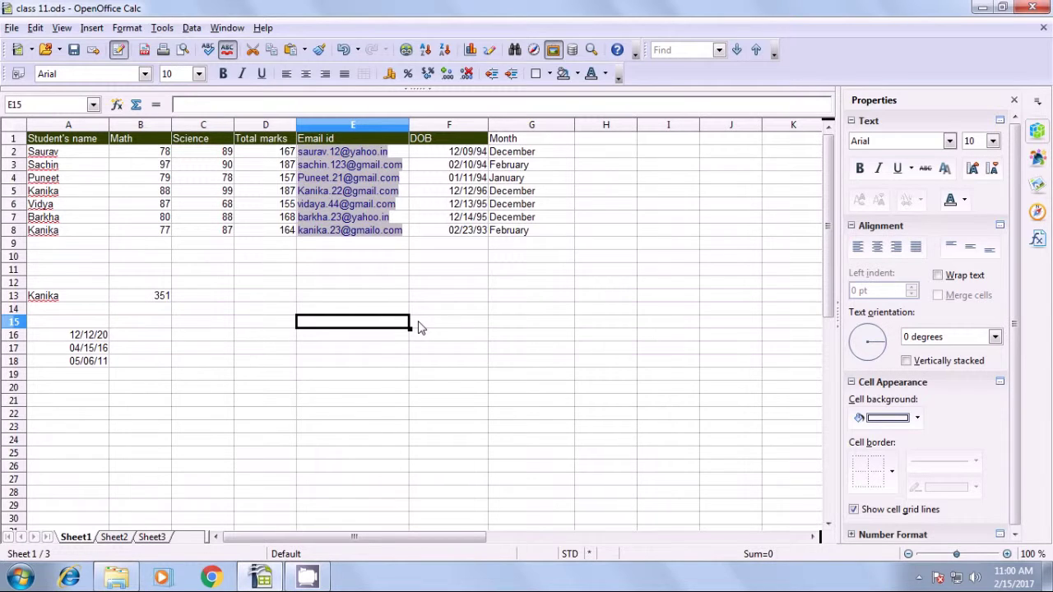
# Review the three dates in A16:A18, then enter =ISLEAPYEAR(A16) in B16.
pyautogui.moveTo(87, 335); pyautogui.dragTo(83, 365)
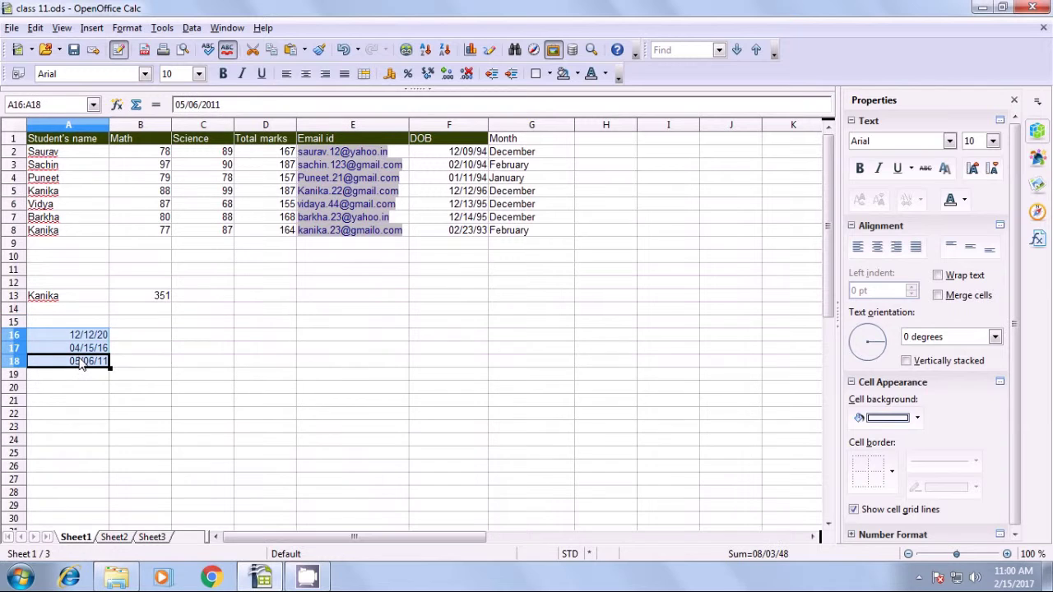
pyautogui.click(79, 336)
pyautogui.click(79, 349)
pyautogui.click(79, 363)
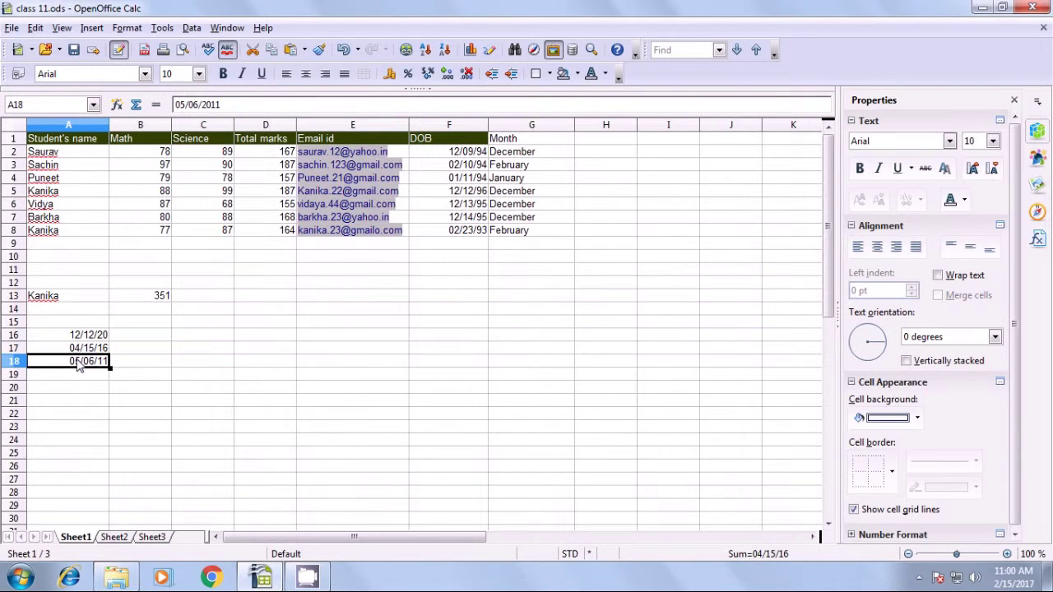
pyautogui.click(151, 337)
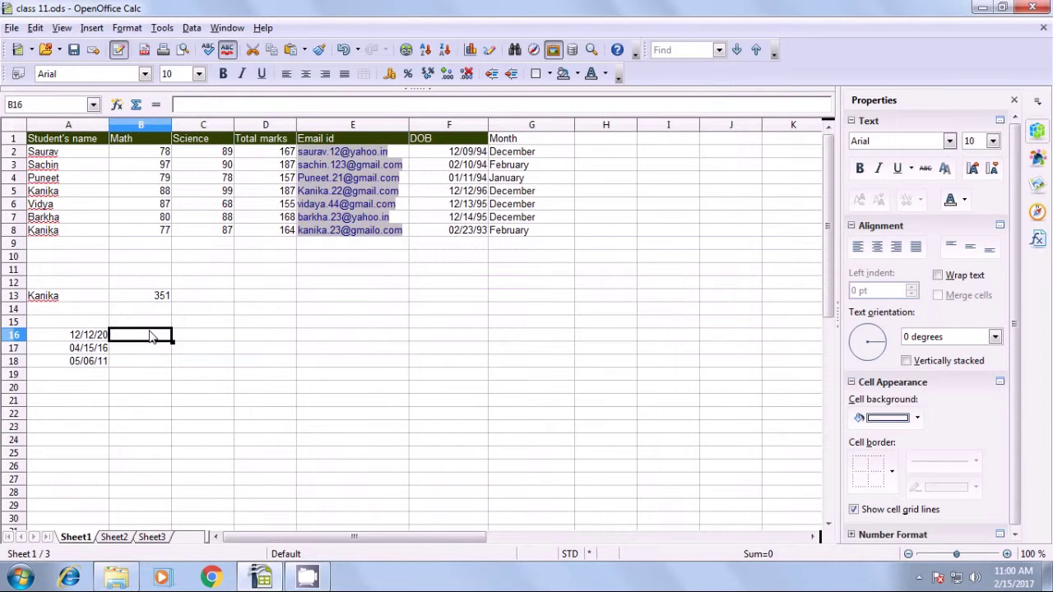
pyautogui.write('=')
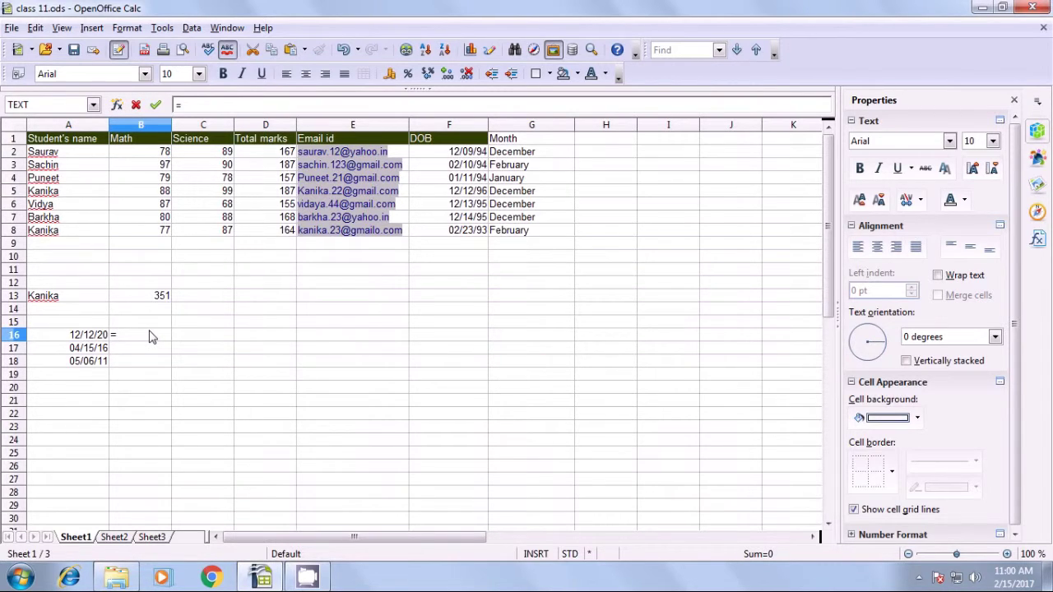
pyautogui.write('isleapyear(')
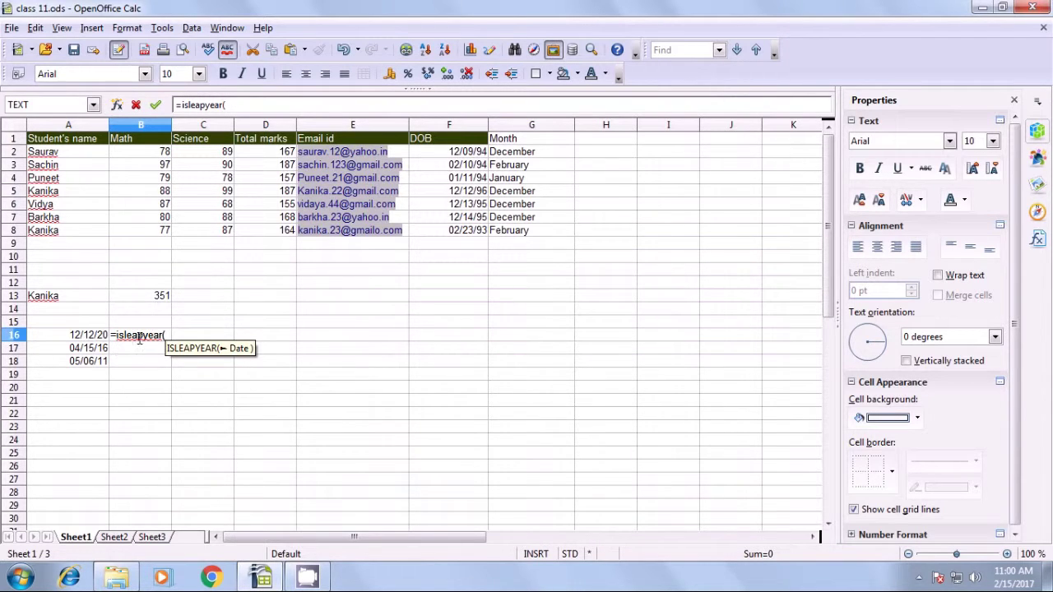
pyautogui.click(93, 339)
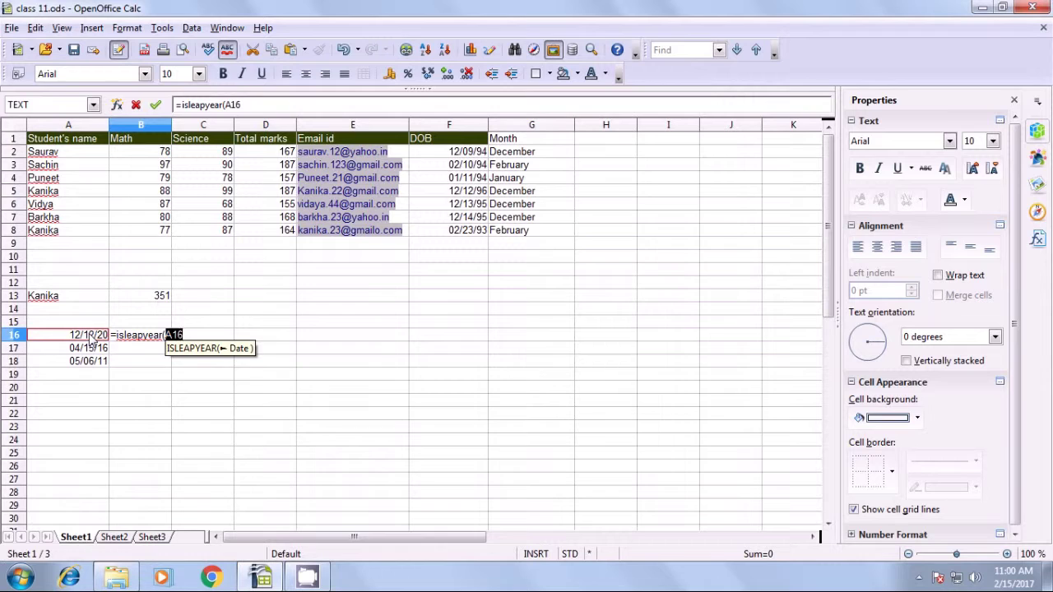
pyautogui.write(')')
pyautogui.press('Return')
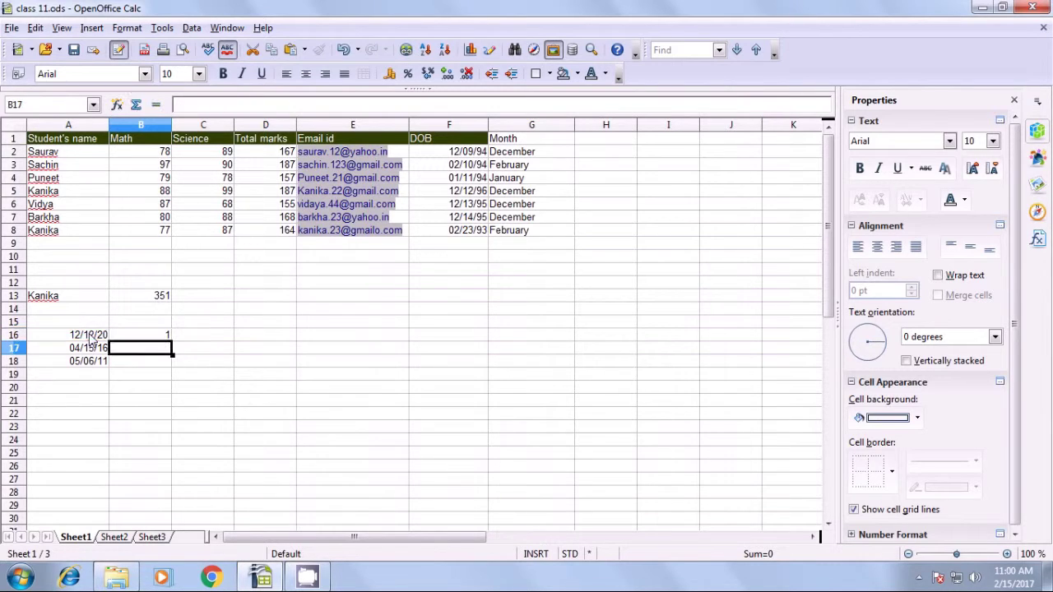
# Fill the leap-year formula down to B18 and check the results 1, 1, 0 against their dates.
pyautogui.click(127, 337)
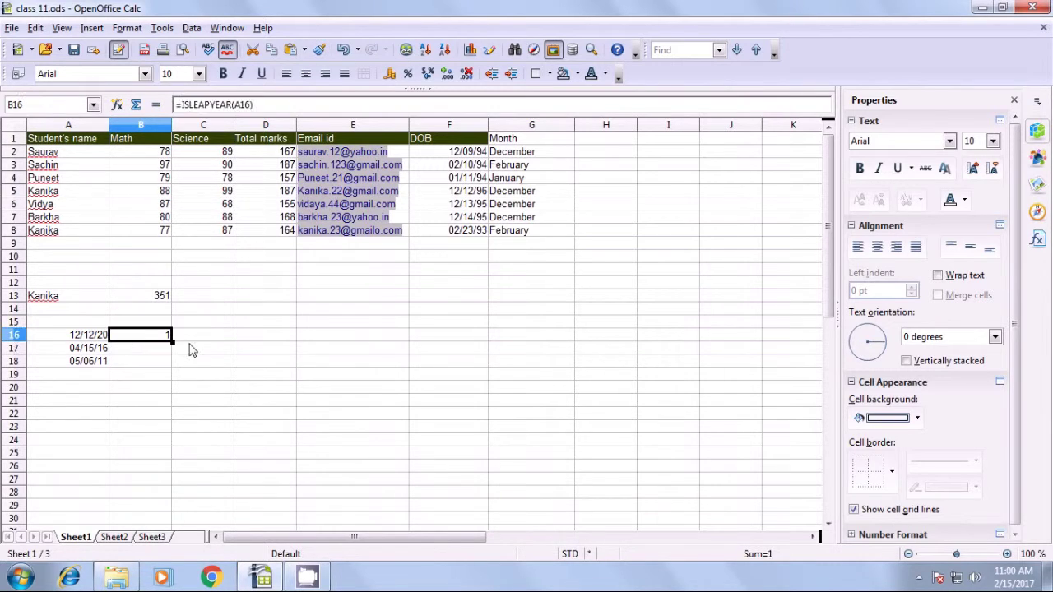
pyautogui.moveTo(173, 340); pyautogui.dragTo(171, 370)
pyautogui.click(164, 375)
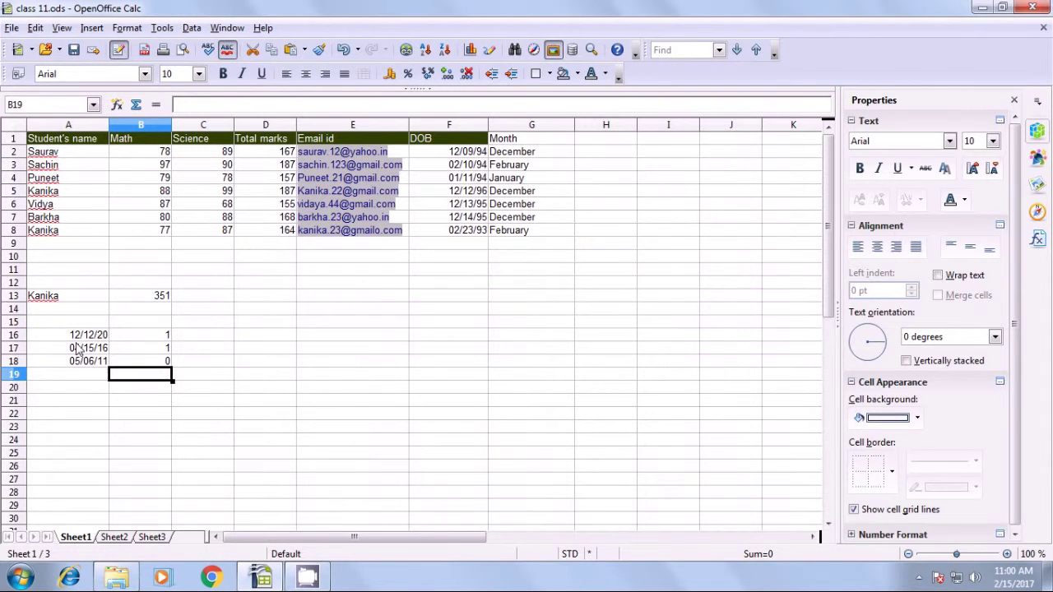
pyautogui.click(156, 350)
pyautogui.click(157, 363)
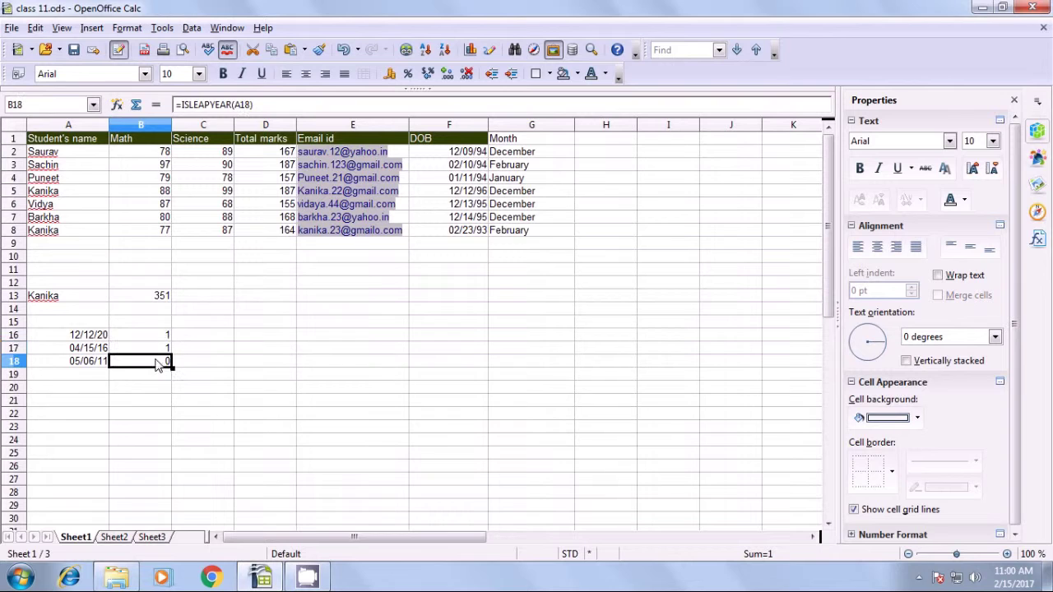
pyautogui.click(145, 352)
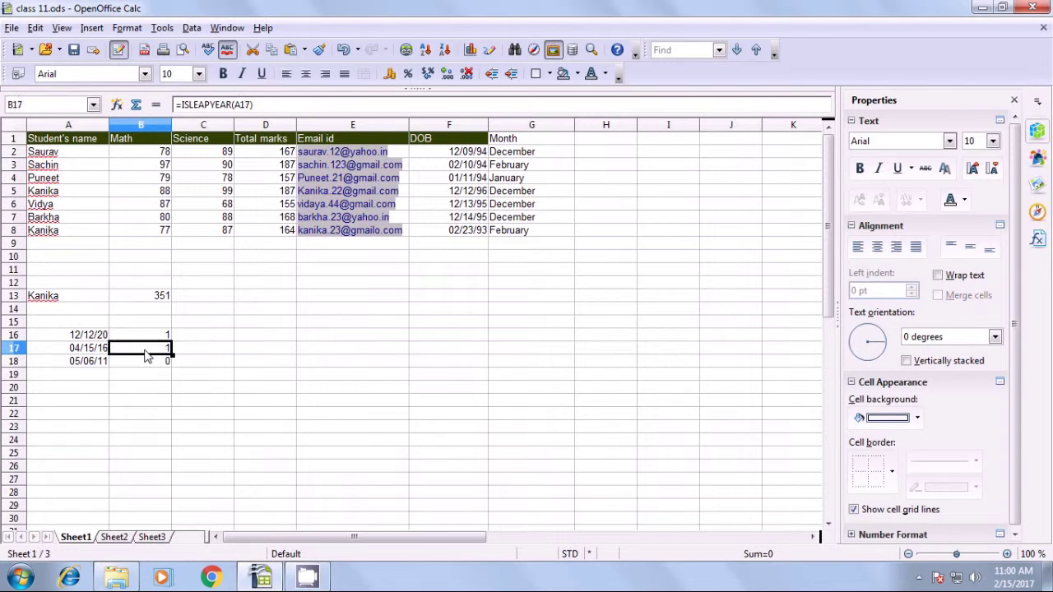
pyautogui.click(99, 336)
pyautogui.click(98, 349)
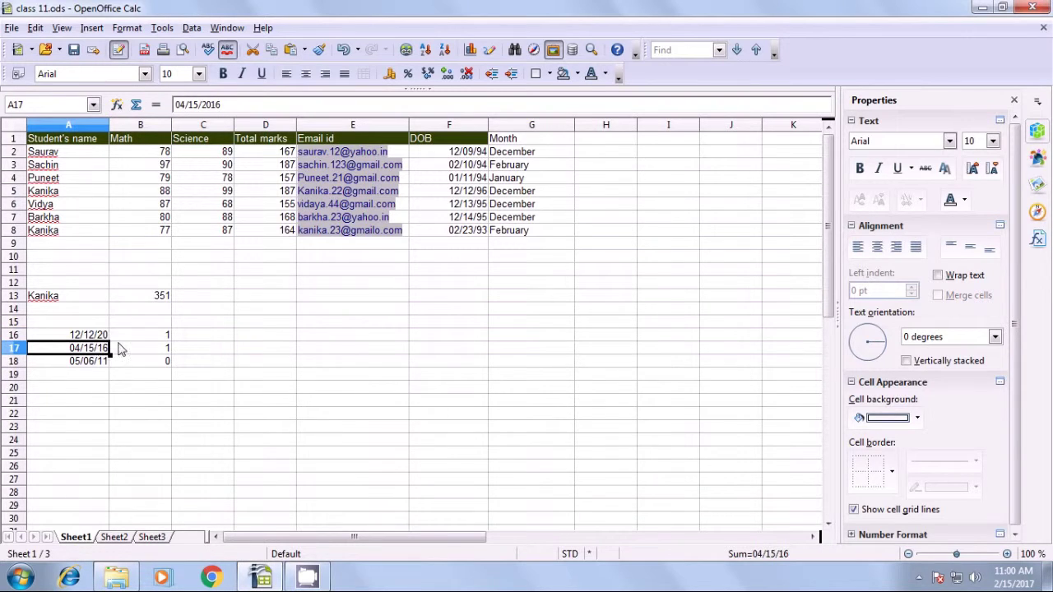
pyautogui.click(140, 336)
pyautogui.click(140, 348)
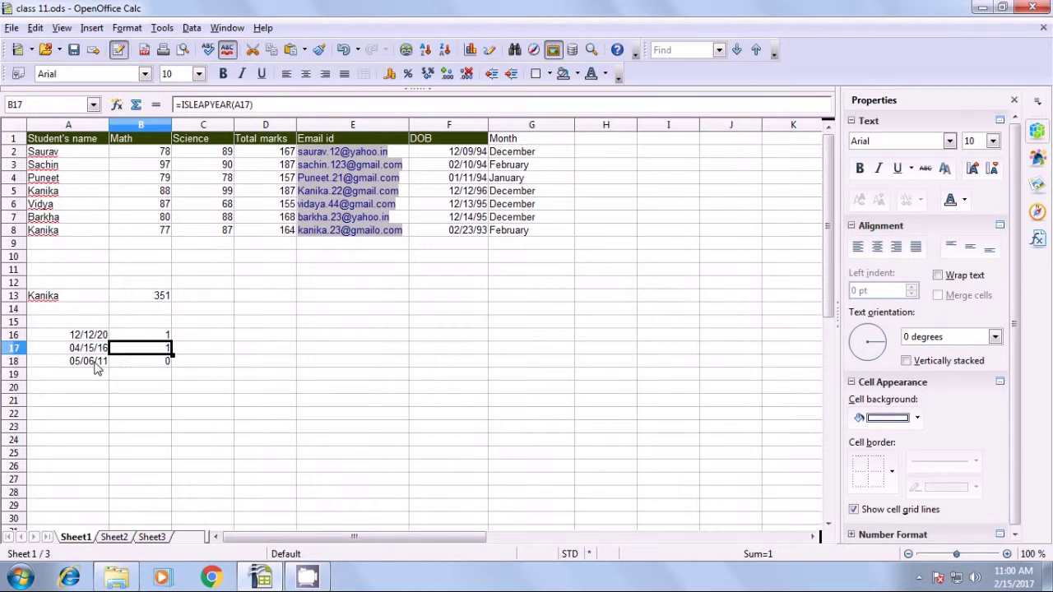
pyautogui.click(94, 363)
pyautogui.click(158, 364)
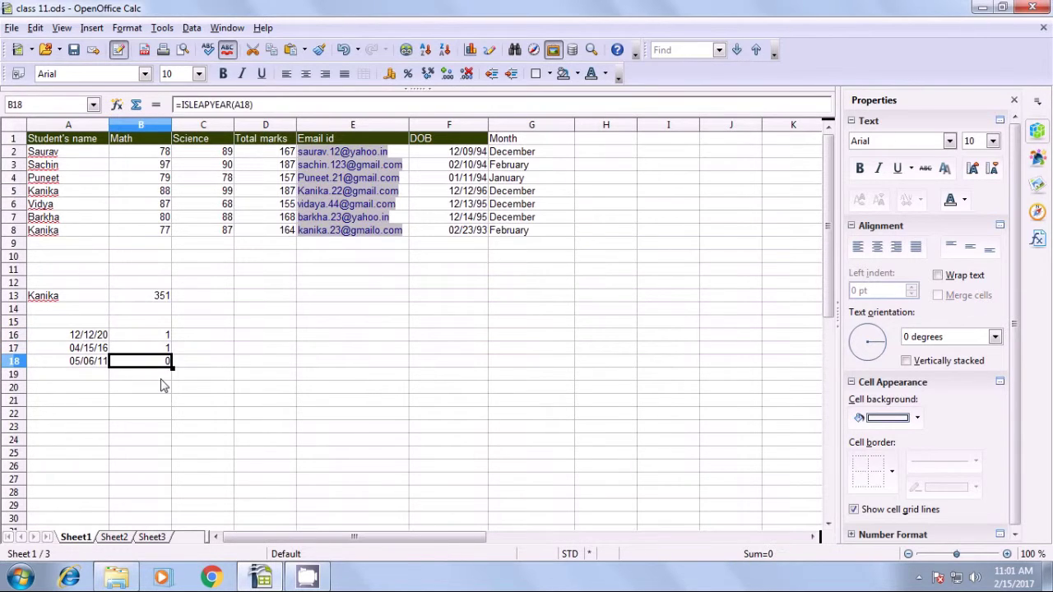
pyautogui.click(161, 379)
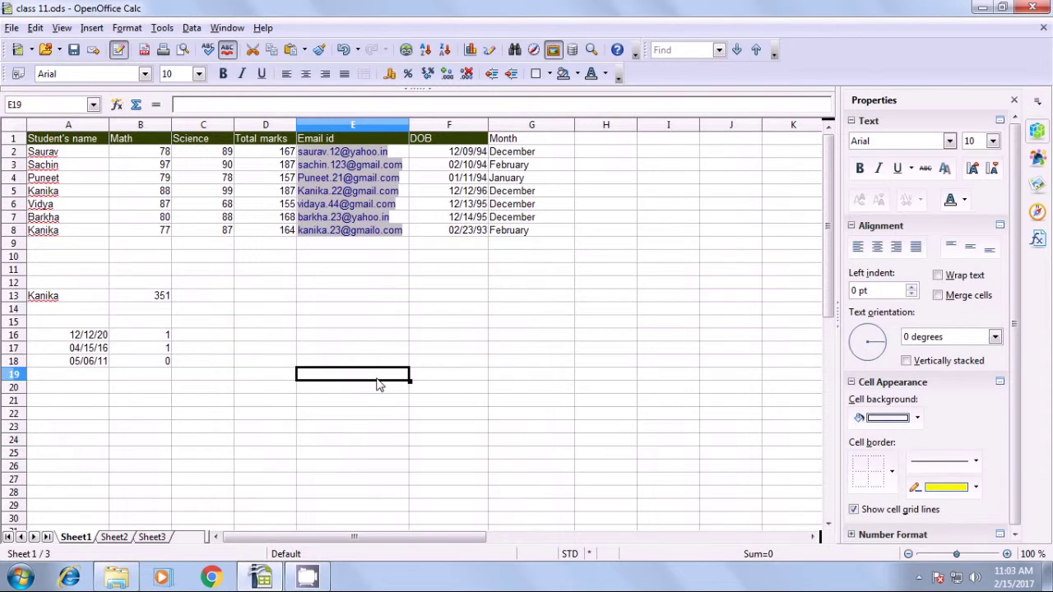
# Type the heading 'days in month' in C16 and widen column C to fit it.
pyautogui.click(204, 344)
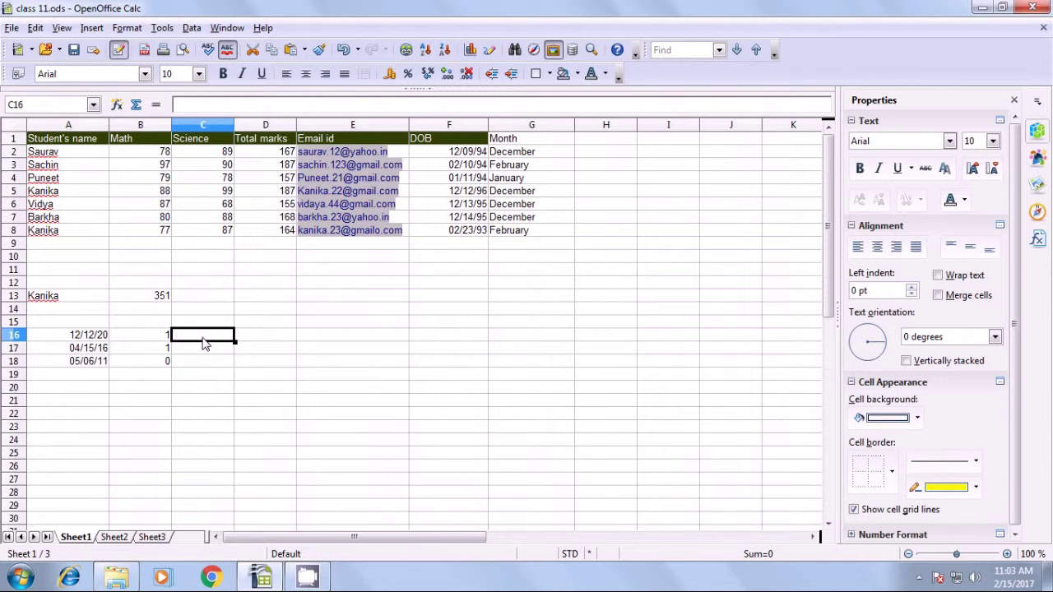
pyautogui.write('days in month')
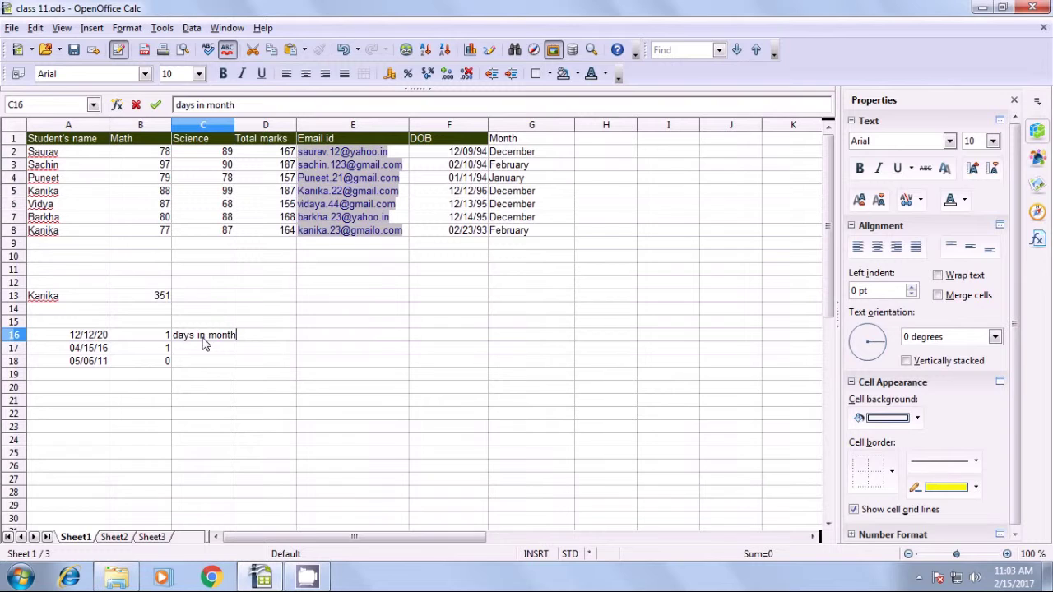
pyautogui.press('Tab')
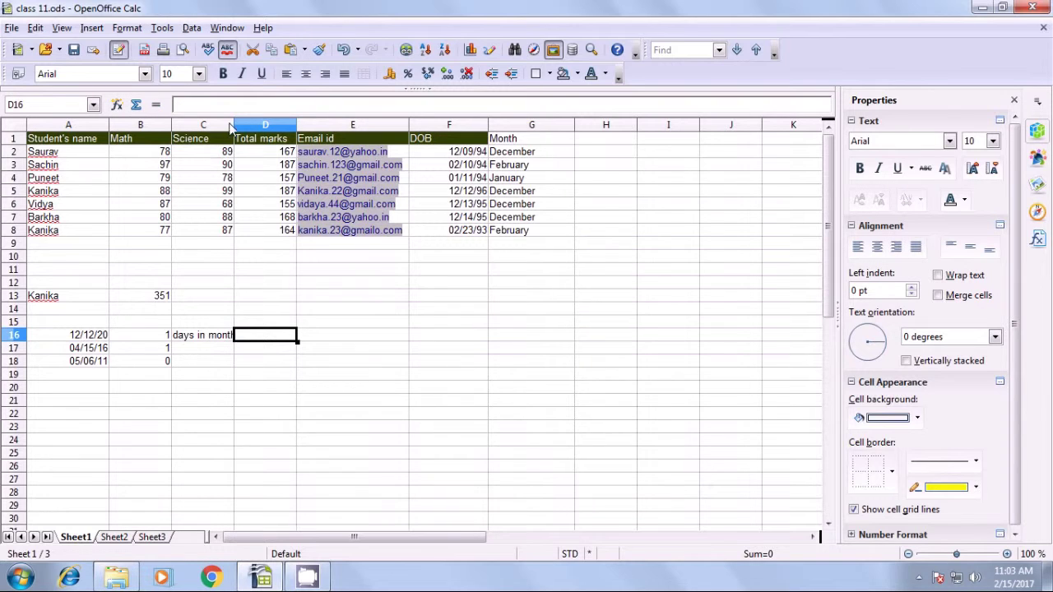
pyautogui.moveTo(236, 123); pyautogui.dragTo(248, 123)
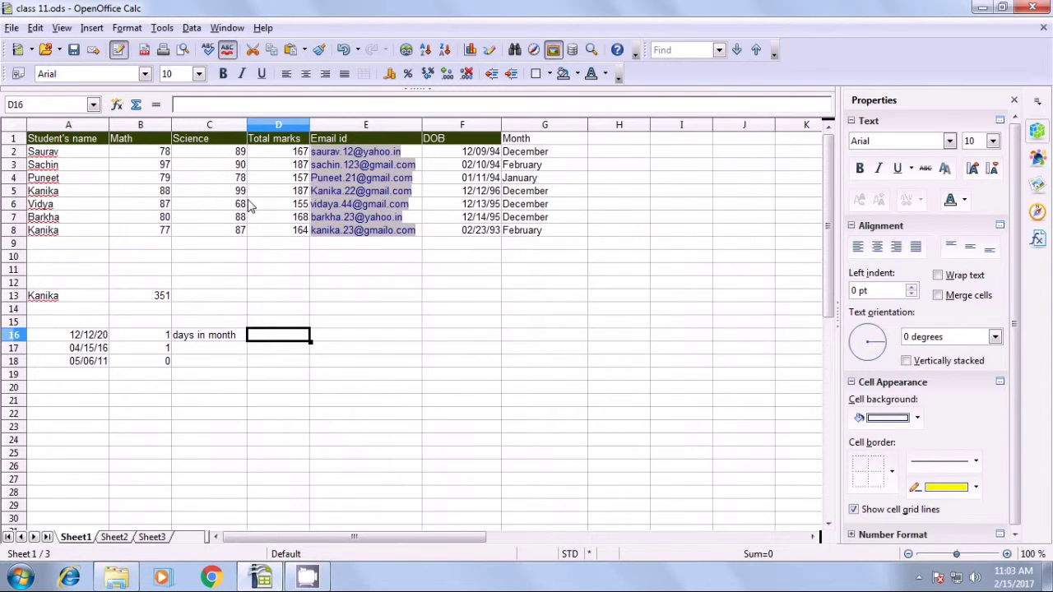
pyautogui.click(190, 341)
# Type the heading 'days in year' in D16.
pyautogui.click(270, 344)
pyautogui.write('daysb')
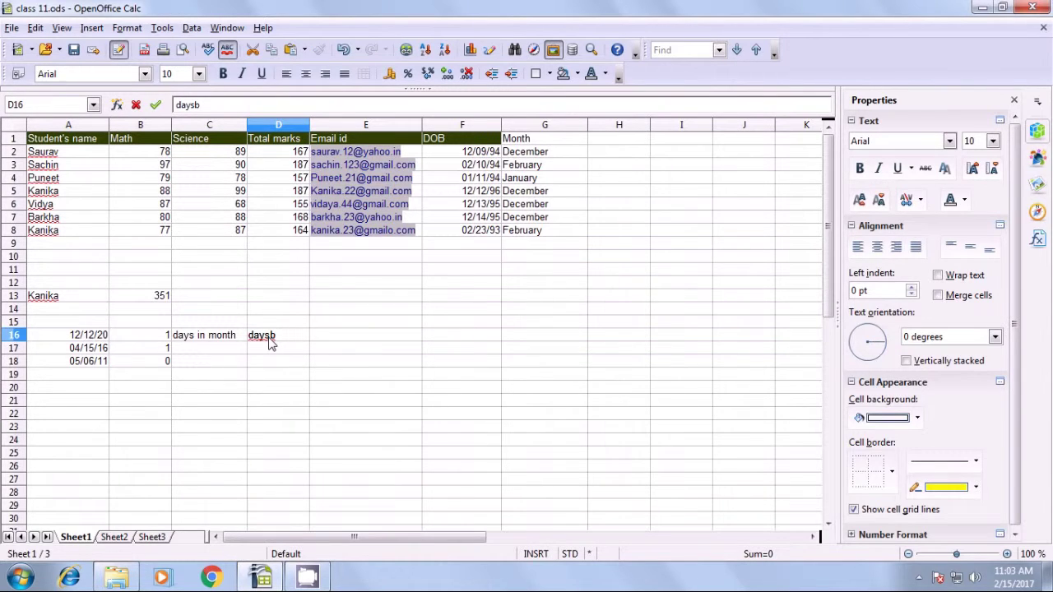
pyautogui.press('BackSpace')
pyautogui.write('in year')
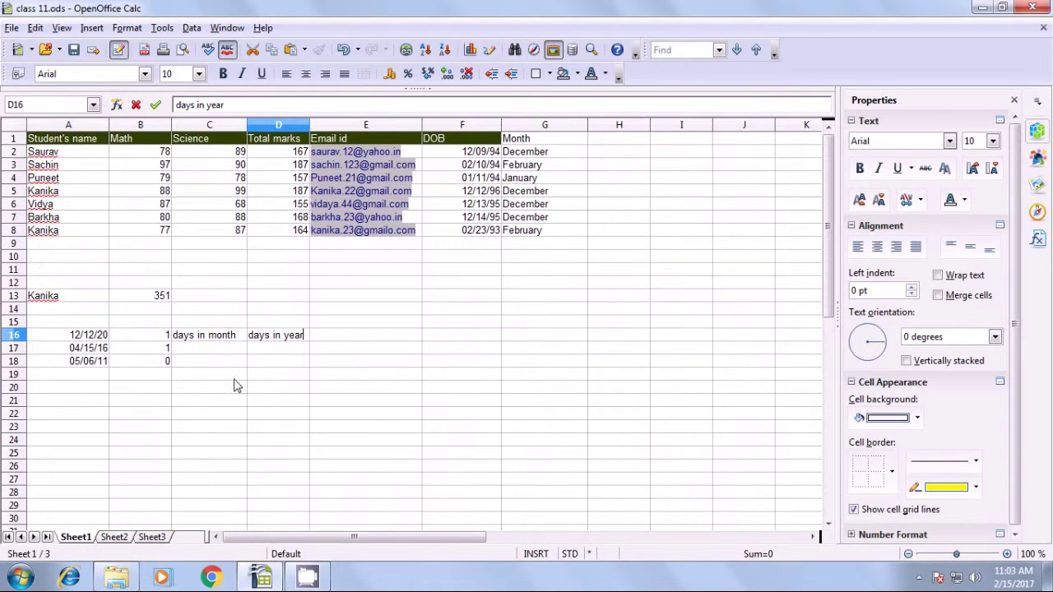
pyautogui.click(236, 376)
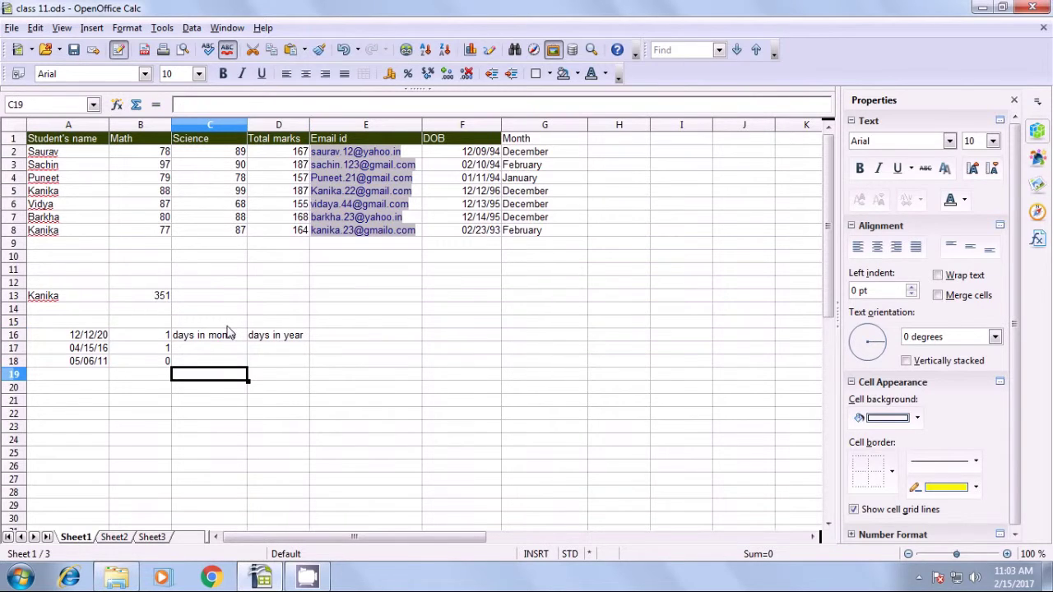
pyautogui.click(286, 337)
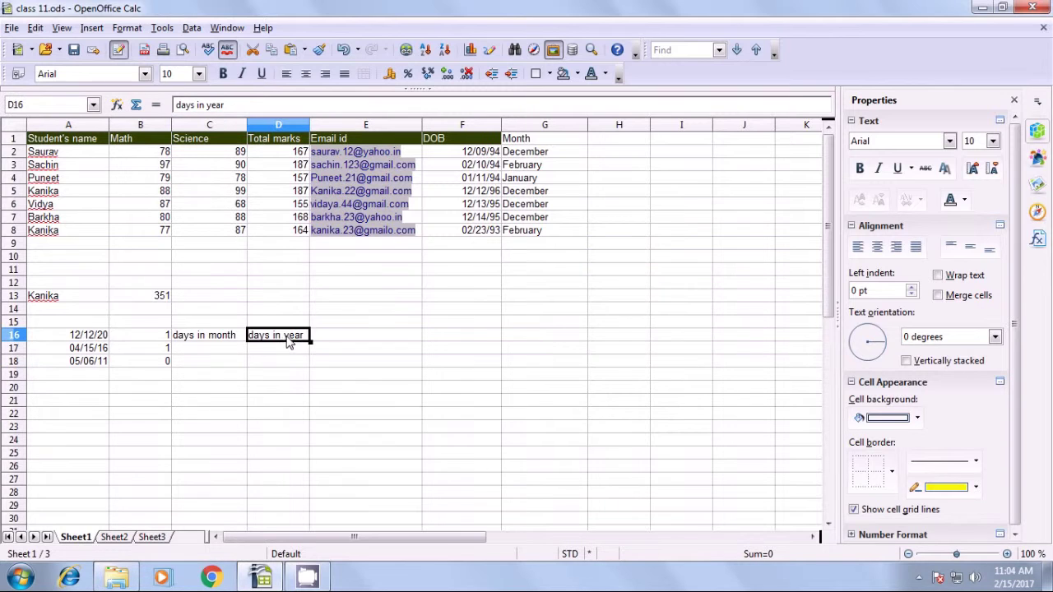
pyautogui.click(212, 344)
pyautogui.click(204, 339)
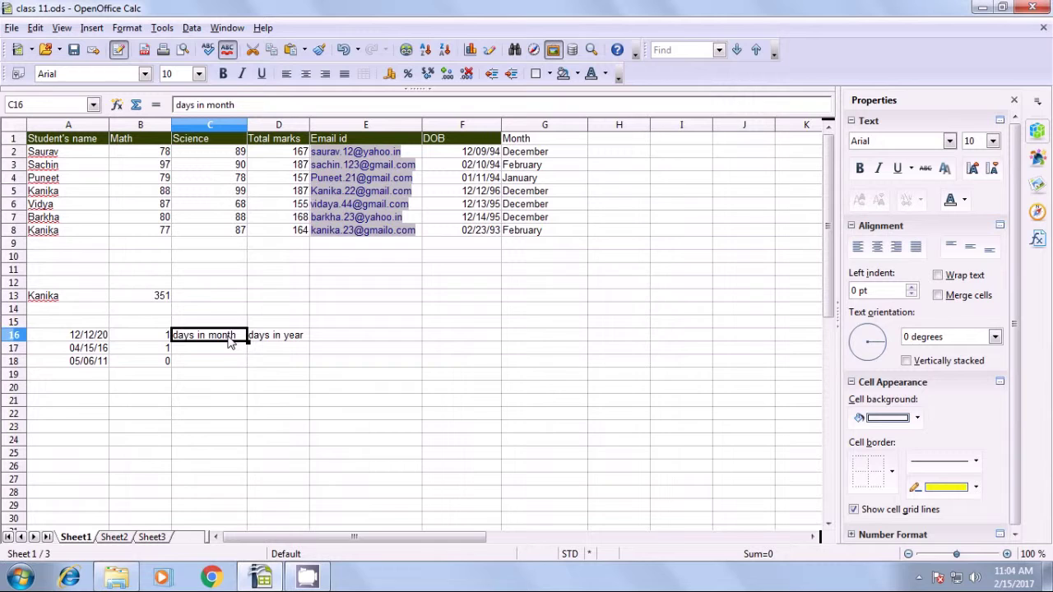
pyautogui.click(100, 338)
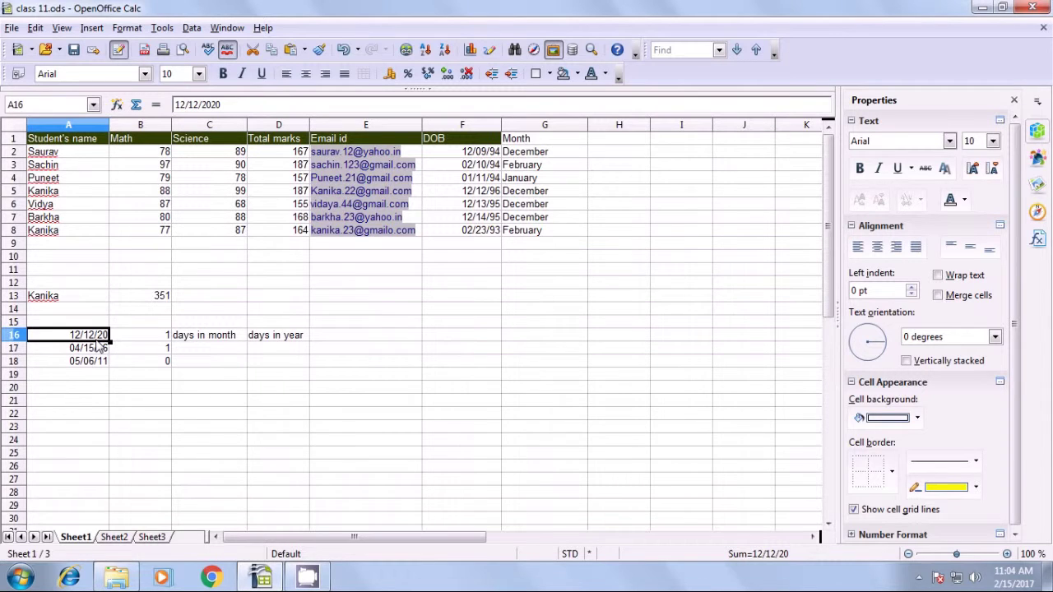
pyautogui.click(204, 341)
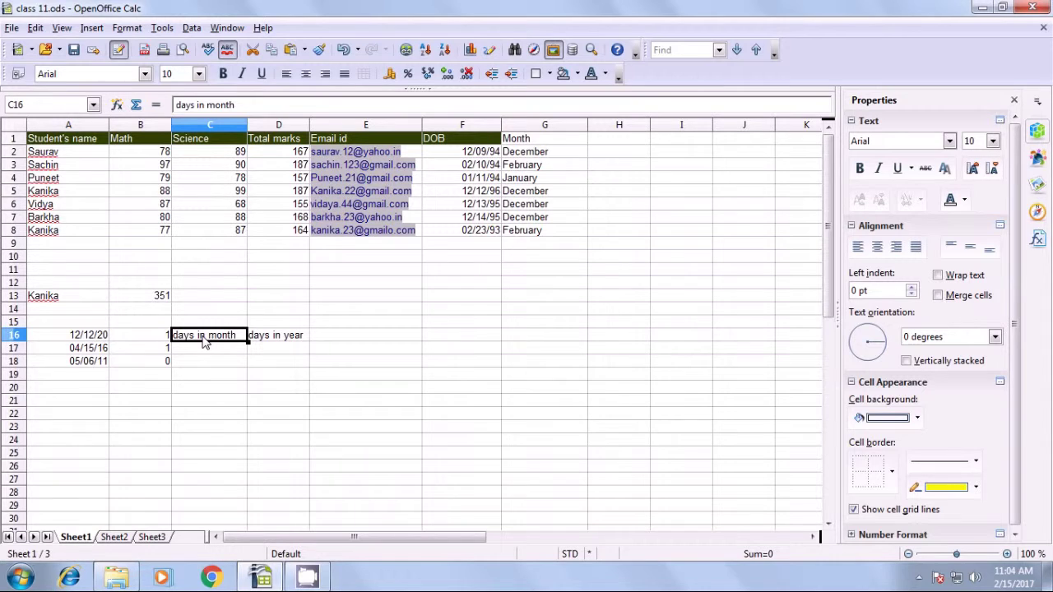
# Move both headings from C16:D16 up into C15:D15.
pyautogui.hotkey('shift', 'Right')
pyautogui.hotkey('ctrl', 'c')
pyautogui.press('Delete')
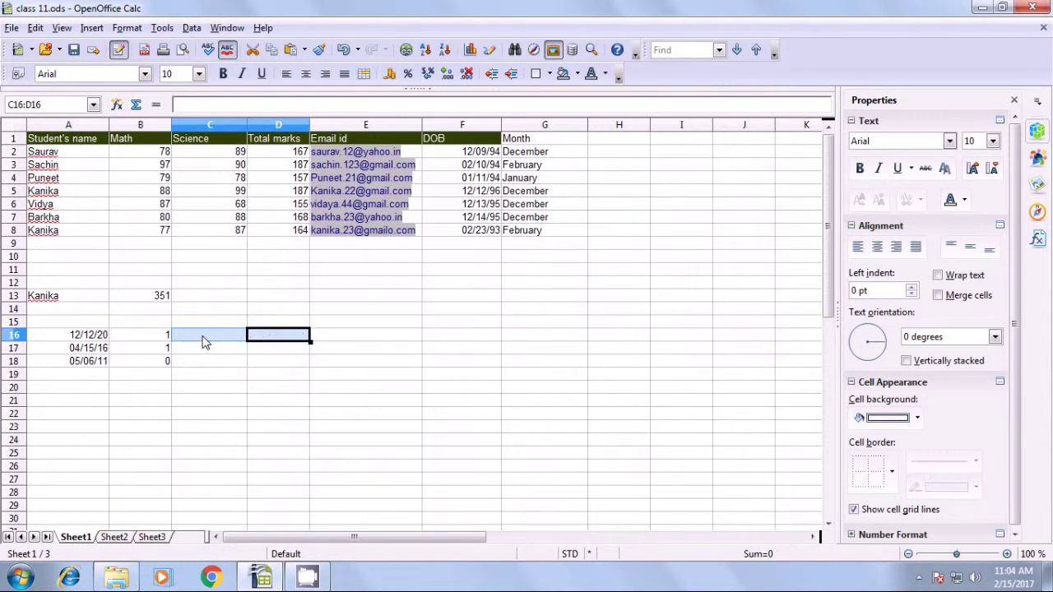
pyautogui.click(201, 326)
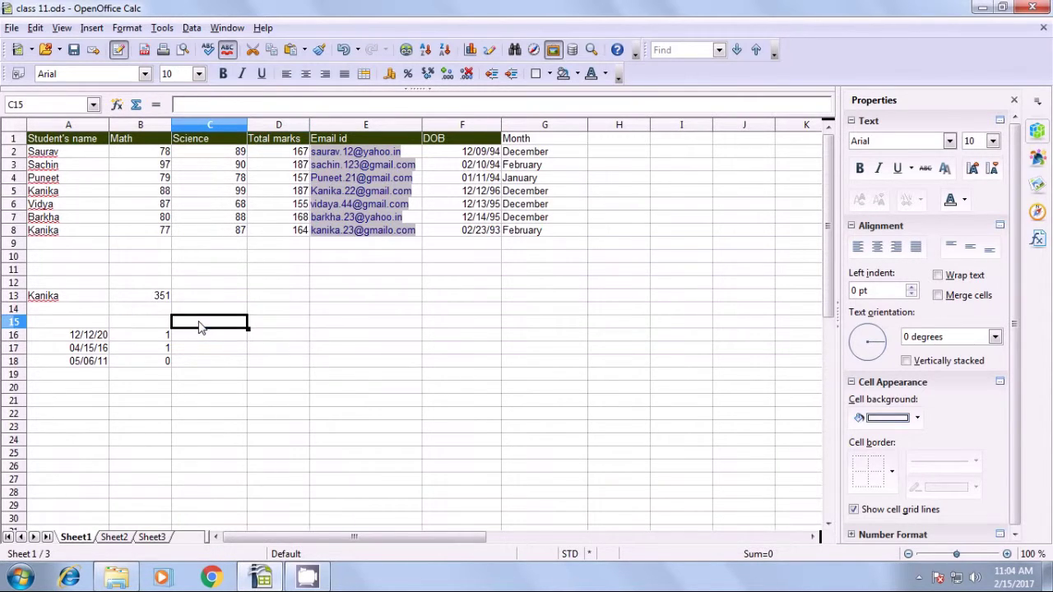
pyautogui.hotkey('ctrl', 'v')
pyautogui.click(200, 346)
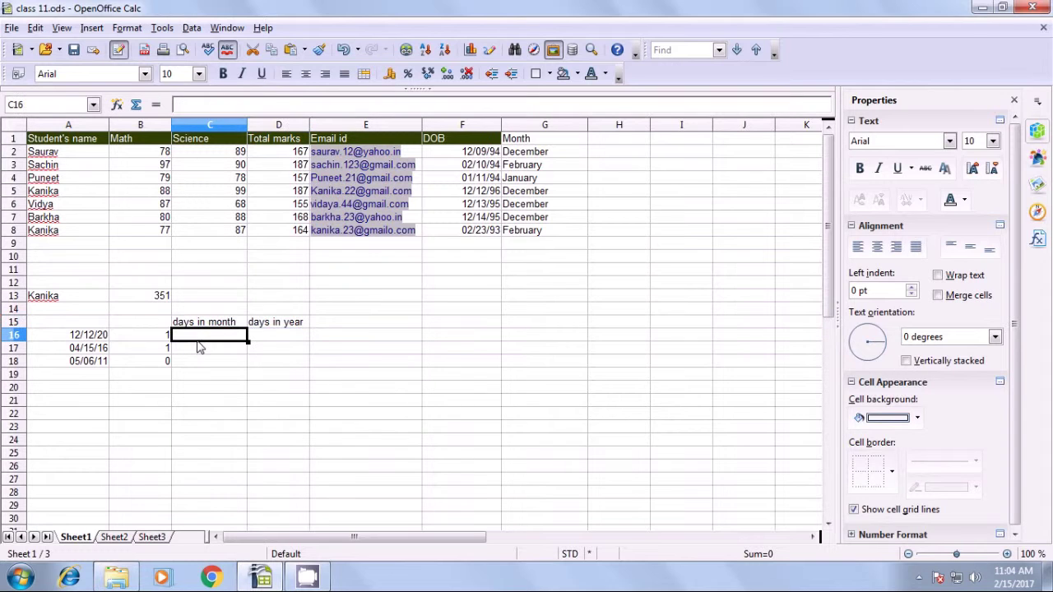
pyautogui.click(104, 337)
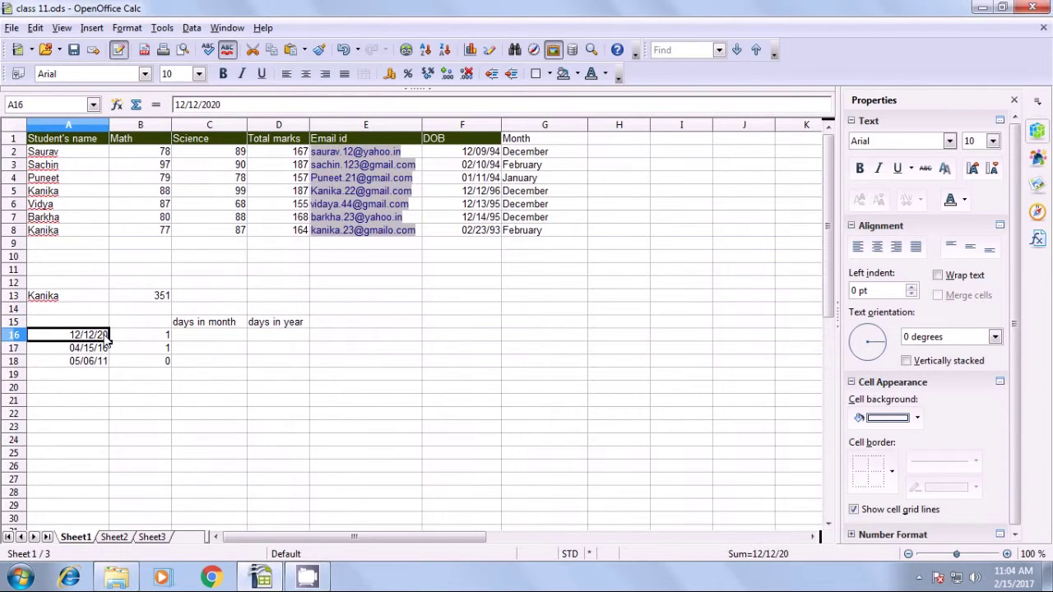
pyautogui.click(228, 338)
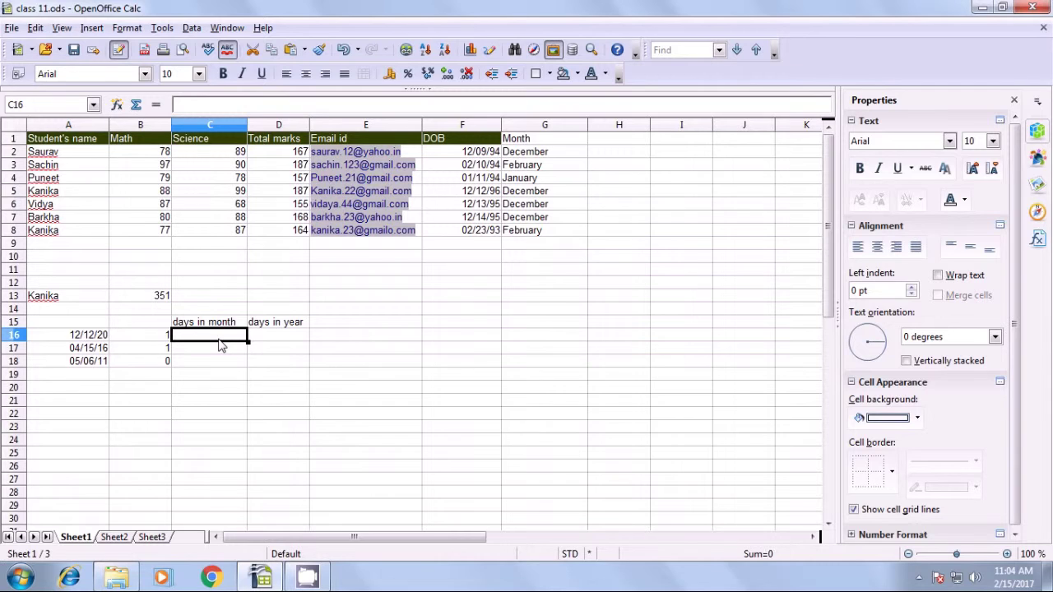
# Enter =DAYSINMONTH(A16) in C16 to get the days in A16's month.
pyautogui.write('=')
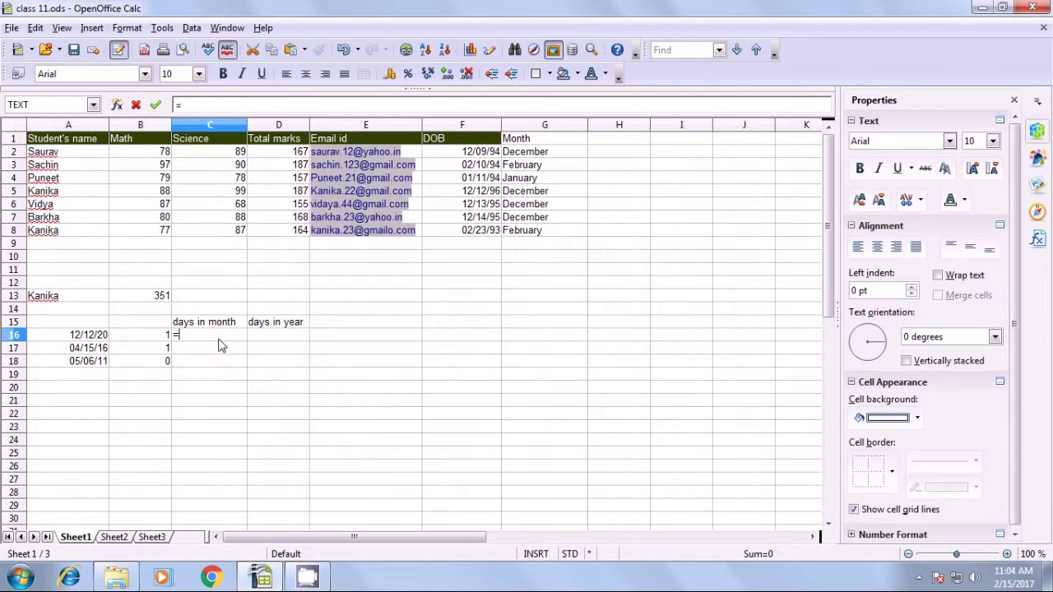
pyautogui.write('daysinmo')
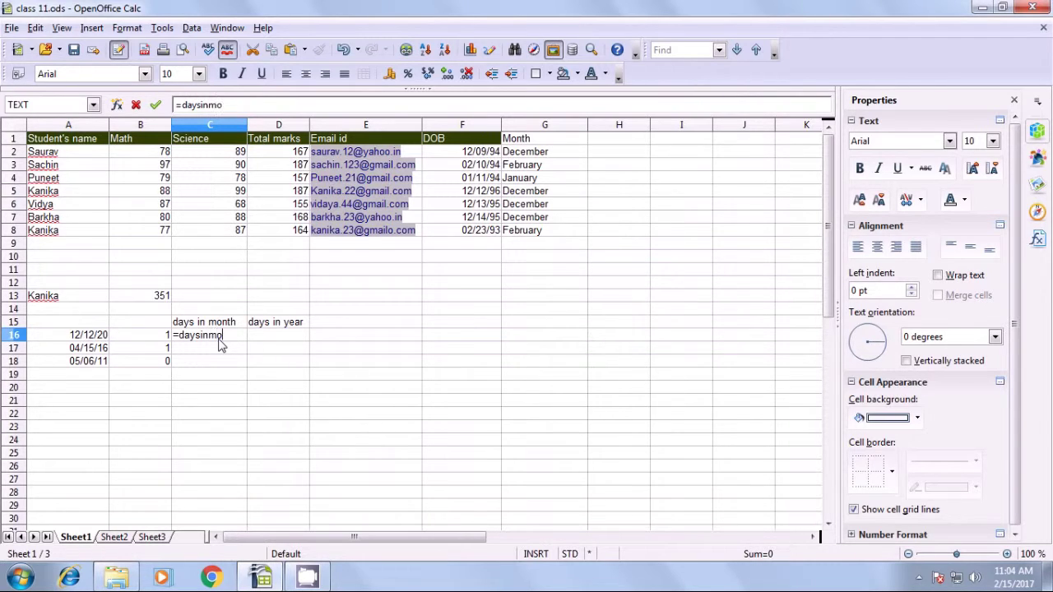
pyautogui.write('nth(')
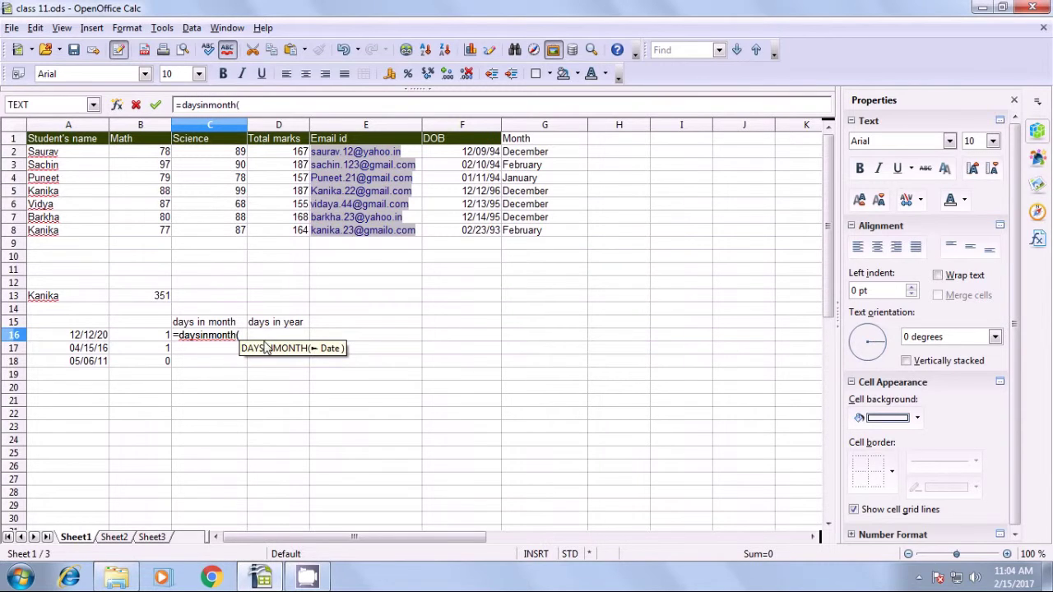
pyautogui.click(83, 337)
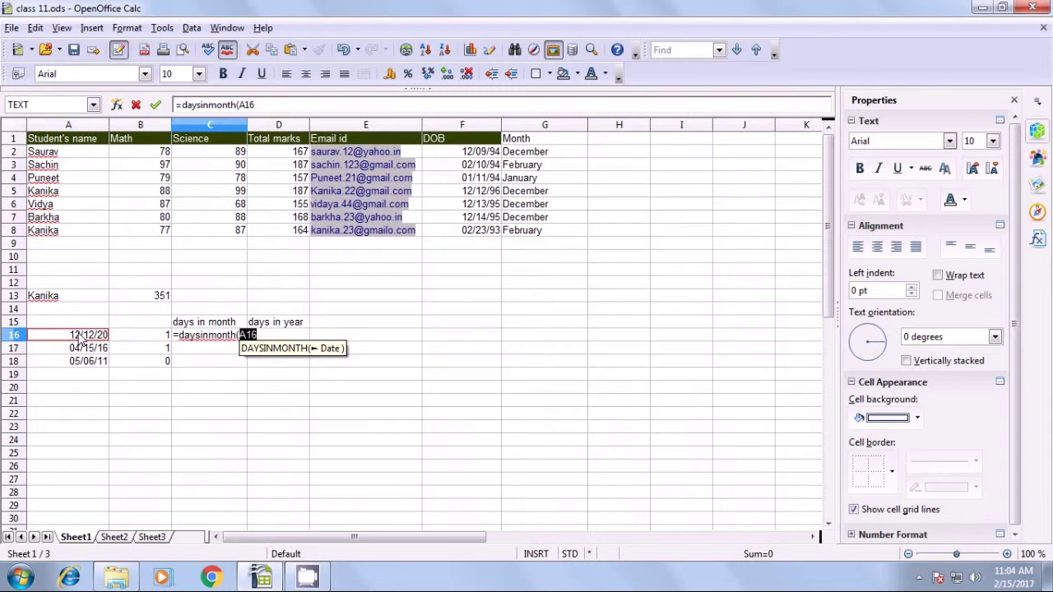
pyautogui.write(')')
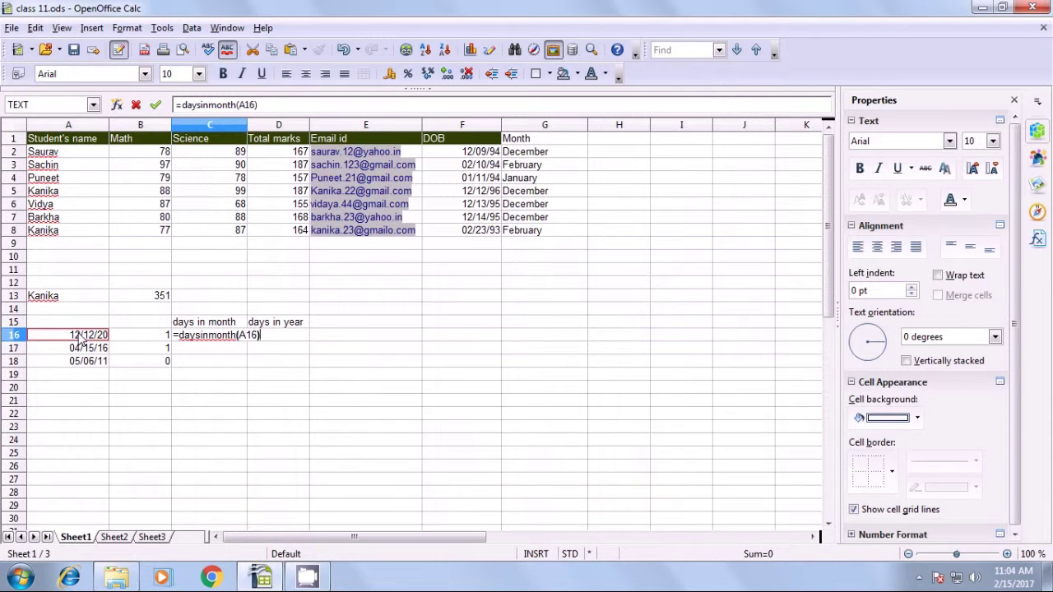
pyautogui.press('Return')
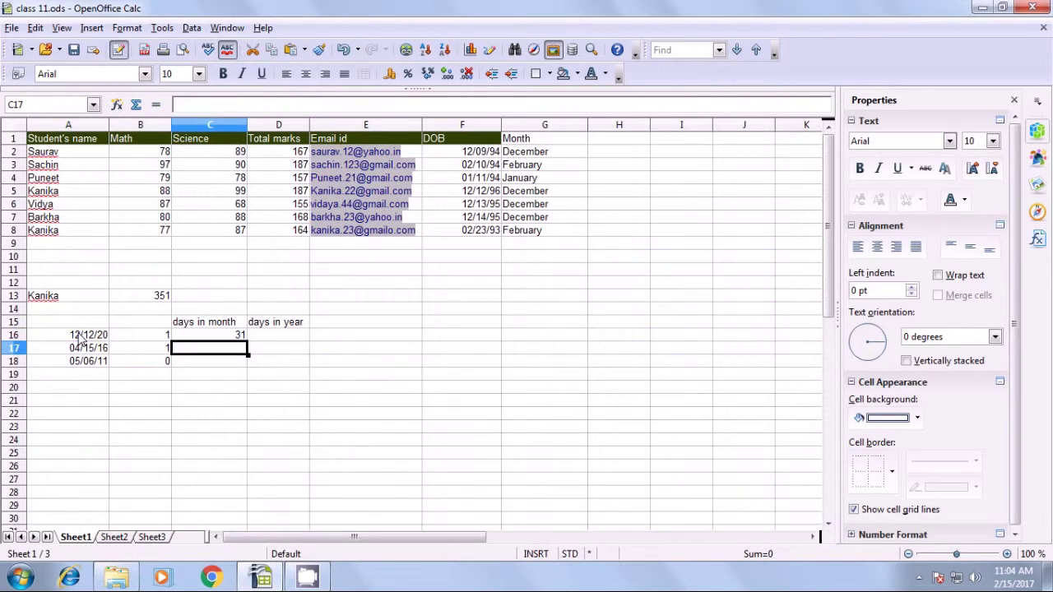
pyautogui.click(80, 340)
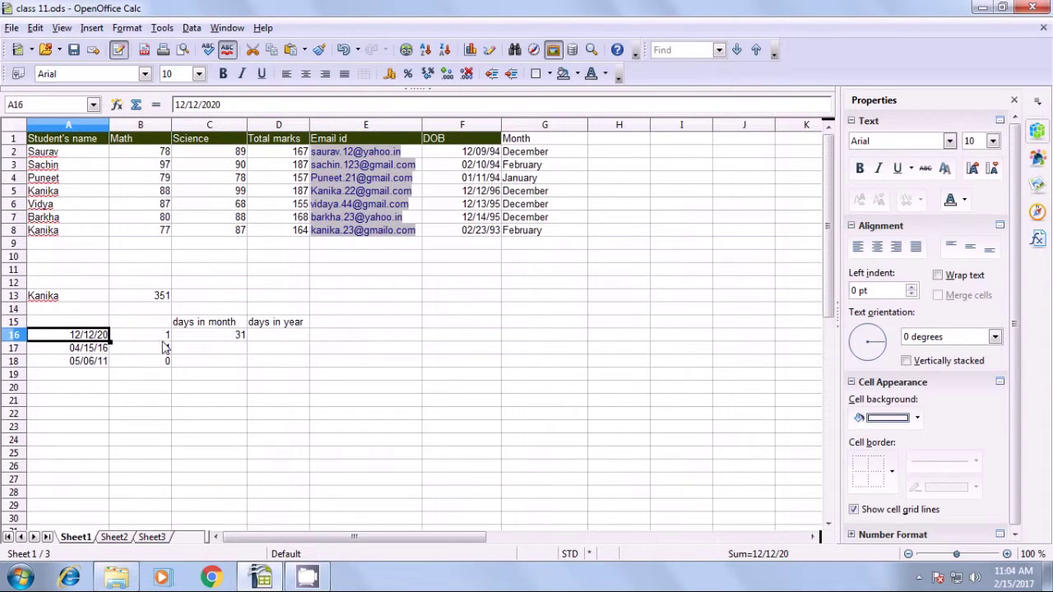
pyautogui.click(191, 342)
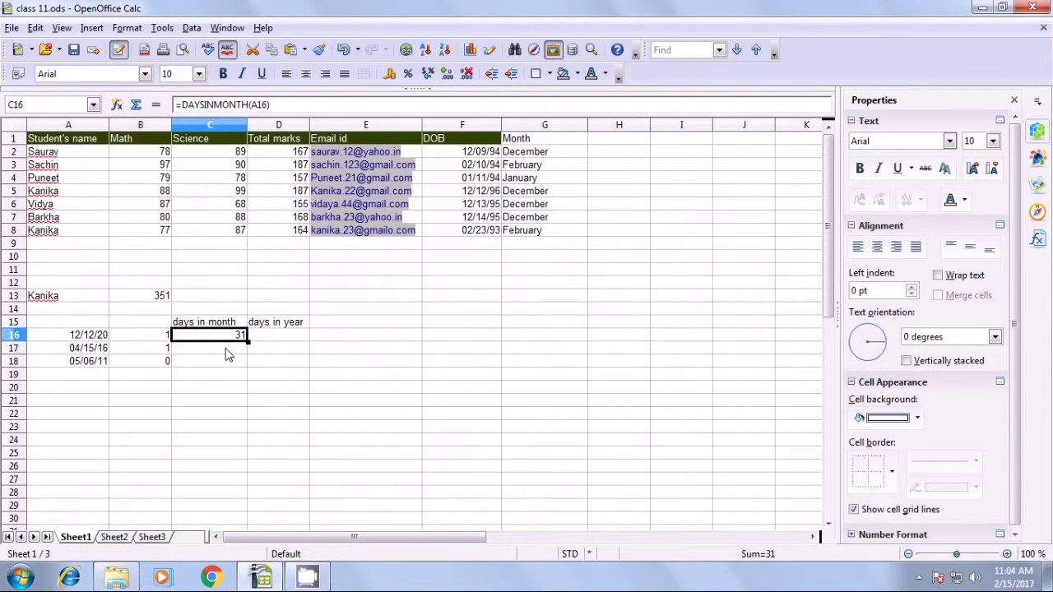
# Copy the C16 formula down to C18 and check the results 31, 30 and 31.
pyautogui.moveTo(248, 341); pyautogui.dragTo(247, 364)
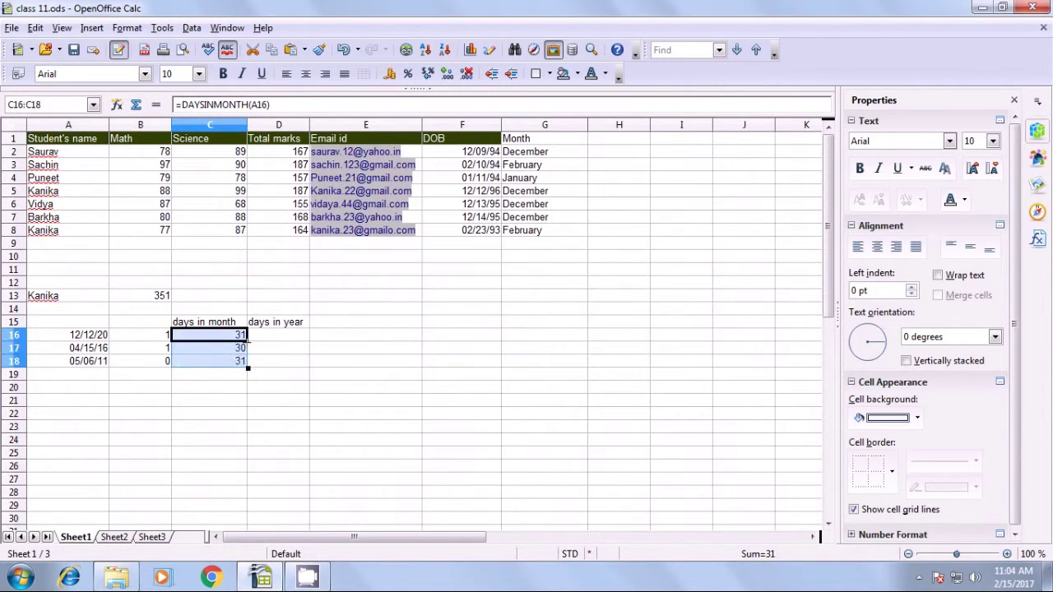
pyautogui.click(225, 376)
pyautogui.click(230, 349)
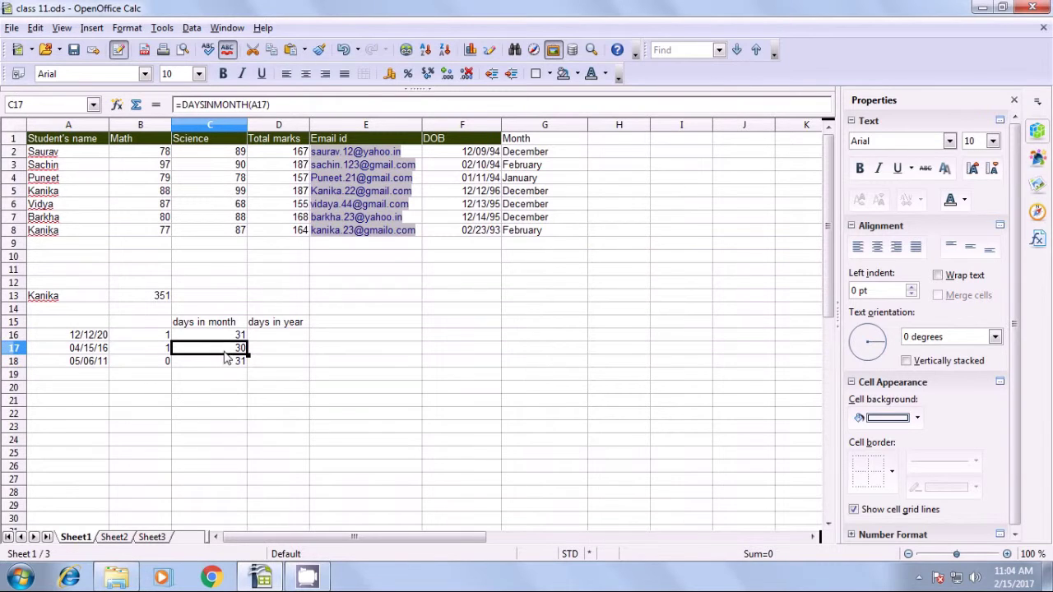
pyautogui.click(77, 349)
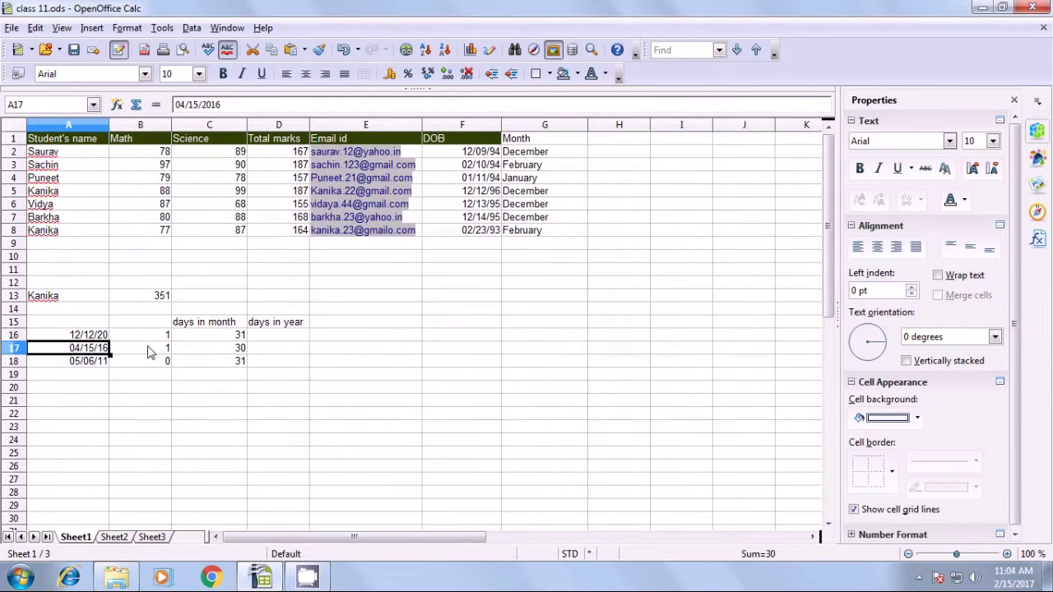
pyautogui.click(225, 349)
pyautogui.click(225, 365)
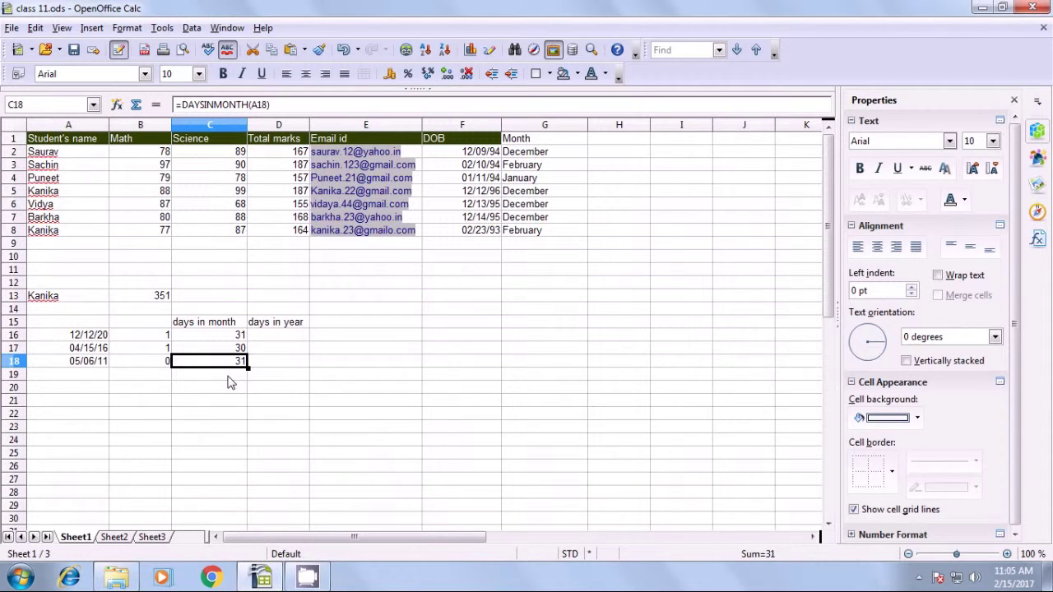
pyautogui.click(276, 339)
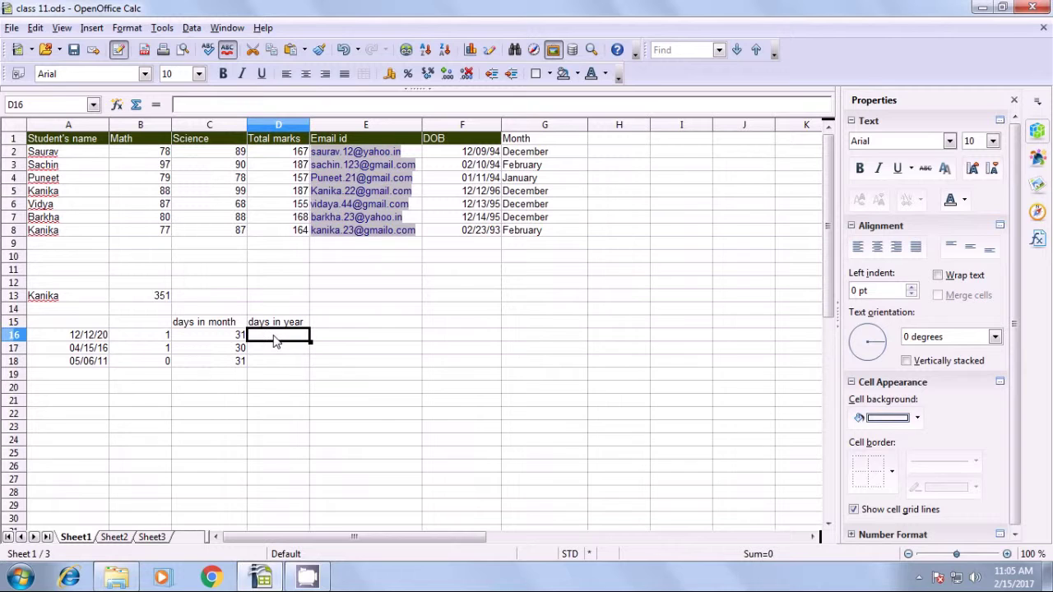
# Enter =DAYSINYEAR(A16) in D16 to get the days in A16's year.
pyautogui.write('=')
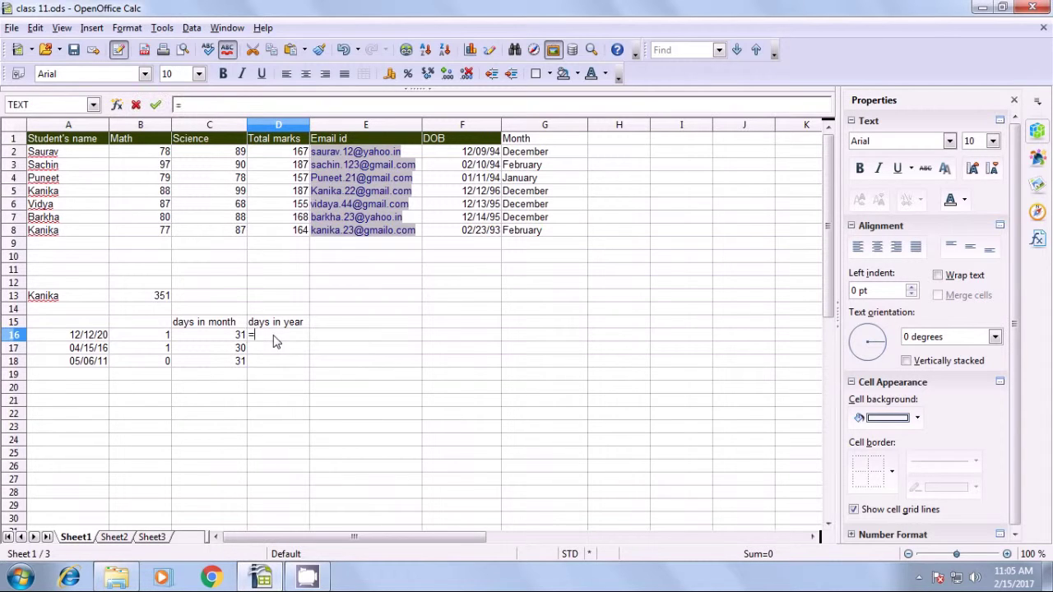
pyautogui.write('d')
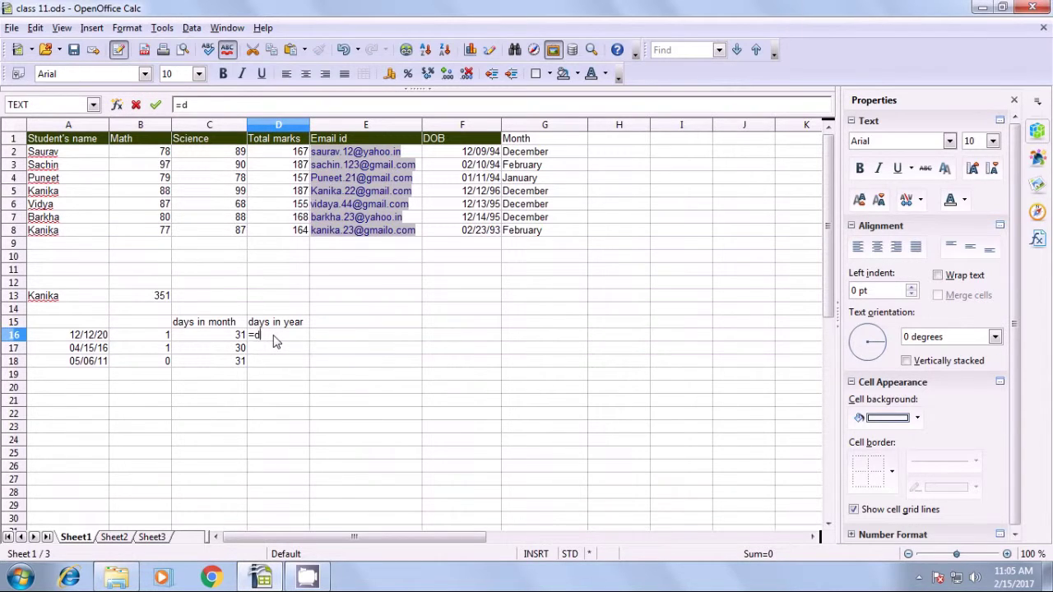
pyautogui.write('aysinyear')
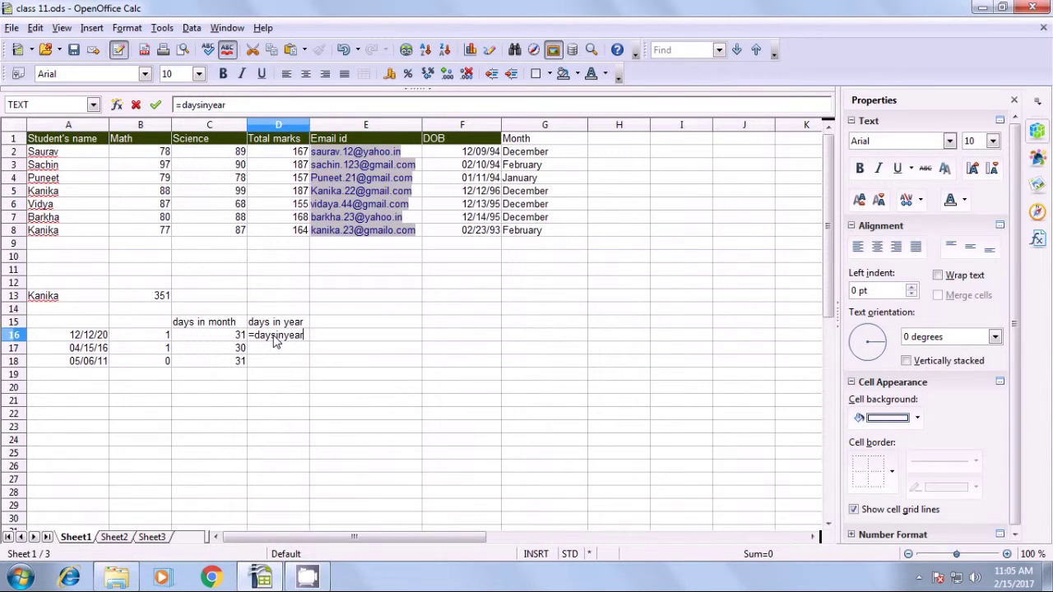
pyautogui.write('(')
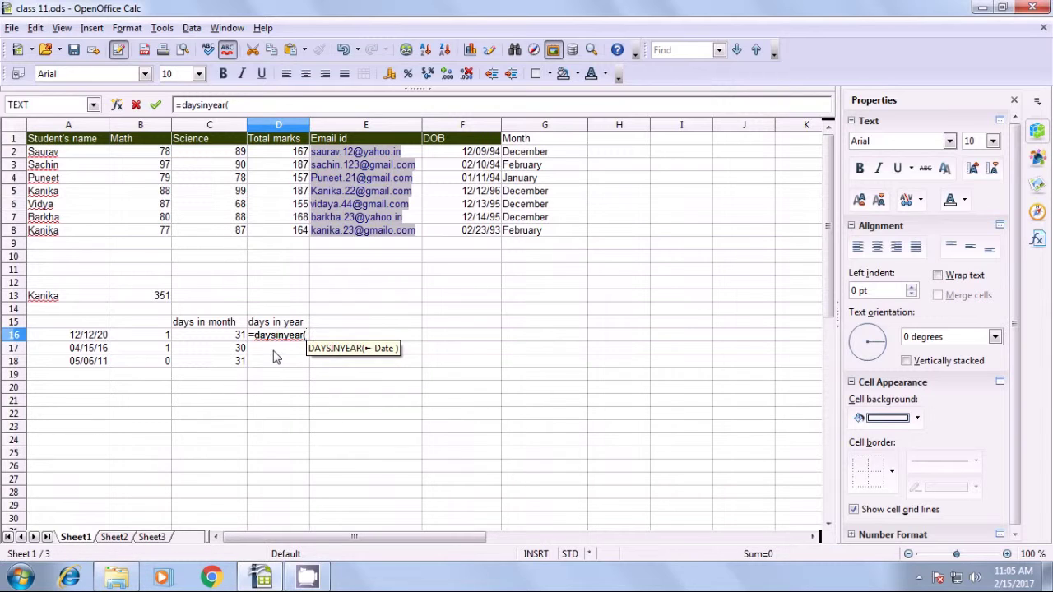
pyautogui.click(89, 338)
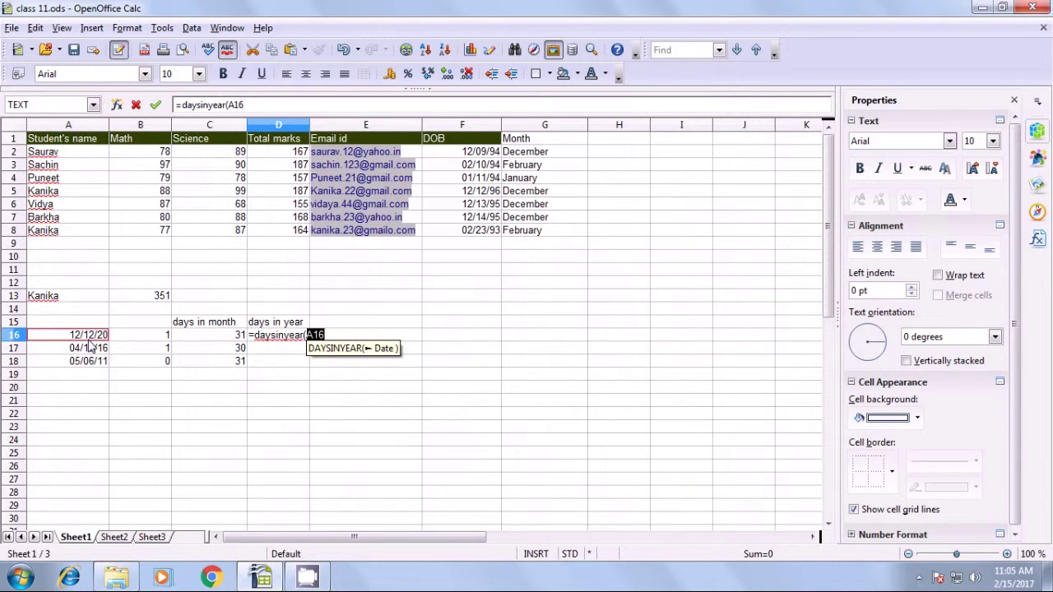
pyautogui.write(')')
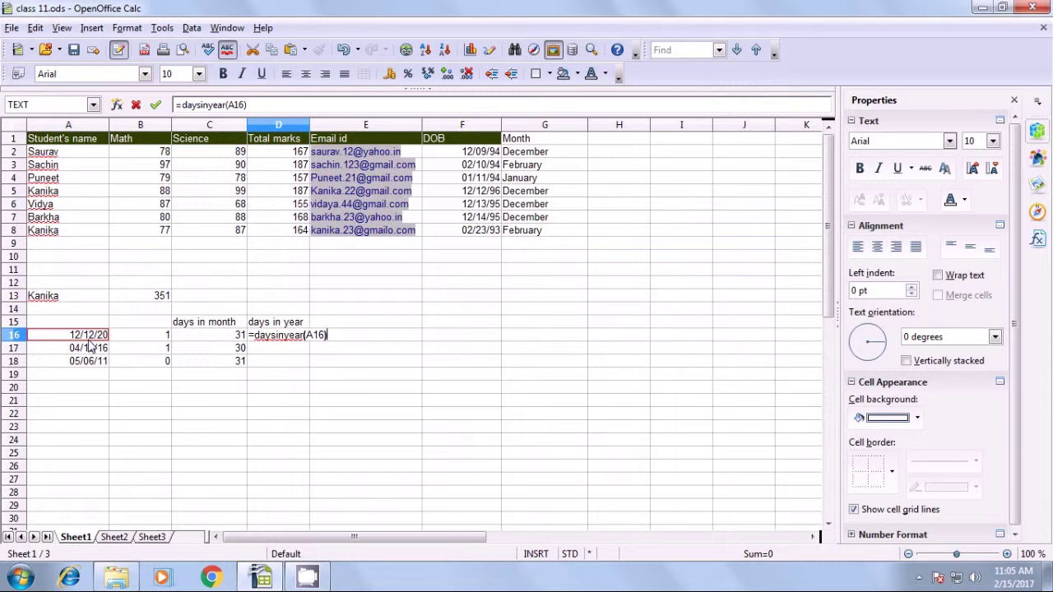
pyautogui.press('Return')
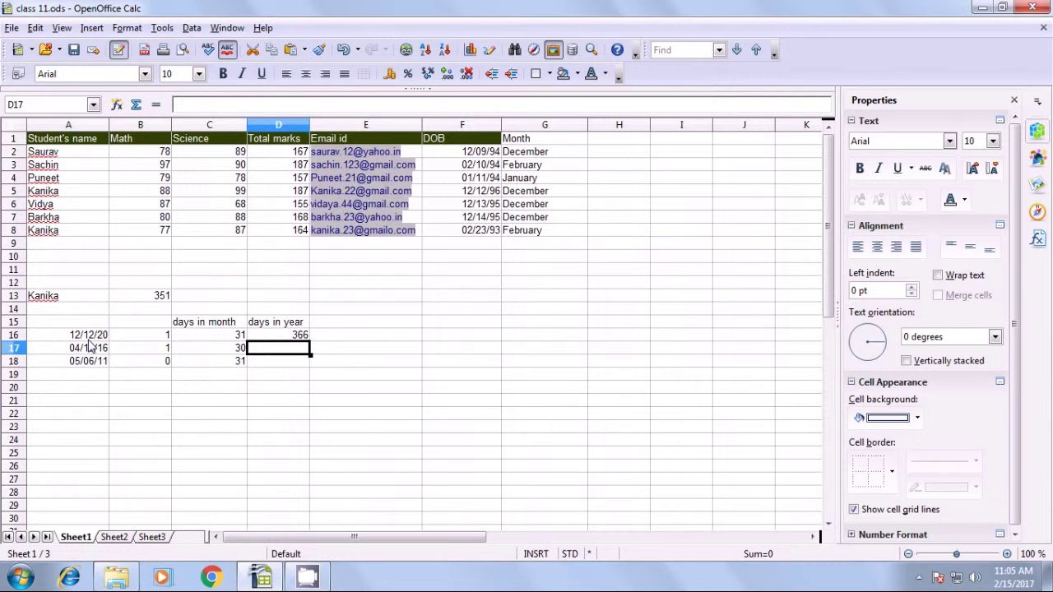
pyautogui.click(89, 338)
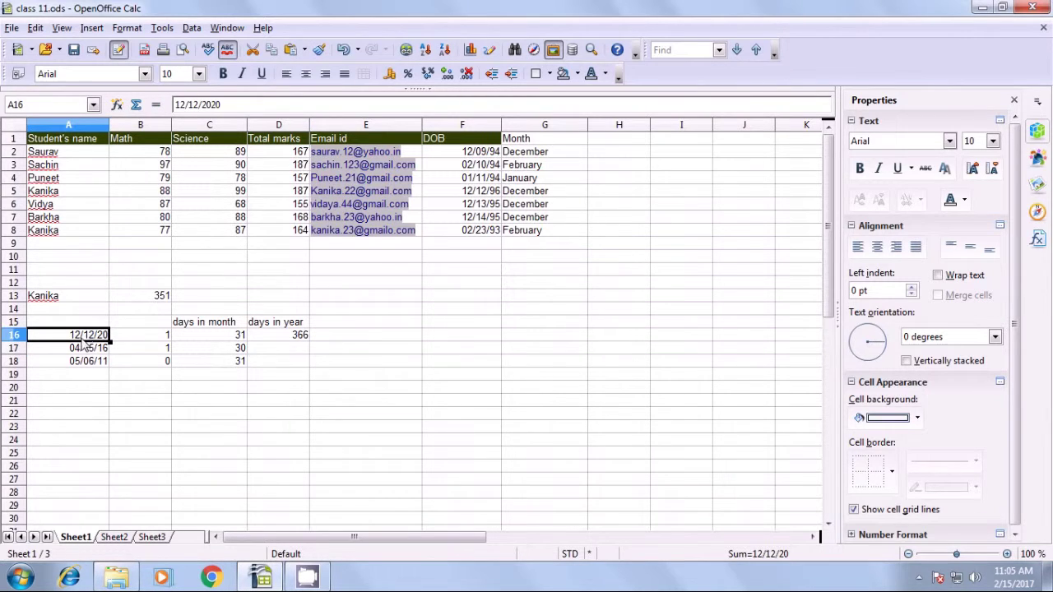
pyautogui.click(289, 338)
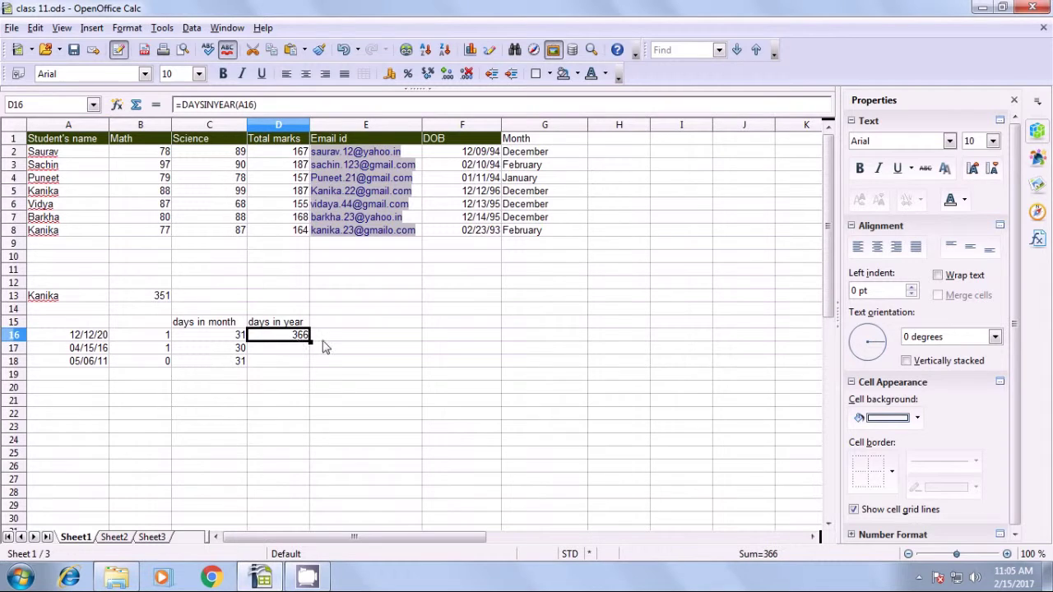
# Copy the D16 formula down to D18 and check the results 366, 366 and 365.
pyautogui.moveTo(311, 342); pyautogui.dragTo(307, 366)
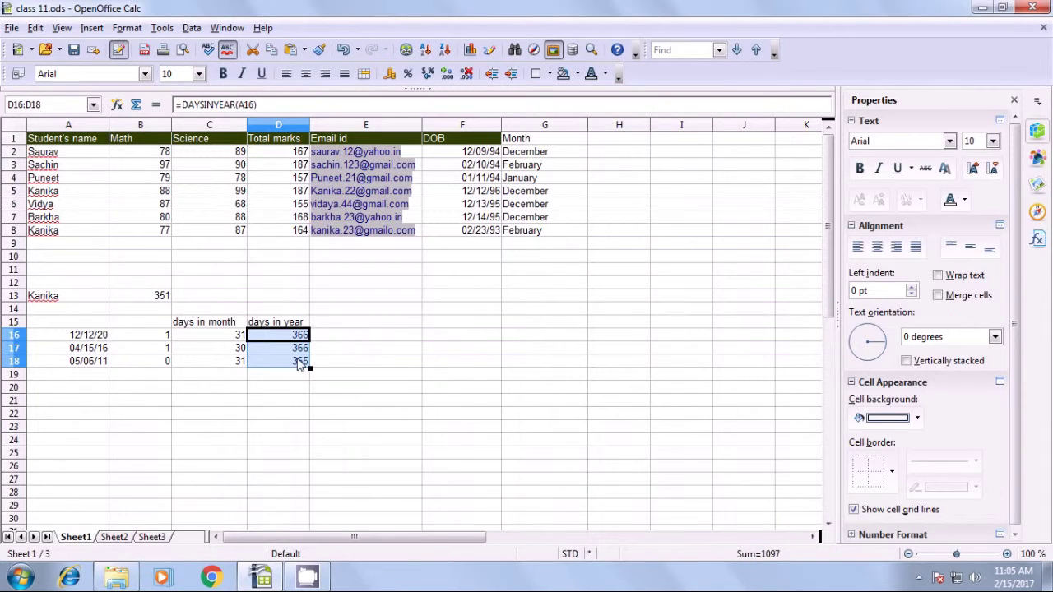
pyautogui.click(288, 373)
pyautogui.click(296, 349)
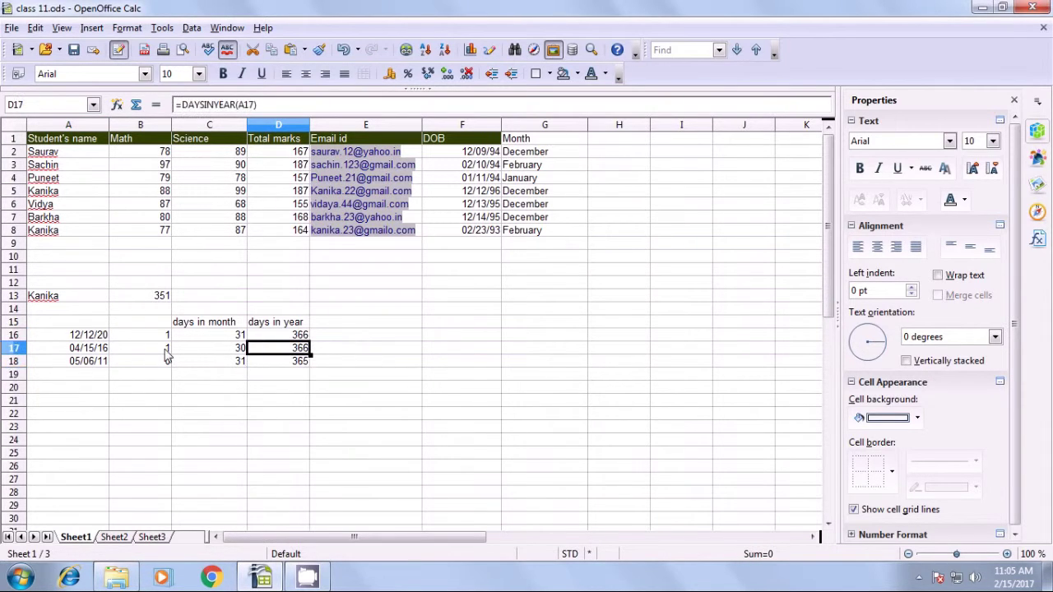
pyautogui.click(102, 349)
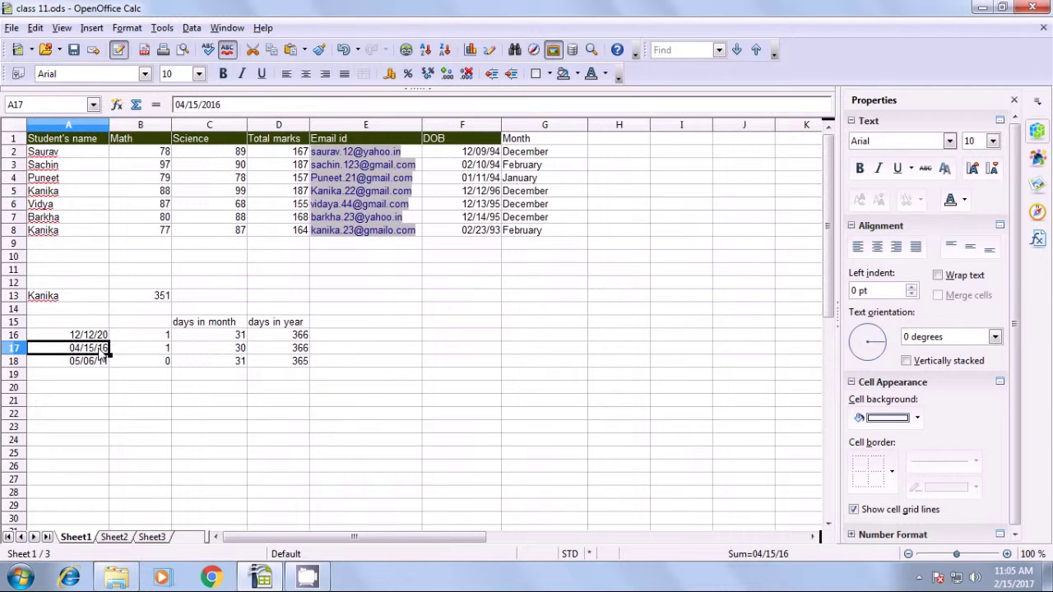
pyautogui.click(284, 350)
pyautogui.click(288, 362)
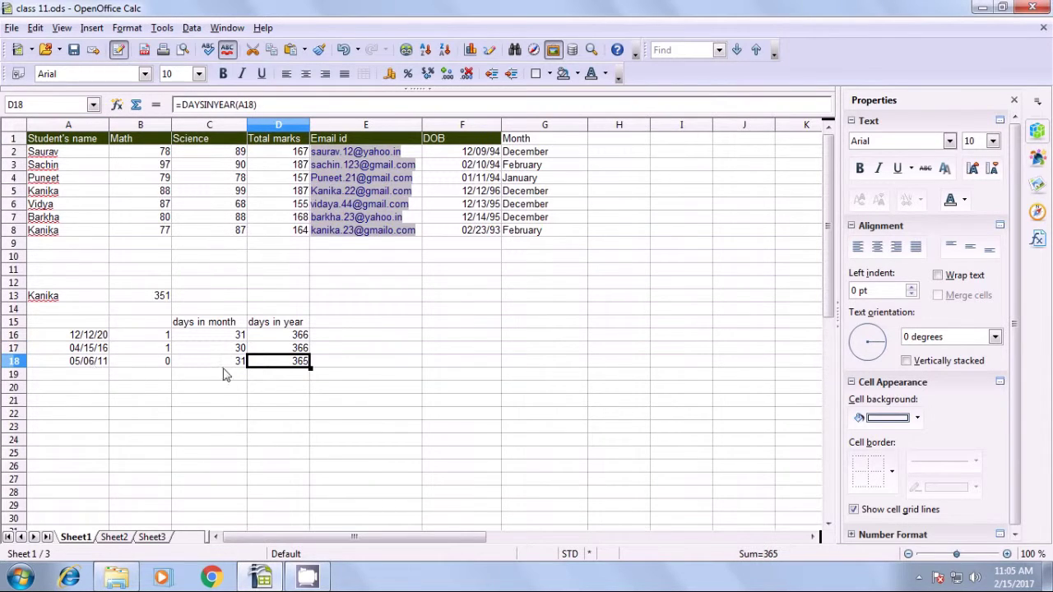
pyautogui.click(283, 402)
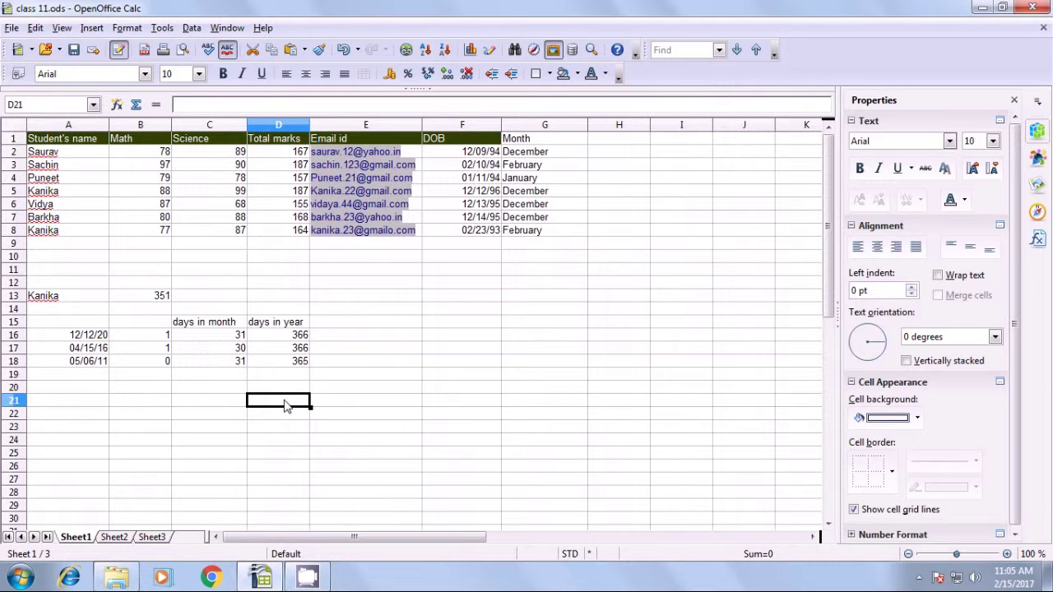
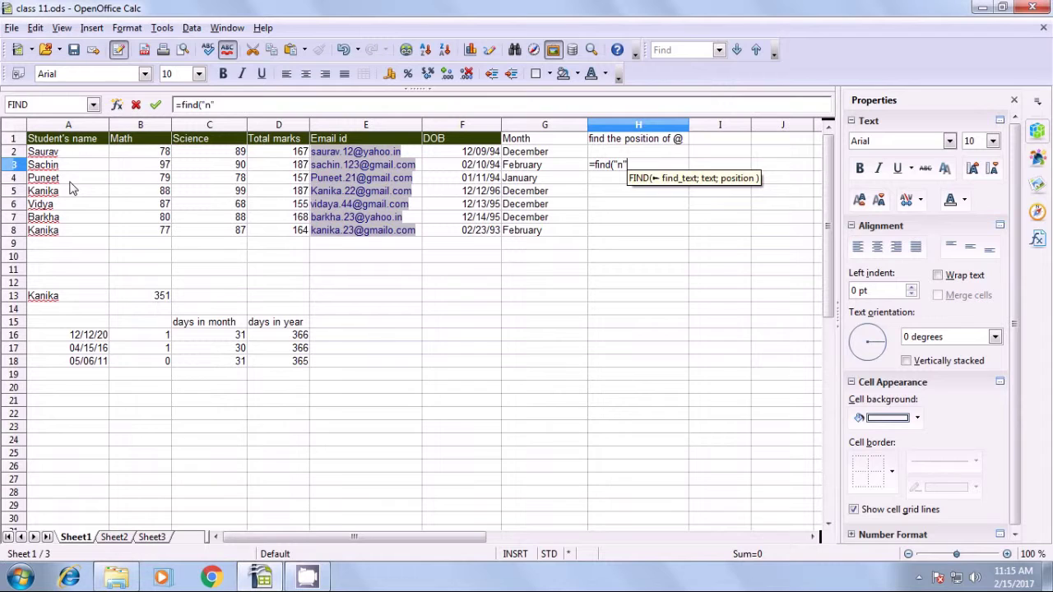
# Complete =FIND("n";A3) in H3, which returns 6.
pyautogui.write(';')
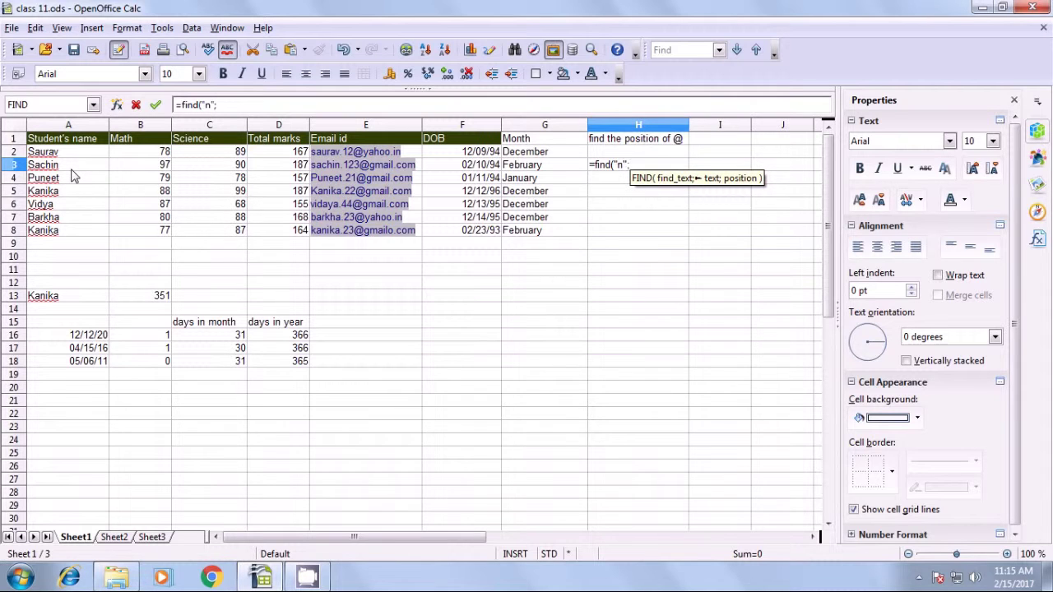
pyautogui.click(74, 167)
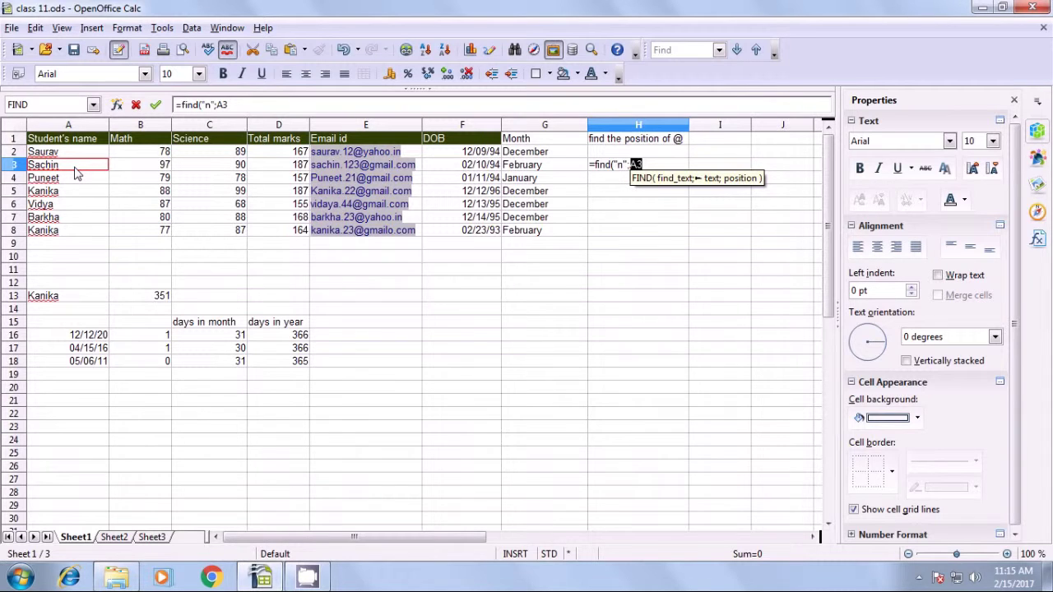
pyautogui.write(')')
pyautogui.press('Return')
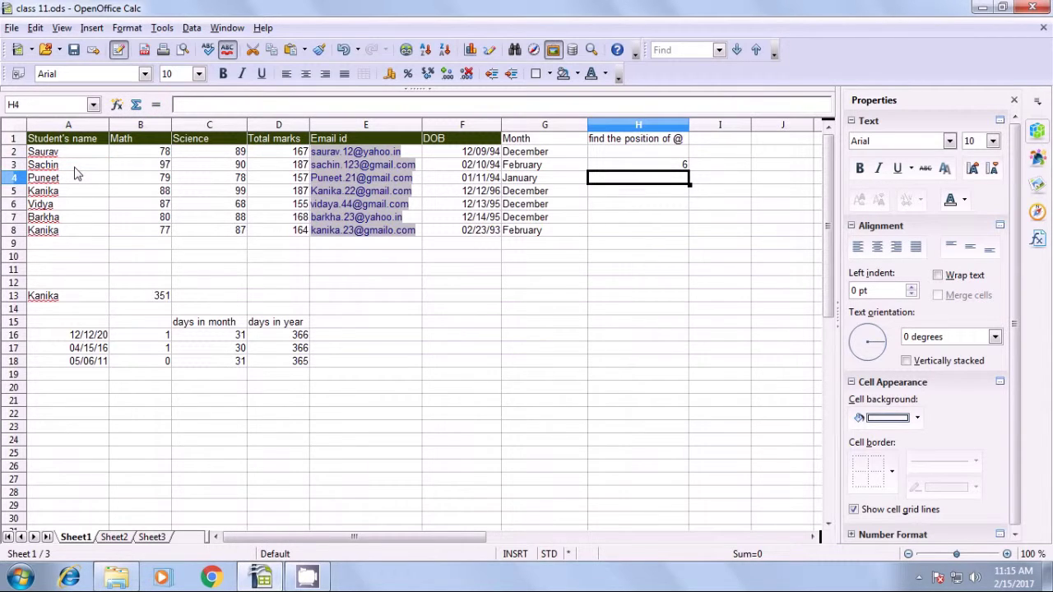
# Change H3 to =FIND("N";A3) to show the #VALUE! error, then clear H3.
pyautogui.click(658, 167)
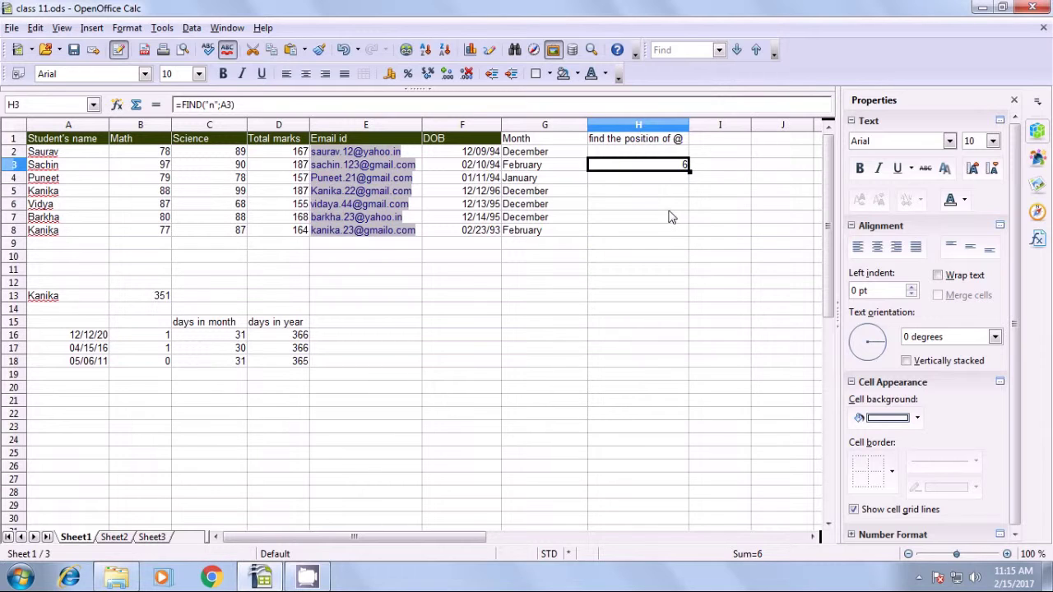
pyautogui.press('F2')
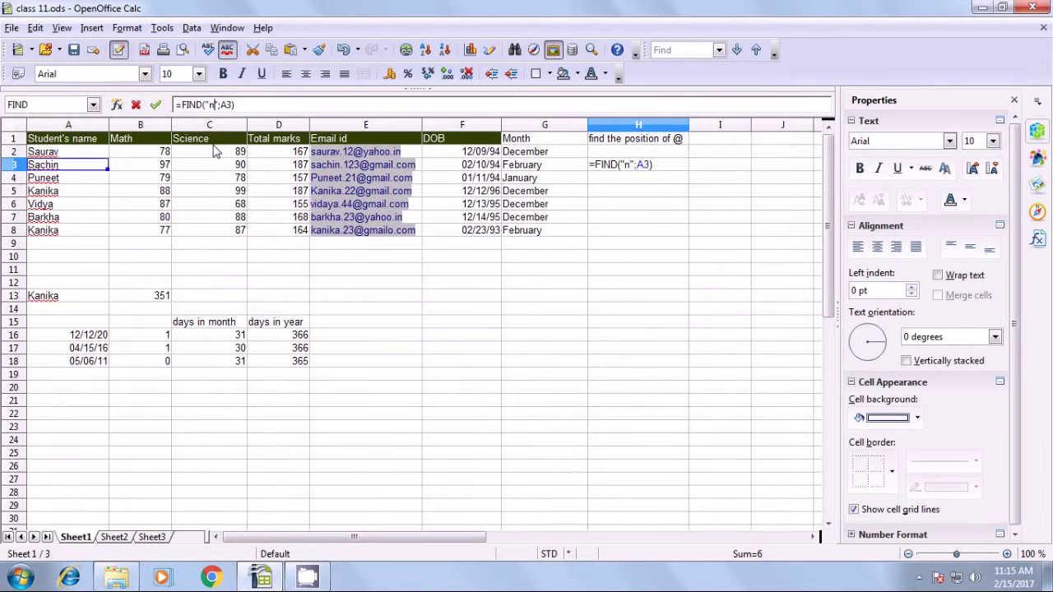
pyautogui.press('BackSpace')
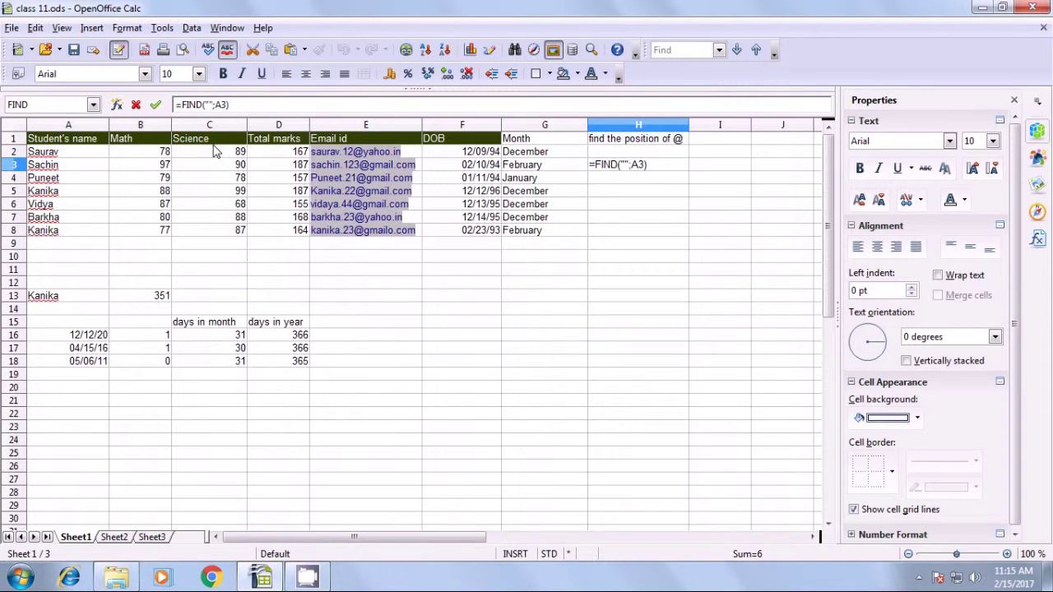
pyautogui.write('N')
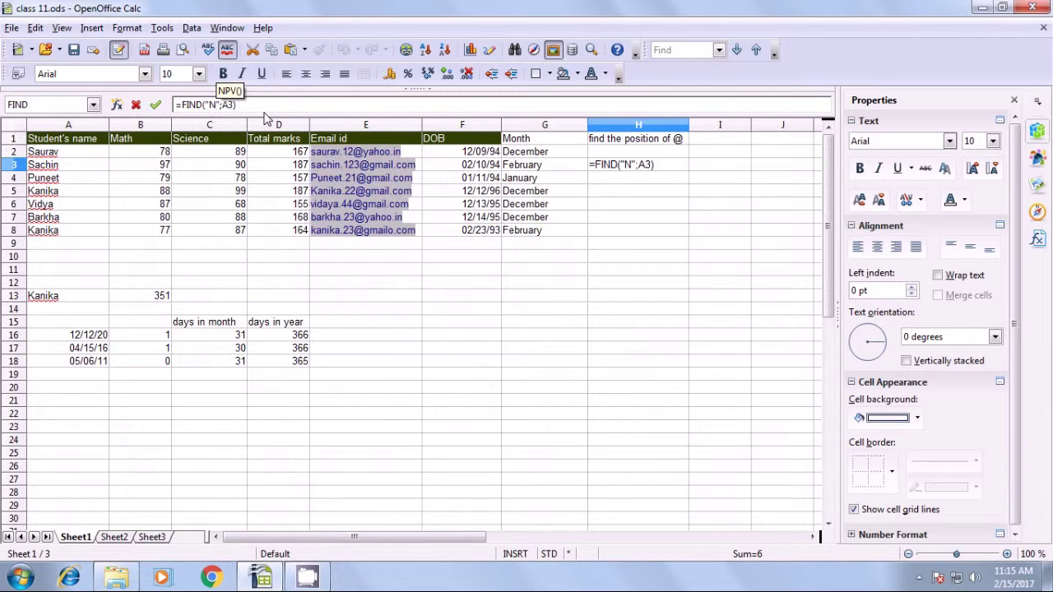
pyautogui.press('Return')
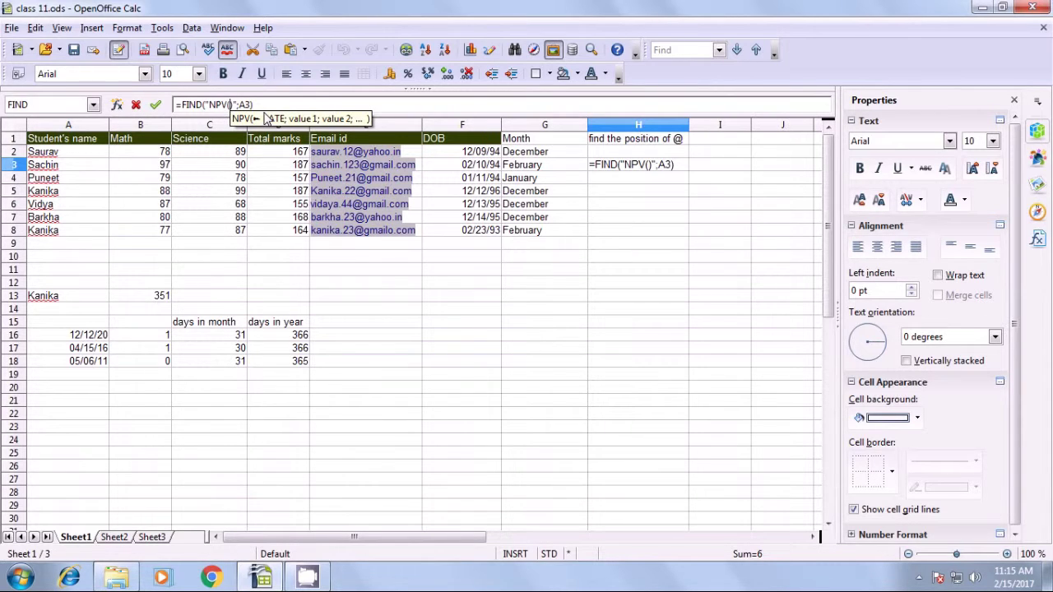
pyautogui.click(649, 167)
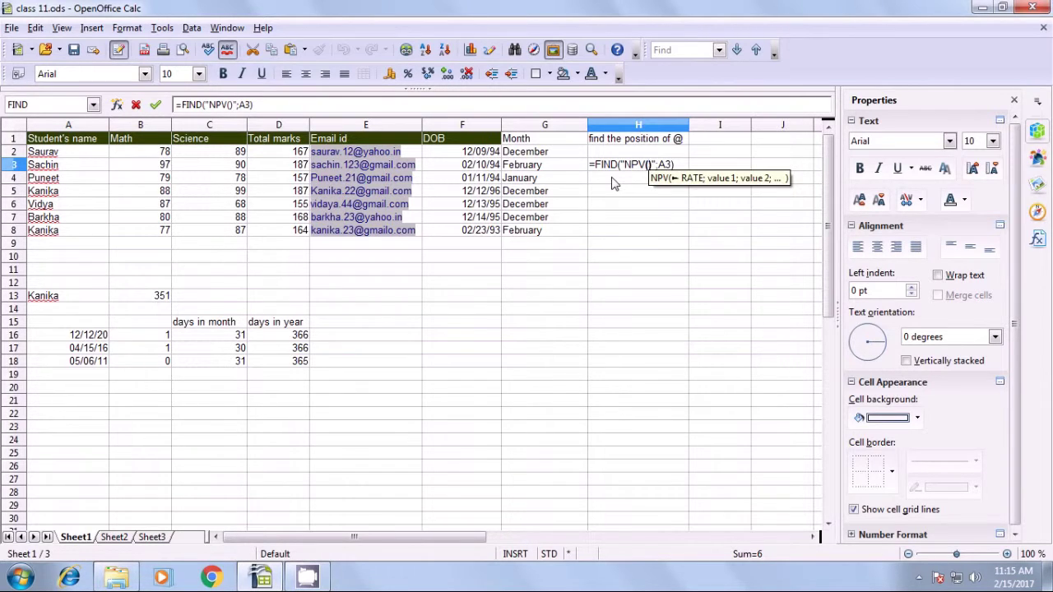
pyautogui.press('BackSpace')
pyautogui.press('BackSpace')
pyautogui.press('BackSpace')
pyautogui.press('BackSpace')
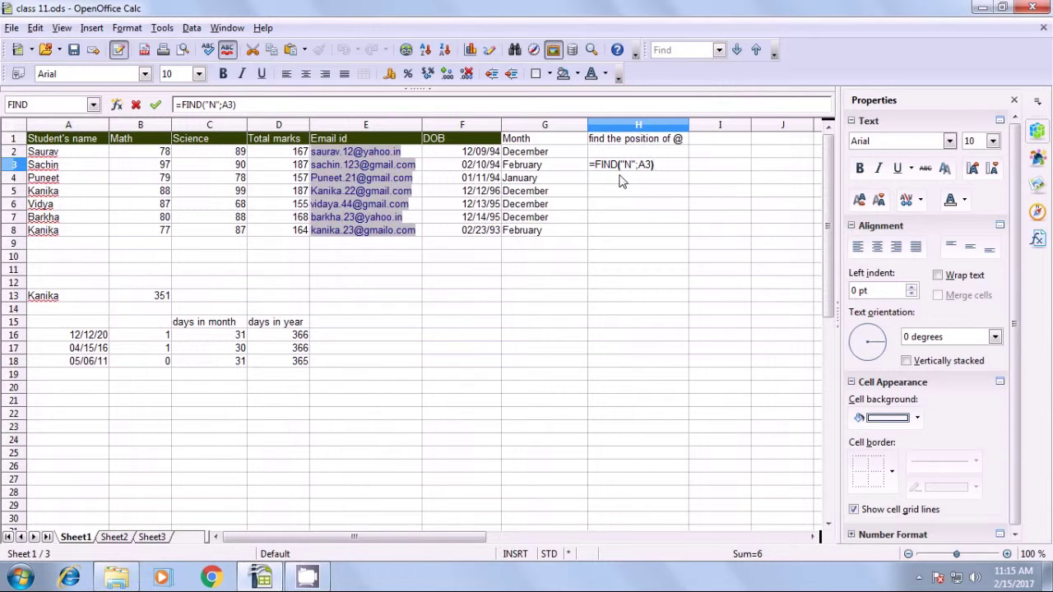
pyautogui.press('Return')
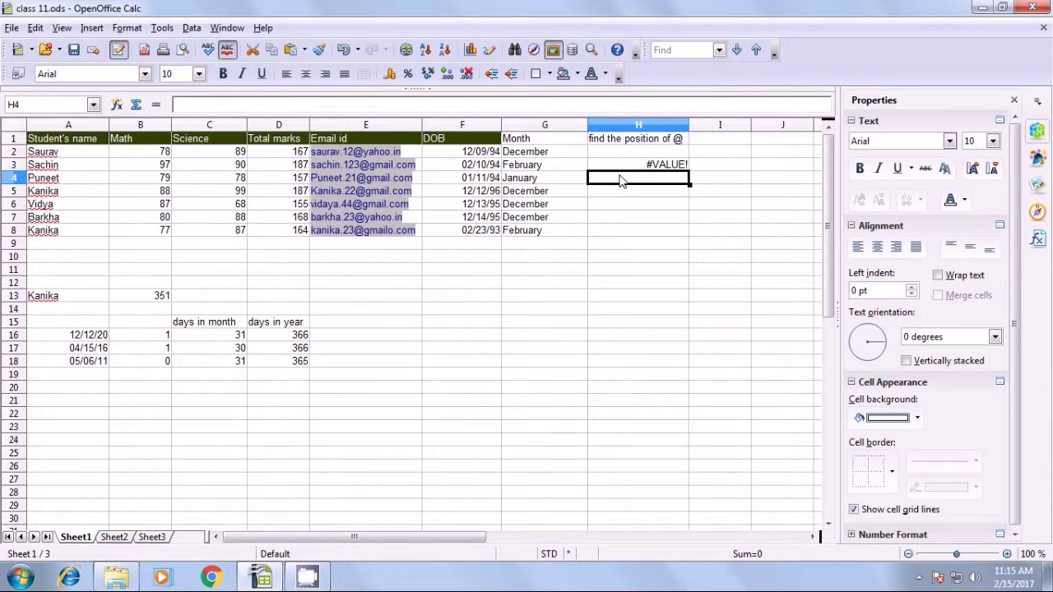
pyautogui.click(658, 167)
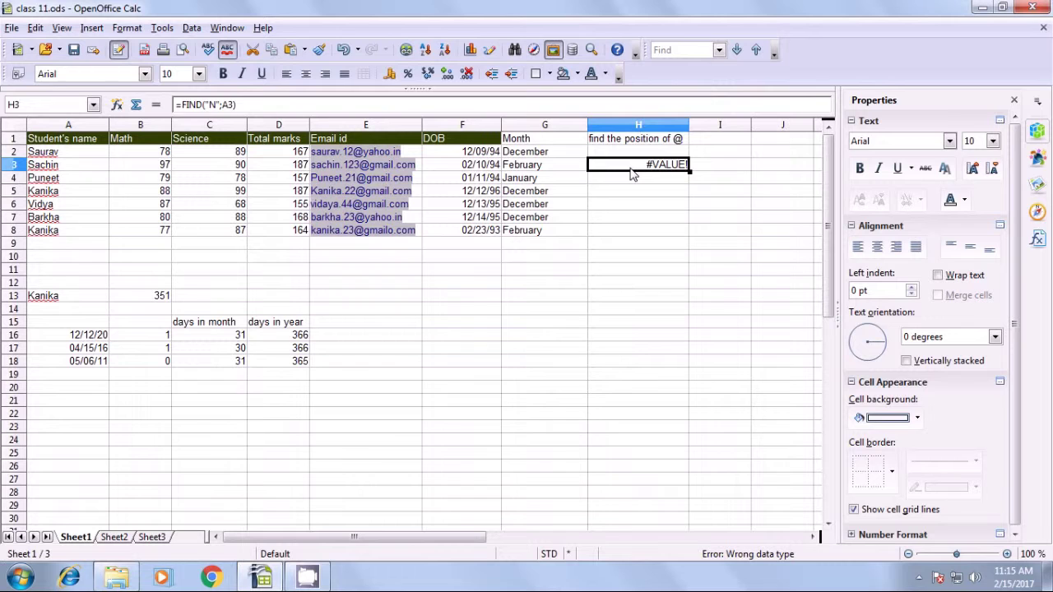
pyautogui.press('Delete')
# Enter =SEARCH("N";A3) in H3, which returns 6 regardless of case, then clear H3.
pyautogui.write('=')
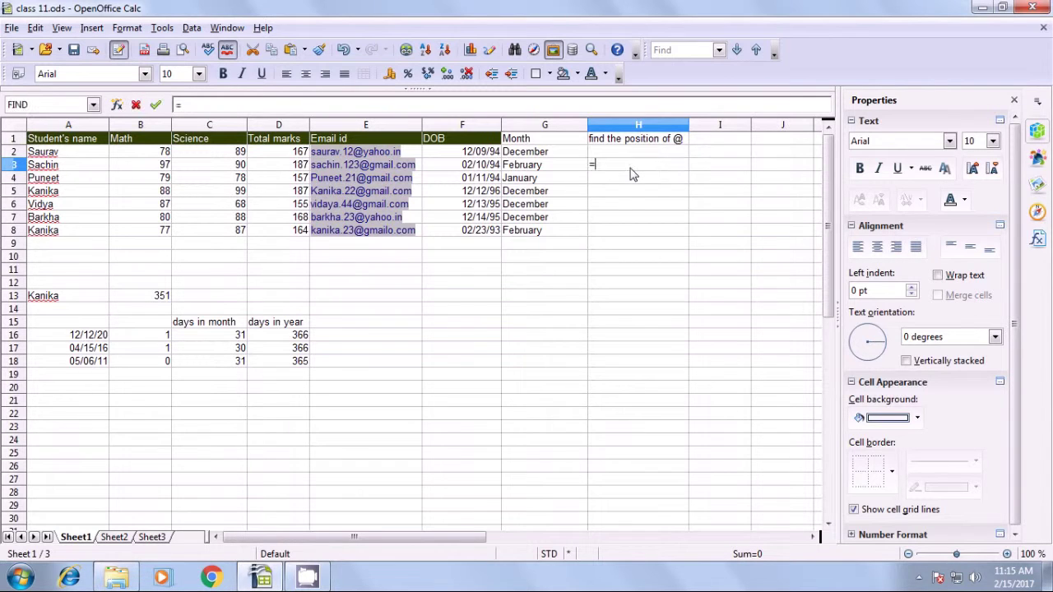
pyautogui.write('searc')
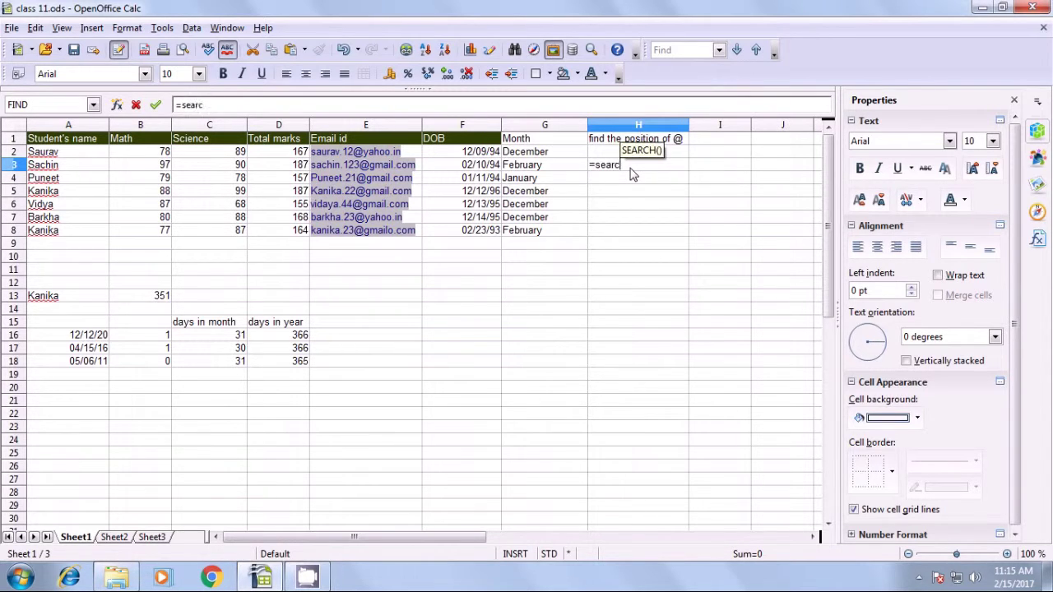
pyautogui.write('h(')
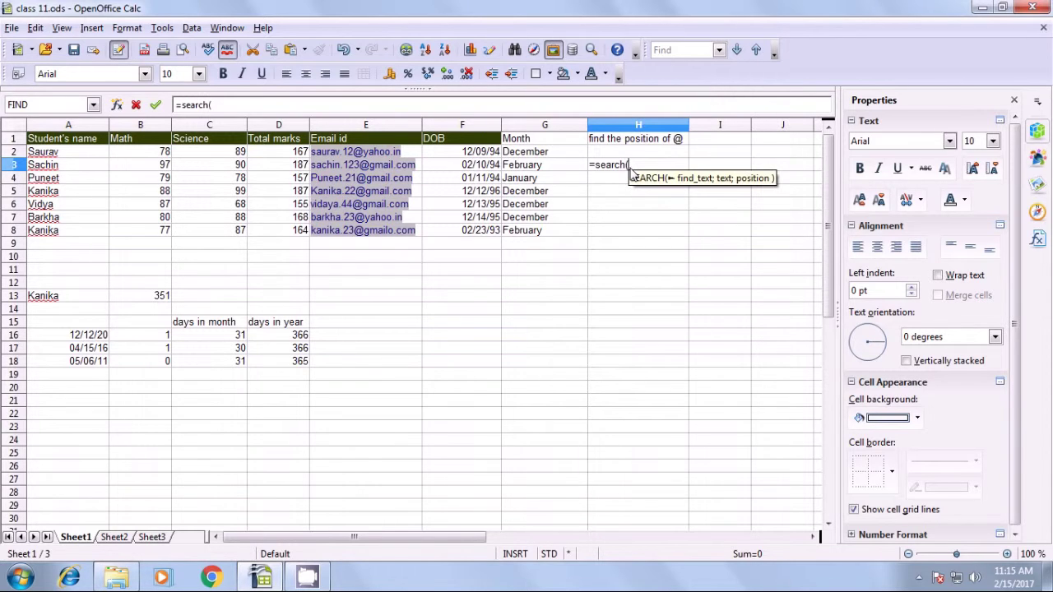
pyautogui.write('"')
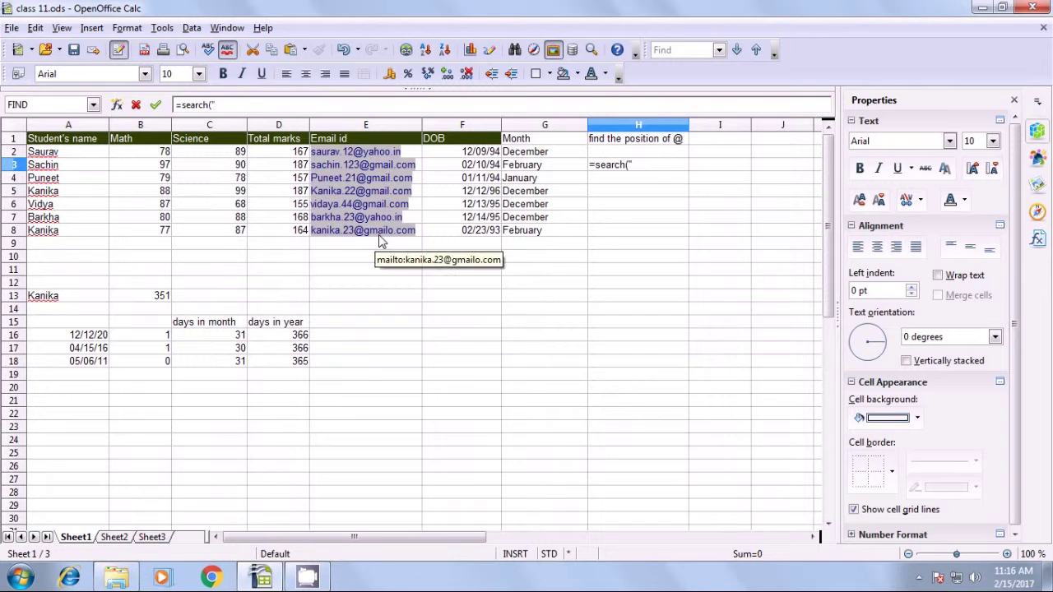
pyautogui.write('N"')
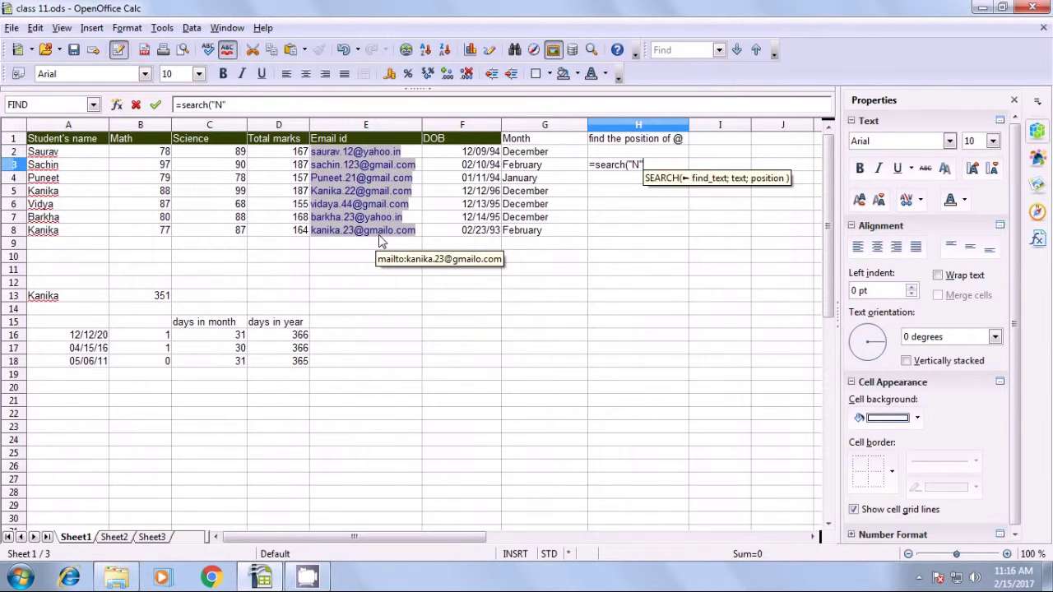
pyautogui.write(';')
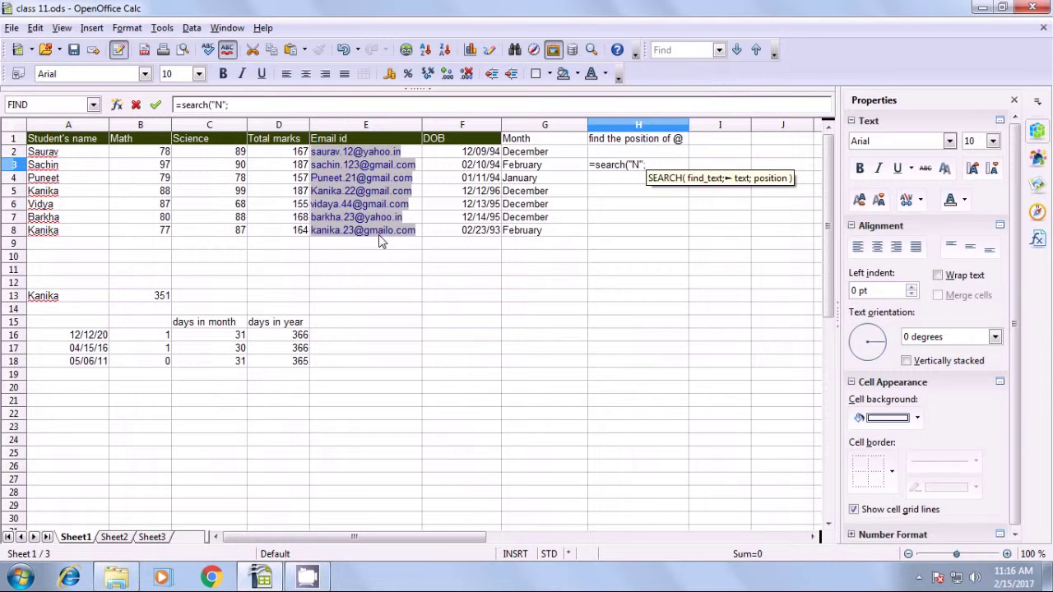
pyautogui.click(92, 167)
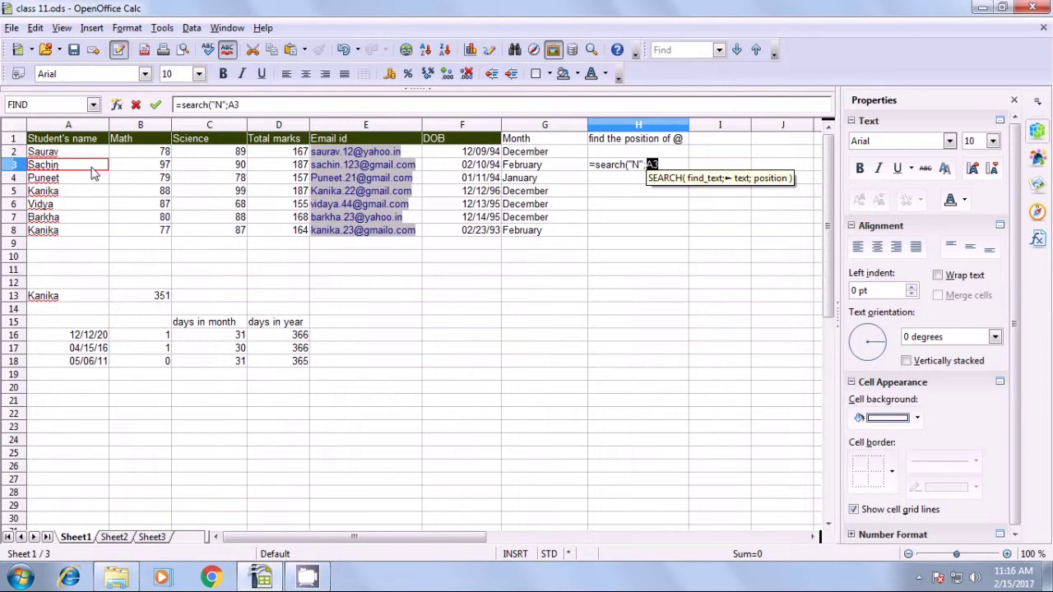
pyautogui.write(')')
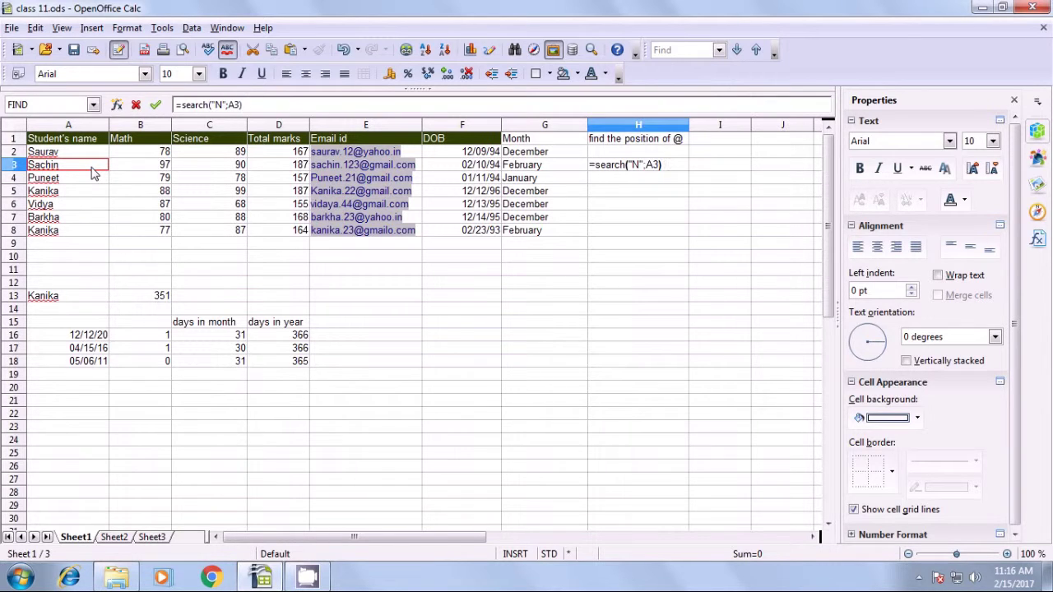
pyautogui.press('Return')
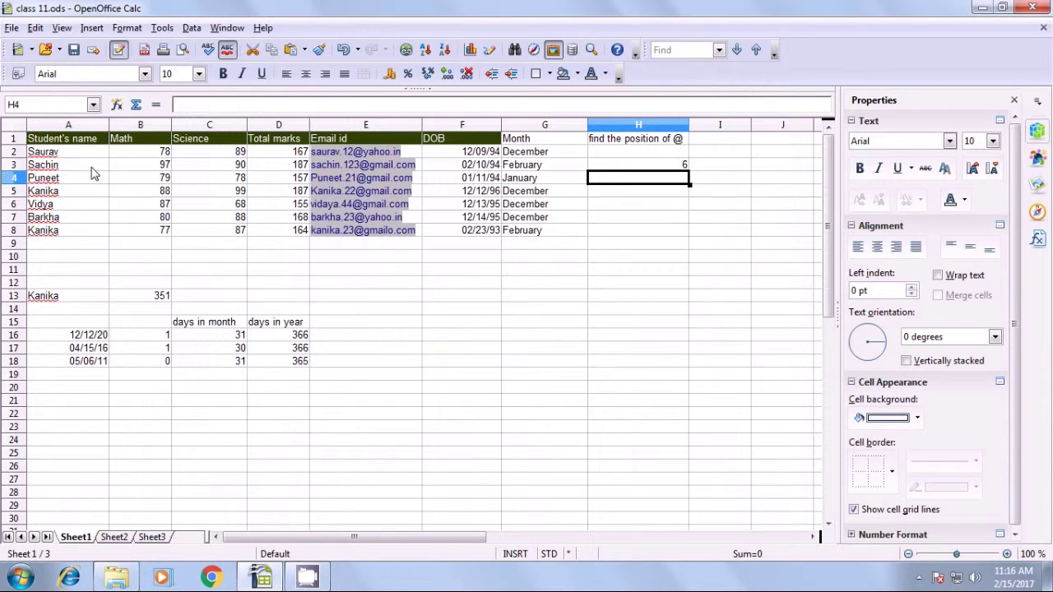
pyautogui.click(683, 164)
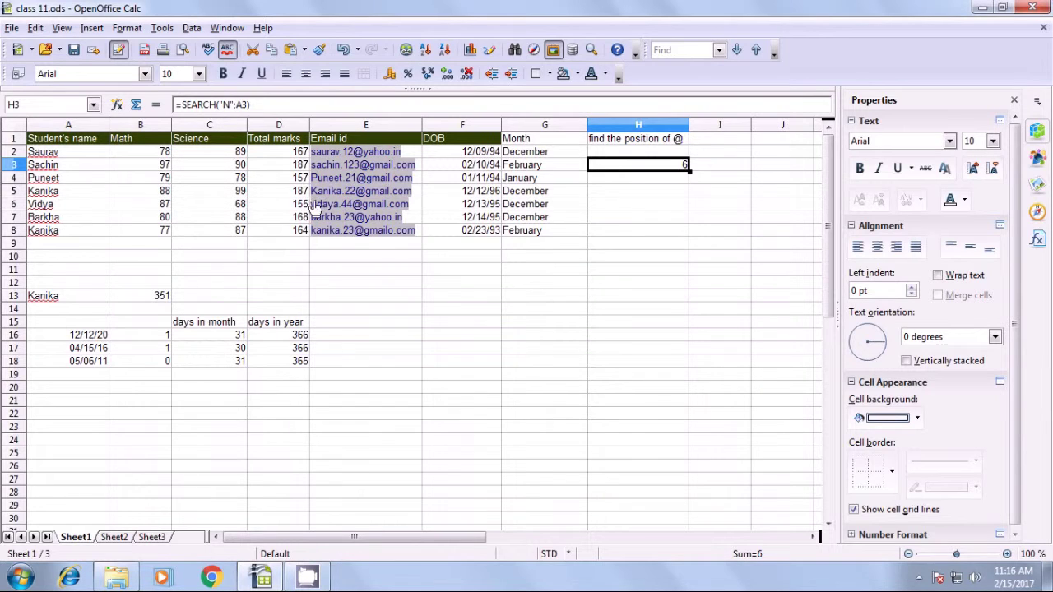
pyautogui.press('BackSpace')
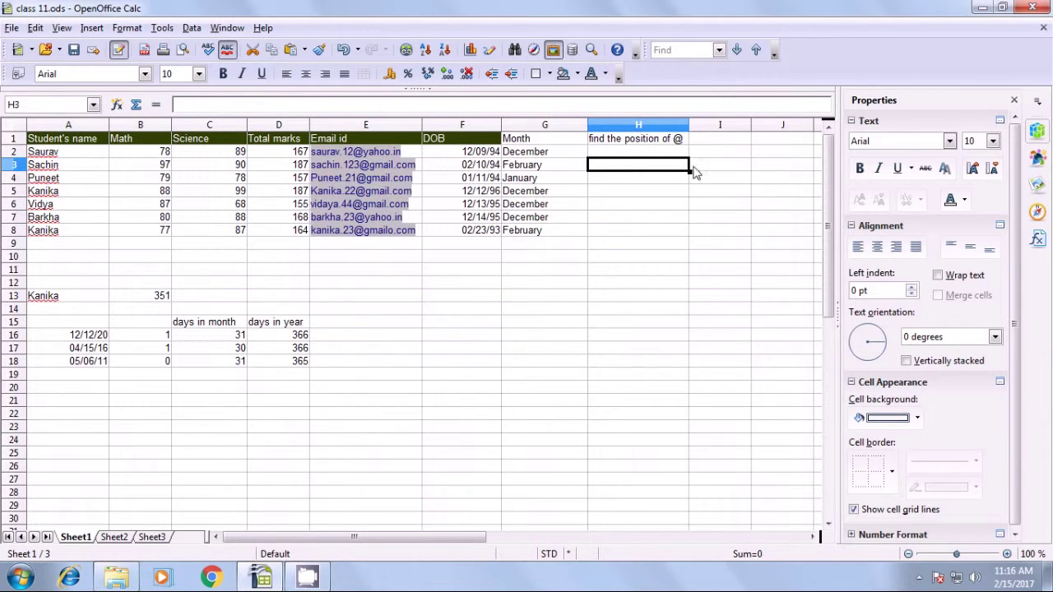
pyautogui.click(633, 140)
# Enter =FIND("@";E2) in H2 to get the @ position 10.
pyautogui.click(632, 154)
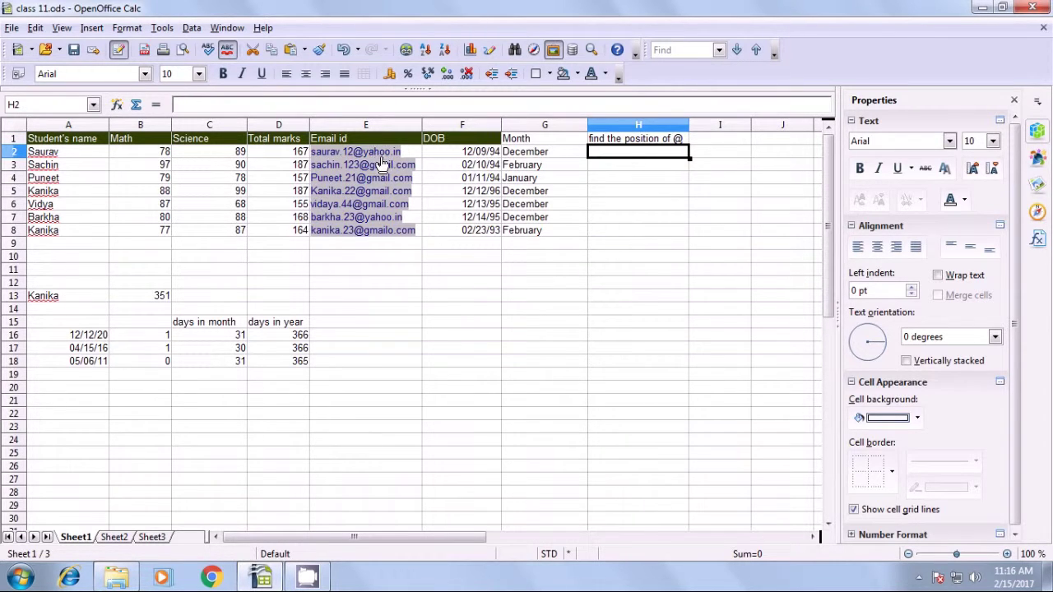
pyautogui.write('=find')
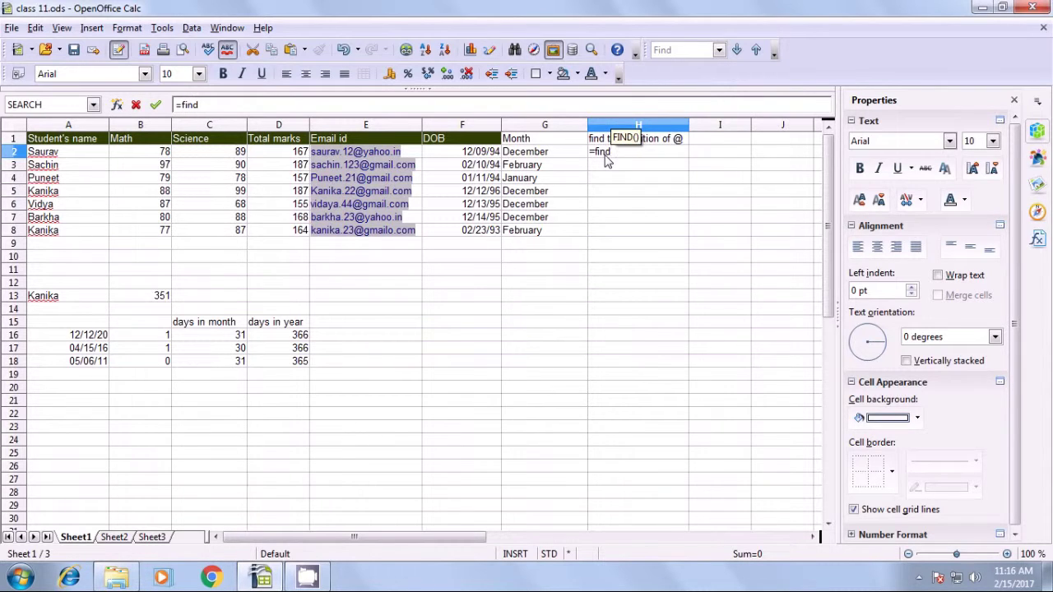
pyautogui.write('(')
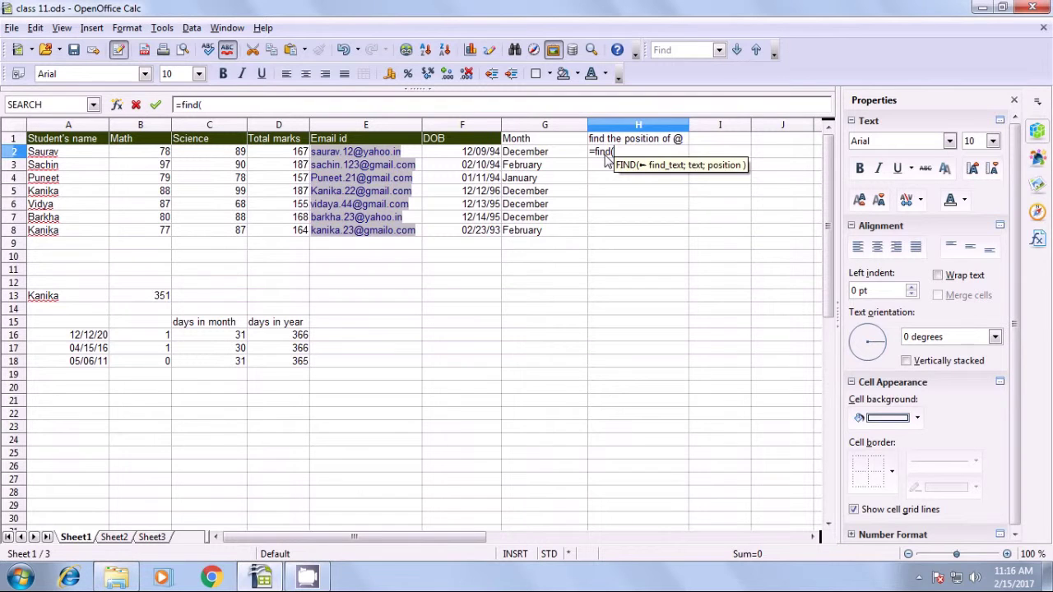
pyautogui.write('"')
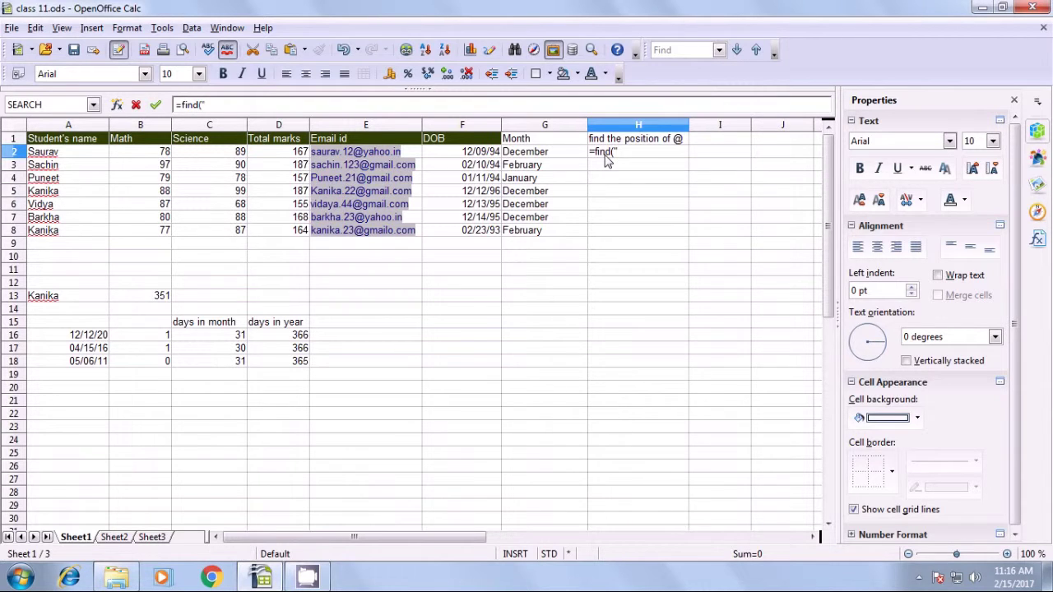
pyautogui.write('@";')
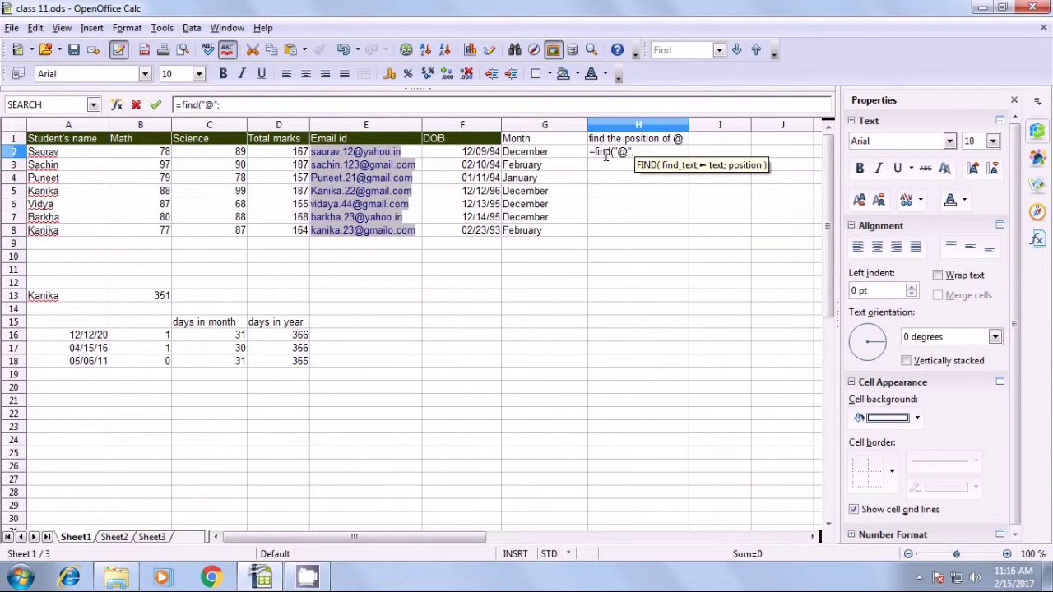
pyautogui.click(413, 154)
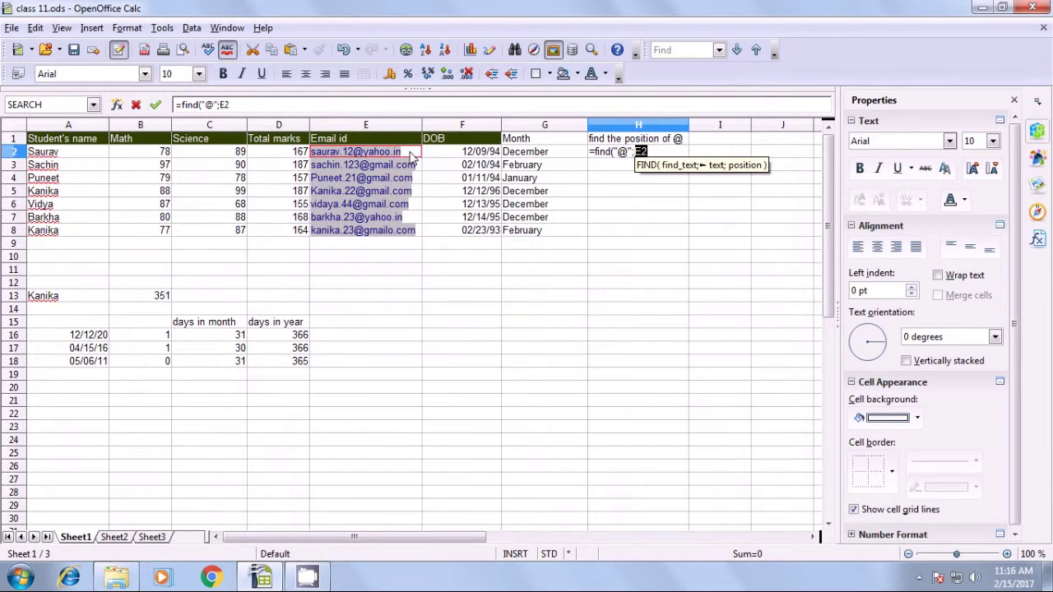
pyautogui.write(')')
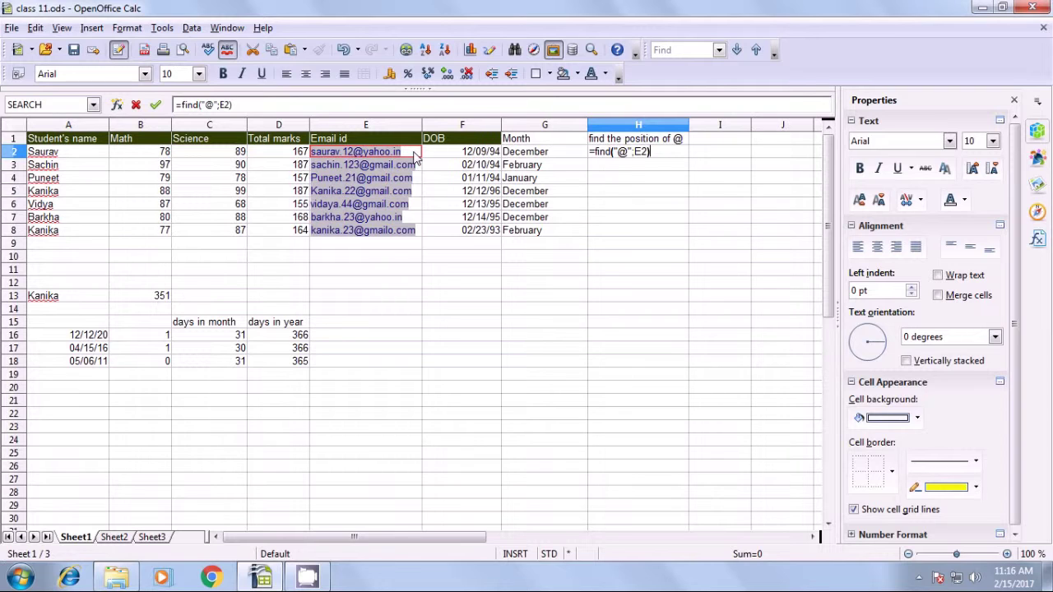
pyautogui.press('Return')
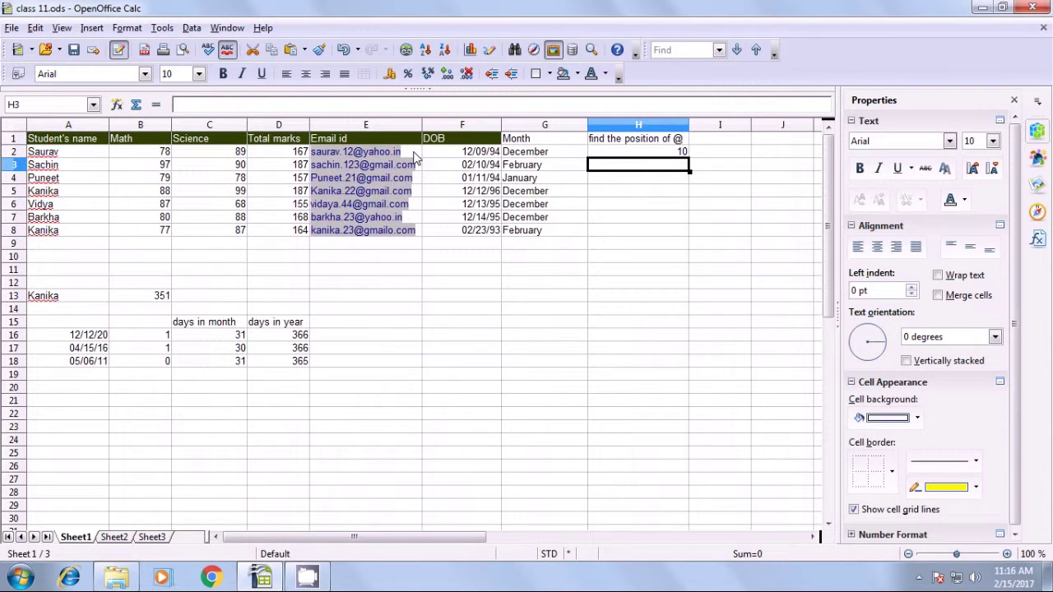
# Replace FIND with SEARCH in H2's formula, keeping the result 10.
pyautogui.click(608, 153)
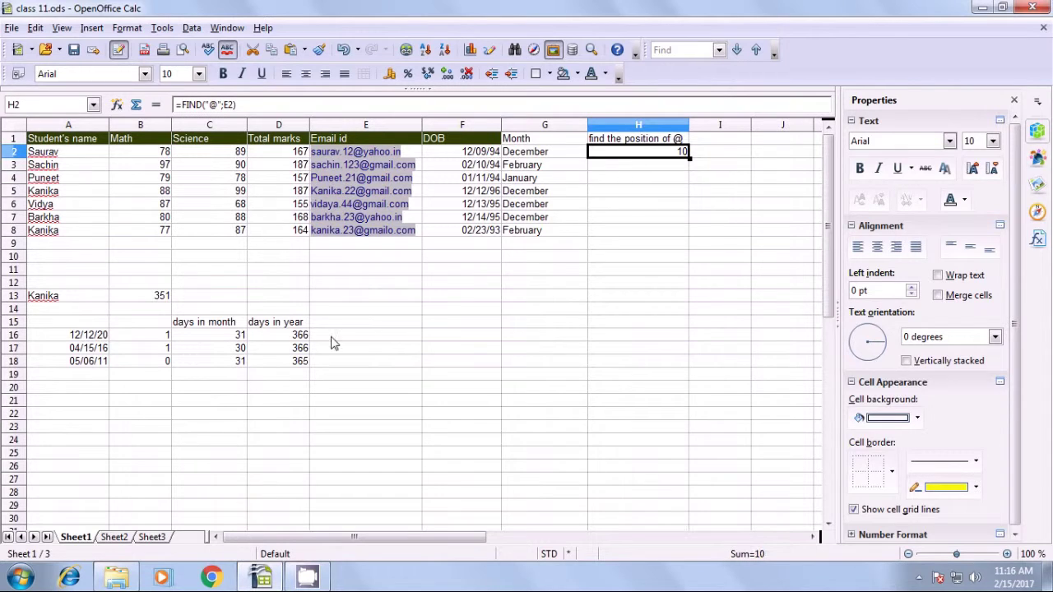
pyautogui.click(203, 105)
pyautogui.press('BackSpace')
pyautogui.press('BackSpace')
pyautogui.press('BackSpace')
pyautogui.press('BackSpace')
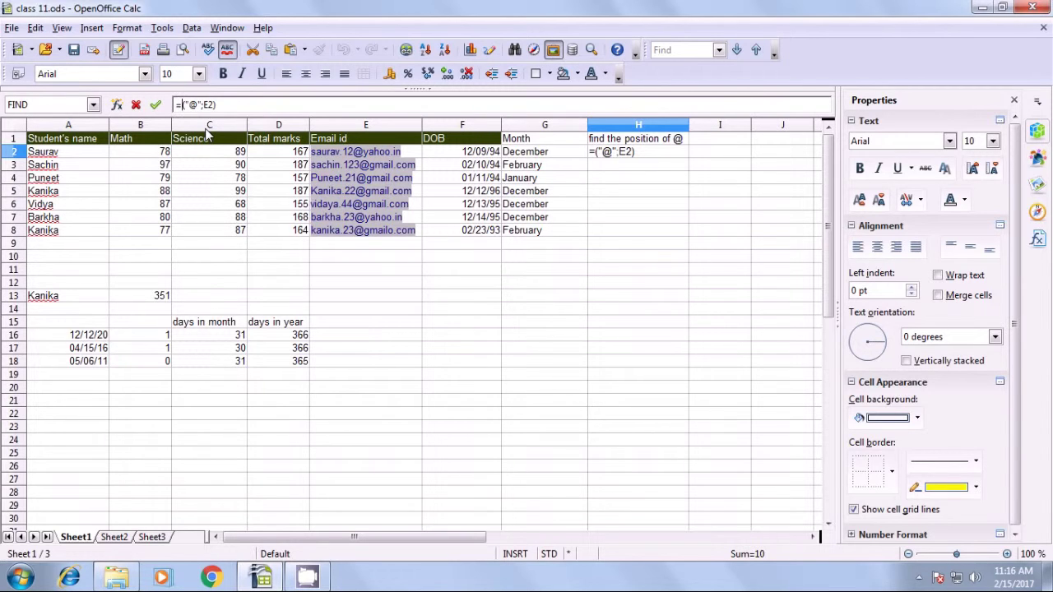
pyautogui.write('search')
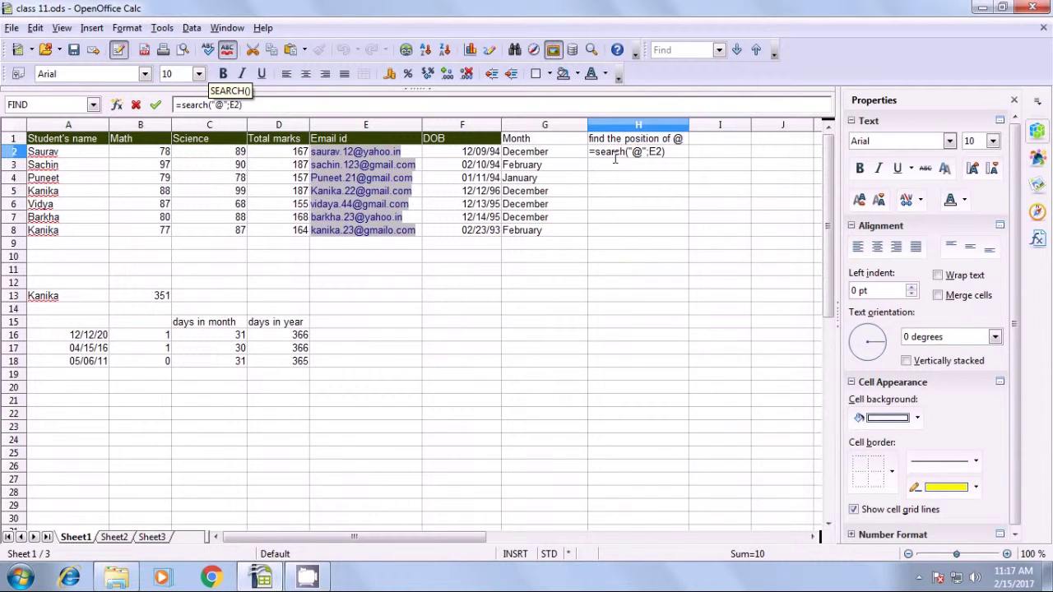
pyautogui.press('Return')
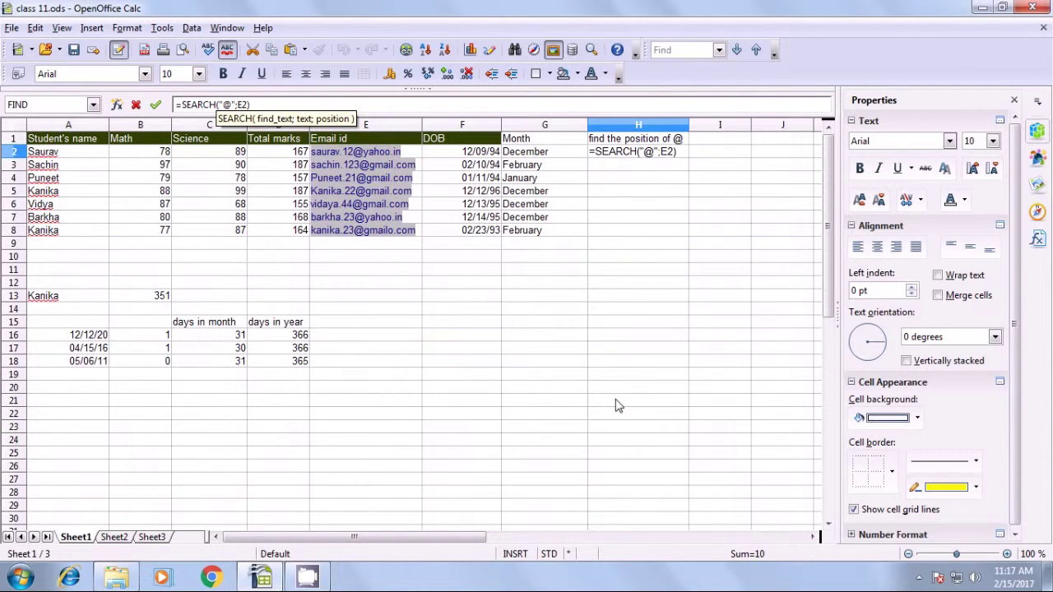
pyautogui.press('Return')
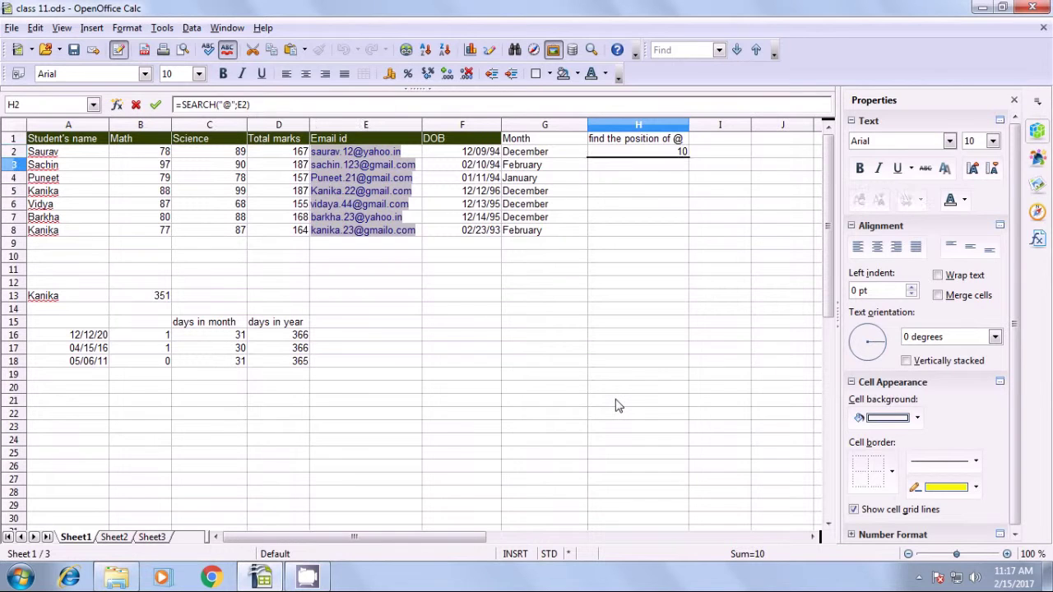
pyautogui.click(662, 153)
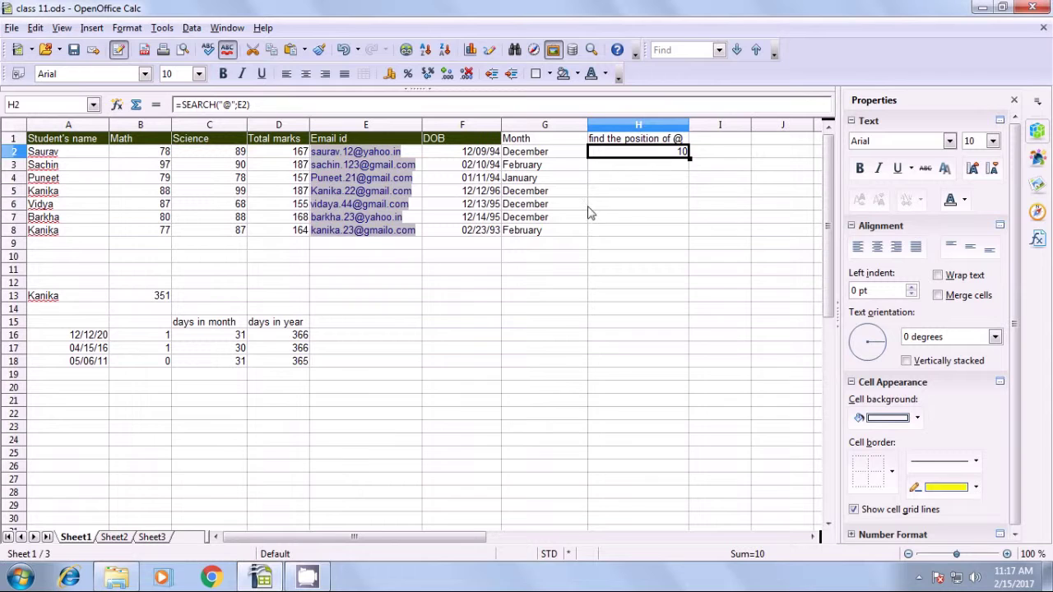
# Fill the @-position formula down H2:H8, check the copies, and begin =LEFT( in I2.
pyautogui.moveTo(689, 158); pyautogui.dragTo(687, 241)
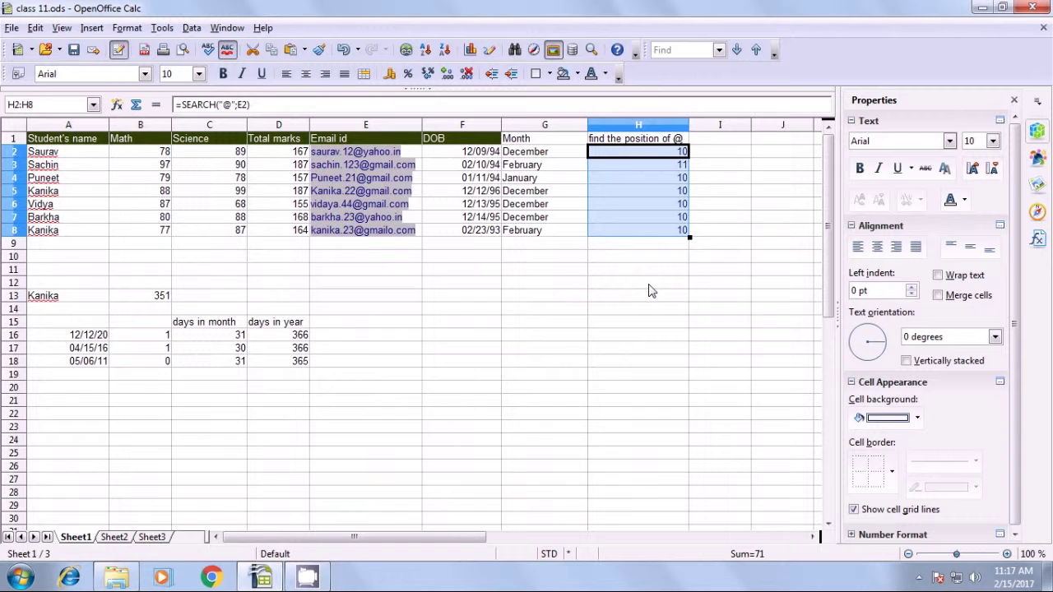
pyautogui.click(648, 290)
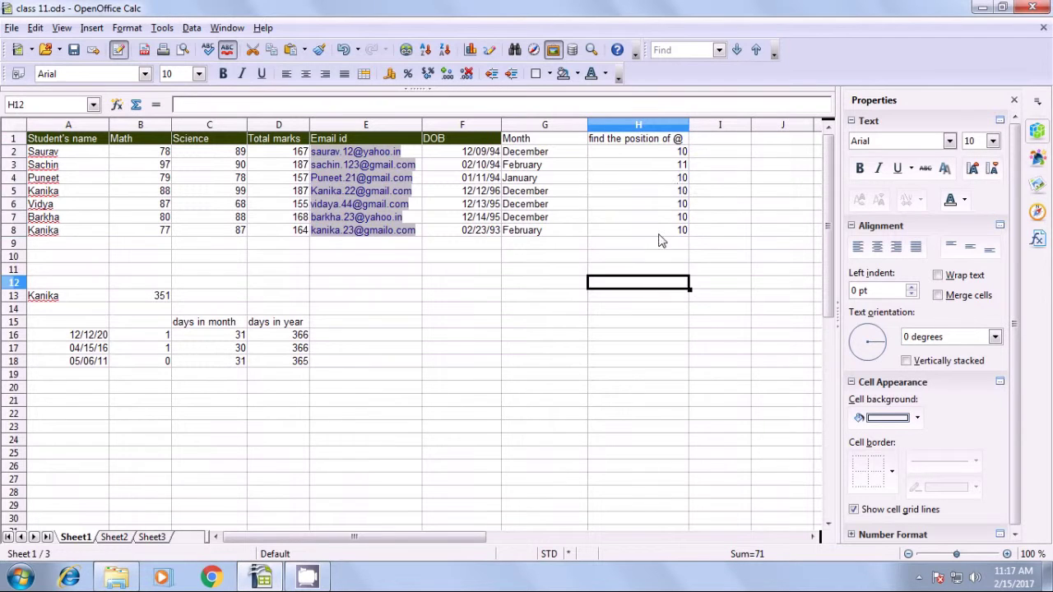
pyautogui.click(680, 156)
pyautogui.press('Down')
pyautogui.click(673, 184)
pyautogui.click(676, 196)
pyautogui.click(674, 218)
pyautogui.click(674, 231)
pyautogui.click(660, 259)
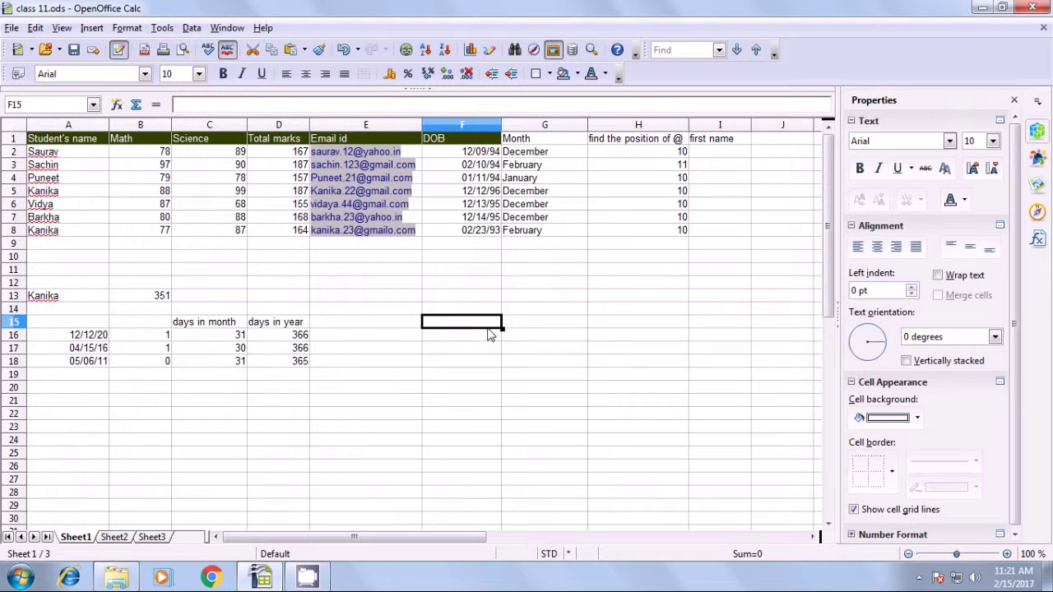
pyautogui.click(704, 158)
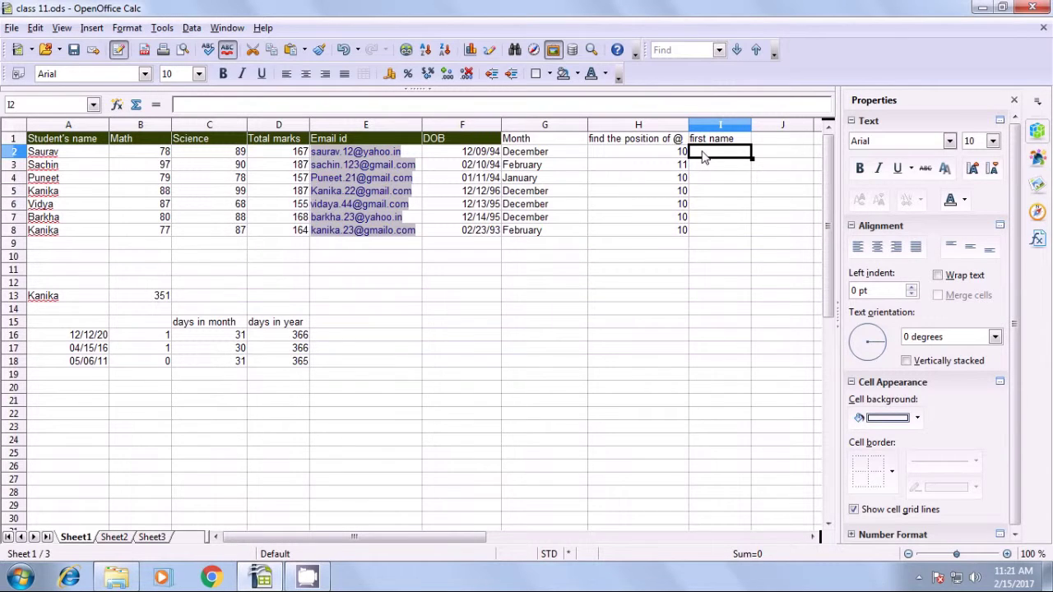
pyautogui.write('=')
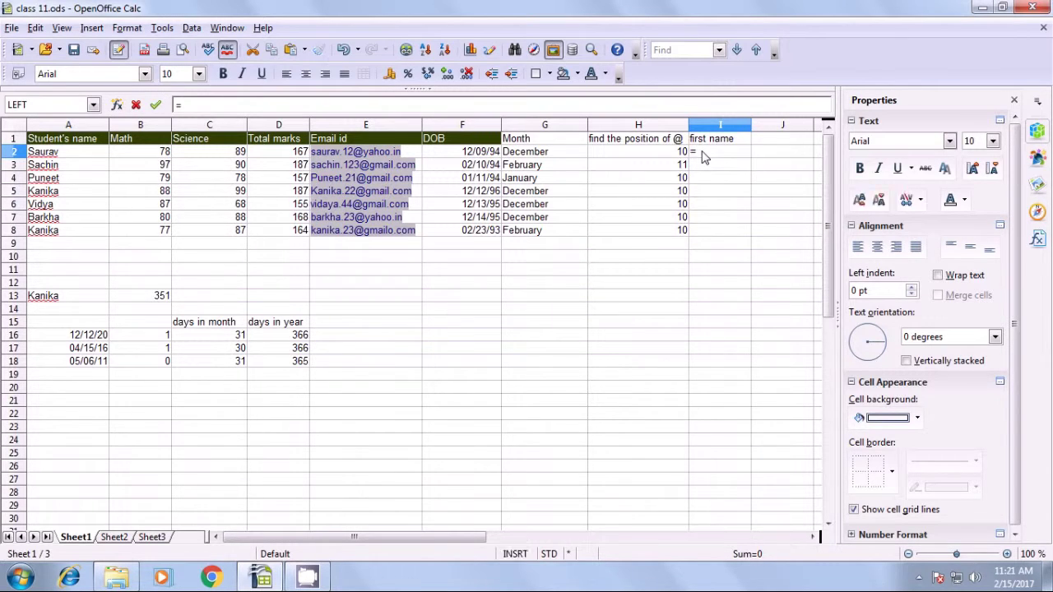
pyautogui.write('left')
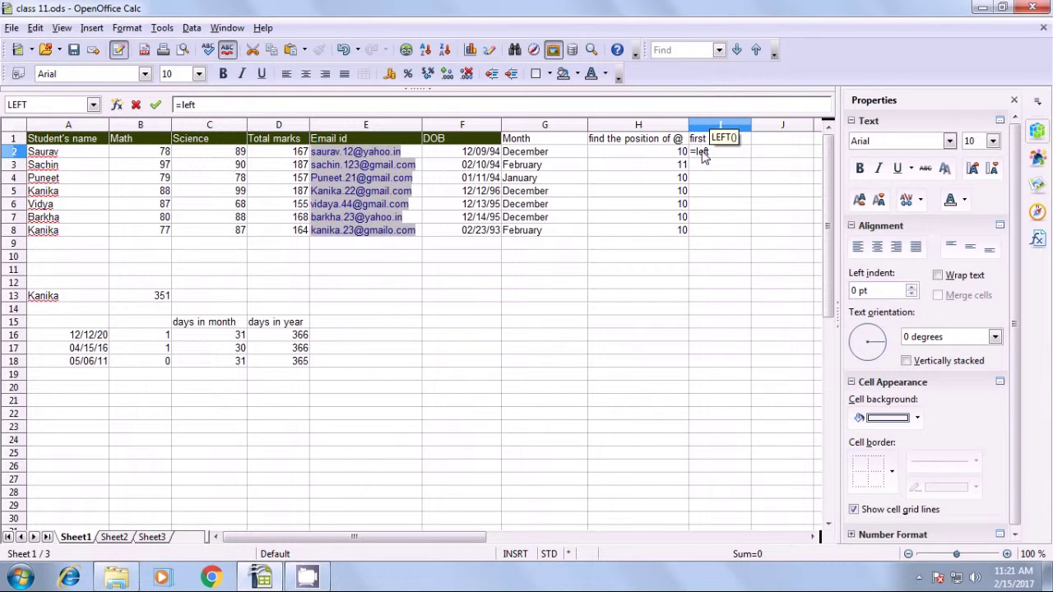
pyautogui.write('(')
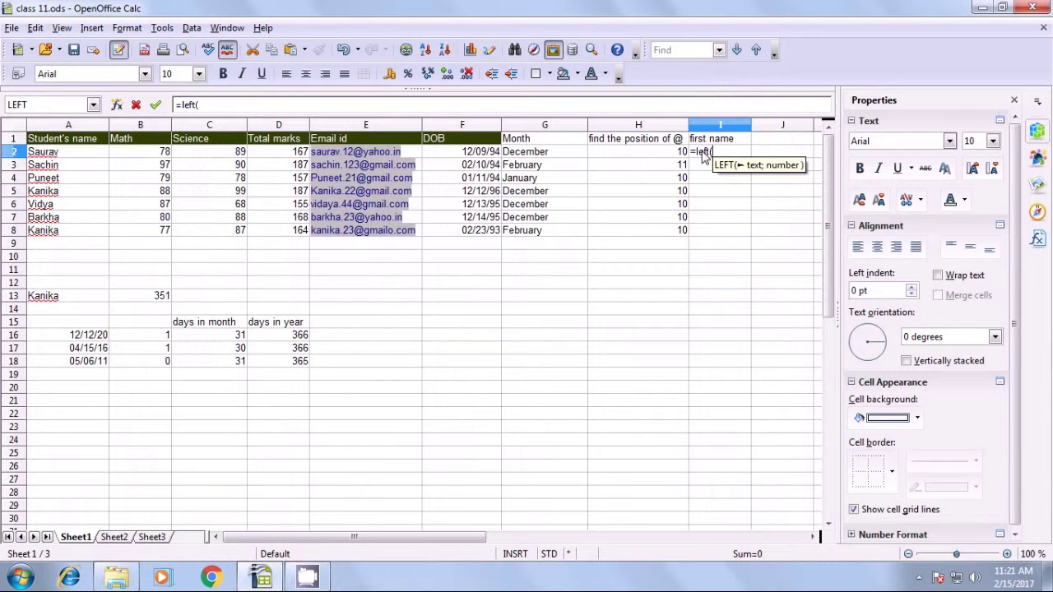
pyautogui.click(416, 157)
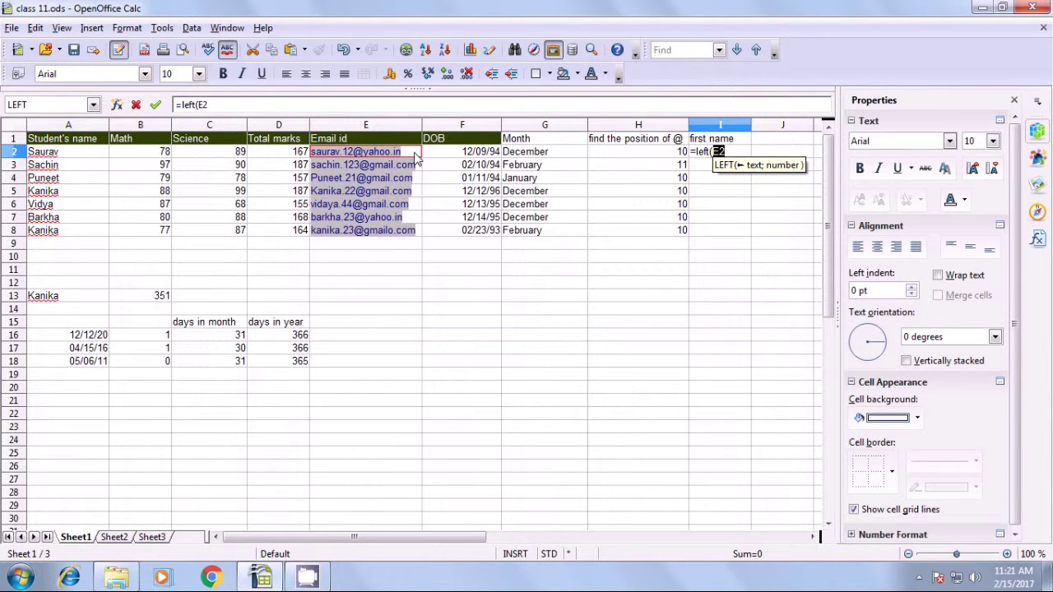
pyautogui.write(';')
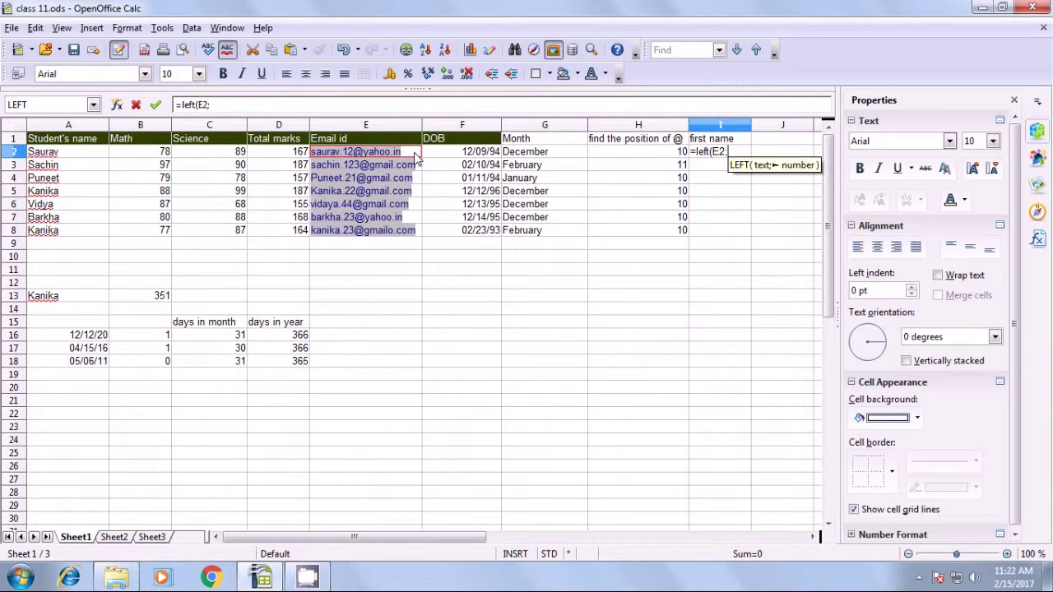
pyautogui.write('6')
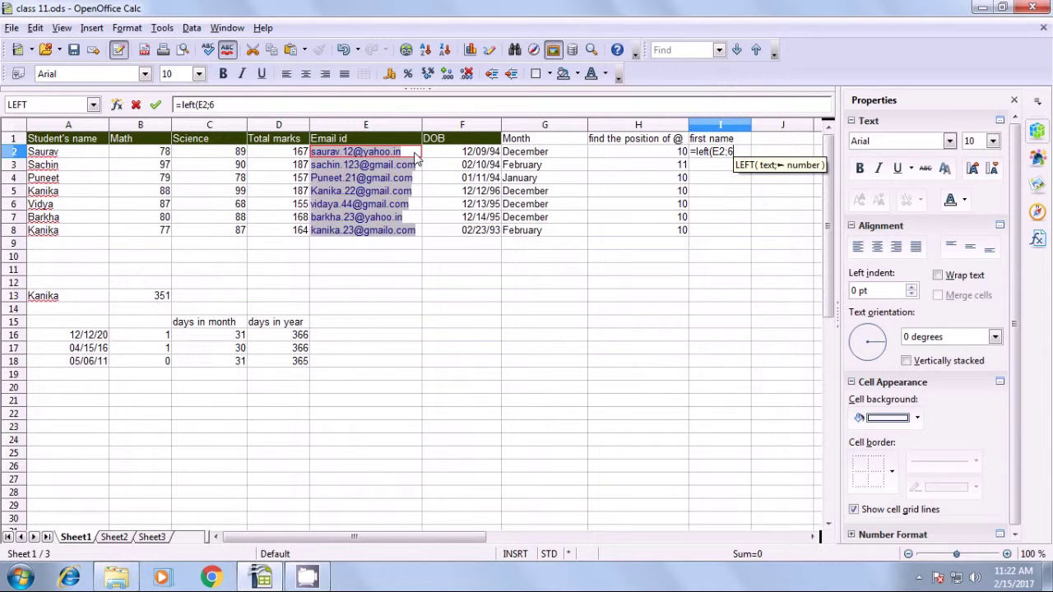
pyautogui.write(')')
pyautogui.press('Return')
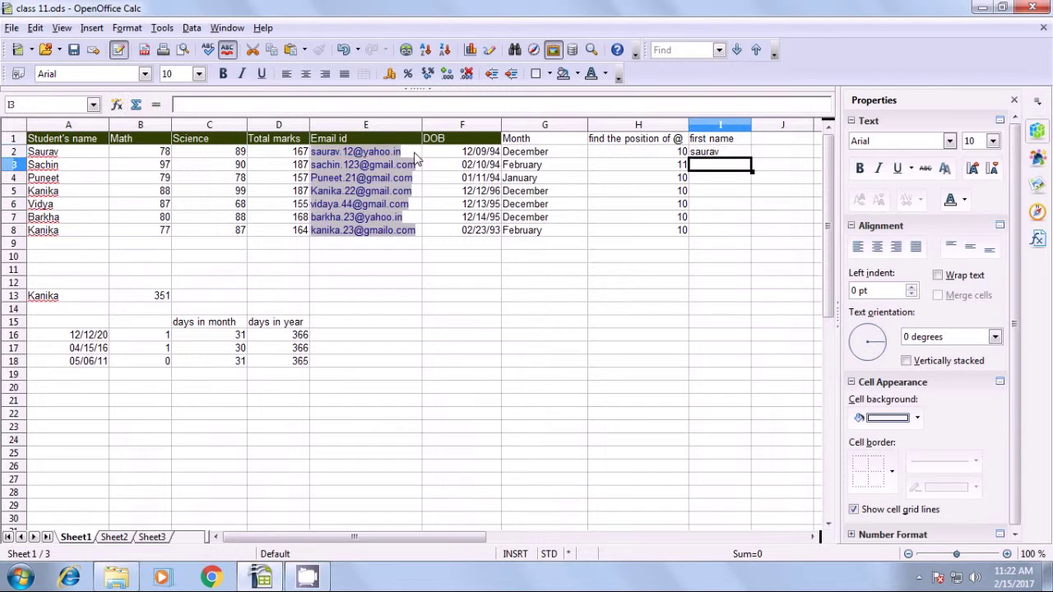
pyautogui.click(703, 155)
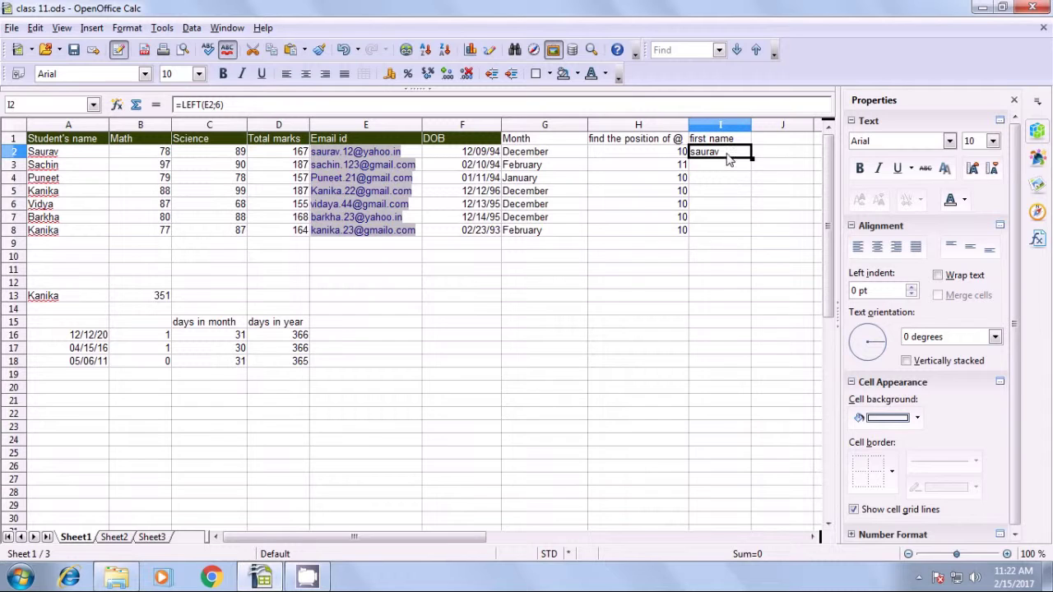
pyautogui.press('BackSpace')
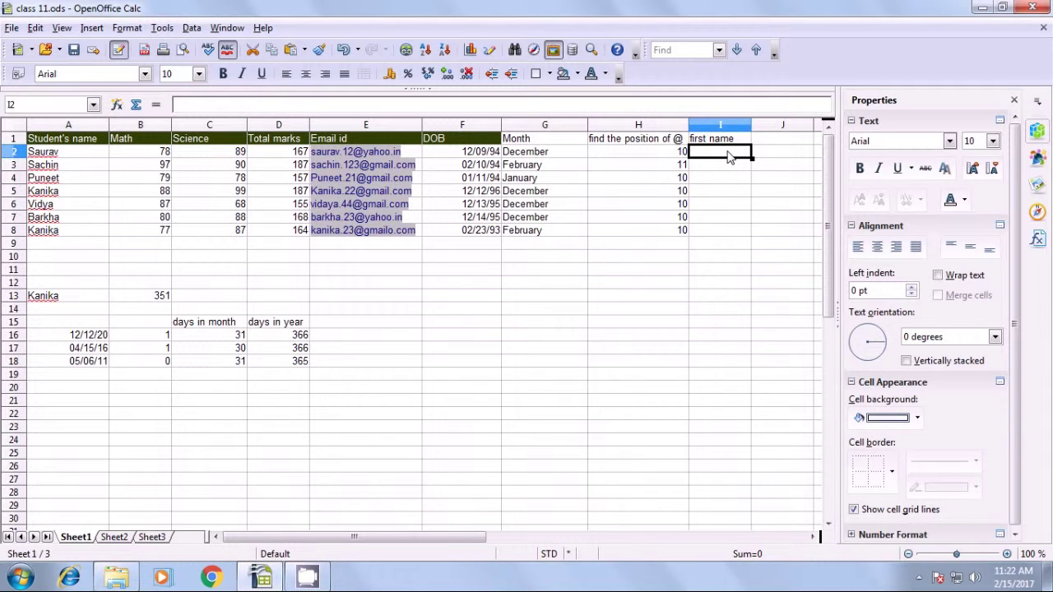
# Enter =LEFT(E2;FIND(".";E2)-1) in I2 to extract the first student's first name.
pyautogui.write('=')
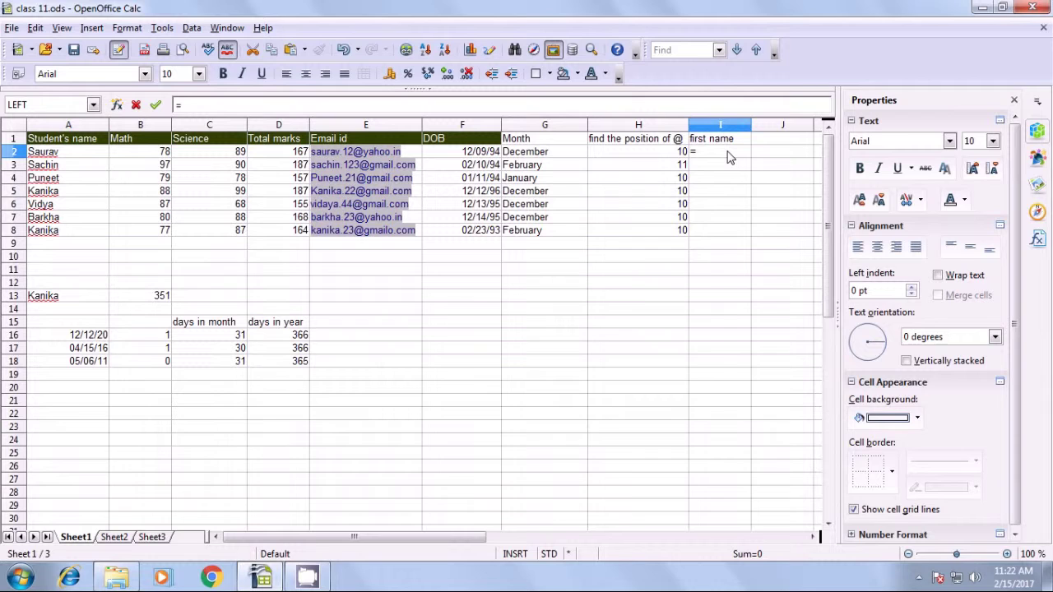
pyautogui.write('left')
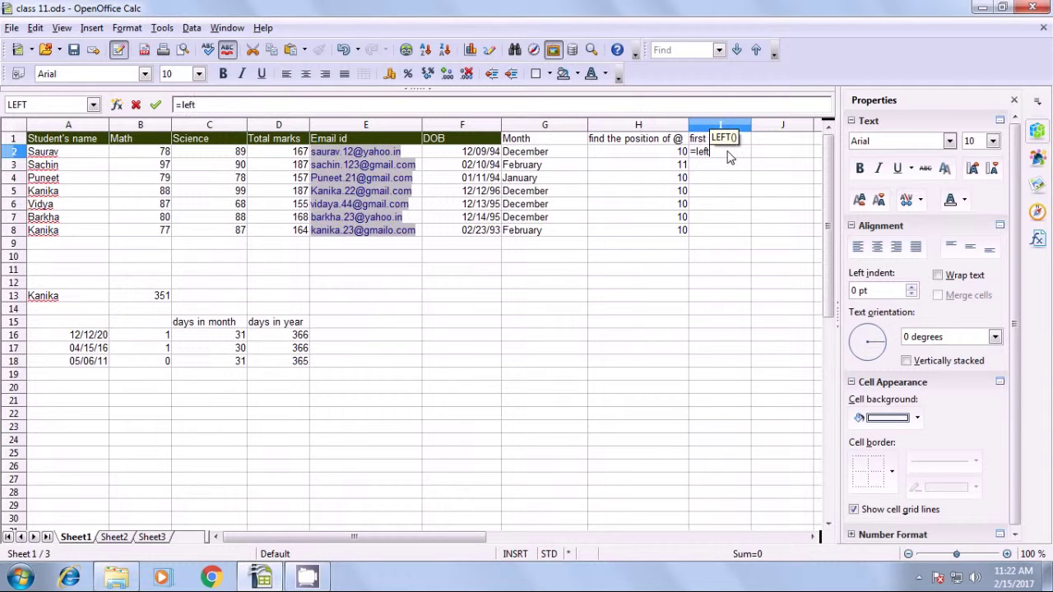
pyautogui.write('(')
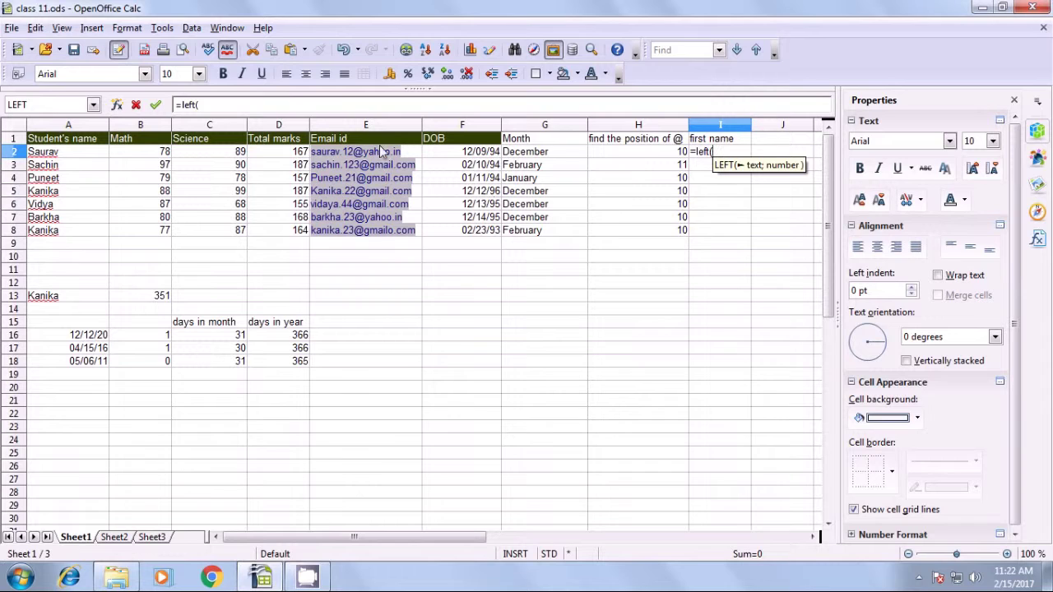
pyautogui.click(416, 157)
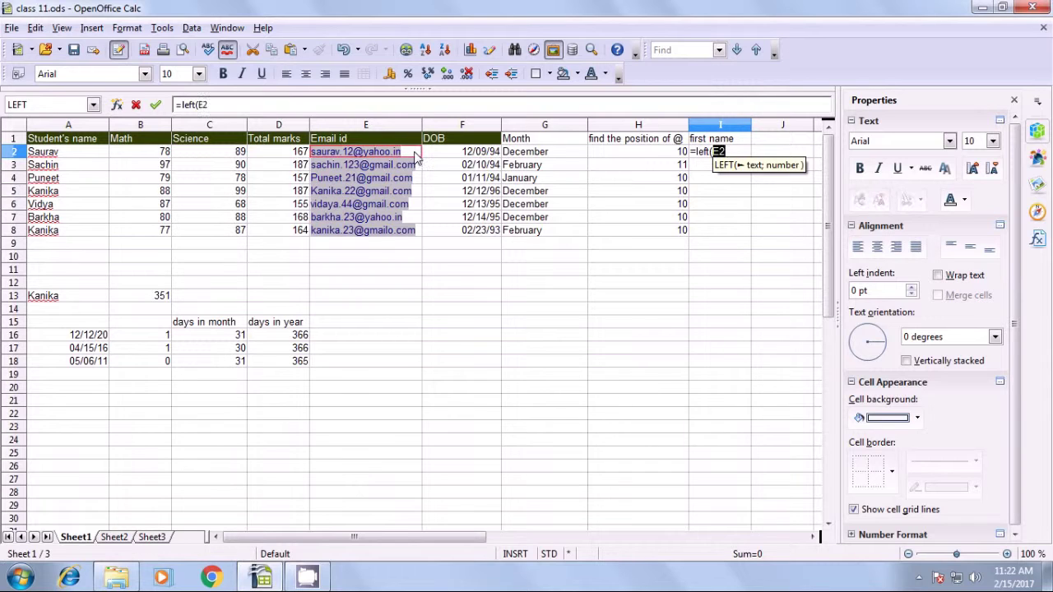
pyautogui.write(';')
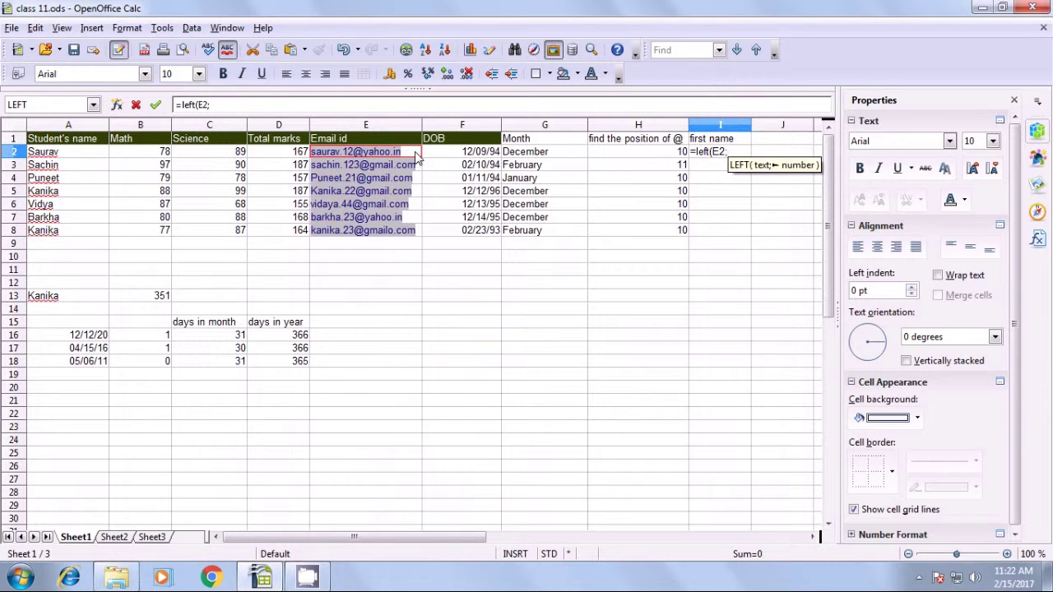
pyautogui.write('find')
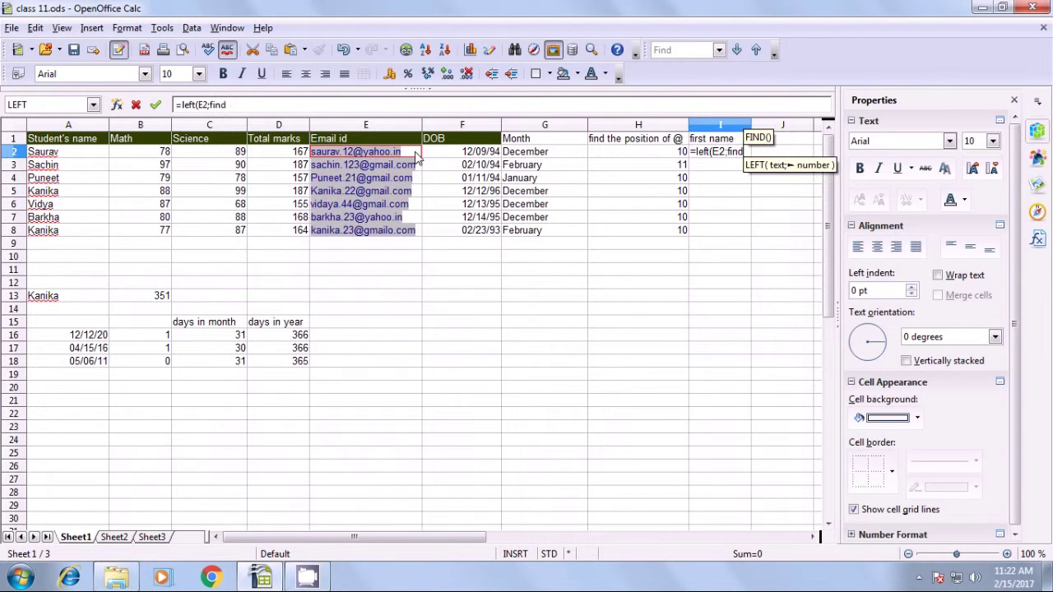
pyautogui.write('(')
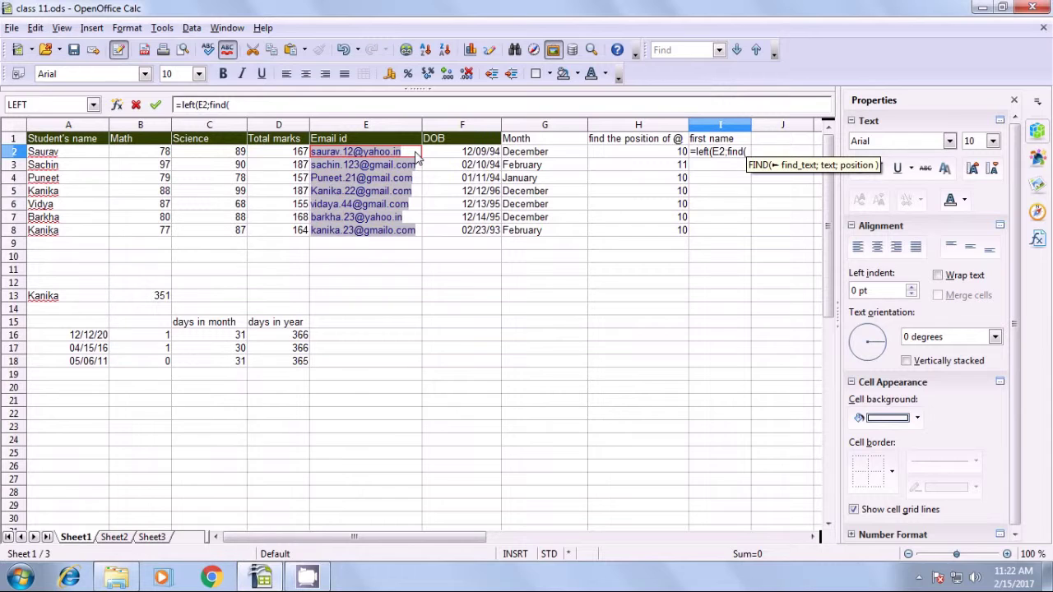
pyautogui.write('"')
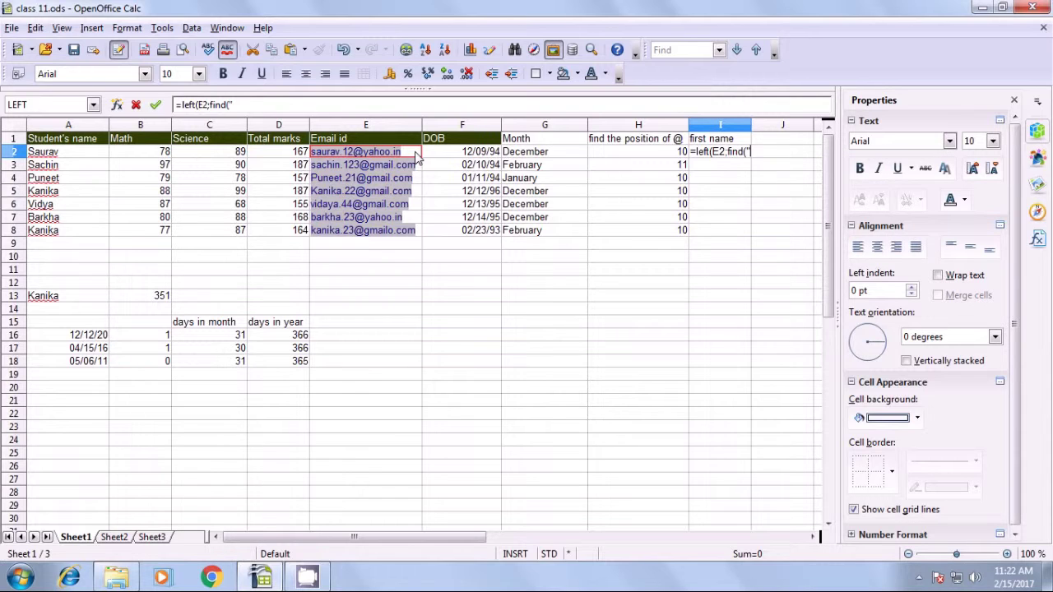
pyautogui.write('."')
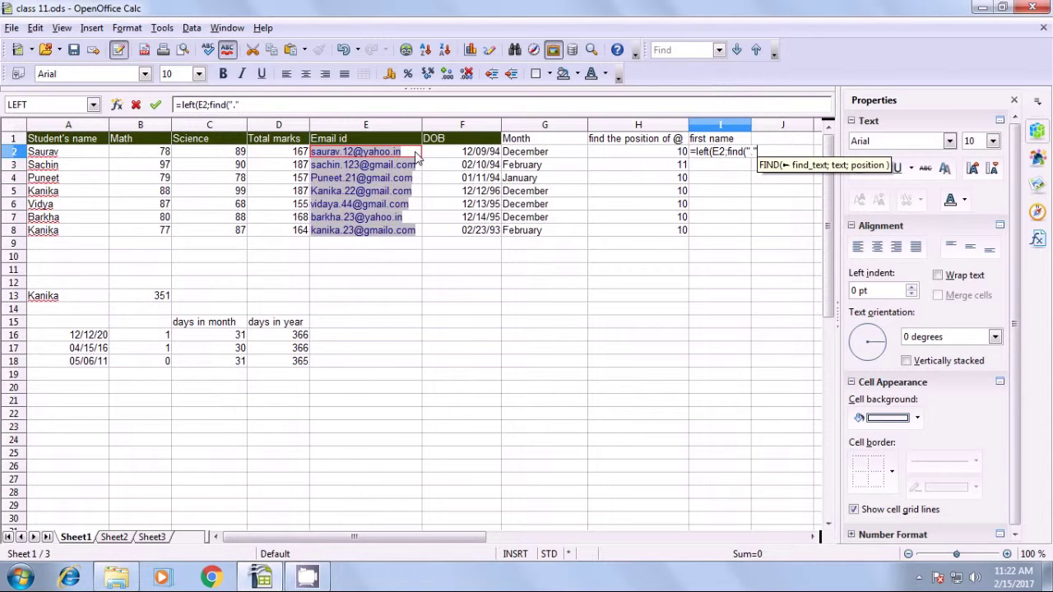
pyautogui.write(';')
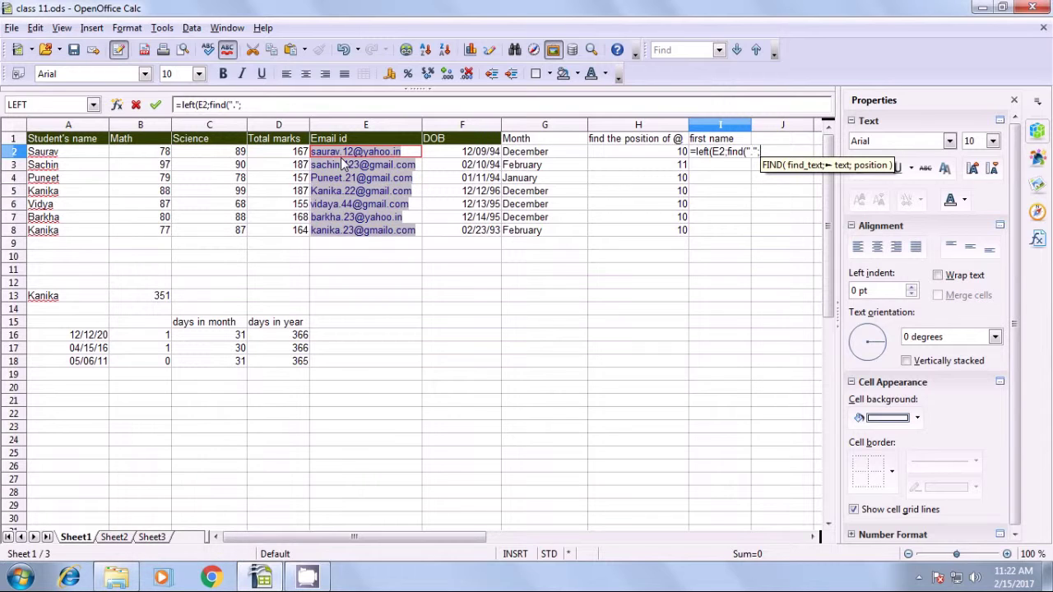
pyautogui.click(417, 156)
pyautogui.write(')')
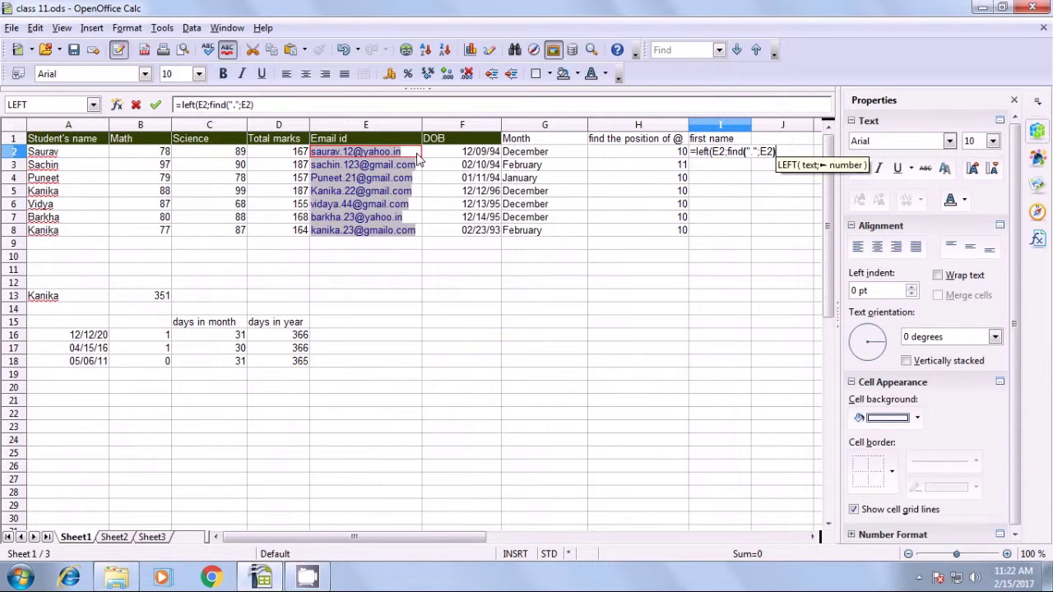
pyautogui.write('-1')
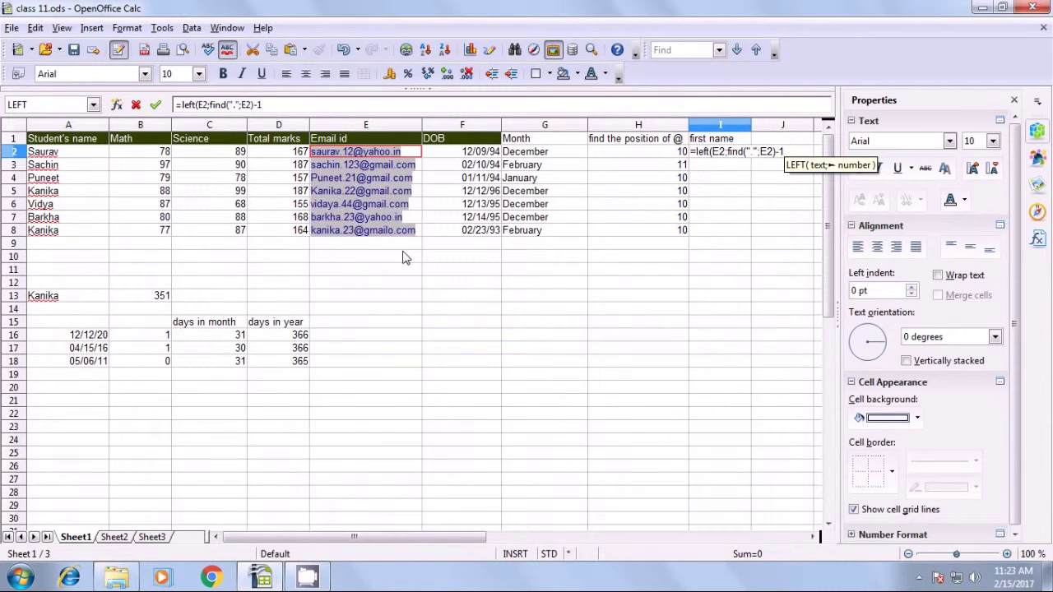
pyautogui.write(')')
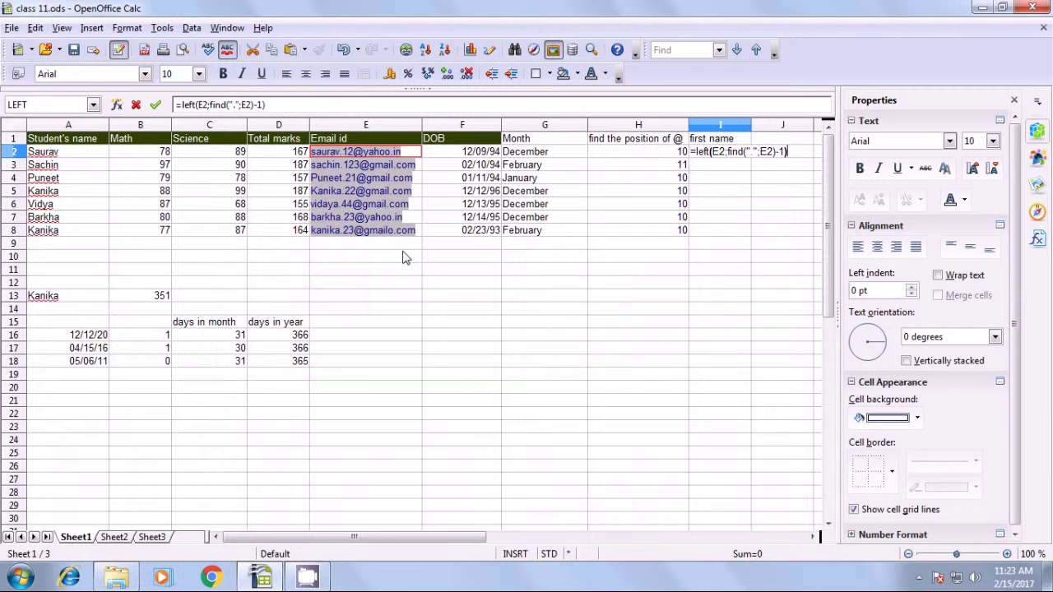
pyautogui.press('Return')
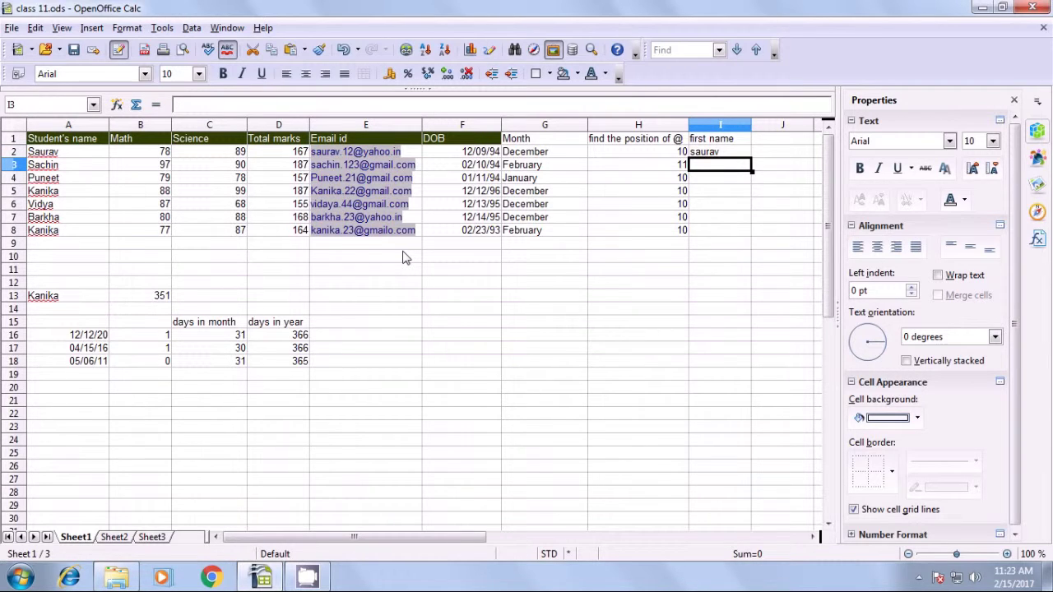
# Fill the first-name formula from I2 down to I8 and check each copied cell.
pyautogui.click(711, 153)
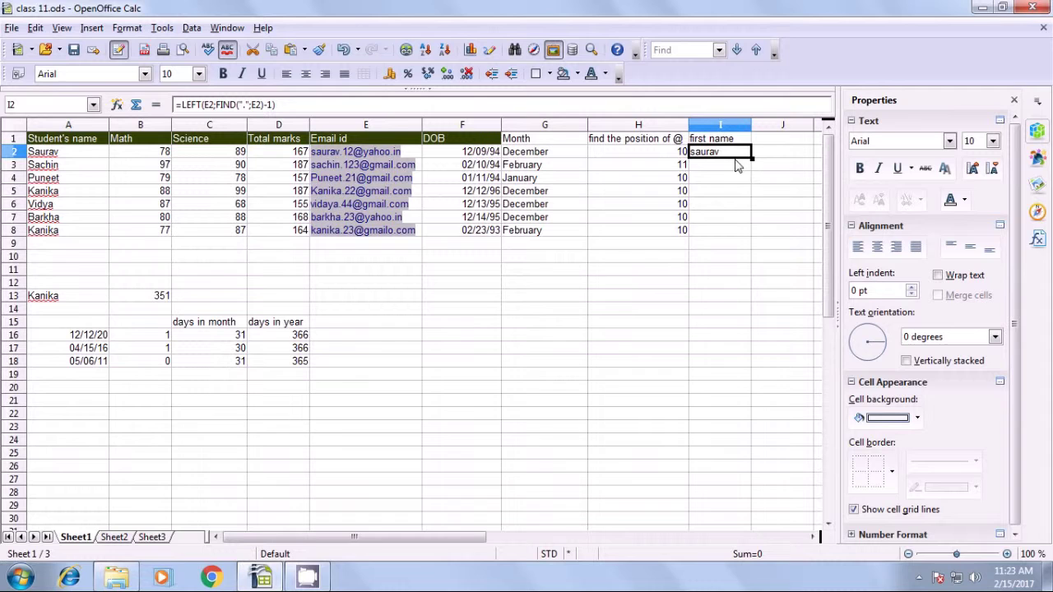
pyautogui.moveTo(751, 158); pyautogui.dragTo(750, 236)
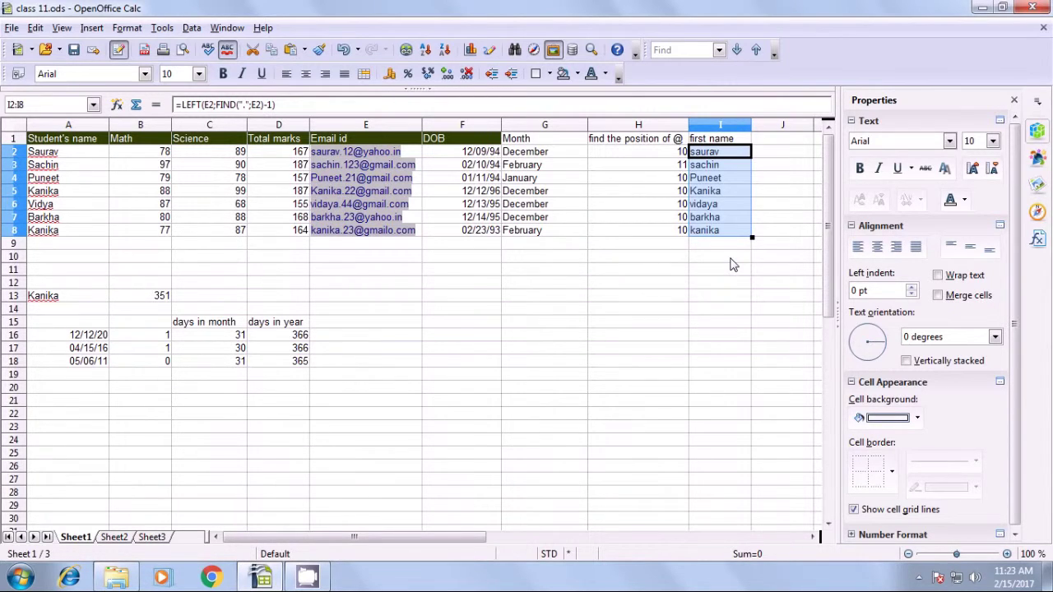
pyautogui.click(731, 260)
pyautogui.click(717, 155)
pyautogui.click(718, 166)
pyautogui.click(716, 179)
pyautogui.click(716, 192)
pyautogui.click(714, 206)
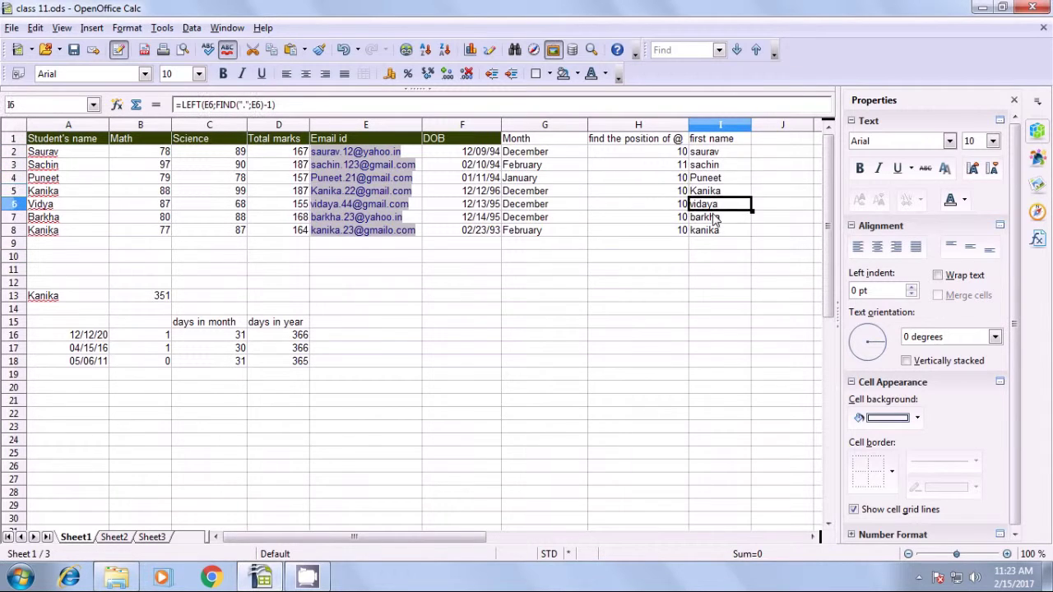
pyautogui.click(714, 219)
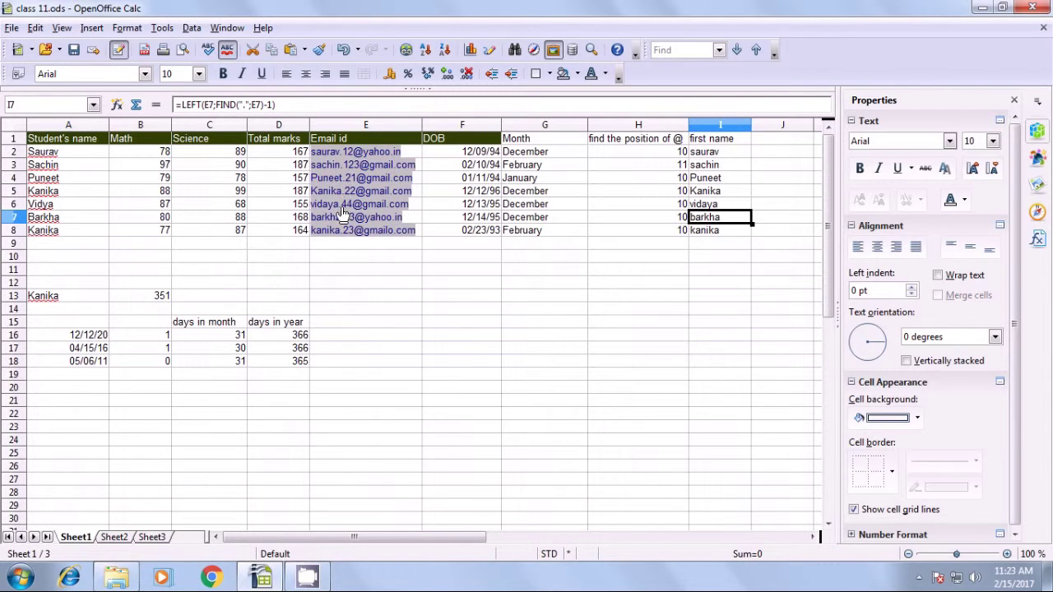
pyautogui.click(687, 281)
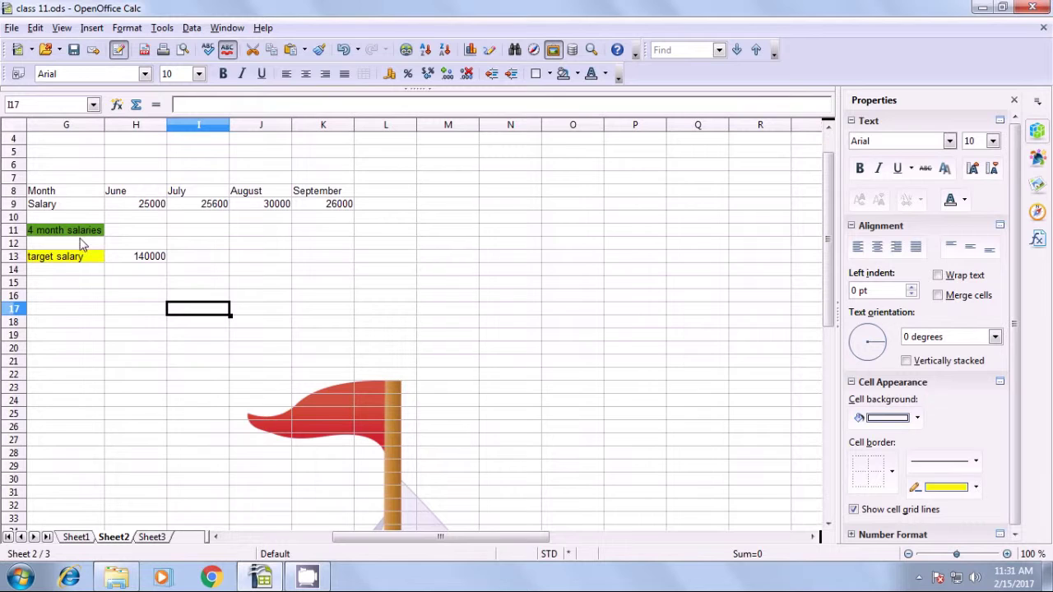
pyautogui.moveTo(63, 194); pyautogui.dragTo(327, 260)
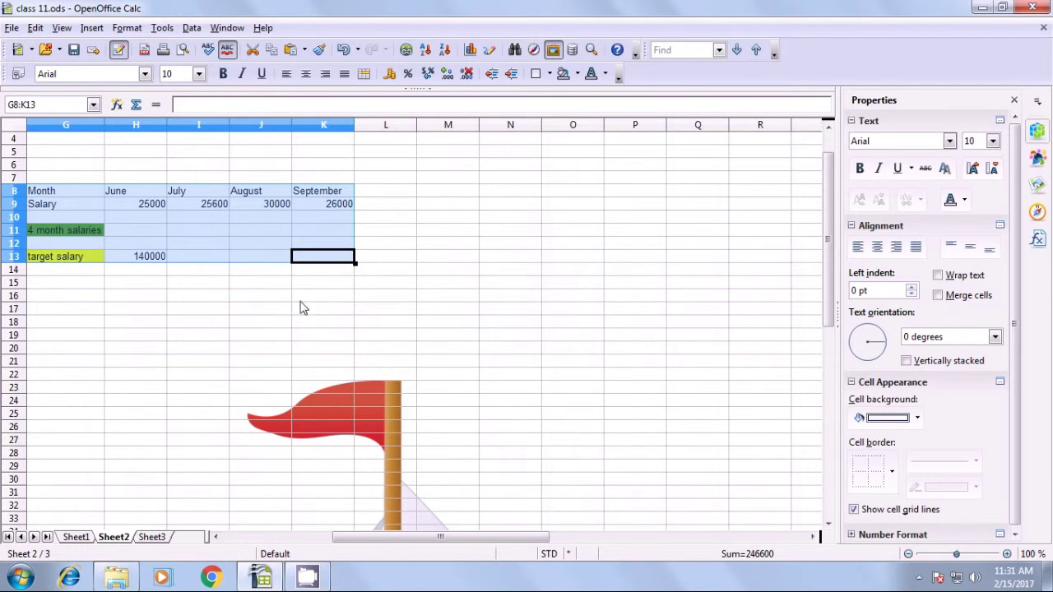
pyautogui.click(242, 322)
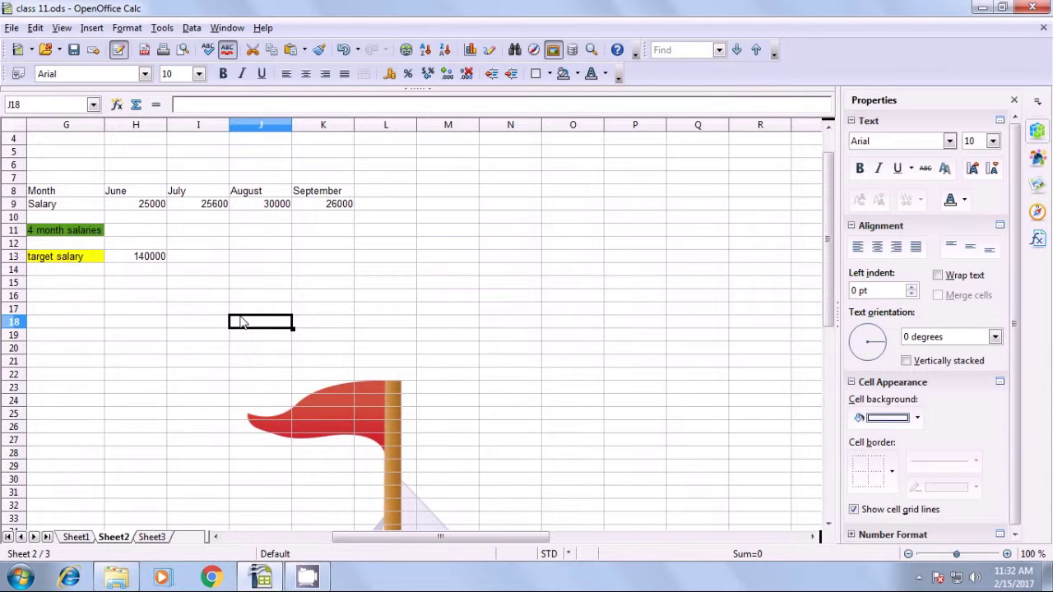
pyautogui.click(55, 206)
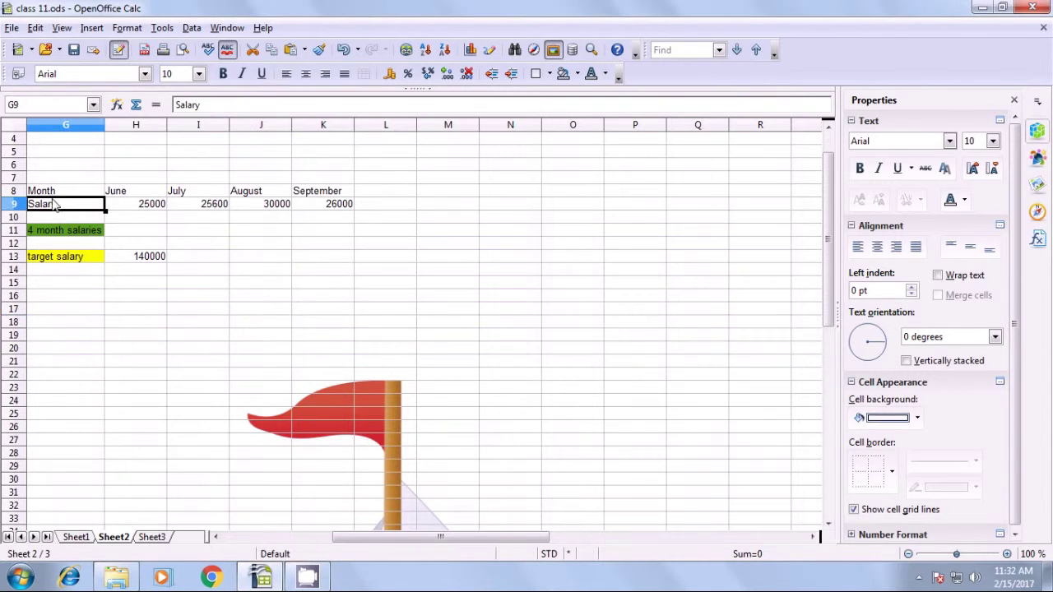
pyautogui.click(97, 191)
pyautogui.click(118, 193)
pyautogui.click(216, 194)
pyautogui.click(246, 194)
pyautogui.click(313, 194)
pyautogui.click(62, 207)
pyautogui.click(133, 206)
pyautogui.click(239, 205)
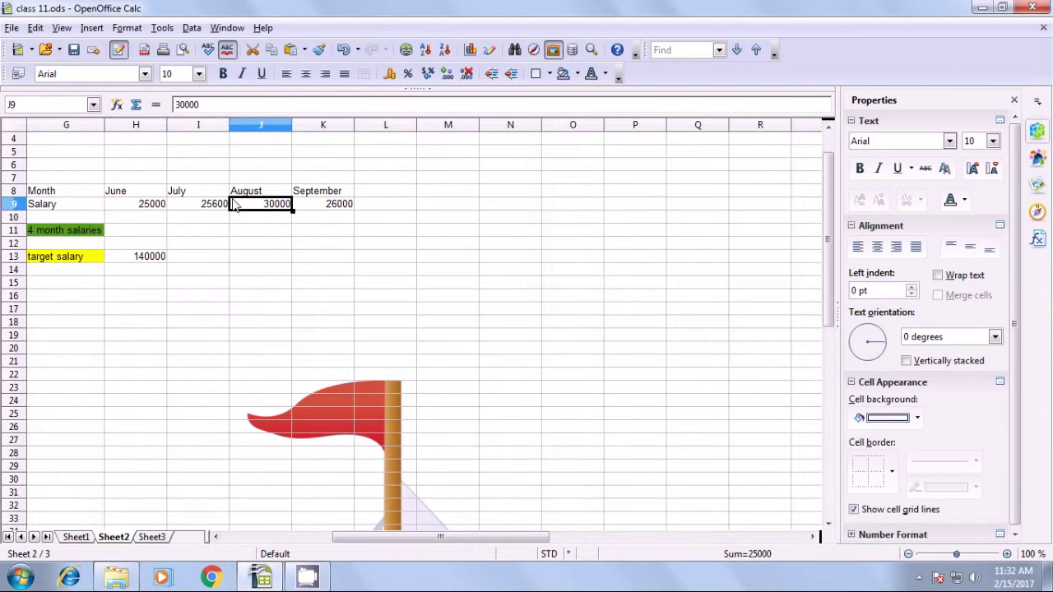
pyautogui.click(321, 205)
pyautogui.click(201, 217)
pyautogui.click(48, 232)
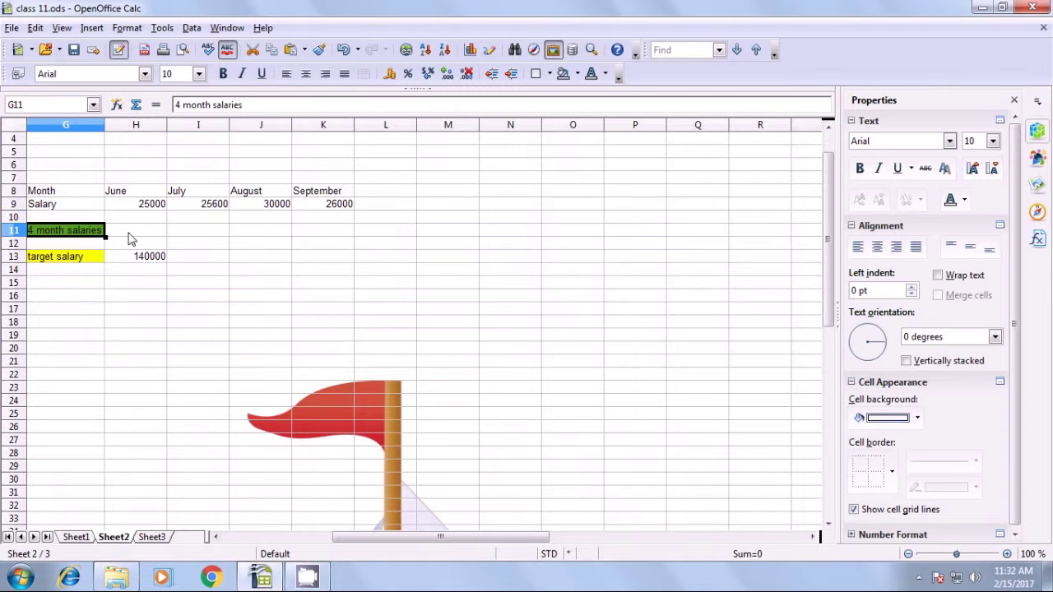
pyautogui.click(136, 235)
pyautogui.click(82, 260)
pyautogui.click(147, 258)
pyautogui.click(136, 232)
# Enter =SUM(H9:K9) in H11, giving 106600, and compare it with the 140000 target.
pyautogui.write('=sum')
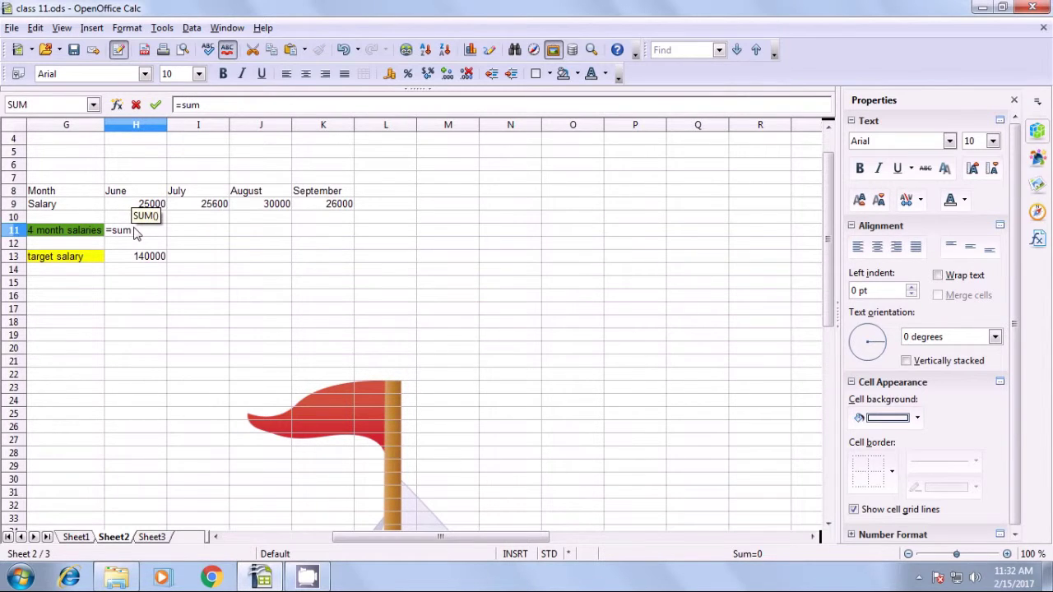
pyautogui.write('(')
pyautogui.moveTo(147, 204); pyautogui.dragTo(323, 207)
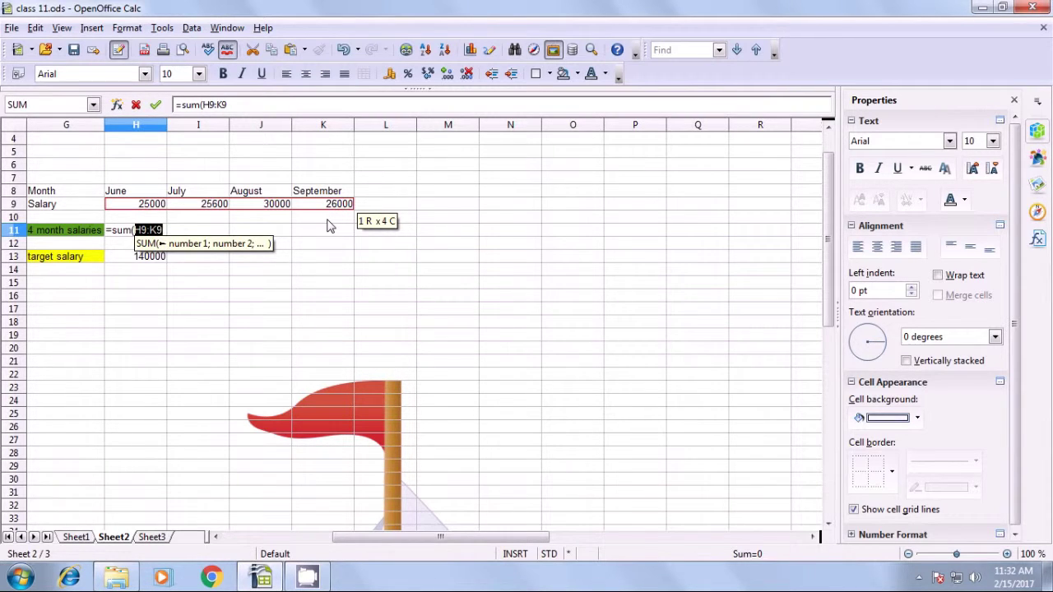
pyautogui.write(')')
pyautogui.press('Return')
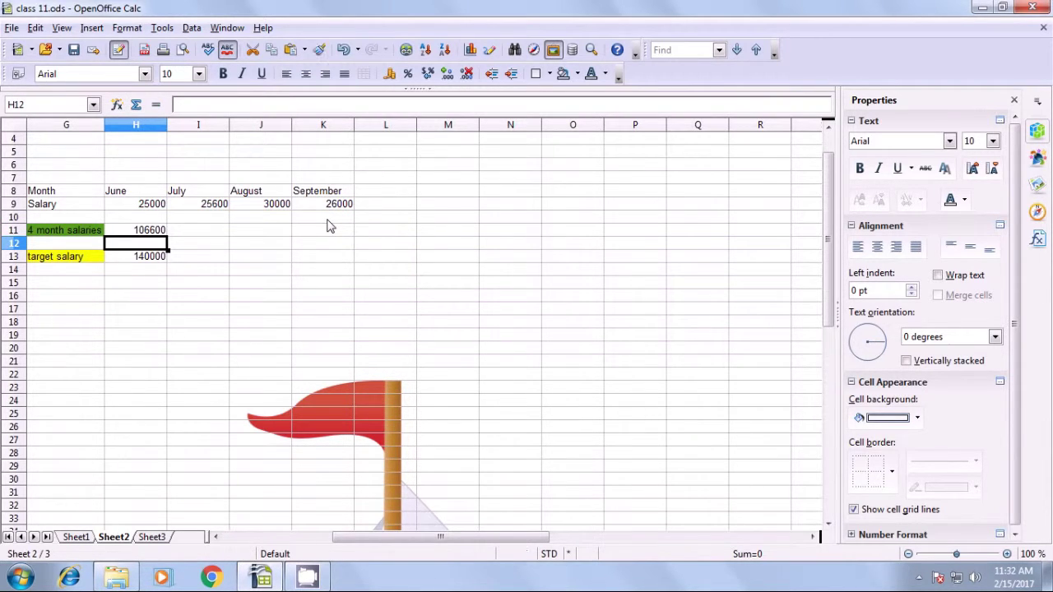
pyautogui.click(141, 236)
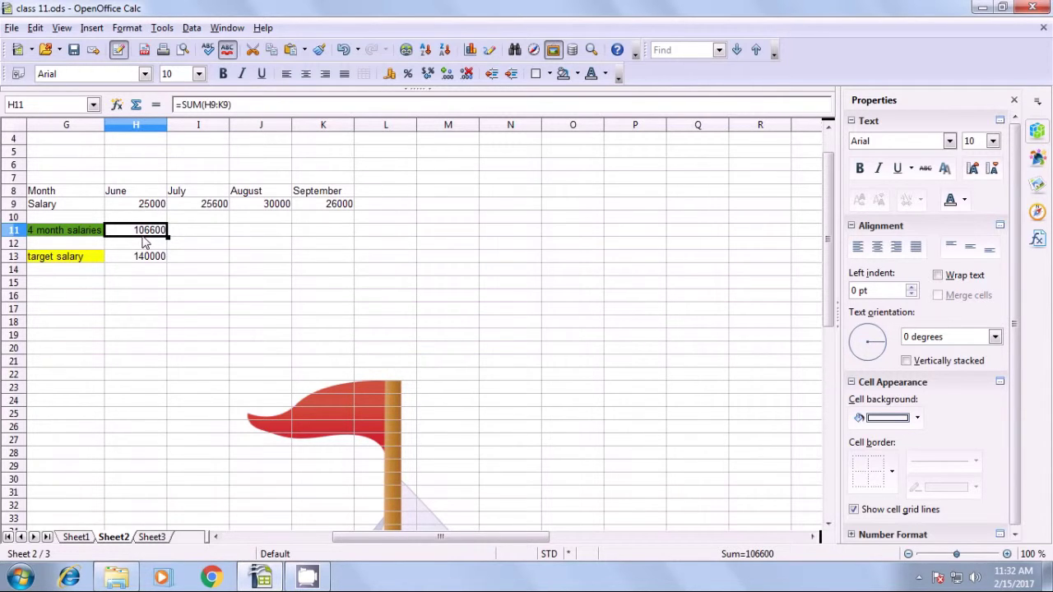
pyautogui.click(142, 263)
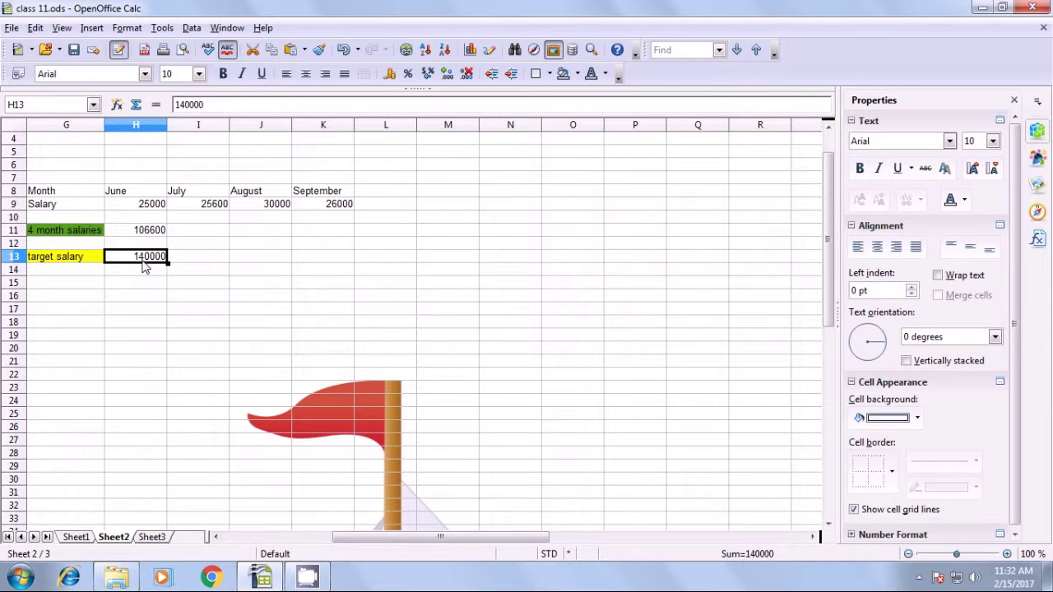
pyautogui.click(144, 236)
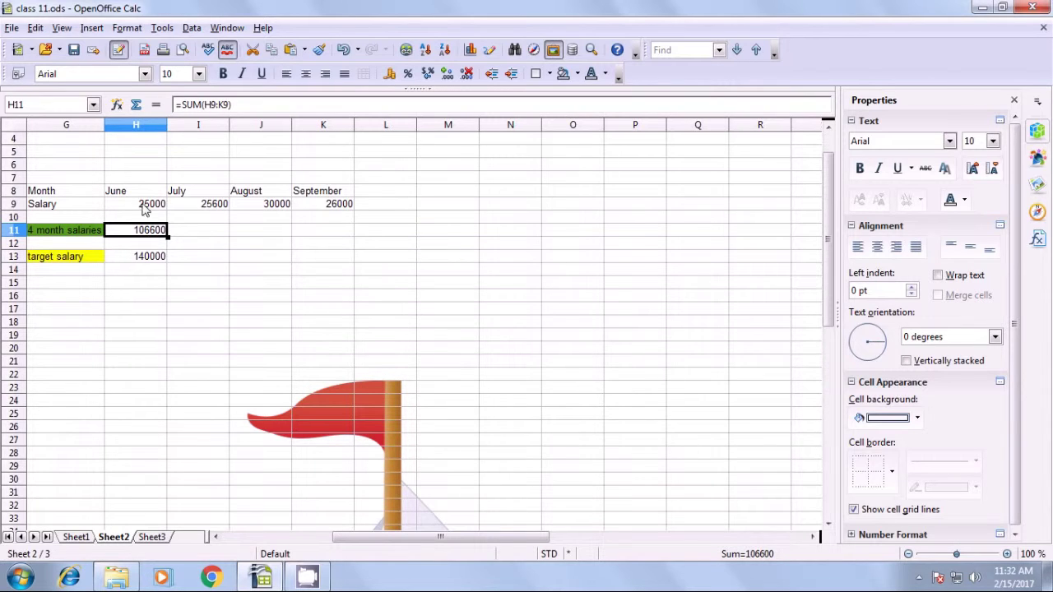
pyautogui.click(139, 262)
pyautogui.click(147, 234)
pyautogui.click(161, 29)
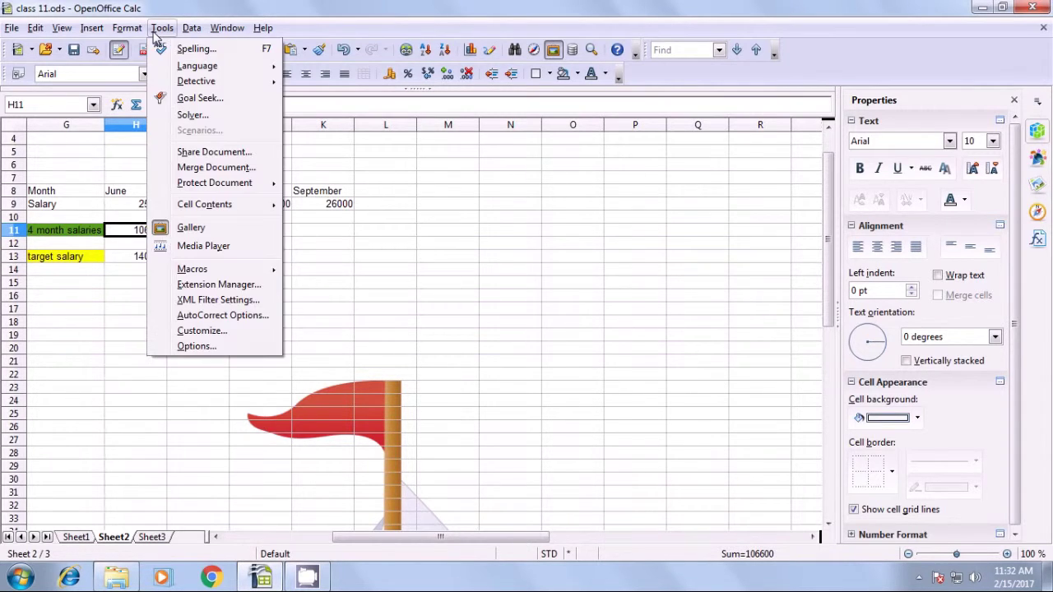
# Run Solver with target $H$11 equal to 140000, varying the June and July salaries H9:I9.
pyautogui.click(194, 120)
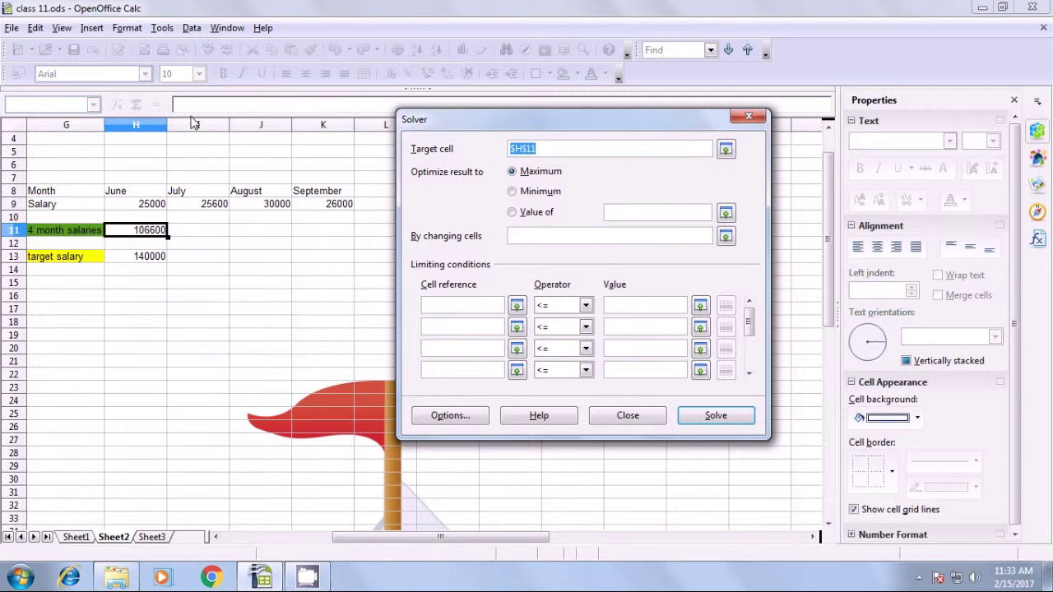
pyautogui.click(512, 212)
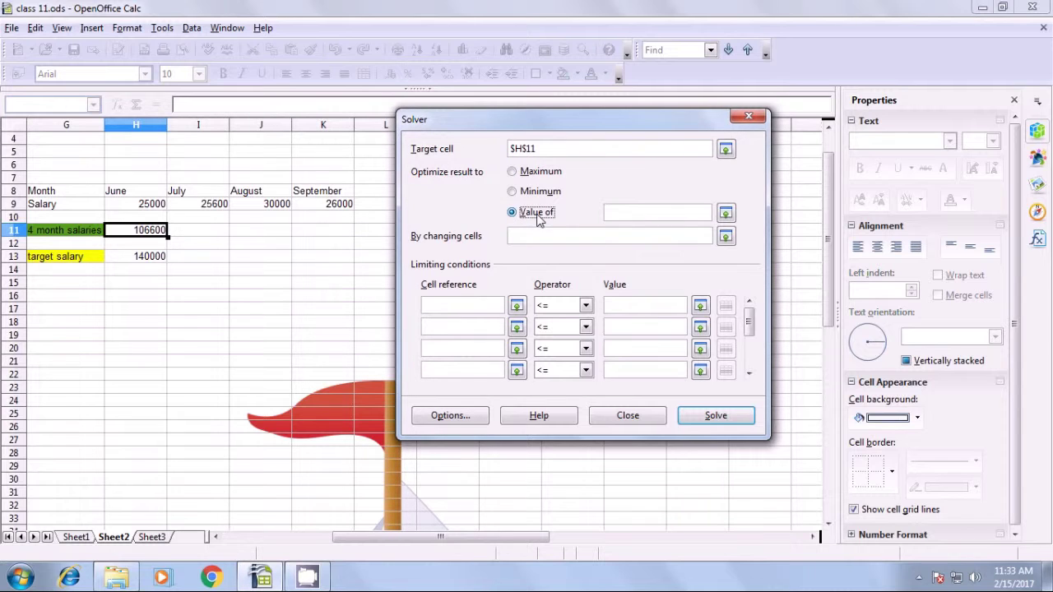
pyautogui.click(616, 212)
pyautogui.write('140000')
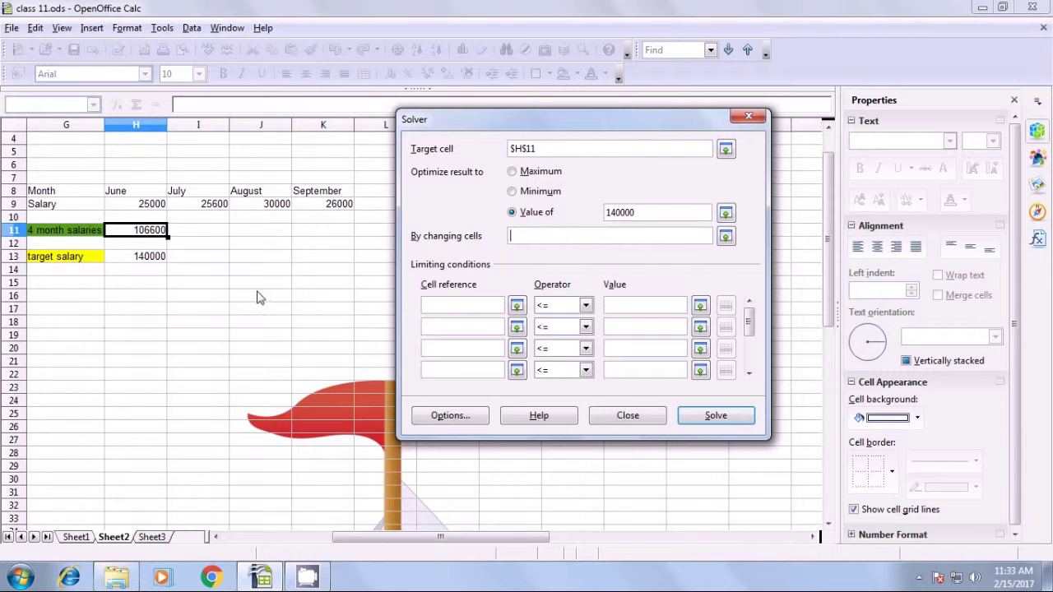
pyautogui.moveTo(138, 204); pyautogui.dragTo(220, 212)
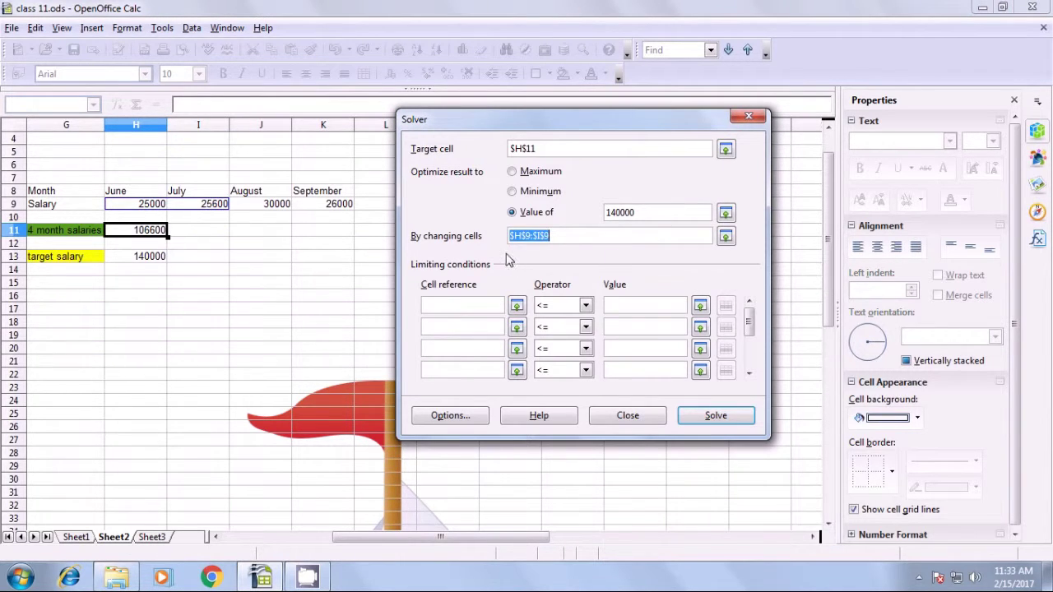
pyautogui.click(714, 419)
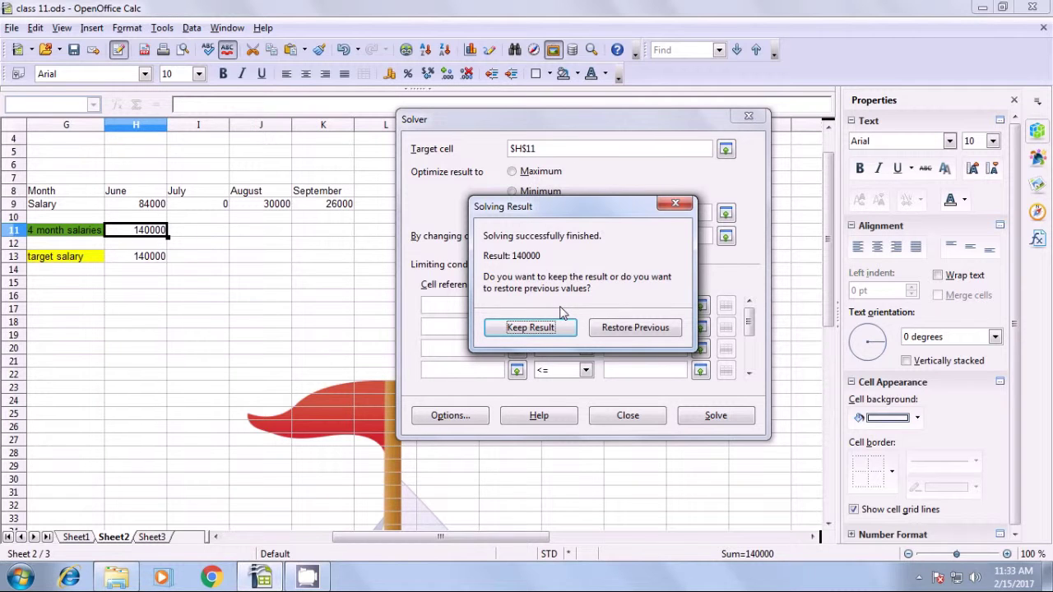
# Keep the Solver result and verify June 84000, July 0 and total 140000.
pyautogui.click(521, 328)
pyautogui.click(270, 310)
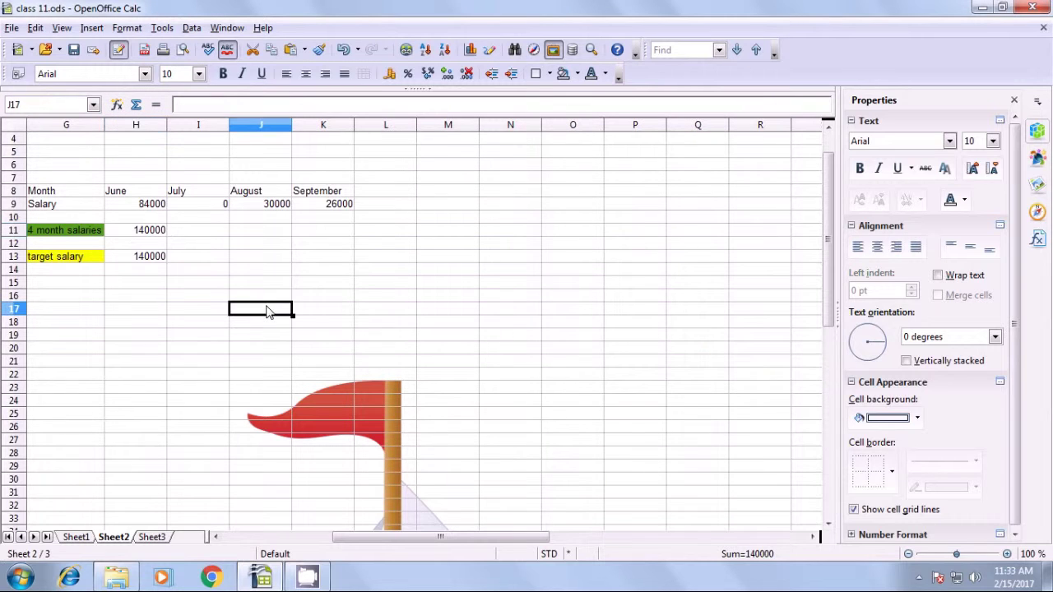
pyautogui.click(56, 215)
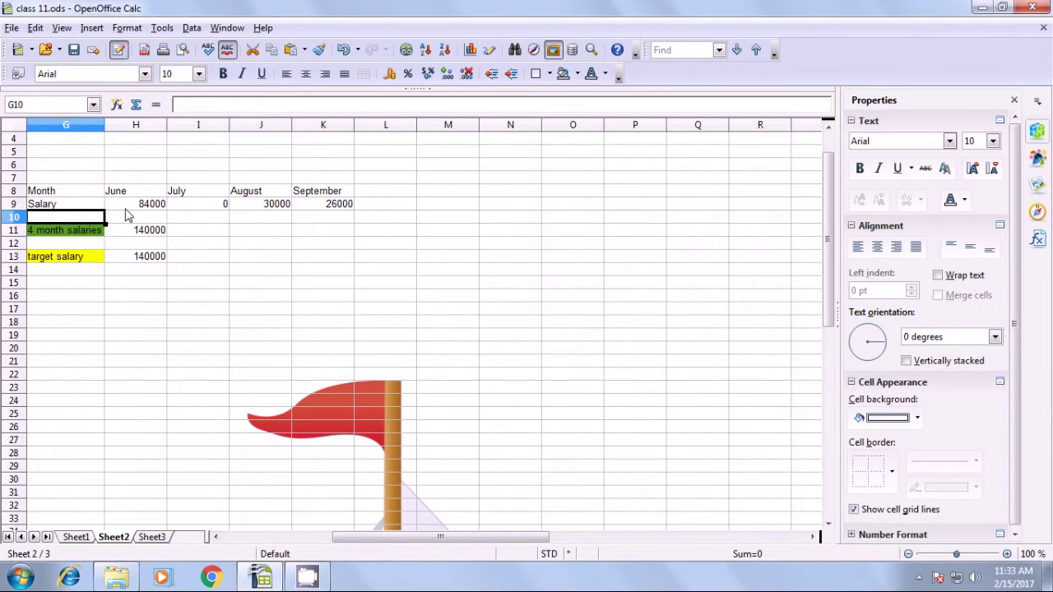
pyautogui.click(154, 207)
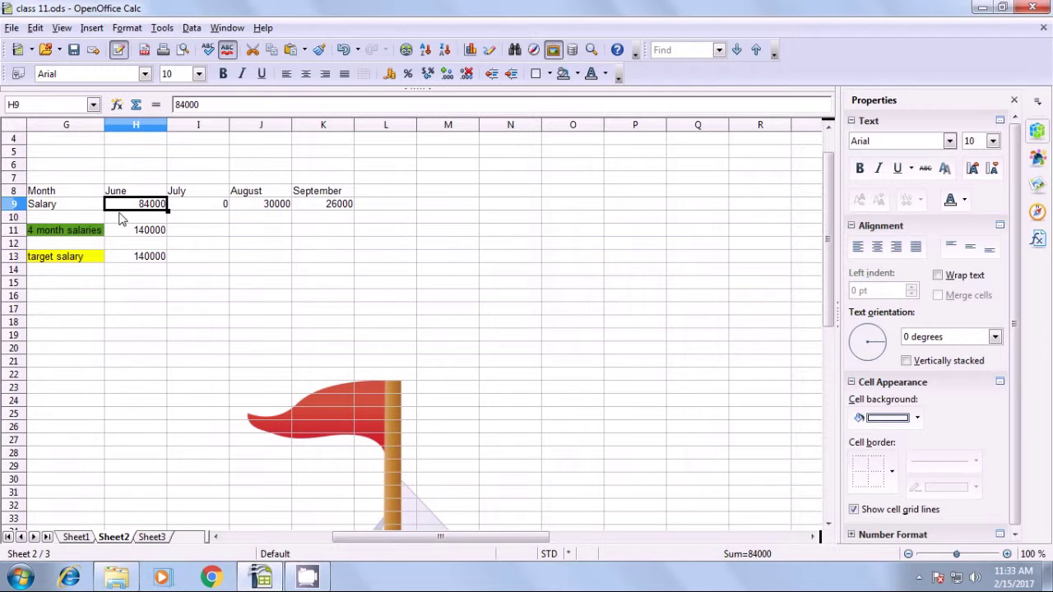
pyautogui.click(195, 207)
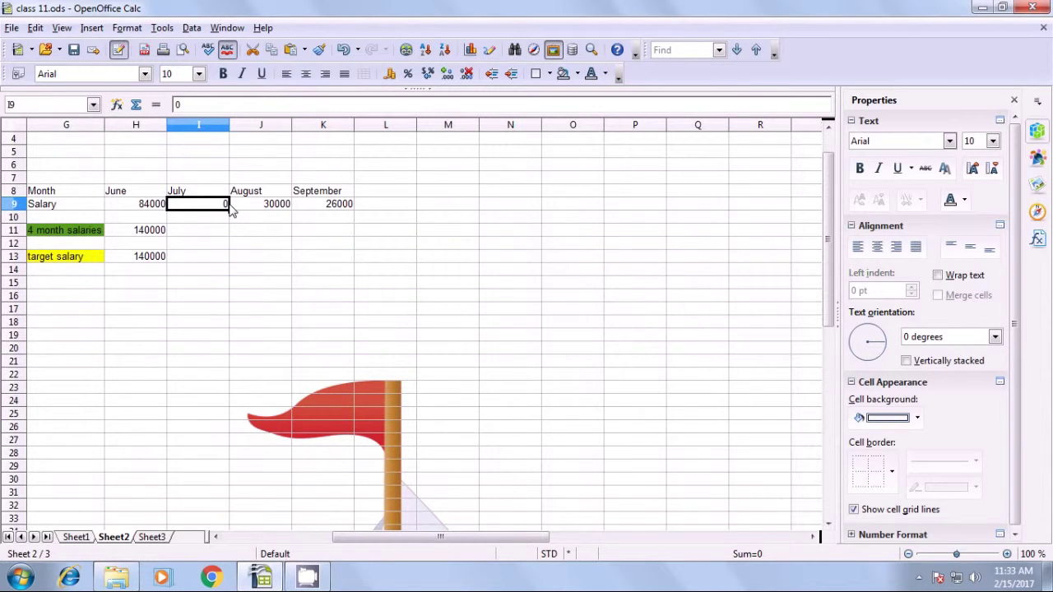
pyautogui.click(138, 234)
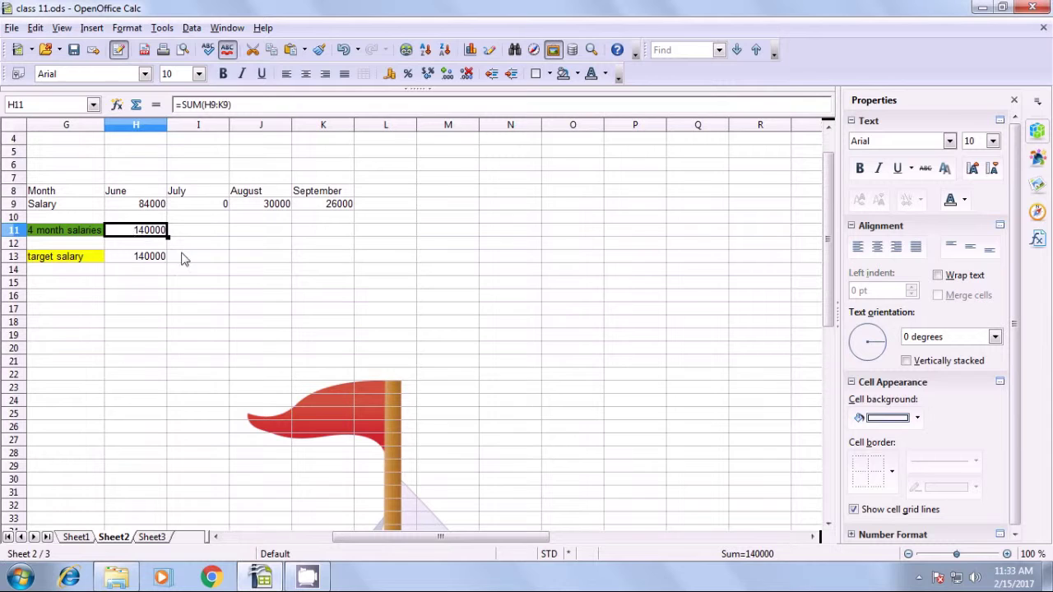
pyautogui.click(253, 260)
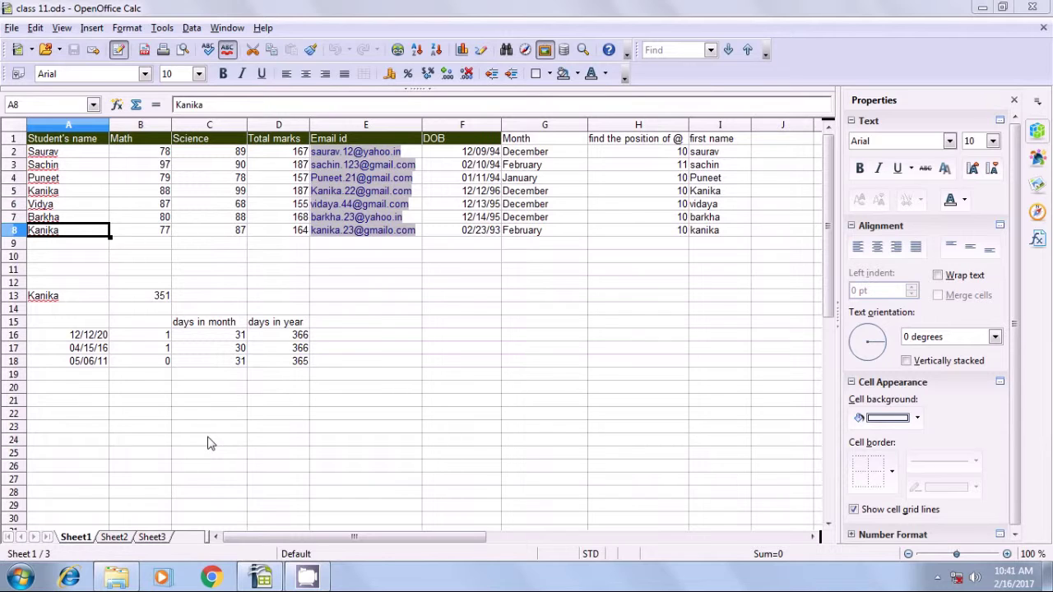
# Enter =COUNTIF(A2:A8;A13) in A21 to count the A13 name in the list, returning 2.
pyautogui.click(91, 405)
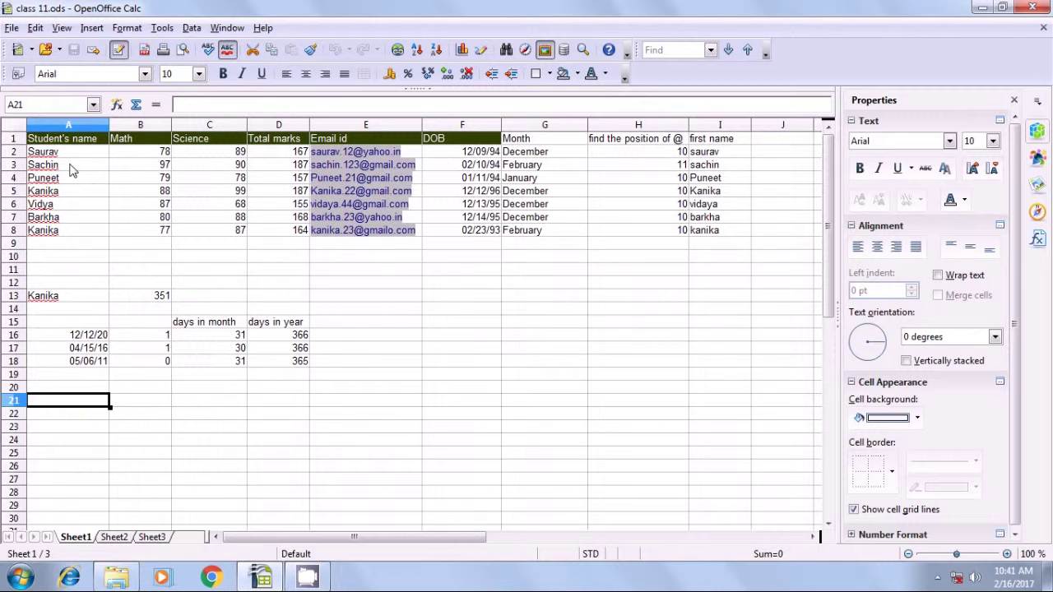
pyautogui.click(50, 298)
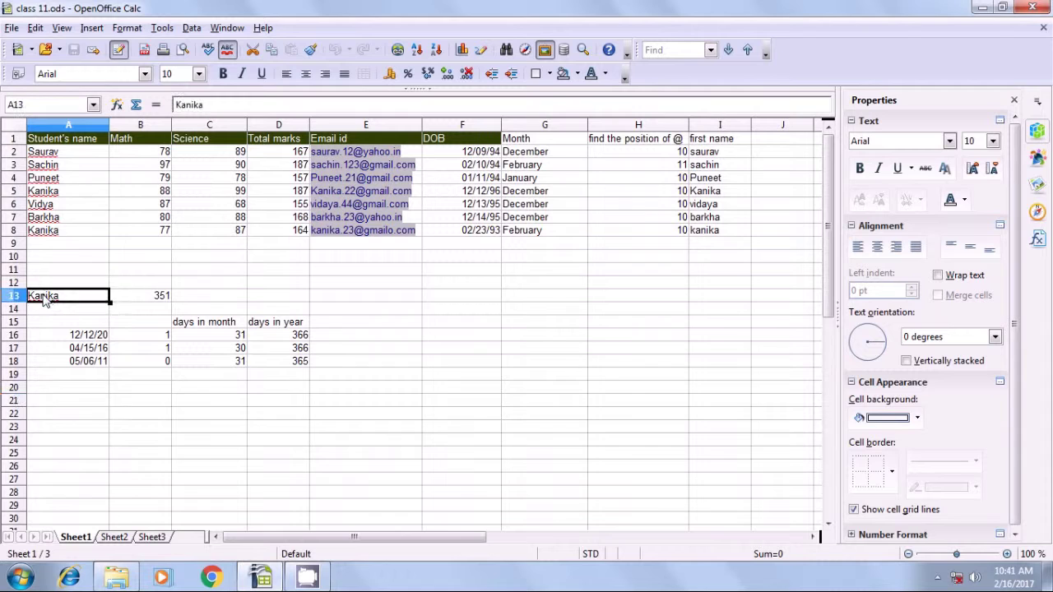
pyautogui.click(57, 405)
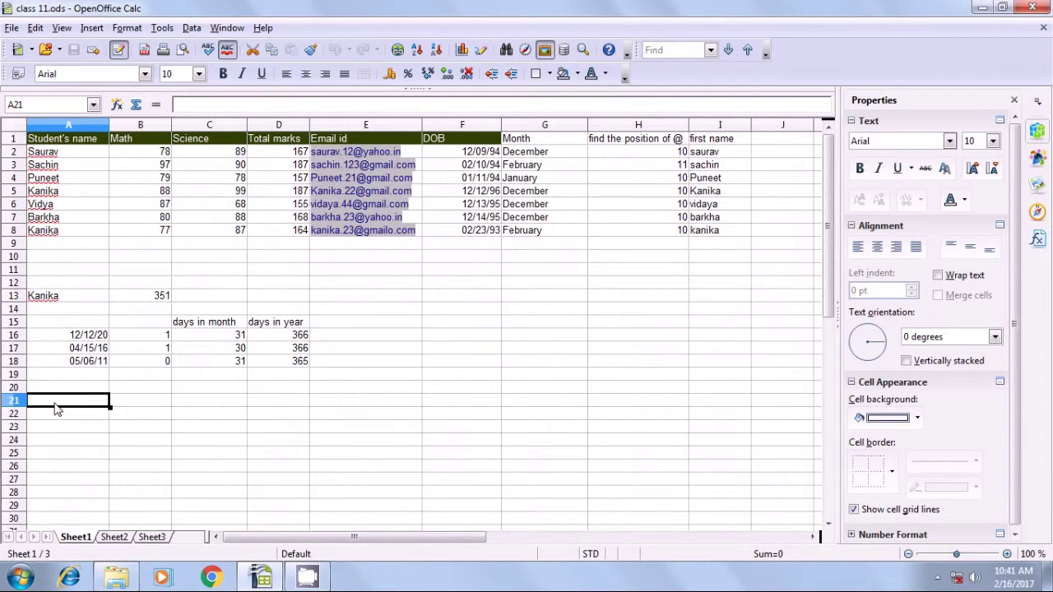
pyautogui.write('=c')
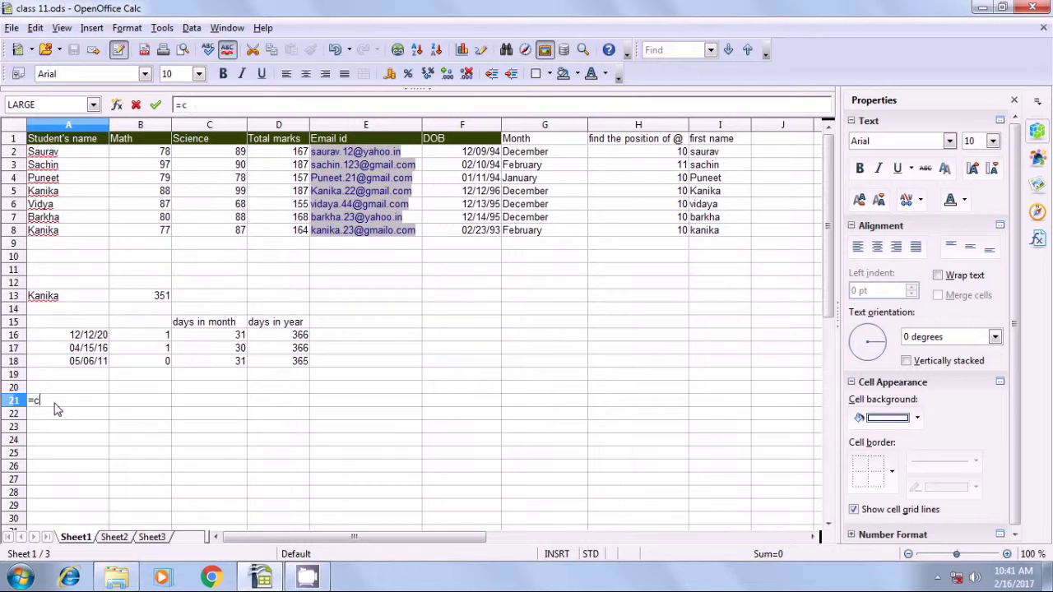
pyautogui.write('ountif(')
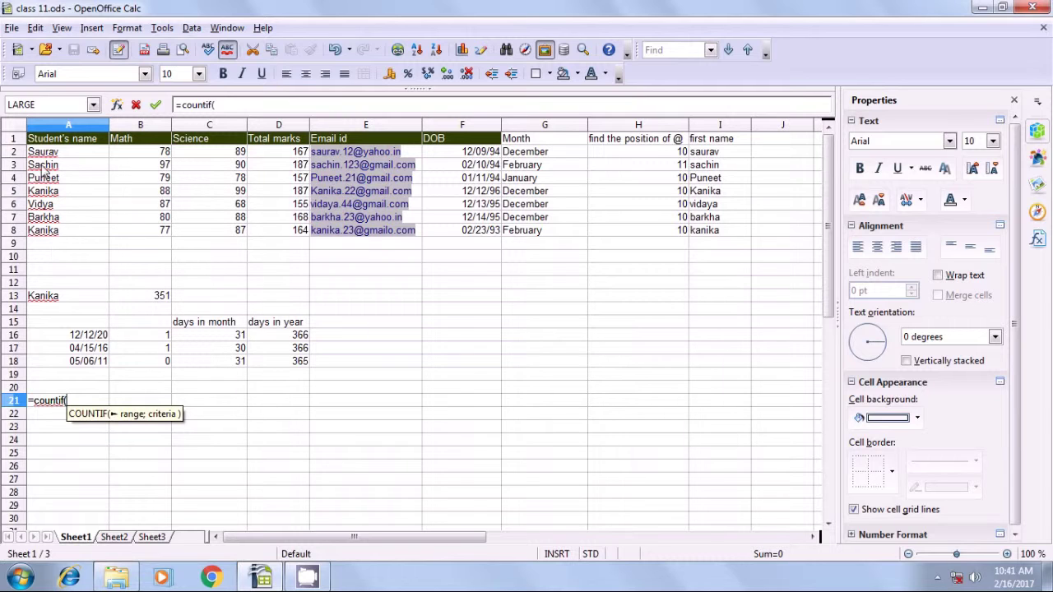
pyautogui.moveTo(45, 153); pyautogui.dragTo(54, 237)
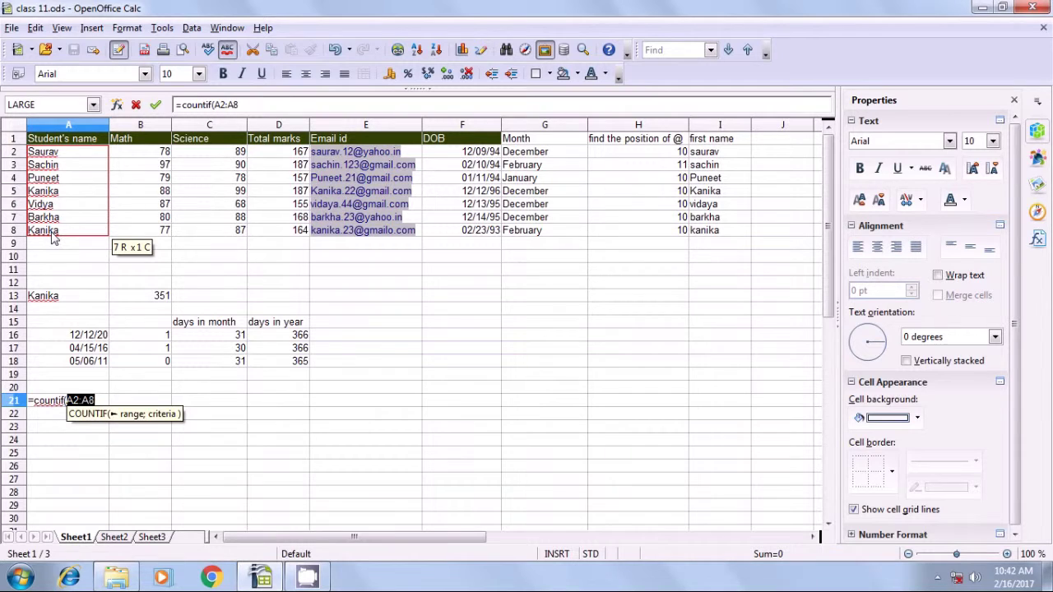
pyautogui.write(';')
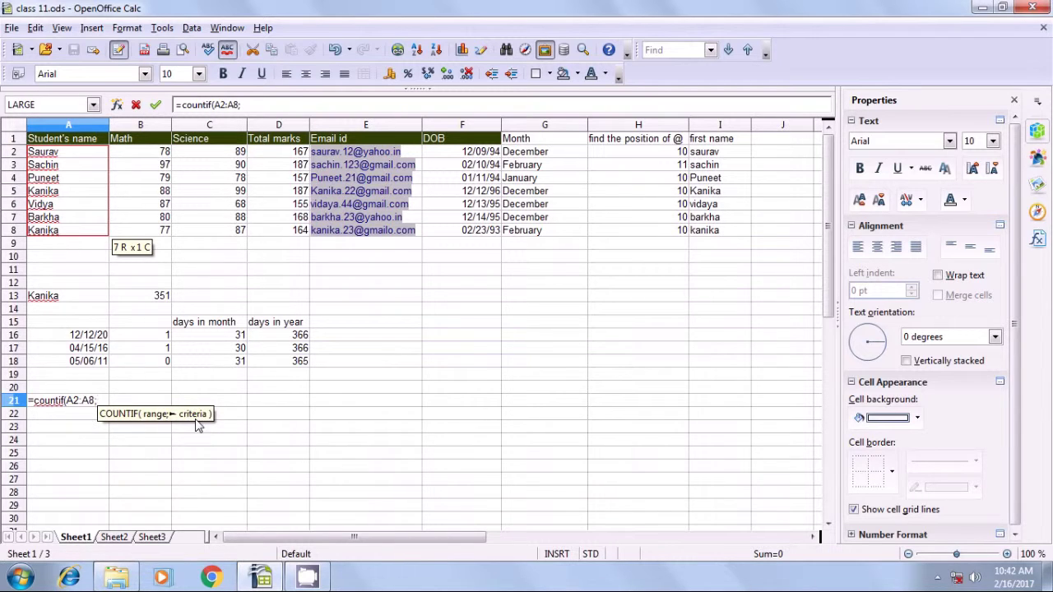
pyautogui.click(50, 302)
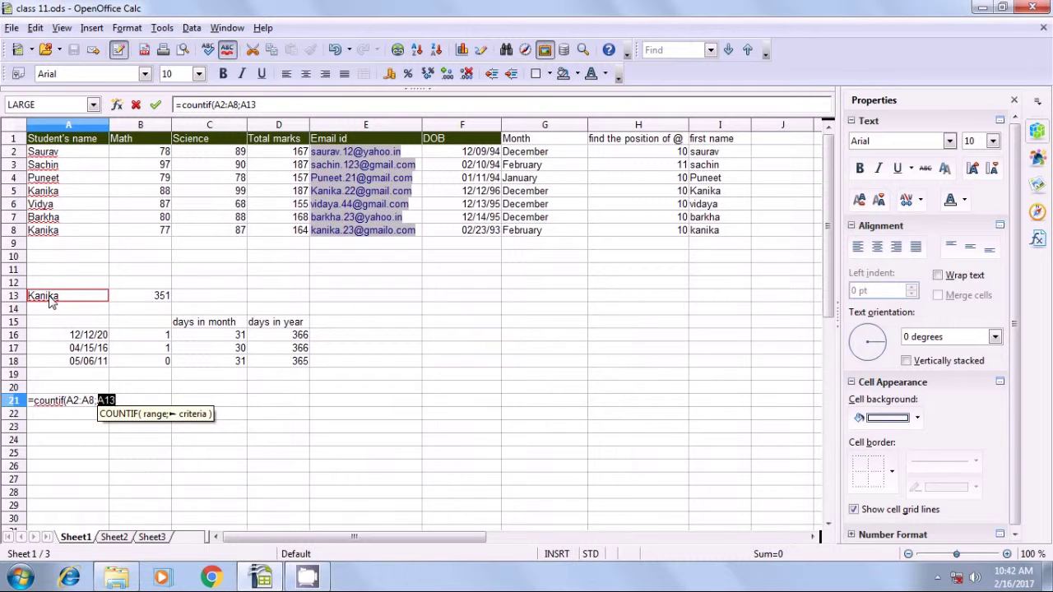
pyautogui.write(')')
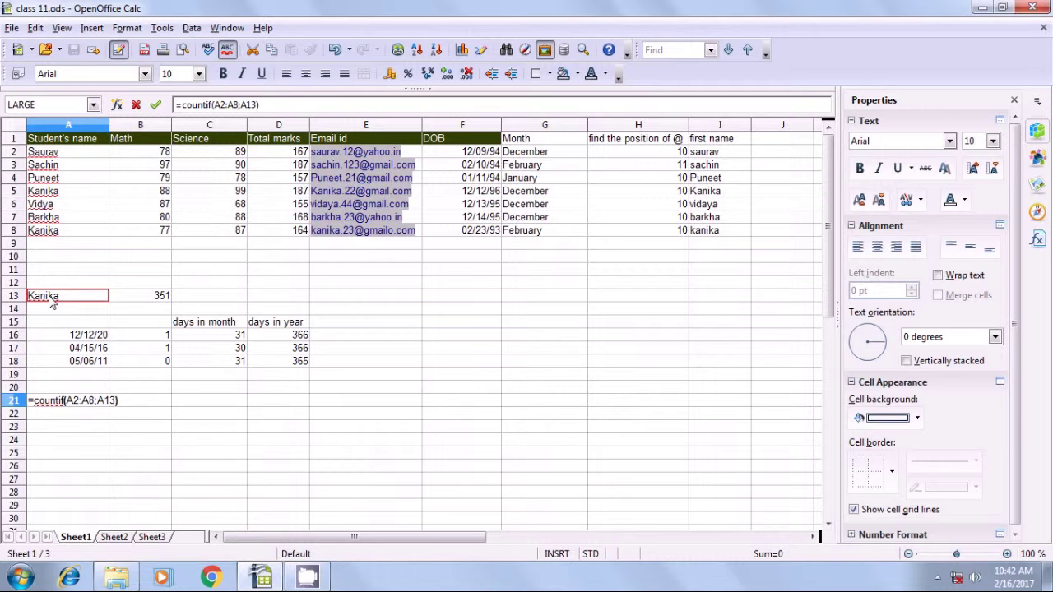
pyautogui.press('Return')
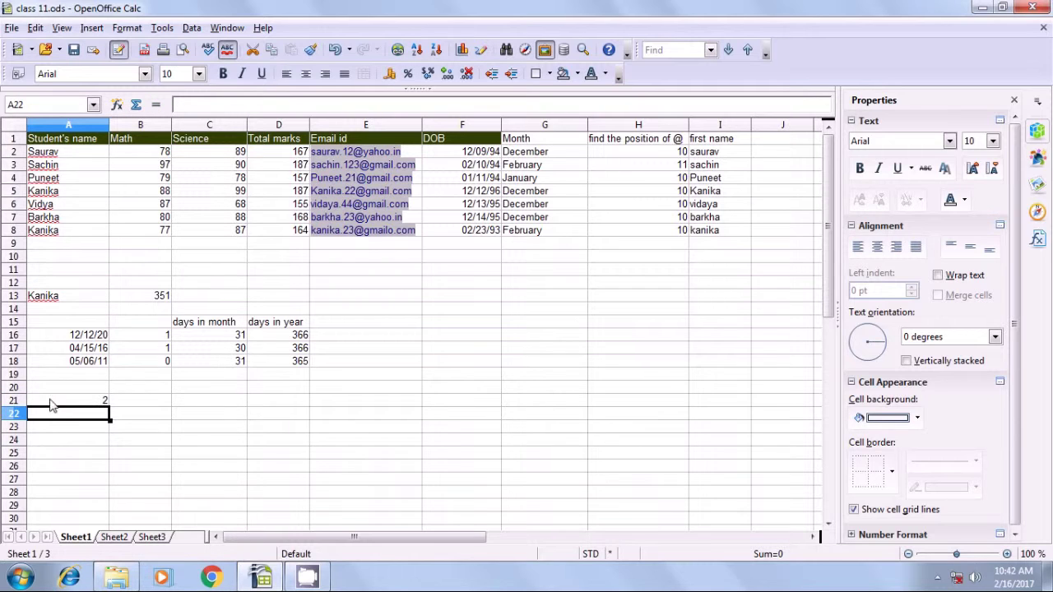
pyautogui.click(82, 402)
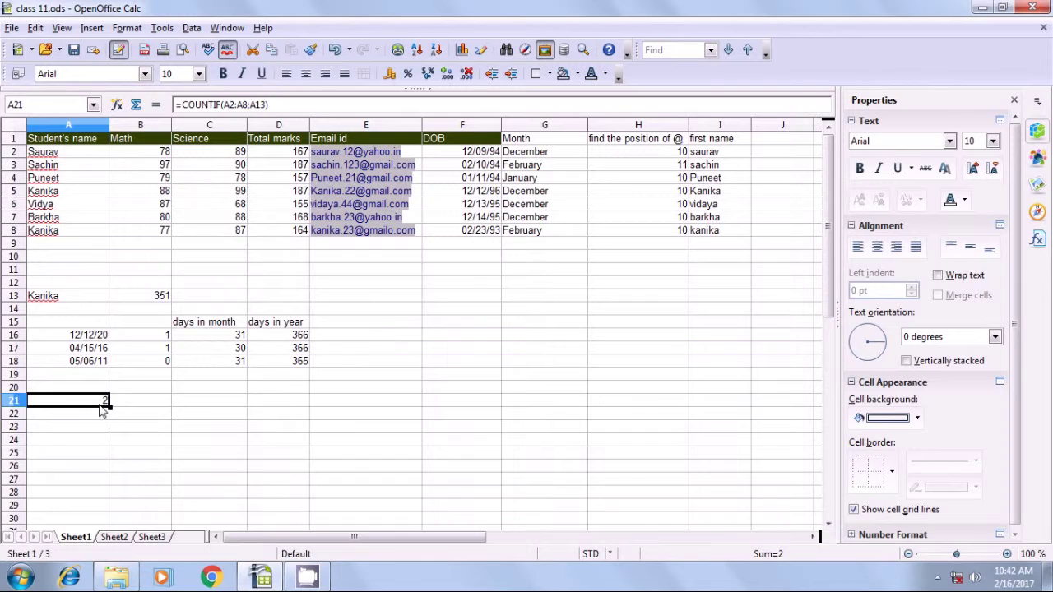
pyautogui.click(194, 418)
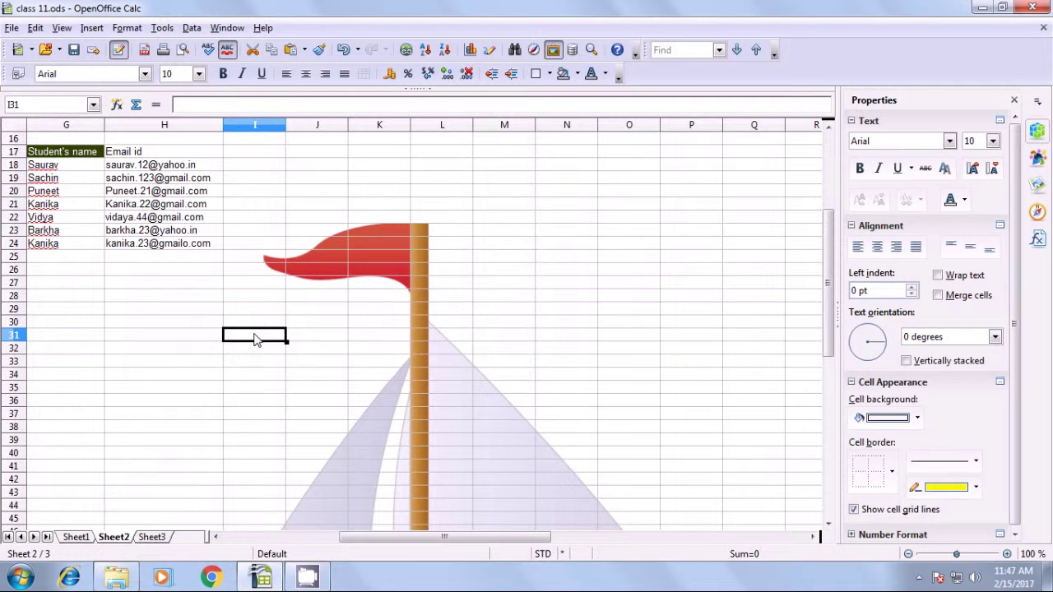
# Enter the heading Name in cell M12 on Sheet2.
pyautogui.scroll(5, 254, 339)
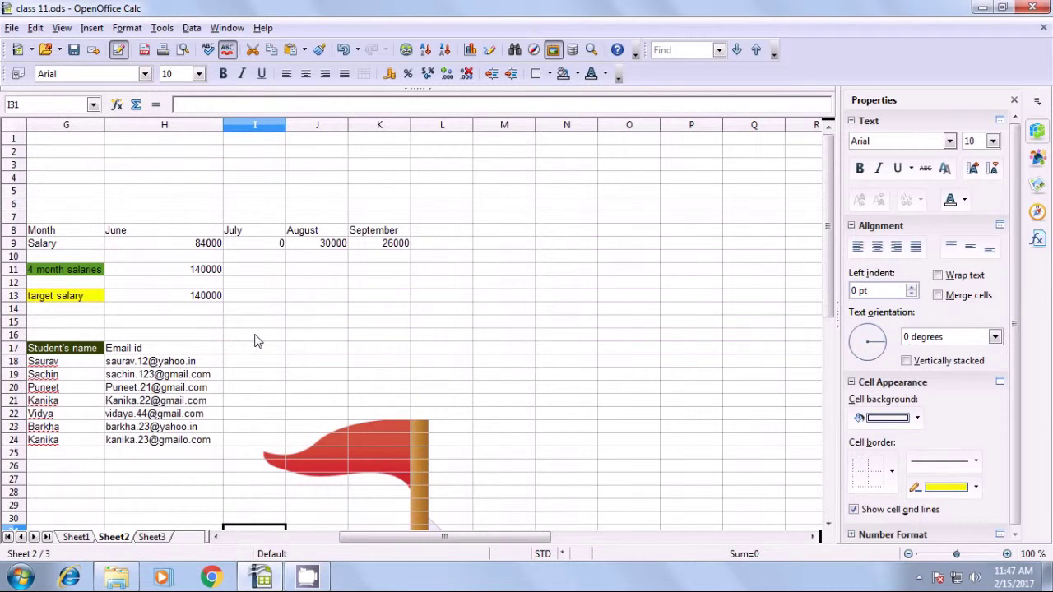
pyautogui.scroll(-1, 332, 357)
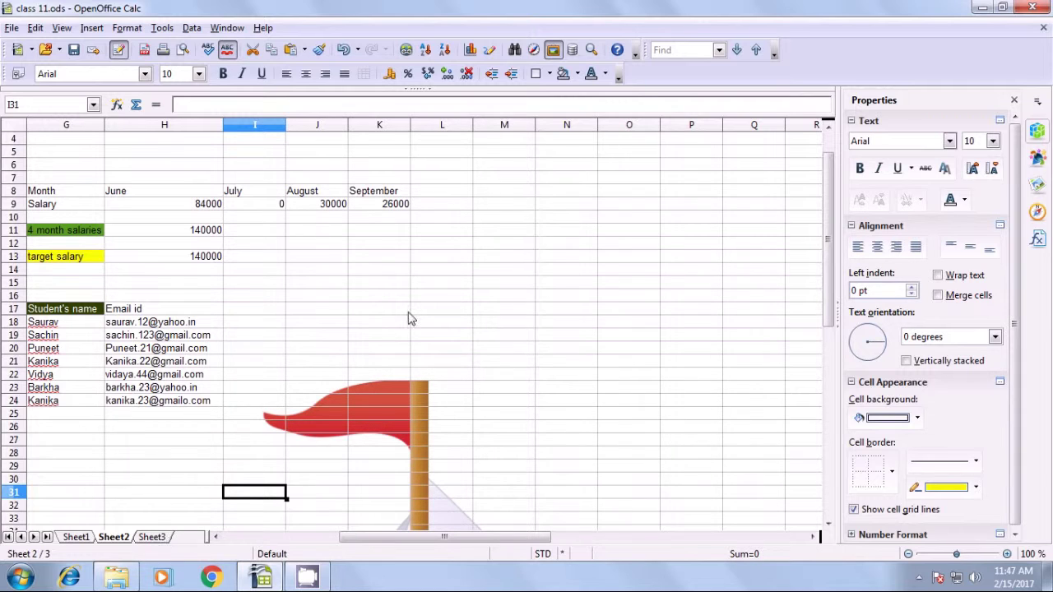
pyautogui.click(500, 248)
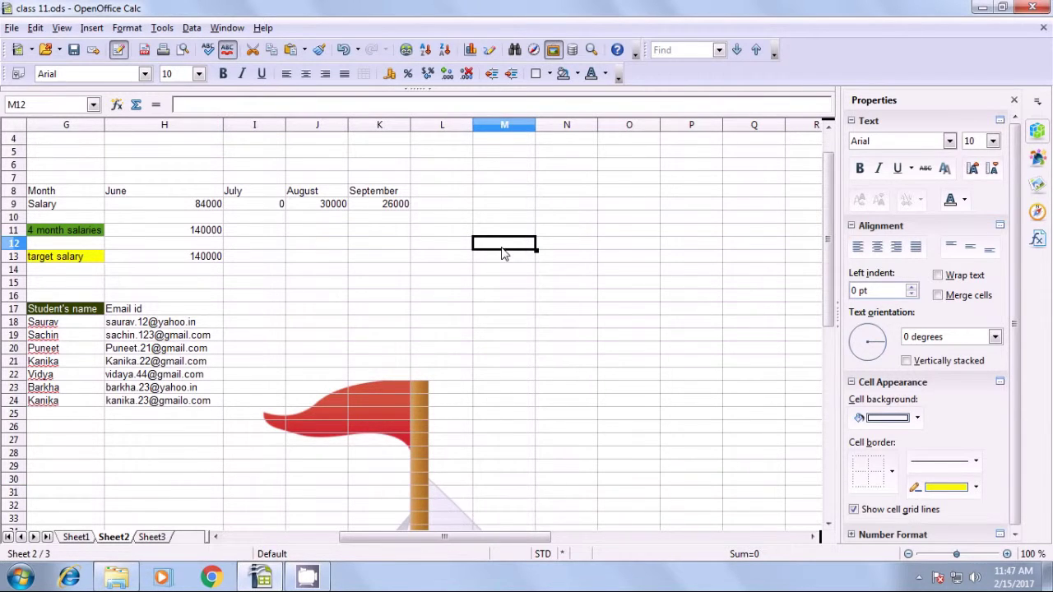
pyautogui.write('Nma')
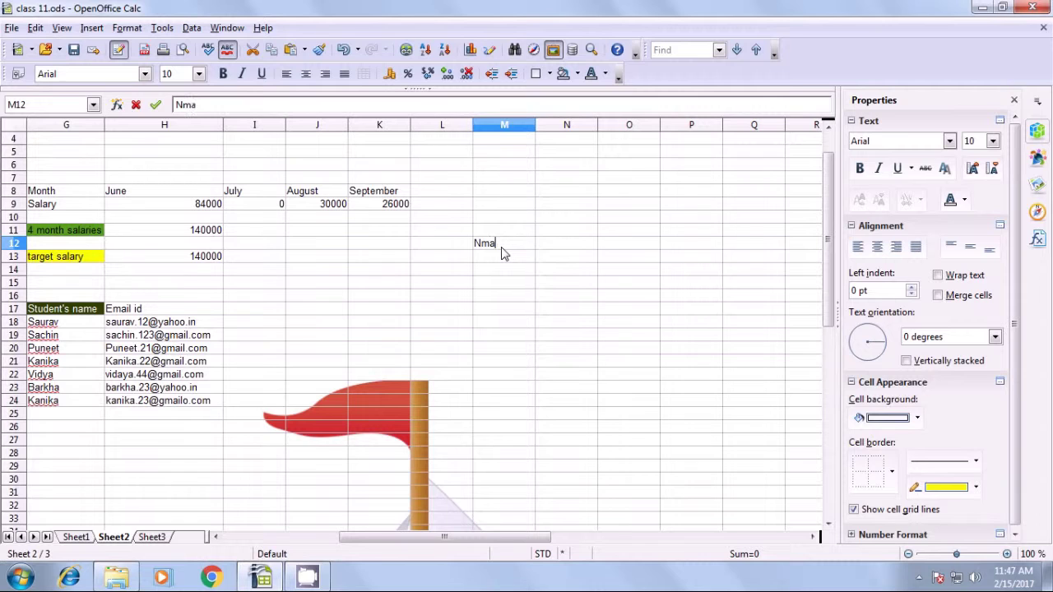
pyautogui.press('BackSpace')
pyautogui.press('BackSpace')
pyautogui.write('ame')
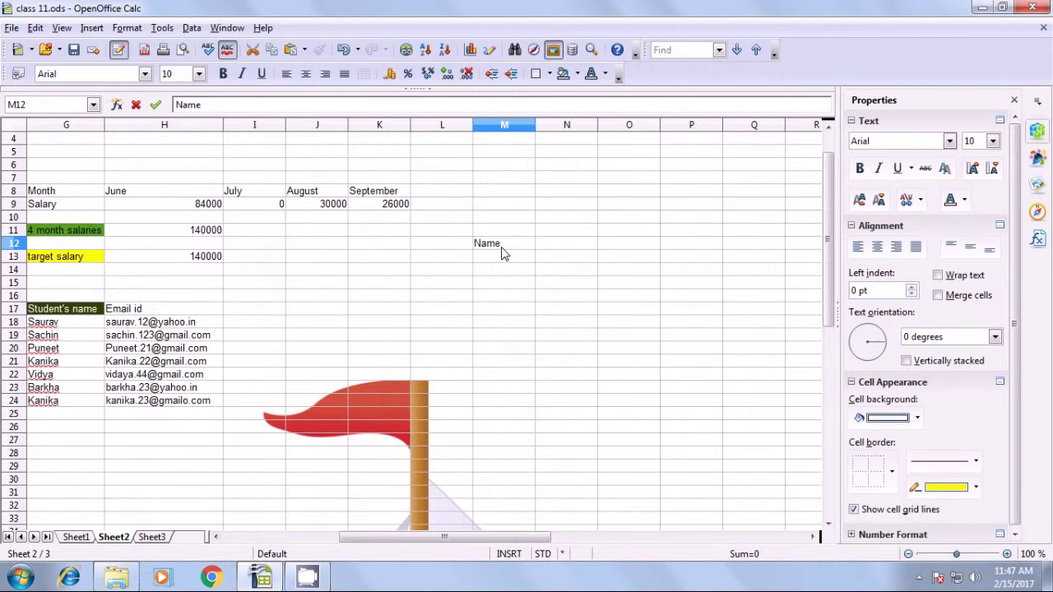
pyautogui.press('Return')
# Fill M13:M18 with the entries a, b, c, d, e and f.
pyautogui.write('a')
pyautogui.press('Return')
pyautogui.write('b')
pyautogui.press('Return')
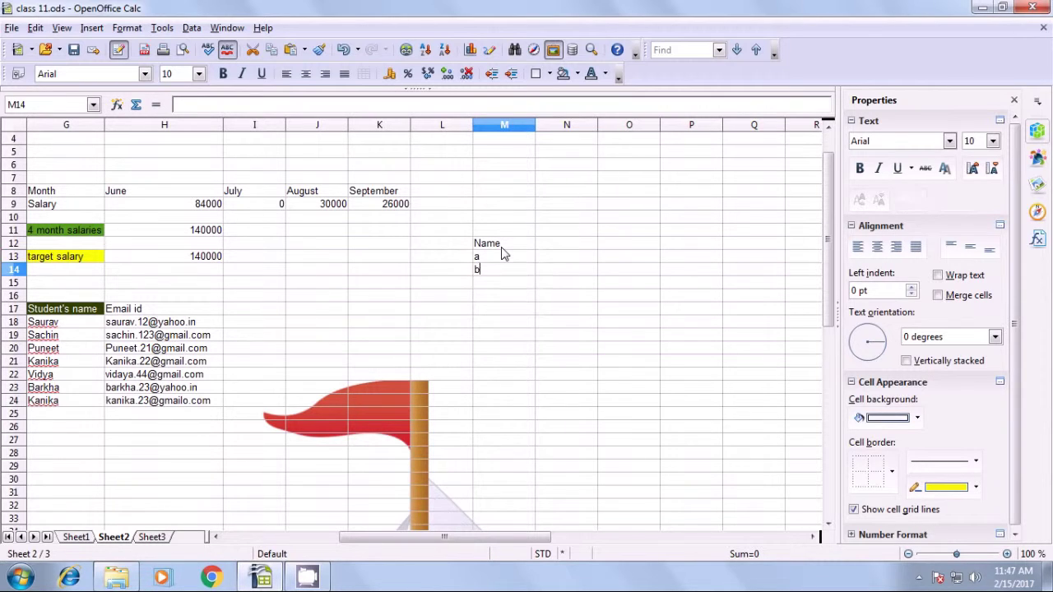
pyautogui.write('c')
pyautogui.press('Return')
pyautogui.write('d')
pyautogui.press('Return')
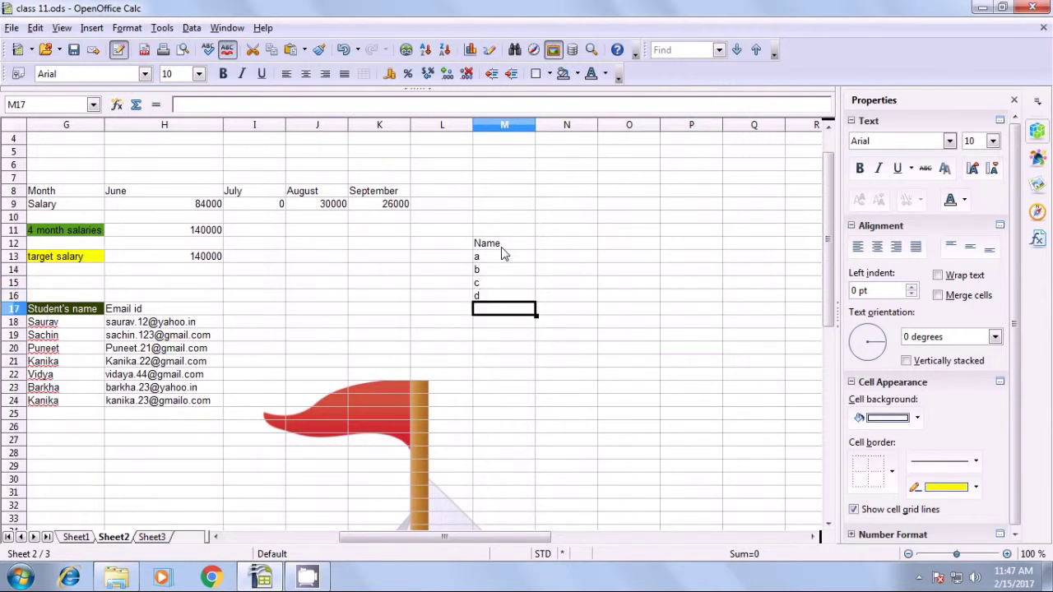
pyautogui.write('e')
pyautogui.press('Return')
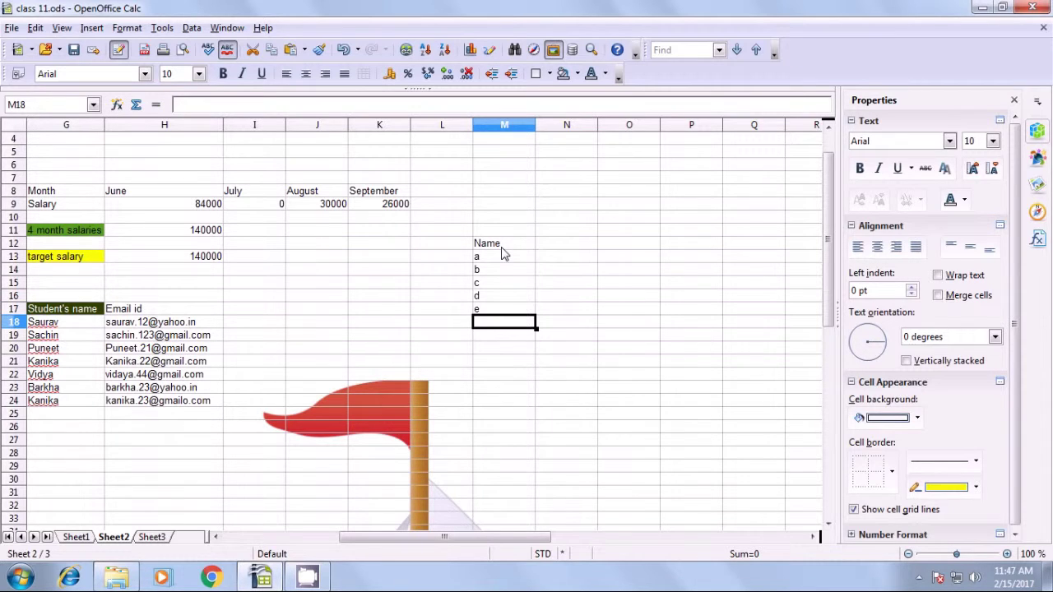
pyautogui.write('f')
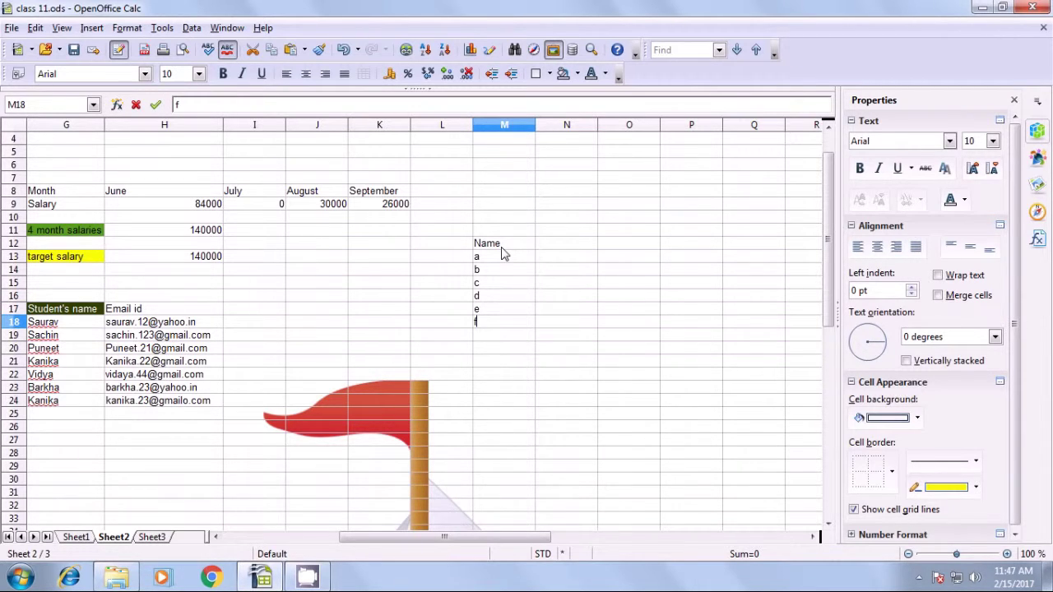
pyautogui.press('Up')
pyautogui.press('Up')
pyautogui.press('Up')
pyautogui.press('Up')
pyautogui.press('Up')
pyautogui.press('Up')
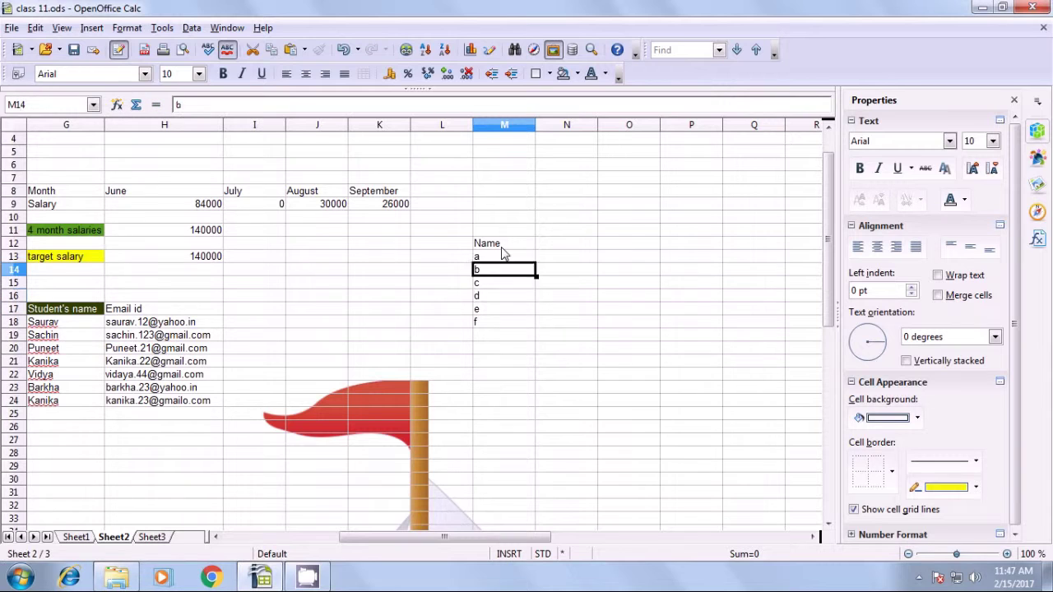
pyautogui.press('Right')
# Add a salary heading in N12 with 56987, 89756 and 90000 for a, b and c.
pyautogui.write('sa')
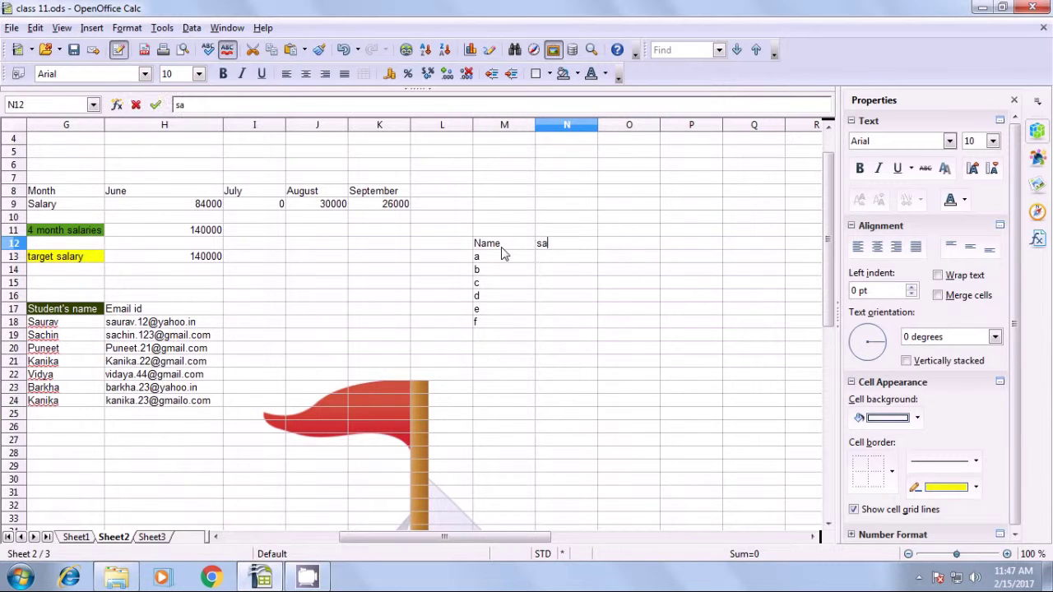
pyautogui.write('lary')
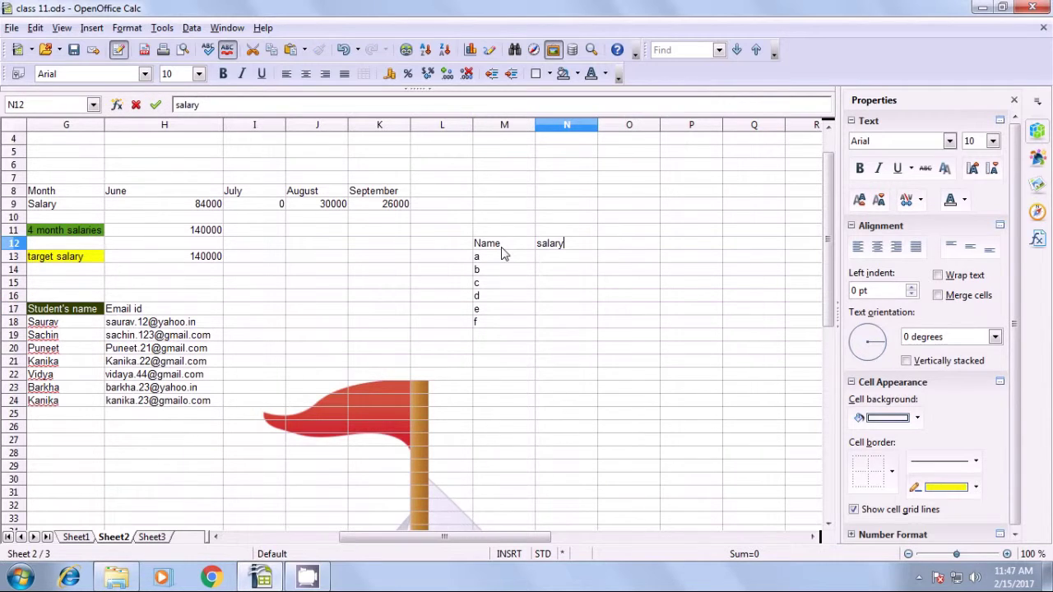
pyautogui.press('Return')
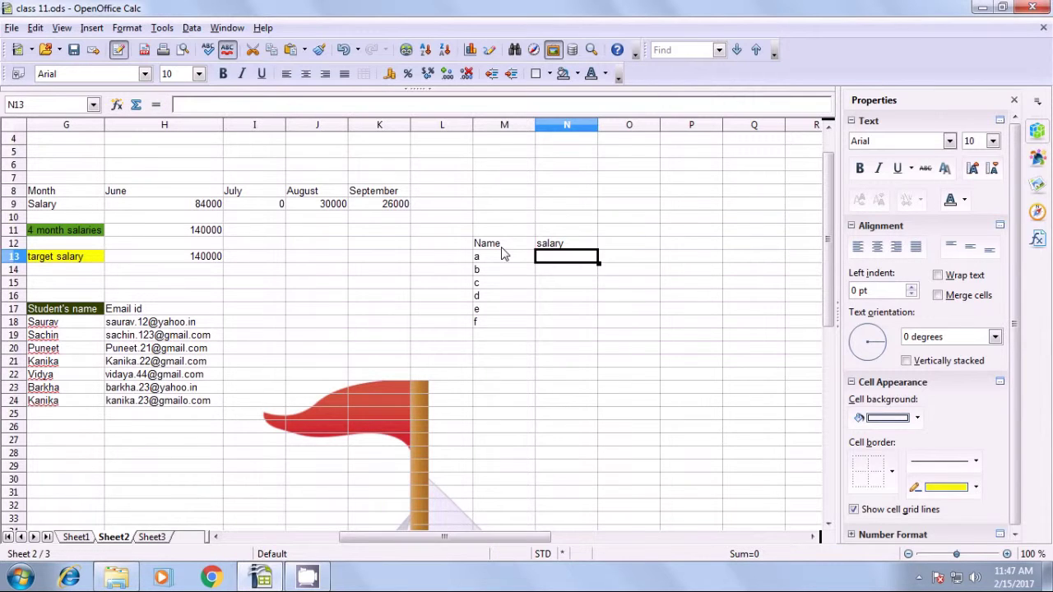
pyautogui.write('56987')
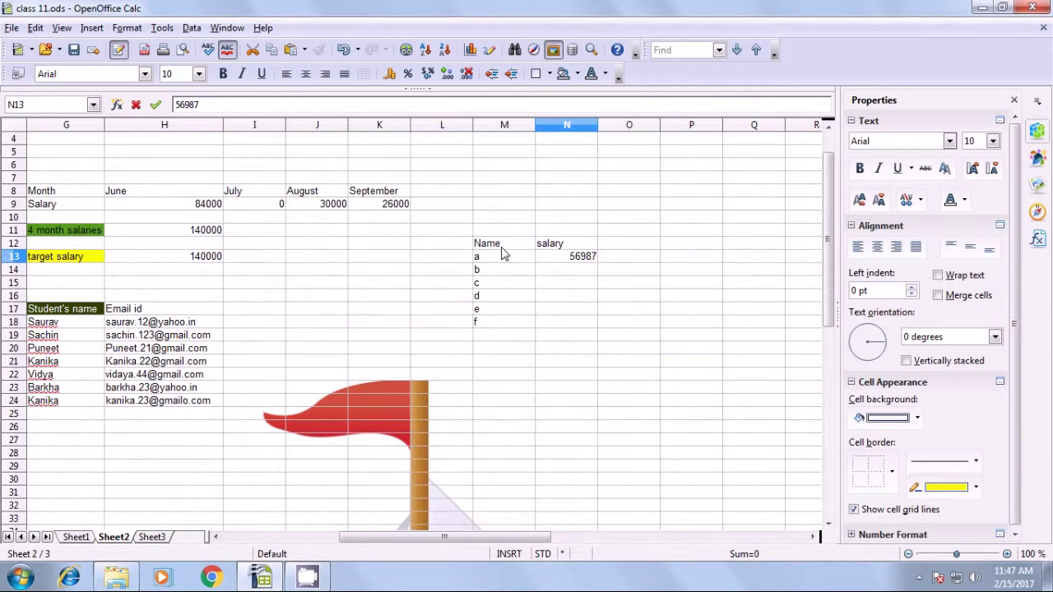
pyautogui.press('Return')
pyautogui.write('897')
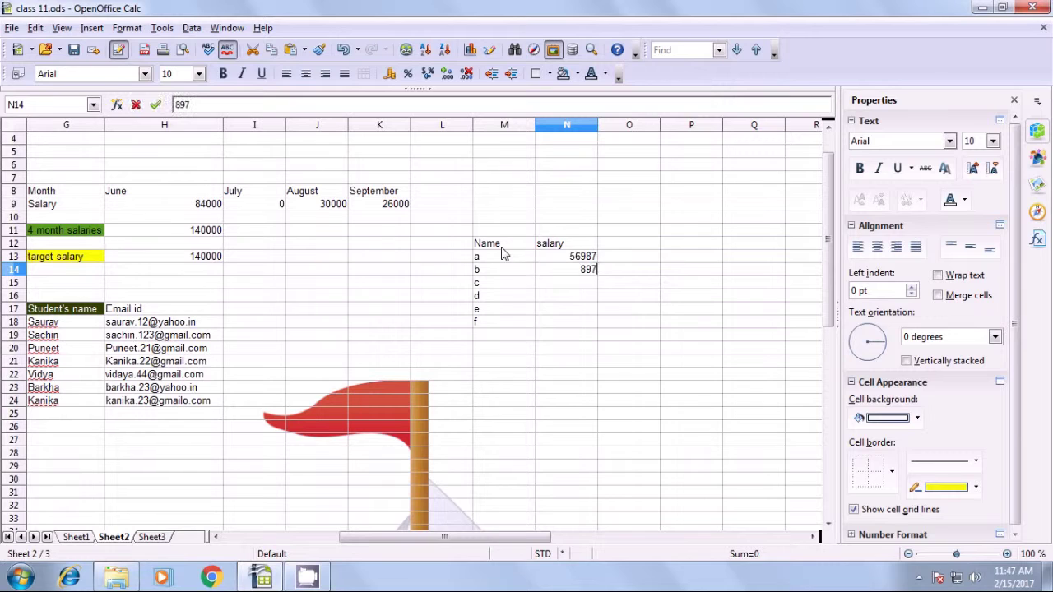
pyautogui.write('56')
pyautogui.press('Return')
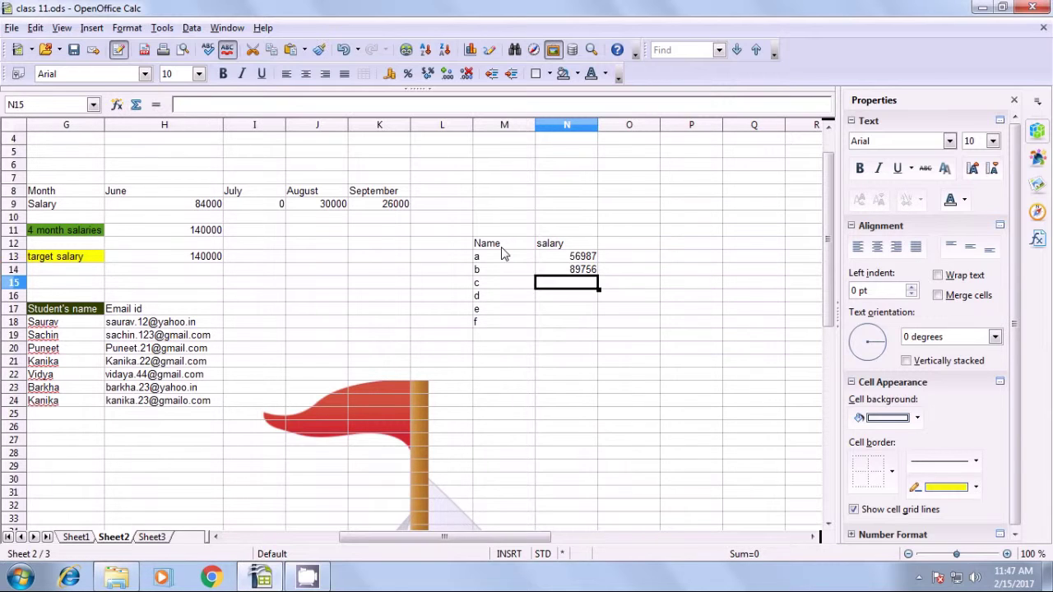
pyautogui.write('90000')
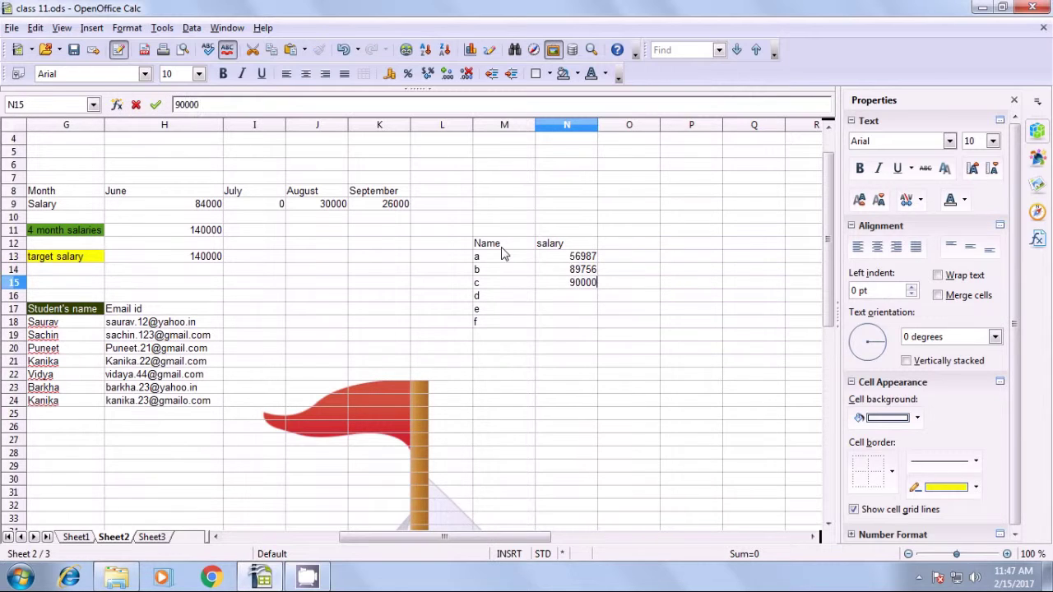
pyautogui.press('Return')
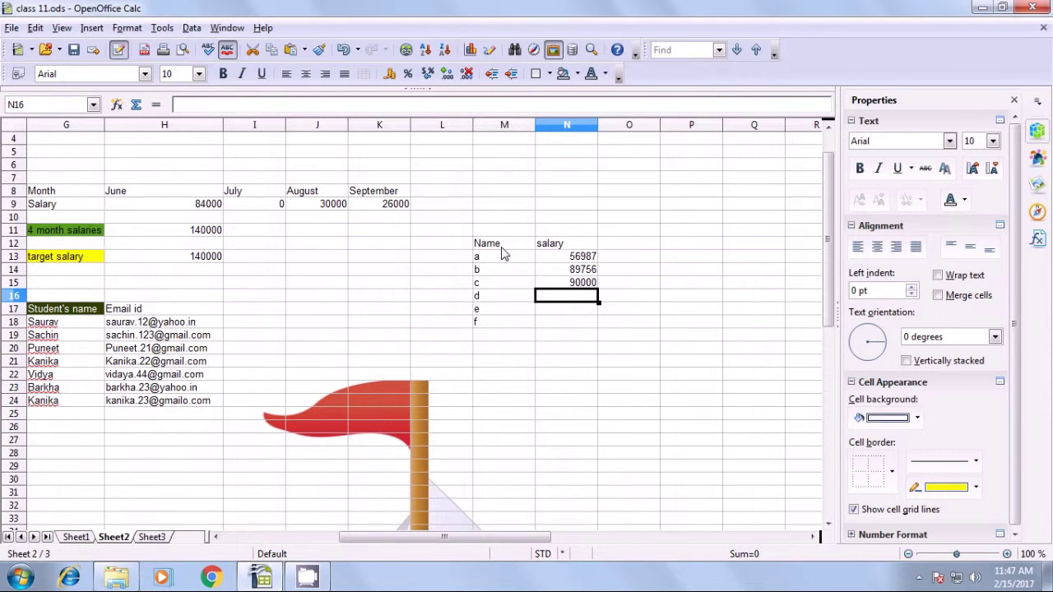
# Enter salaries 69785, 88958 and 94785 for d, e and f in N16:N18.
pyautogui.write('69785')
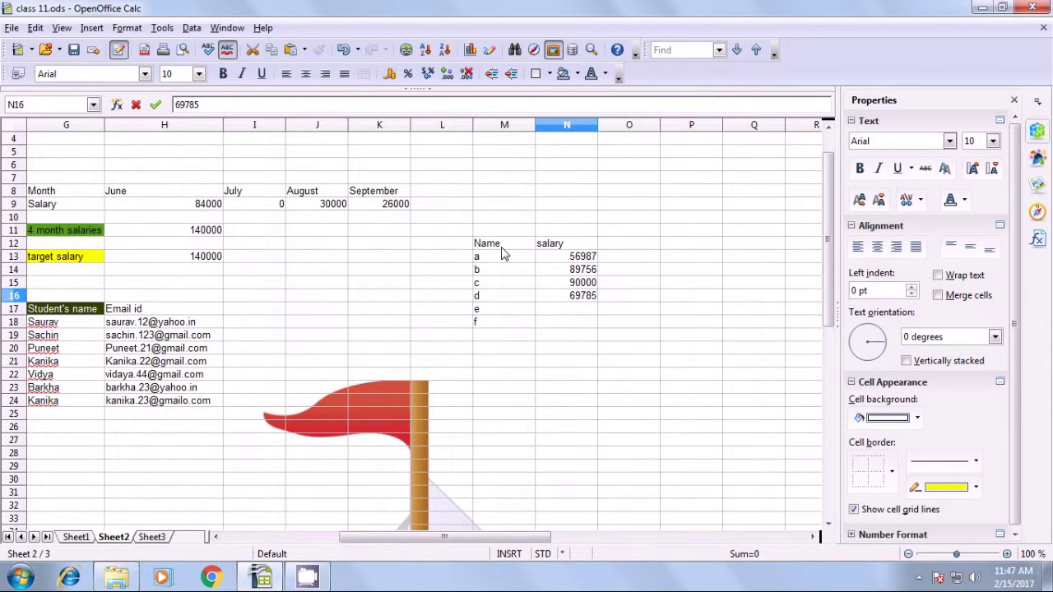
pyautogui.press('Return')
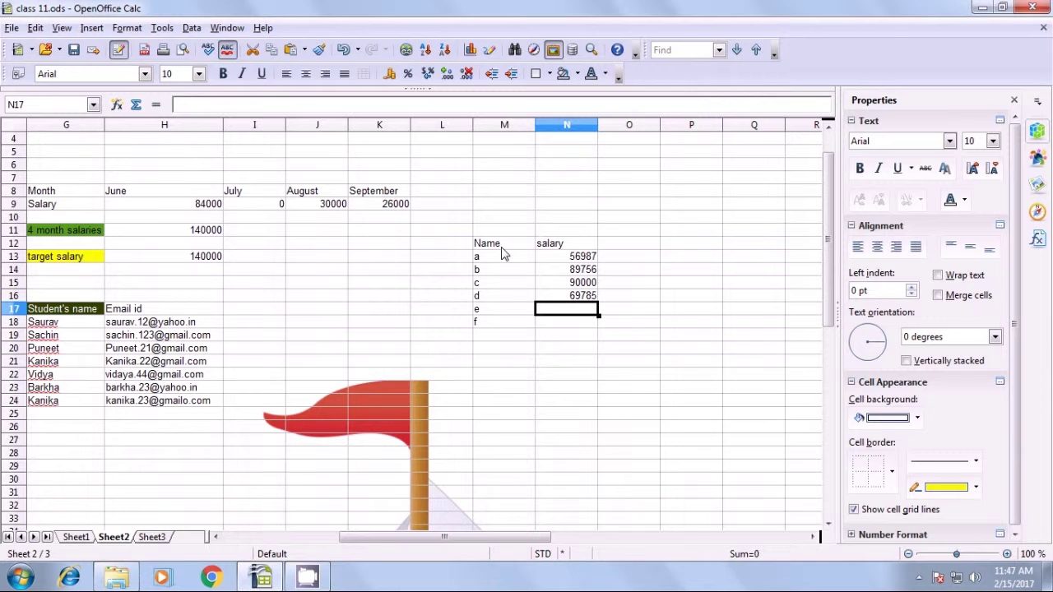
pyautogui.write('88')
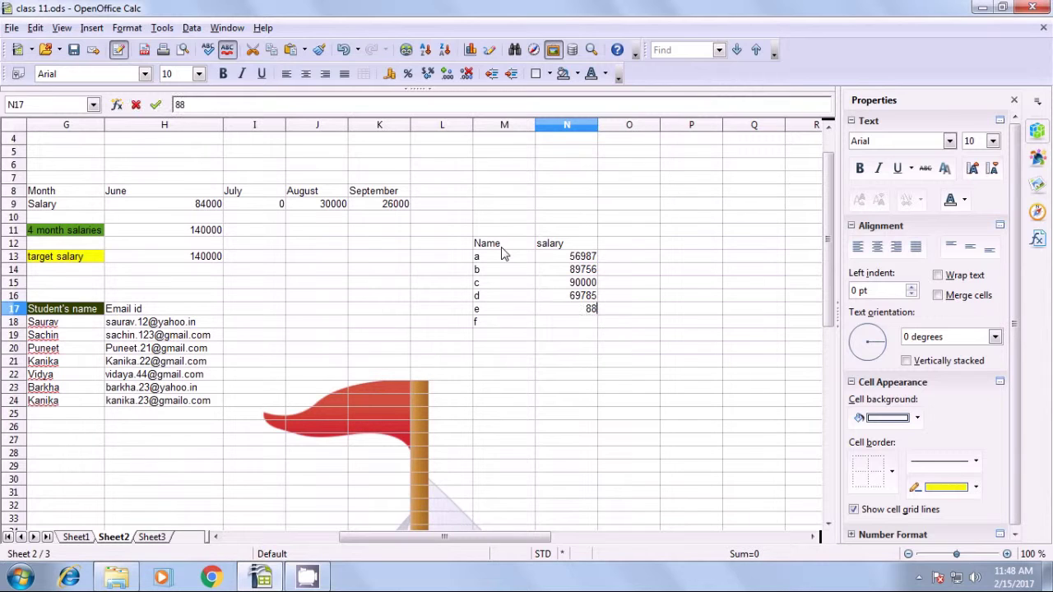
pyautogui.write('958')
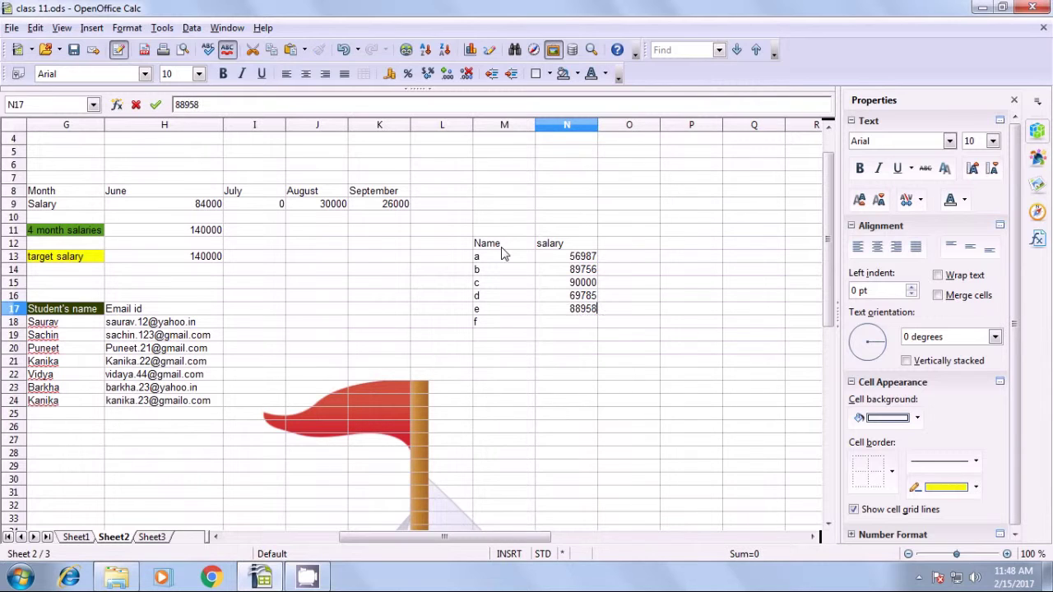
pyautogui.press('Return')
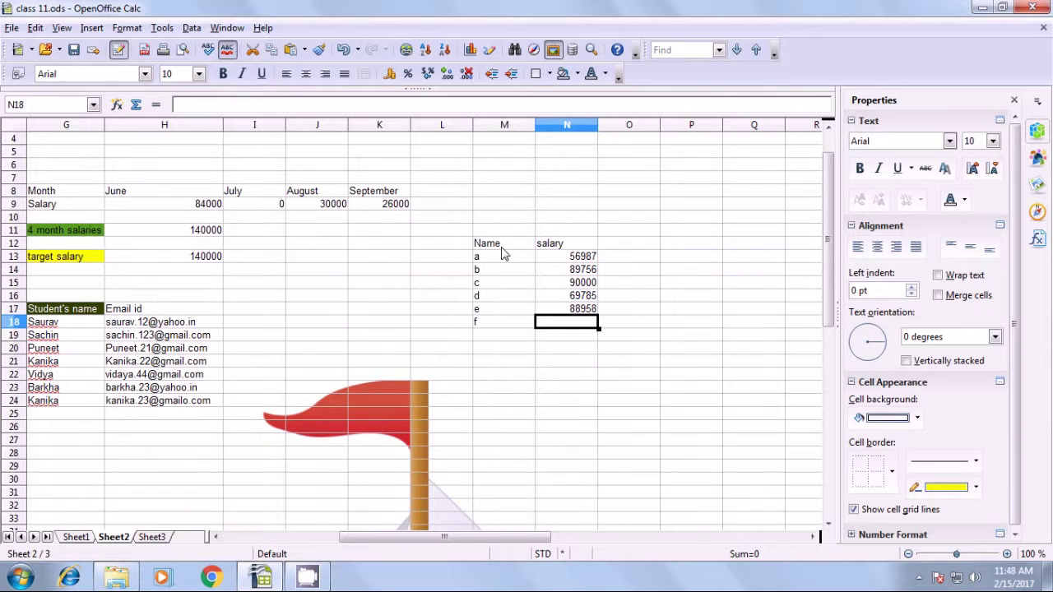
pyautogui.write('94')
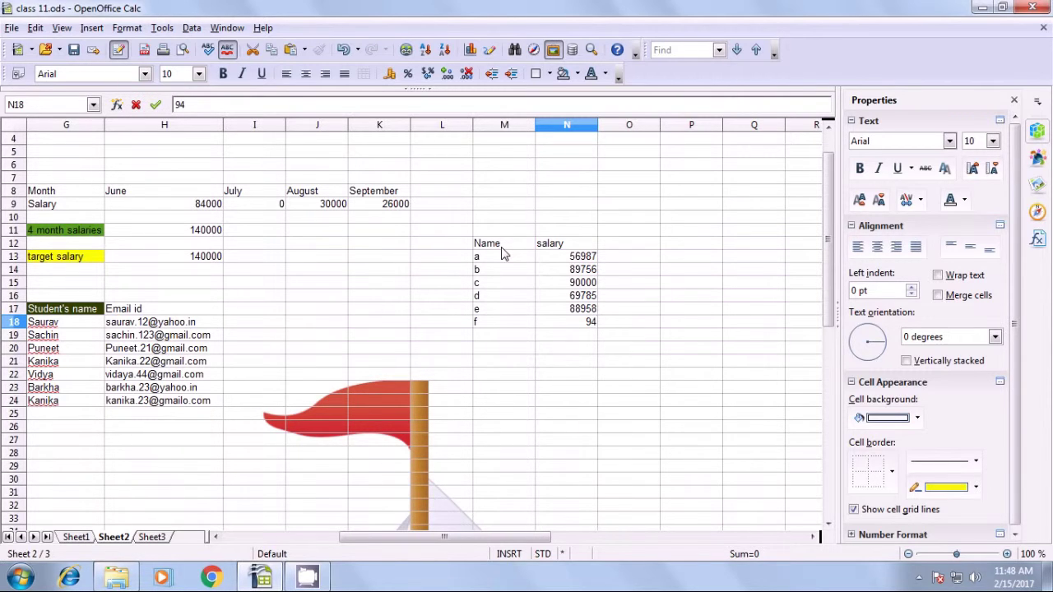
pyautogui.write('785')
pyautogui.press('Return')
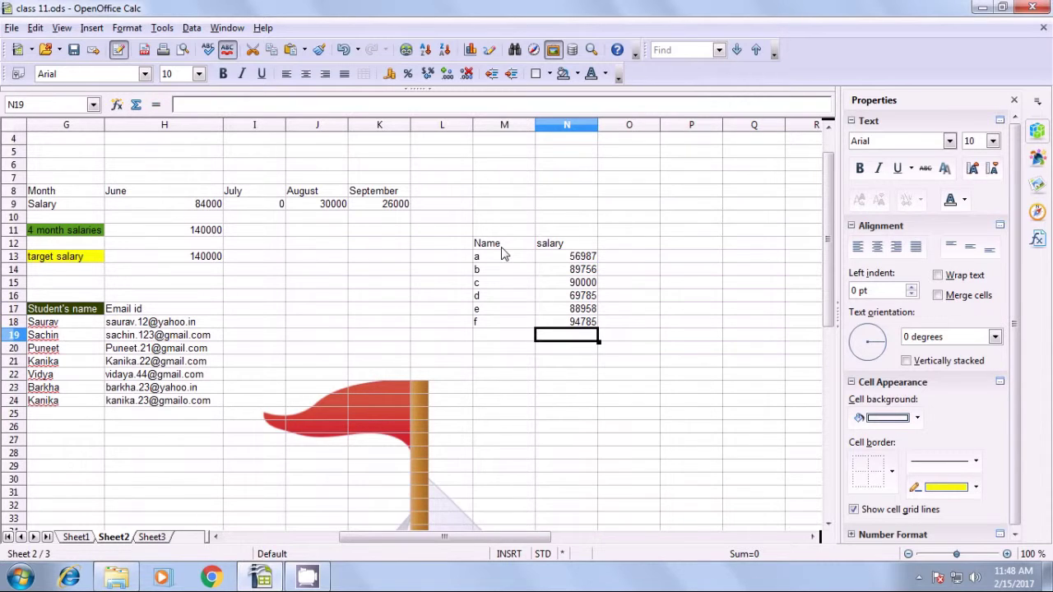
# Select the Name and salary columns with their headings to review the table.
pyautogui.click(492, 441)
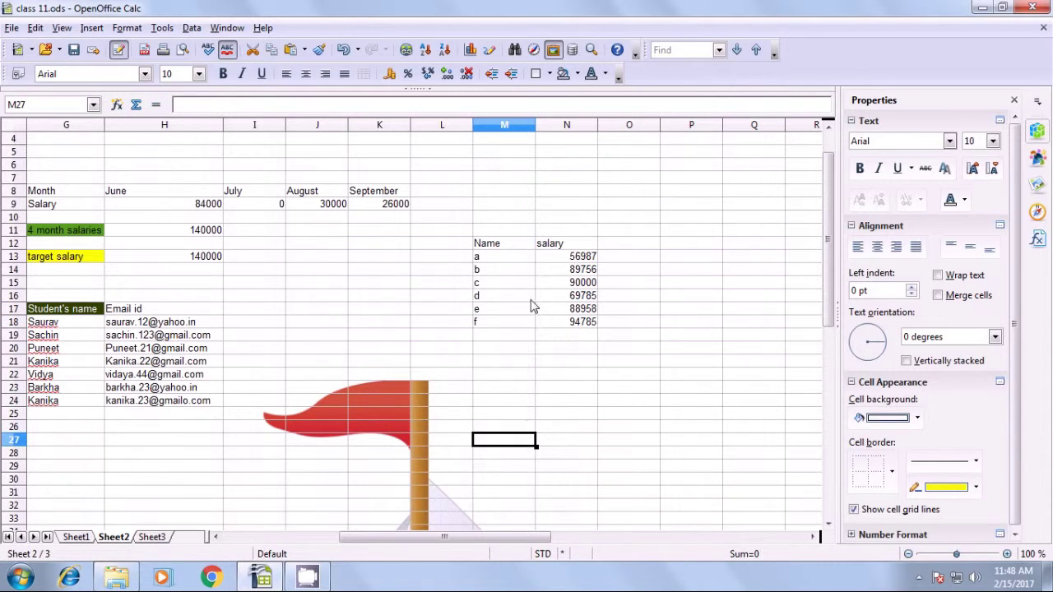
pyautogui.moveTo(480, 247); pyautogui.dragTo(482, 325)
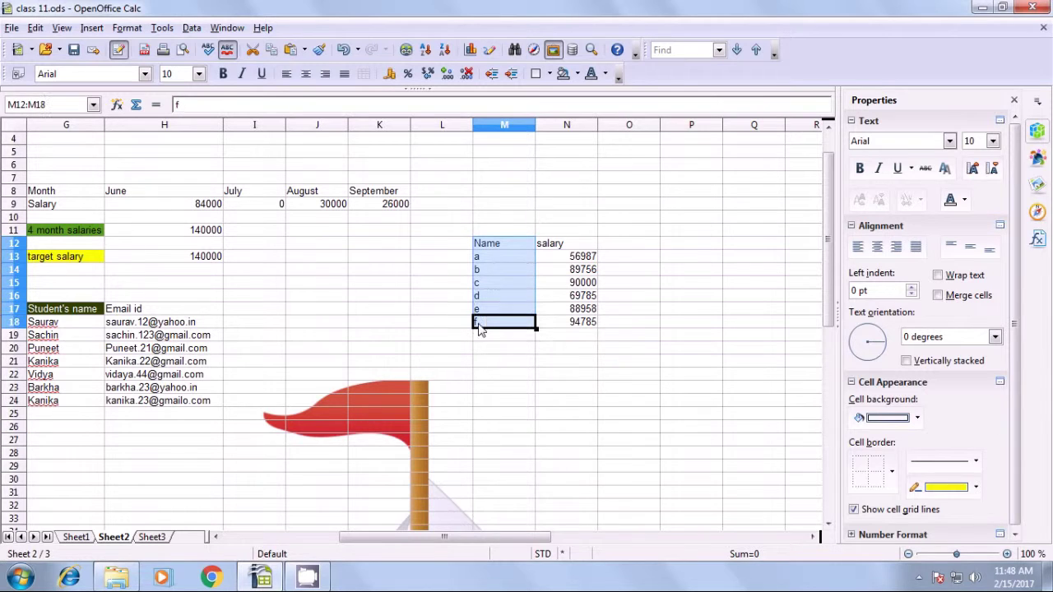
pyautogui.moveTo(576, 247); pyautogui.dragTo(576, 323)
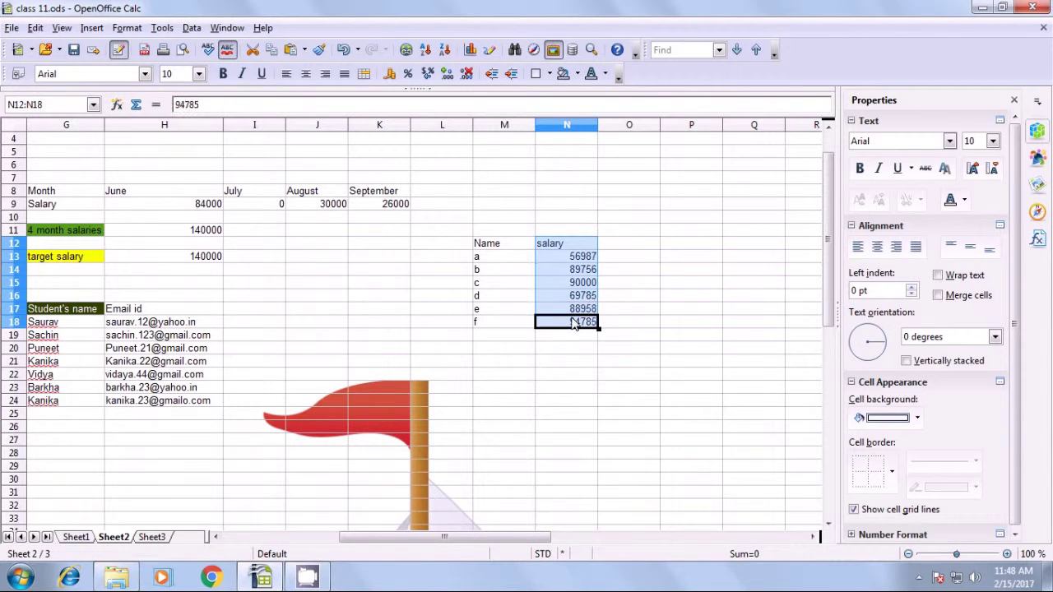
pyautogui.click(504, 368)
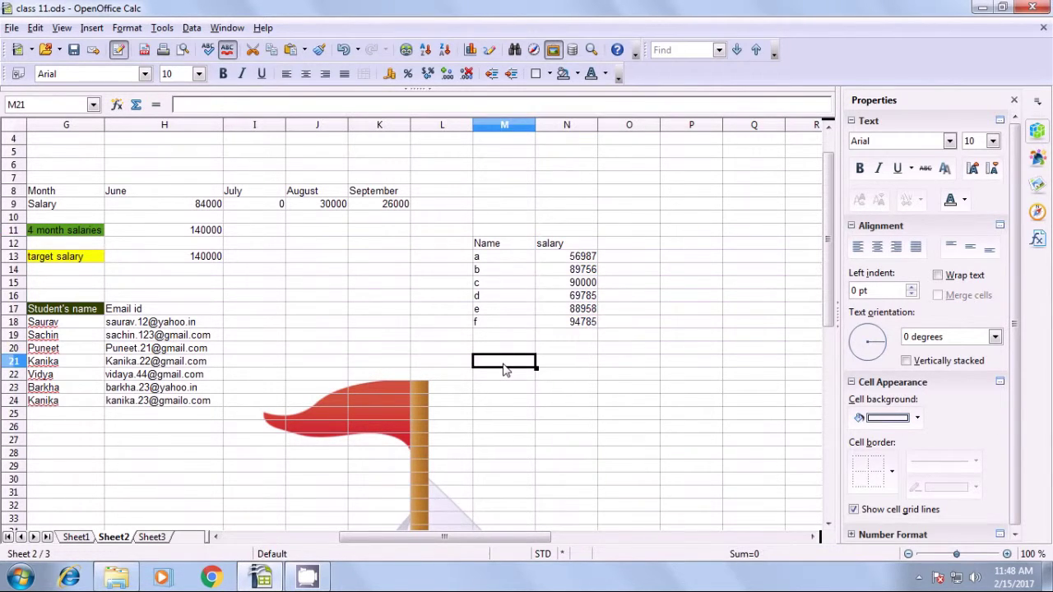
# Enter the headings Rank in M21 and salary in N21.
pyautogui.write('Rank')
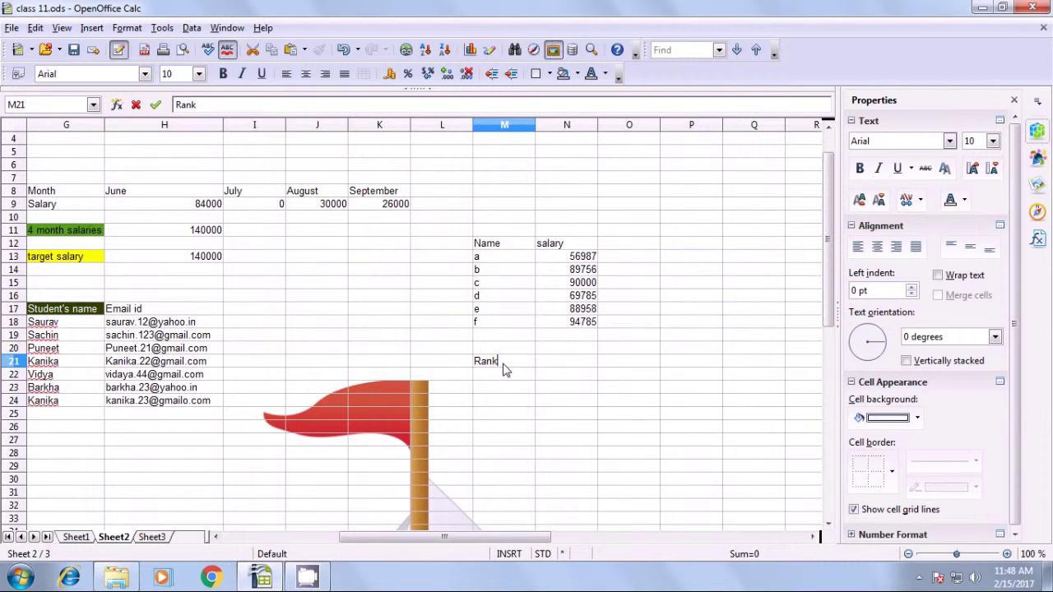
pyautogui.click(577, 365)
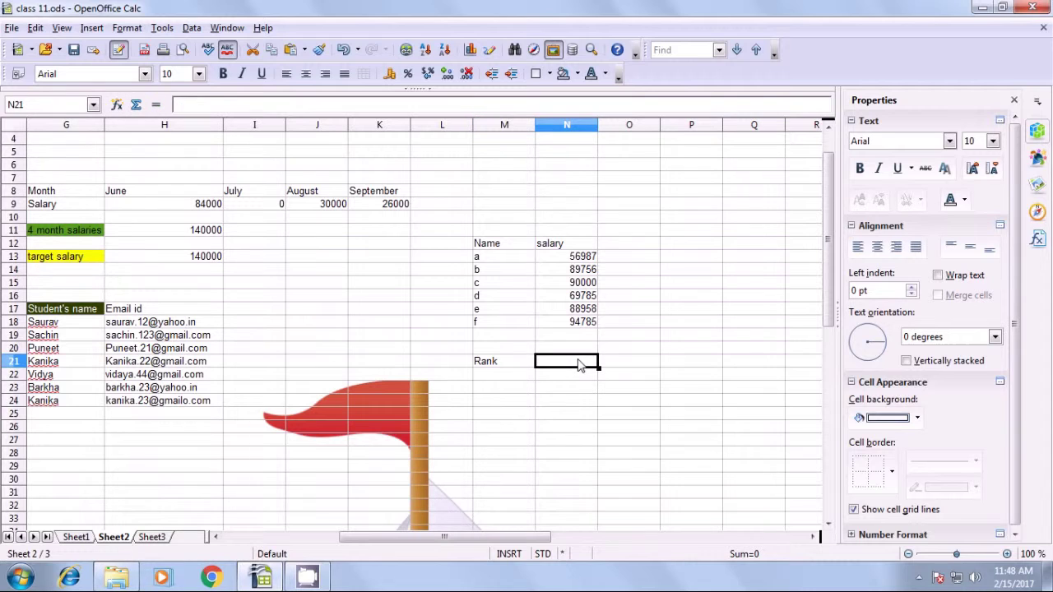
pyautogui.write('Salary')
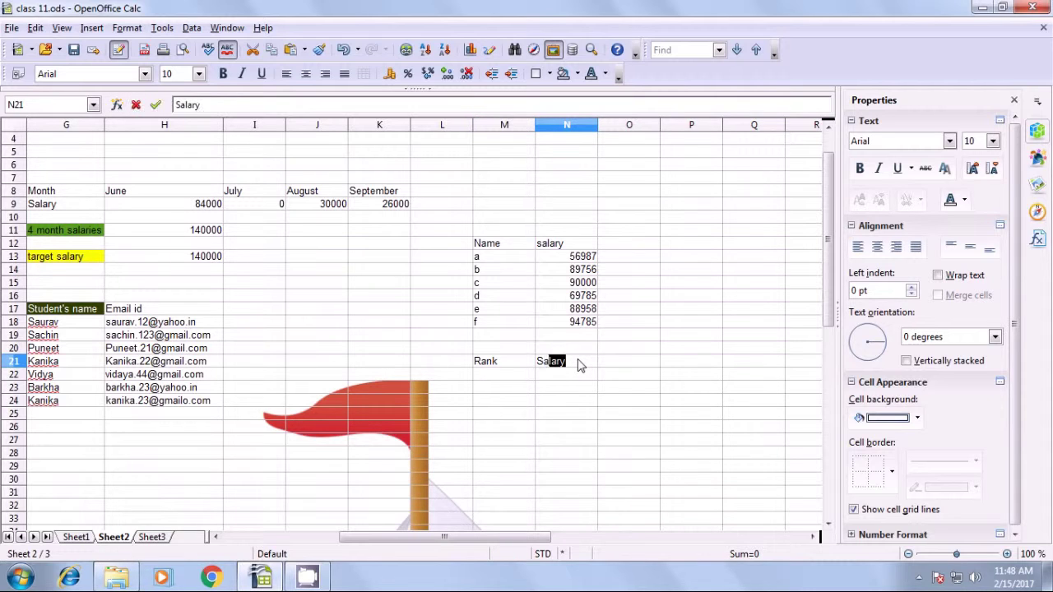
pyautogui.press('Tab')
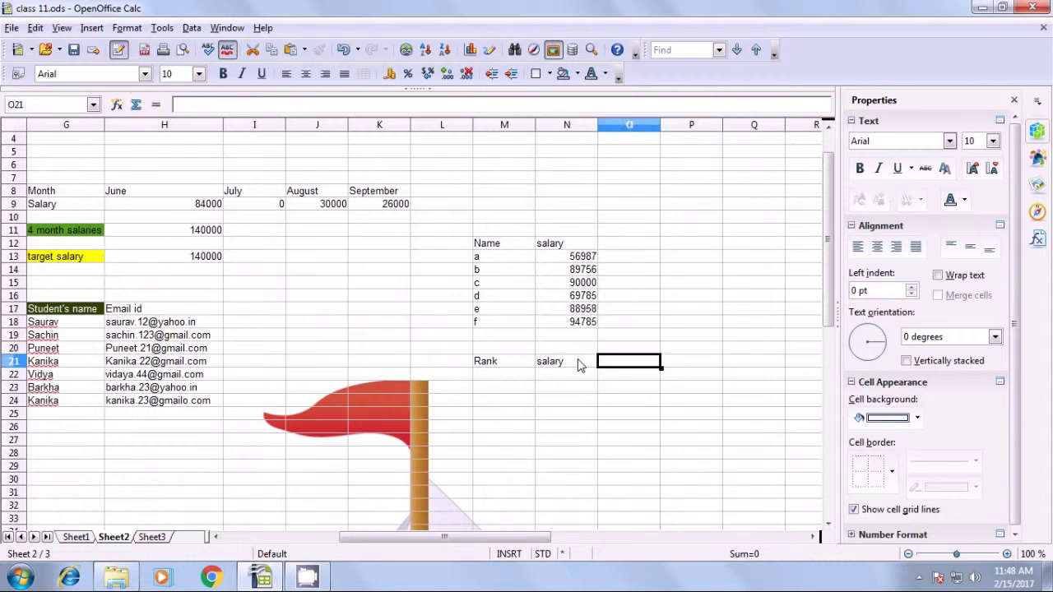
# Enter ranks 1, 2 and 3 in M22:M24 and check each value.
pyautogui.click(491, 377)
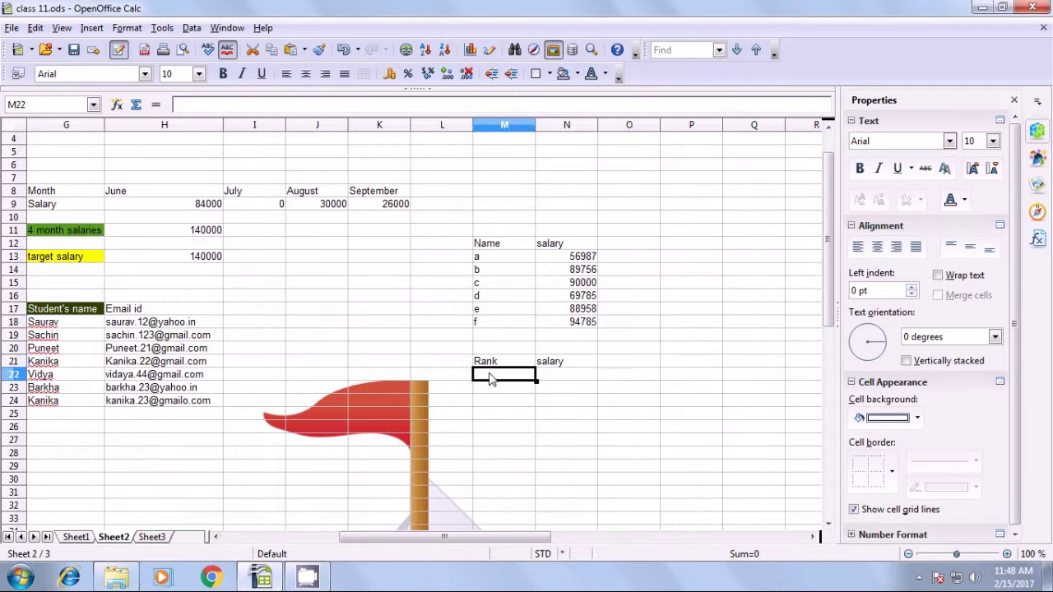
pyautogui.write('1')
pyautogui.press('Return')
pyautogui.write('2')
pyautogui.press('Return')
pyautogui.write('3')
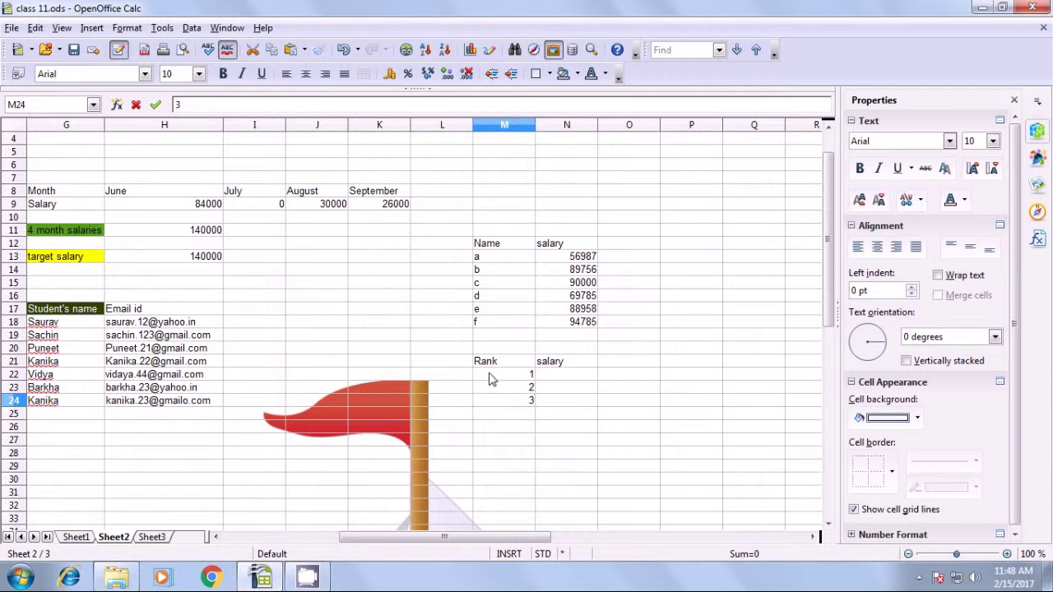
pyautogui.click(485, 440)
pyautogui.click(524, 376)
pyautogui.click(524, 388)
pyautogui.click(520, 403)
pyautogui.click(550, 377)
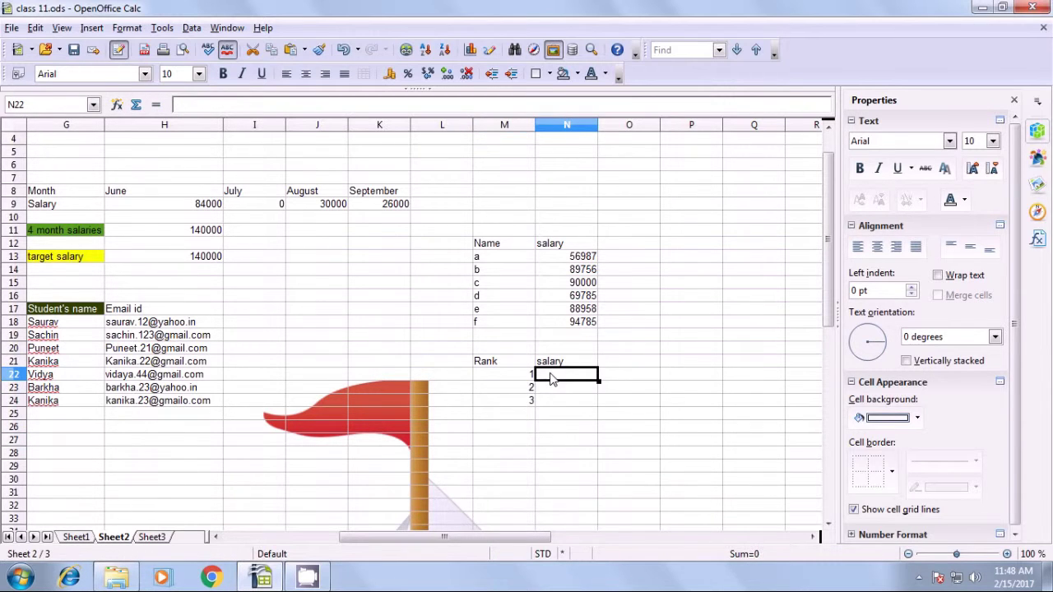
# Enter =LARGE(N13:N18;M22) in N22 and compare its result 94785 with N18.
pyautogui.write('=')
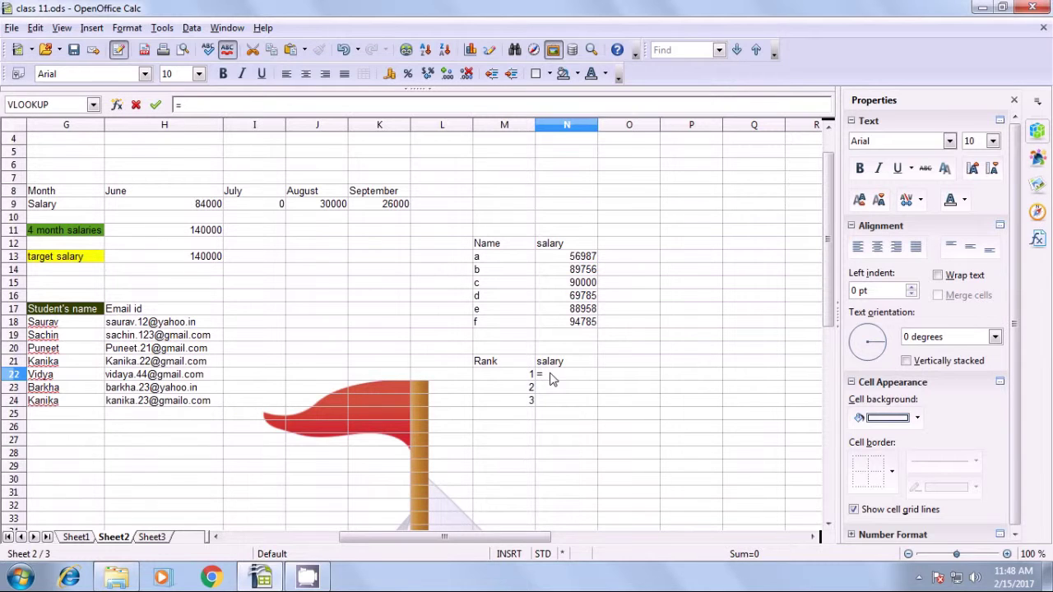
pyautogui.write('large(')
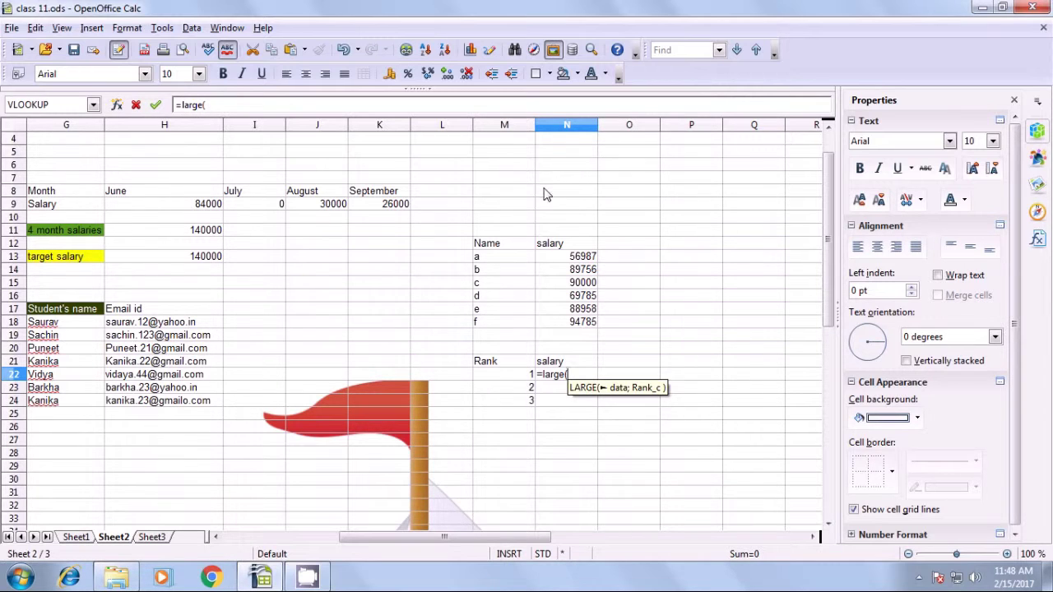
pyautogui.moveTo(573, 262); pyautogui.dragTo(577, 326)
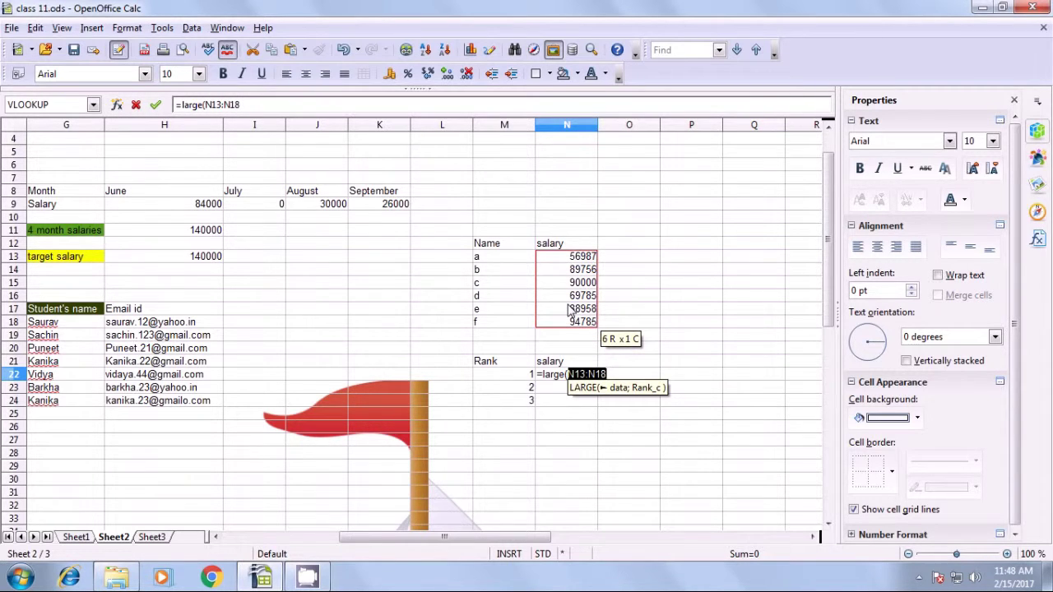
pyautogui.write(';')
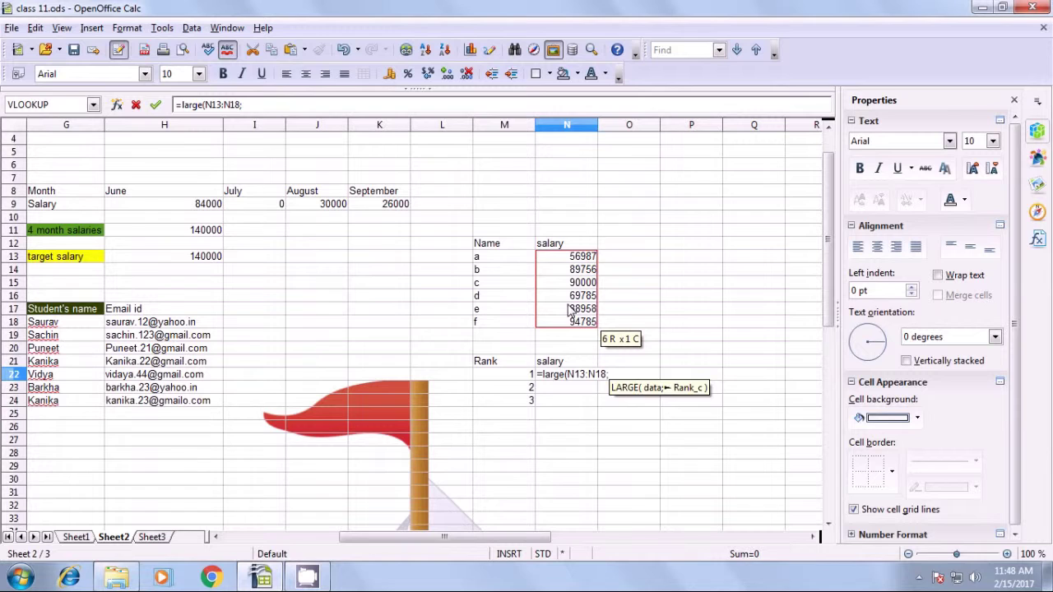
pyautogui.write('1')
pyautogui.press('BackSpace')
pyautogui.click(504, 378)
pyautogui.write(')')
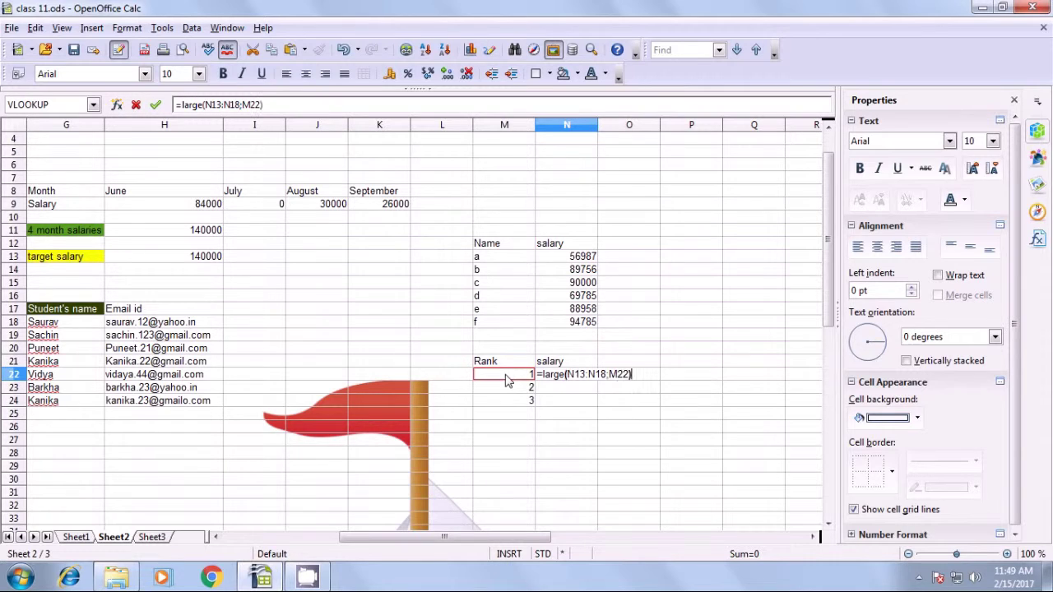
pyautogui.press('Return')
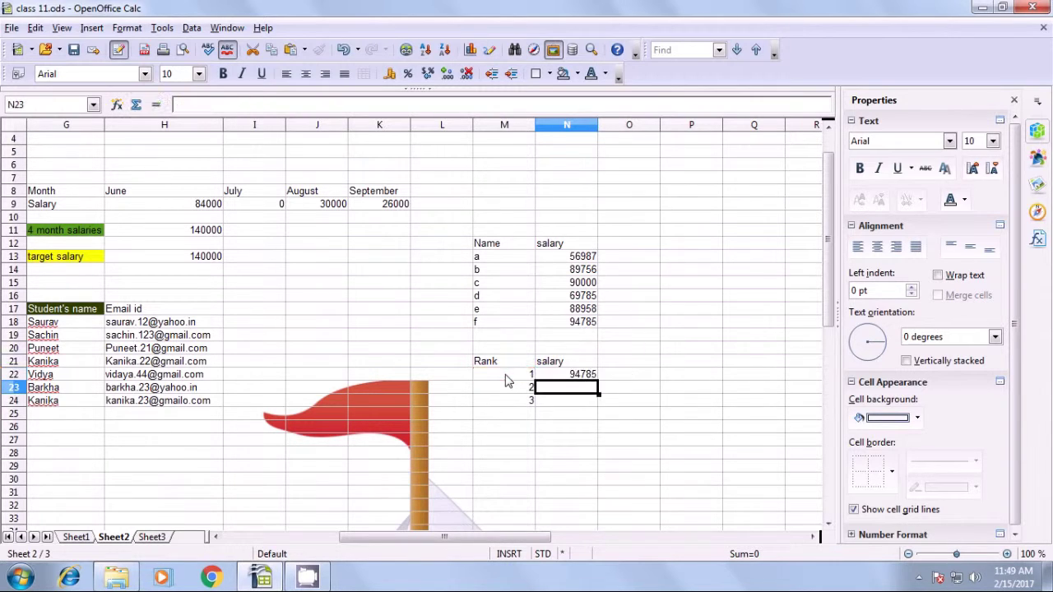
pyautogui.click(590, 380)
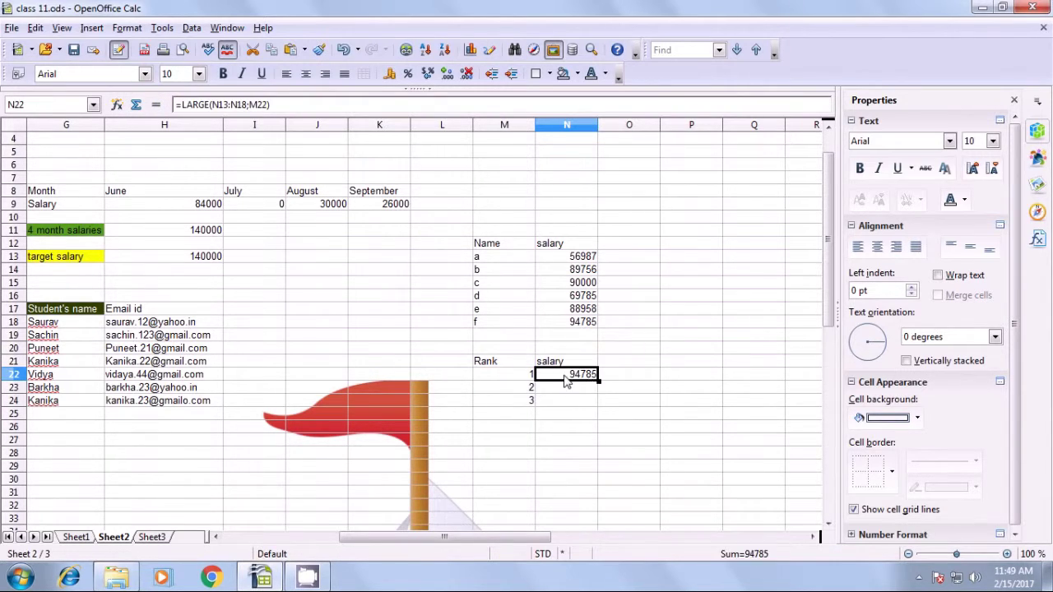
pyautogui.click(586, 335)
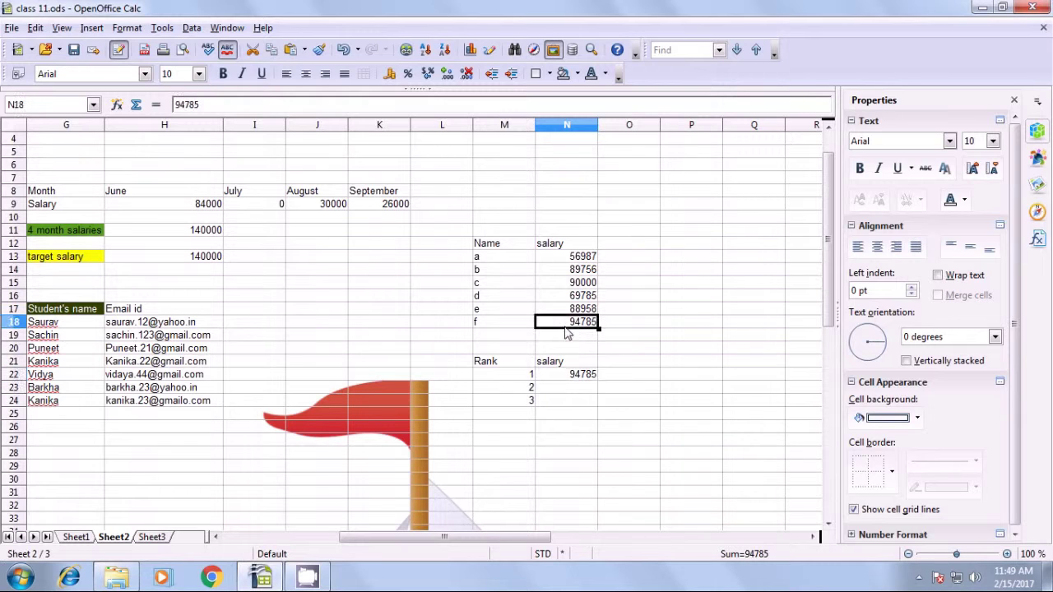
pyautogui.click(561, 379)
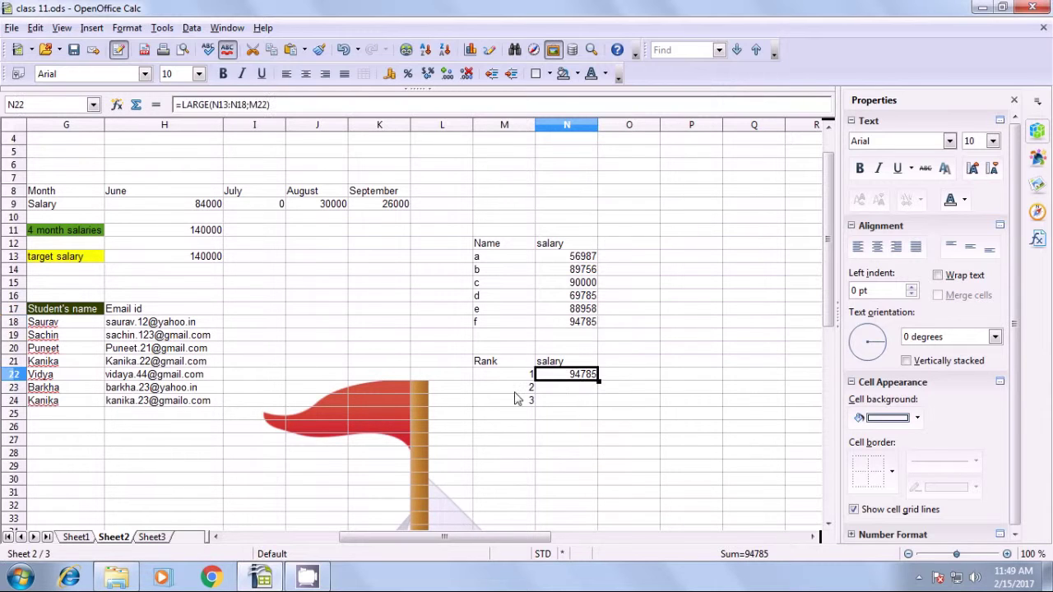
# Fill the LARGE formula down to N24 to list 90000 and 88958, checking each cell.
pyautogui.click(519, 389)
pyautogui.click(528, 401)
pyautogui.click(584, 377)
pyautogui.moveTo(598, 381); pyautogui.dragTo(603, 414)
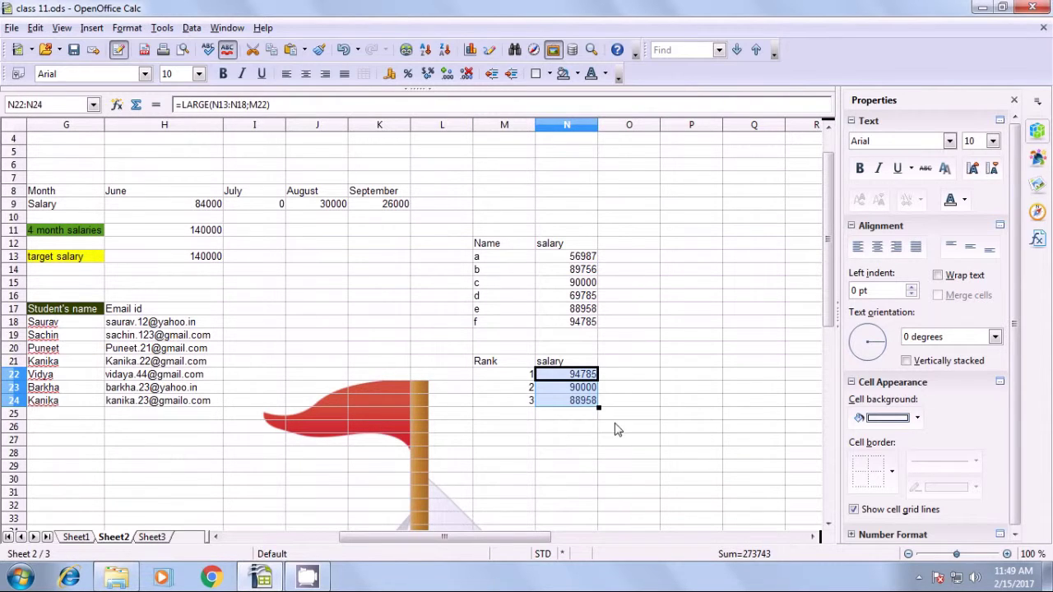
pyautogui.click(653, 403)
pyautogui.click(580, 377)
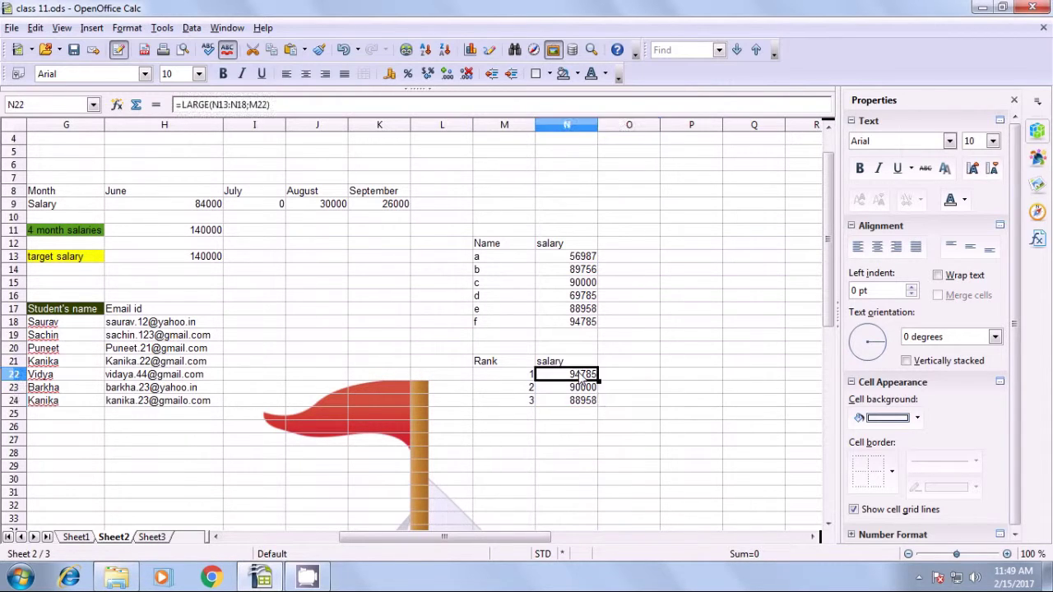
pyautogui.click(574, 389)
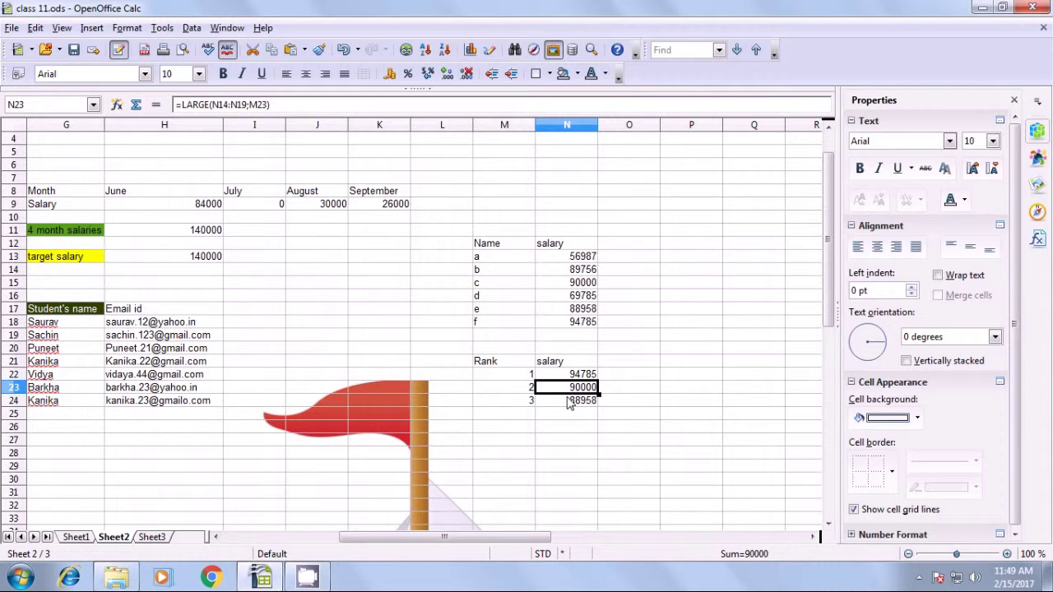
pyautogui.click(571, 403)
pyautogui.click(651, 365)
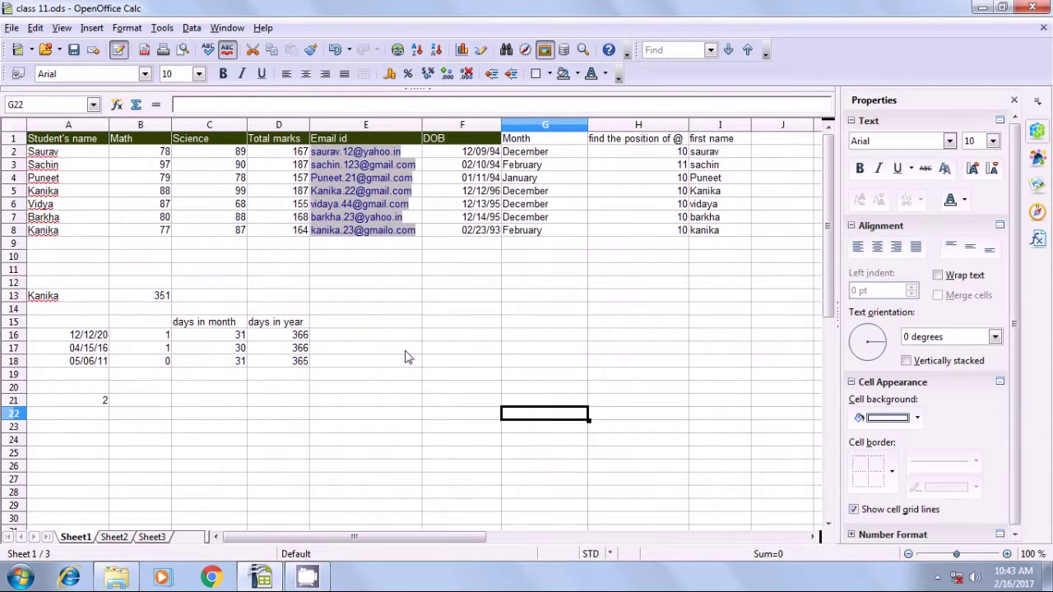
pyautogui.click(442, 349)
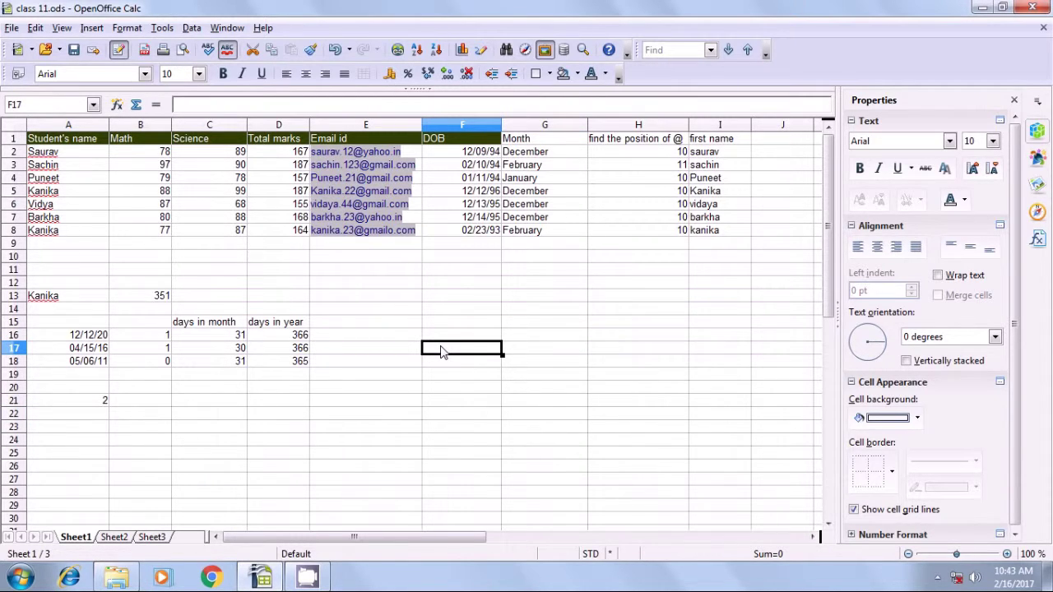
pyautogui.click(48, 156)
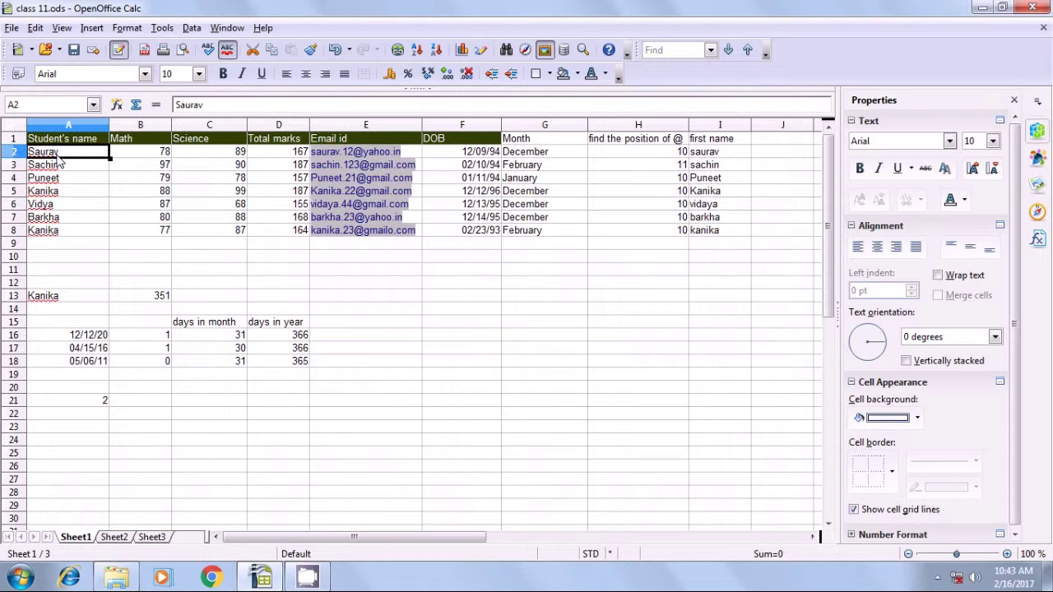
pyautogui.click(473, 357)
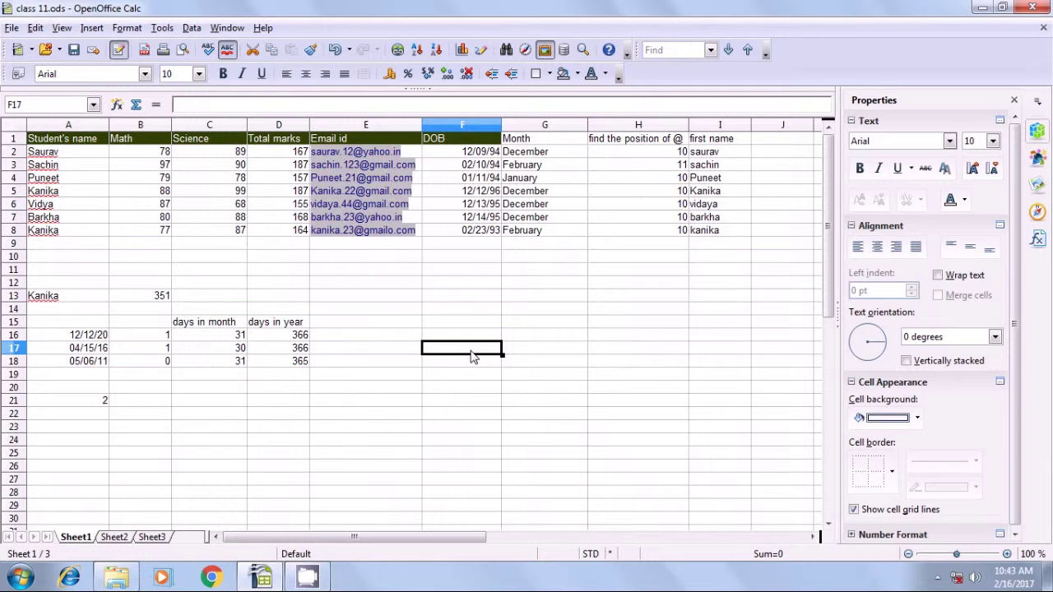
# Enter =INDIRECT(ADDRESS(ROW(A2);COLUMN(A2);4)) in F17 and verify it returns the name in A2.
pyautogui.write('=')
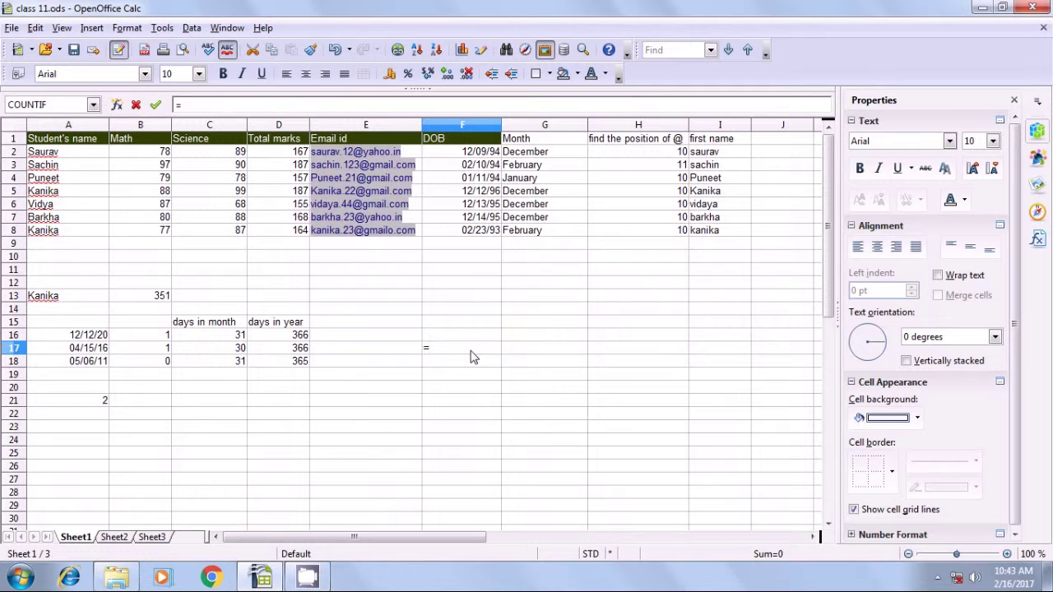
pyautogui.write('in')
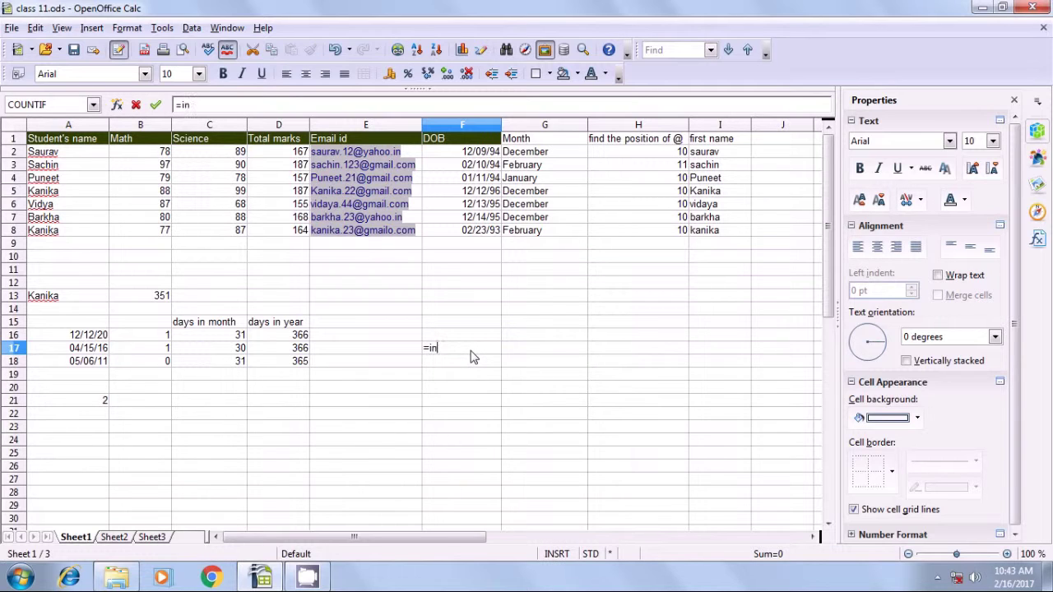
pyautogui.write('direct(')
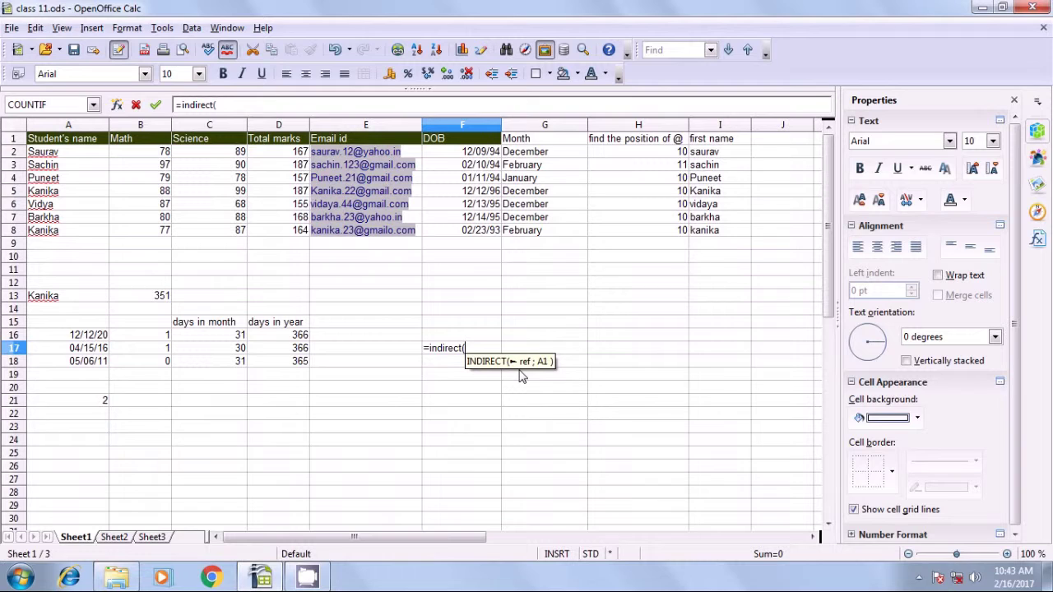
pyautogui.write('address')
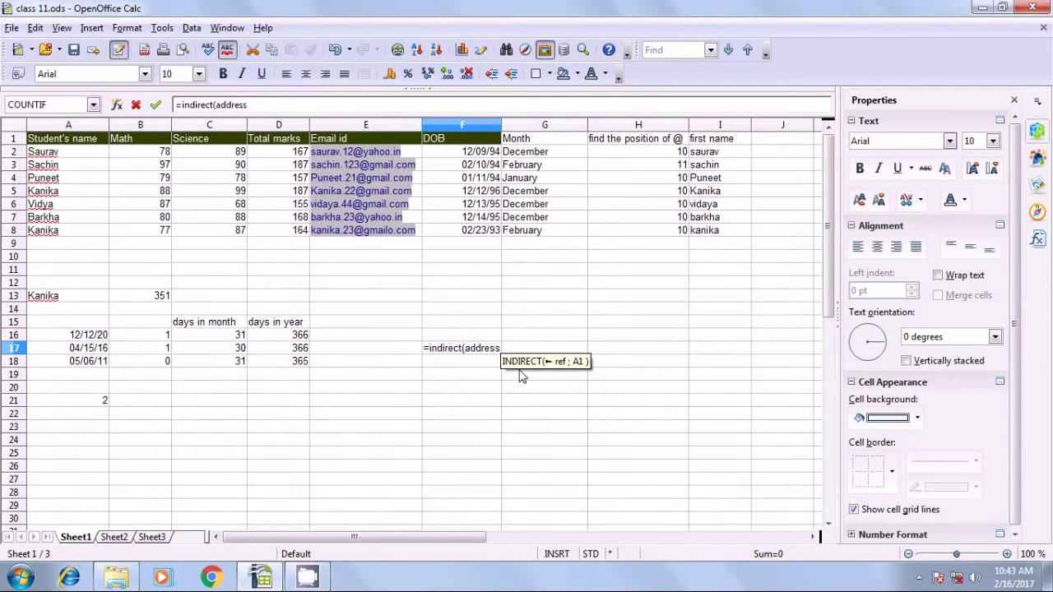
pyautogui.write('(')
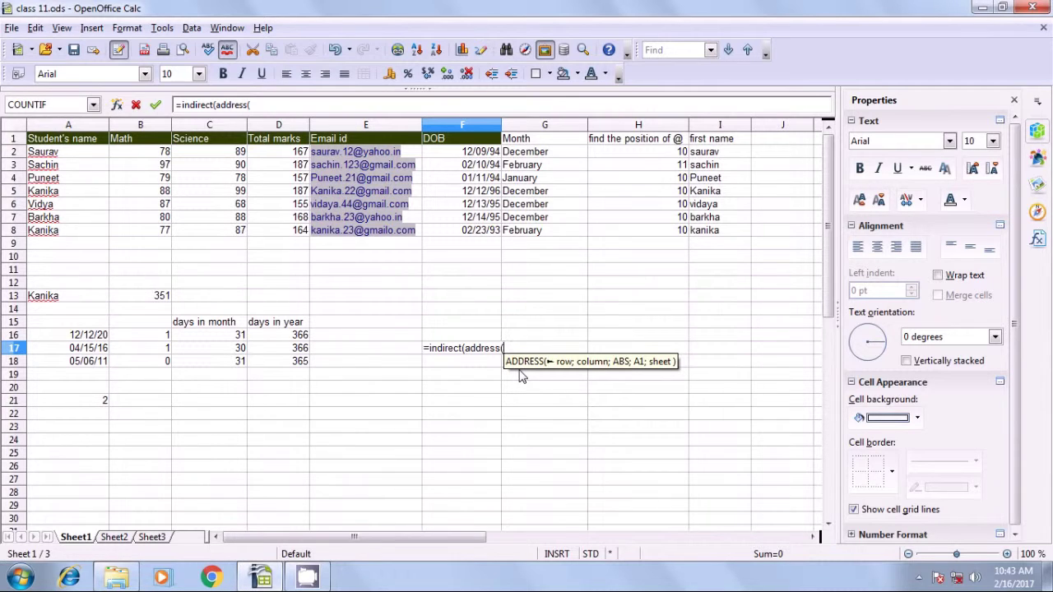
pyautogui.write('row')
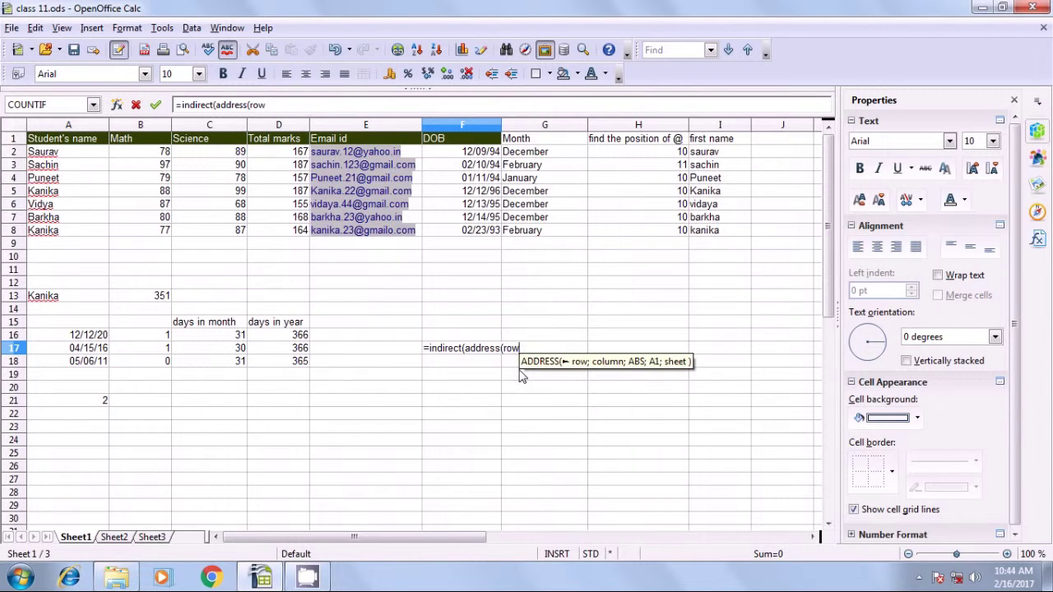
pyautogui.write(')')
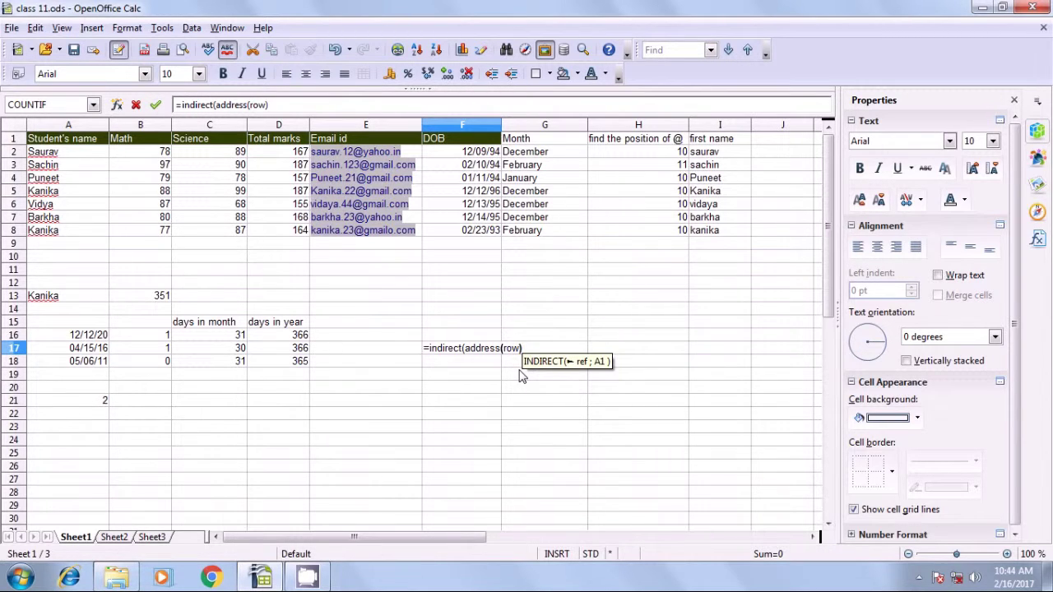
pyautogui.write(';')
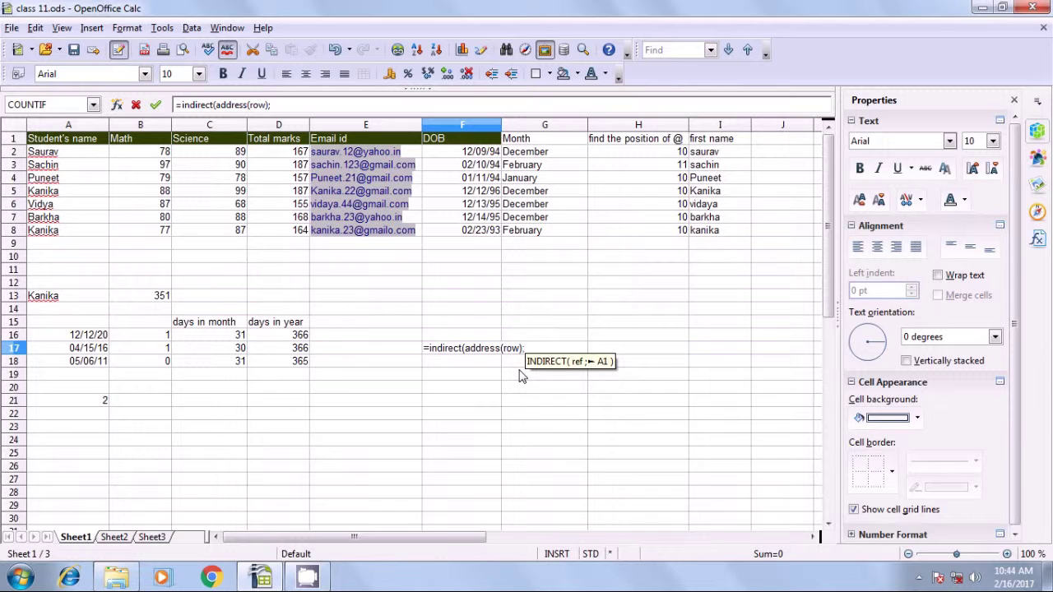
pyautogui.press('BackSpace')
pyautogui.press('BackSpace')
pyautogui.write('(')
pyautogui.click(49, 153)
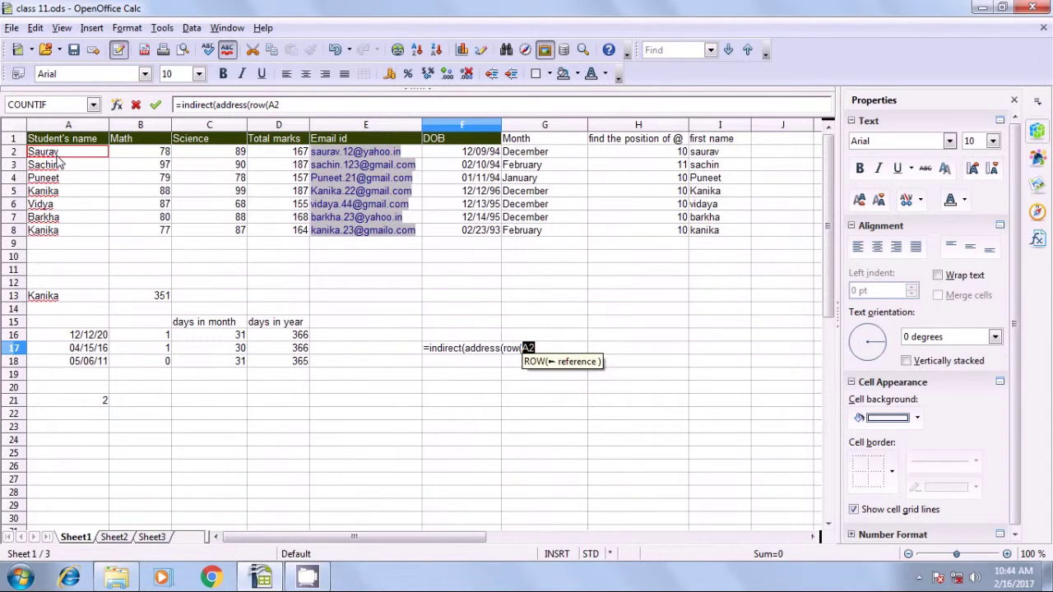
pyautogui.write(')')
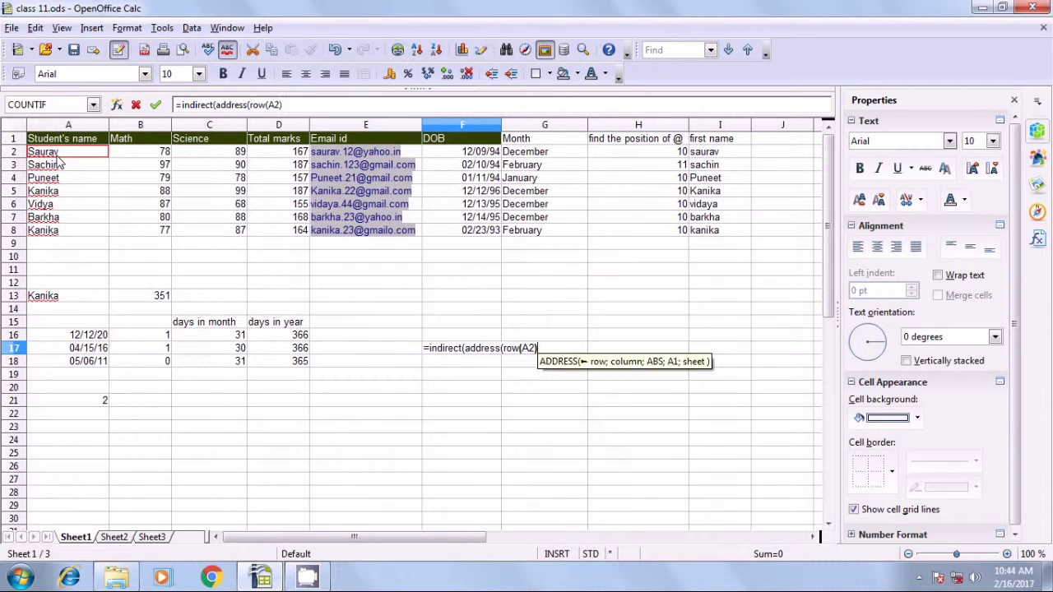
pyautogui.write(';')
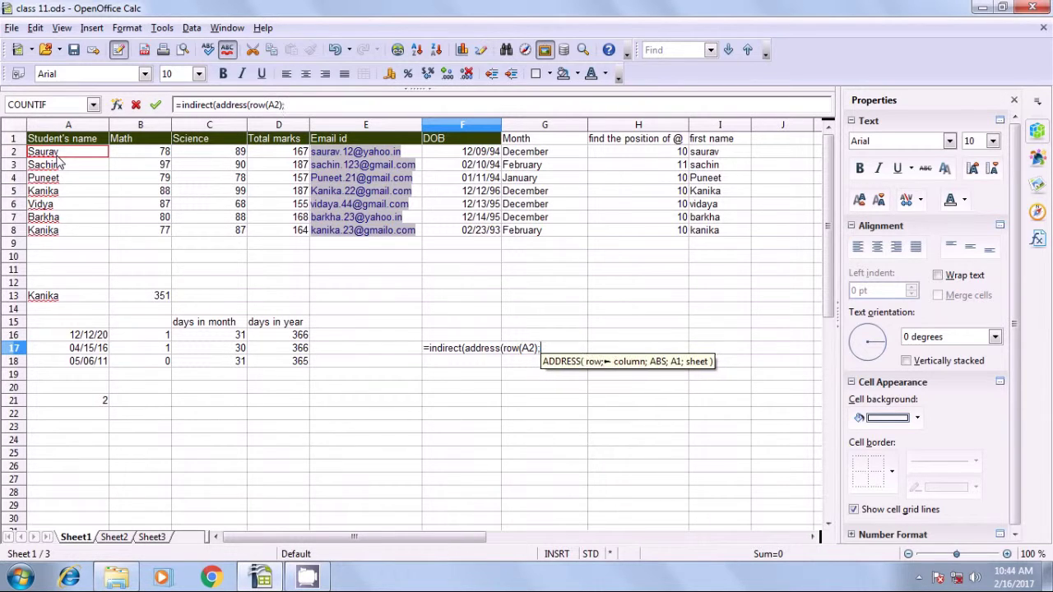
pyautogui.write('co')
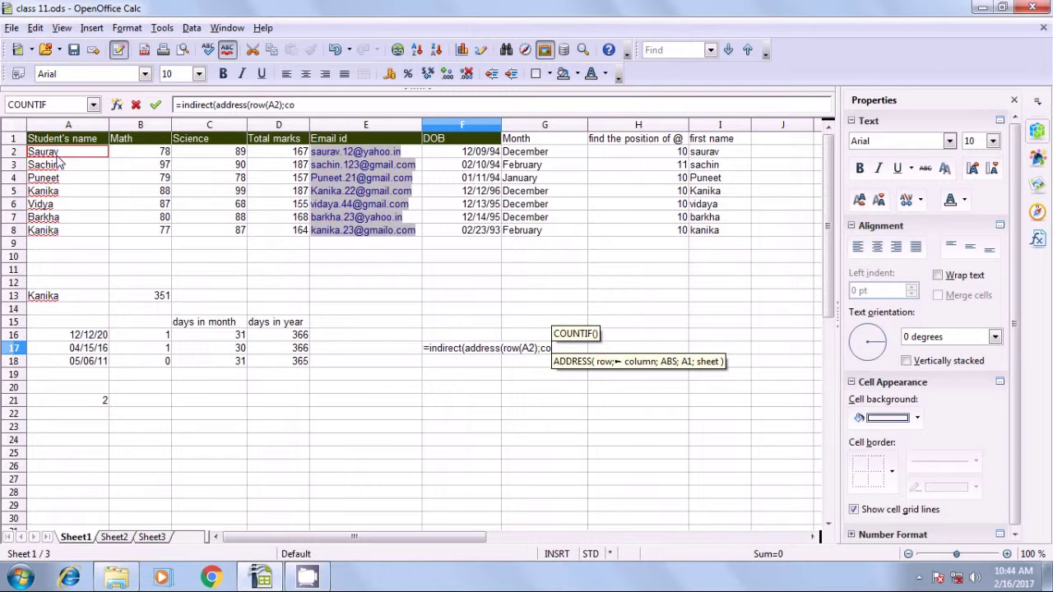
pyautogui.write('lumn')
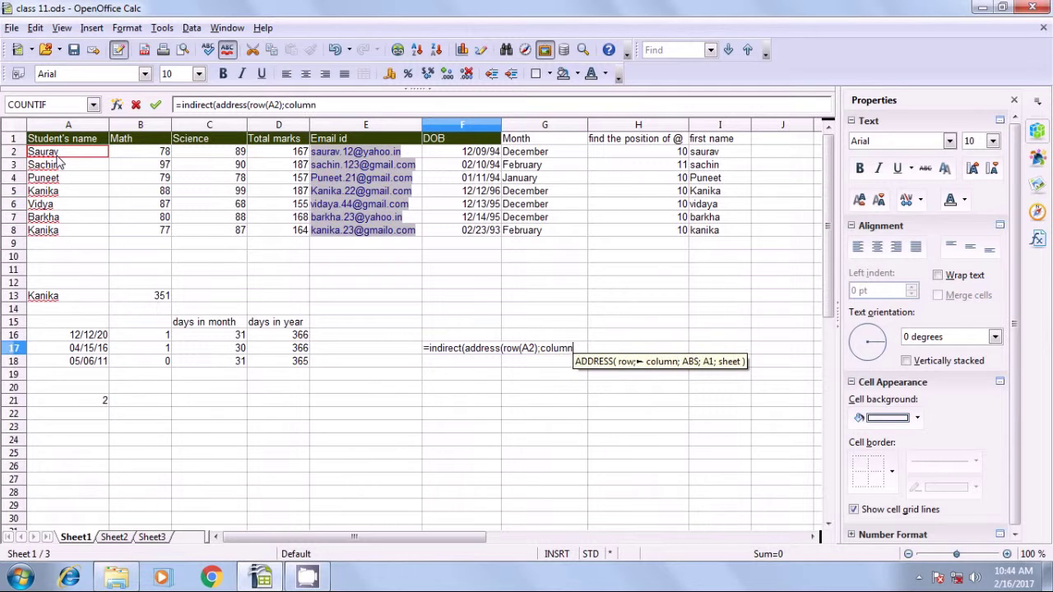
pyautogui.write('(')
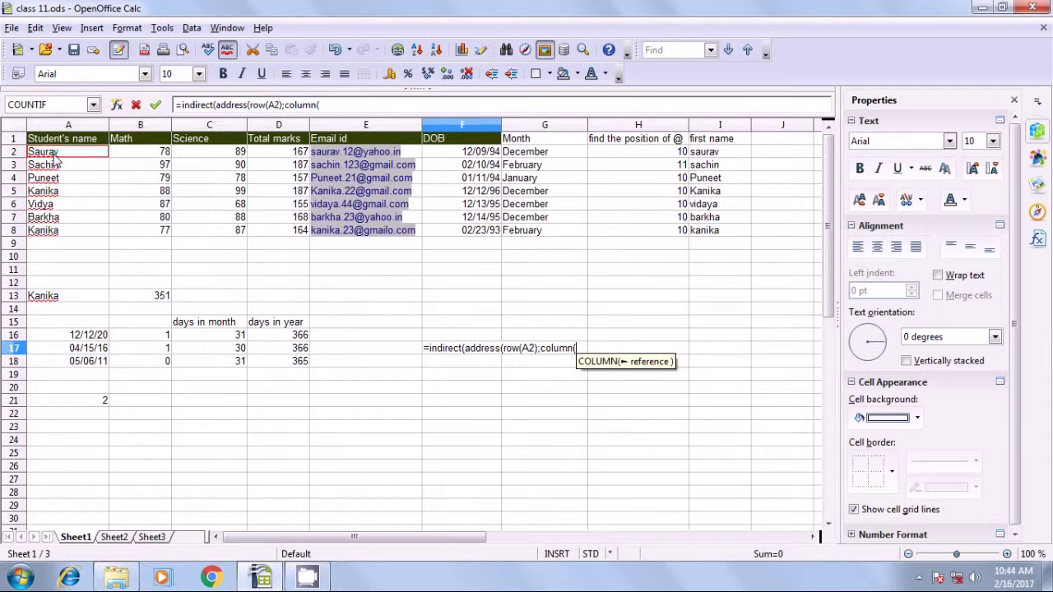
pyautogui.click(57, 155)
pyautogui.write(')')
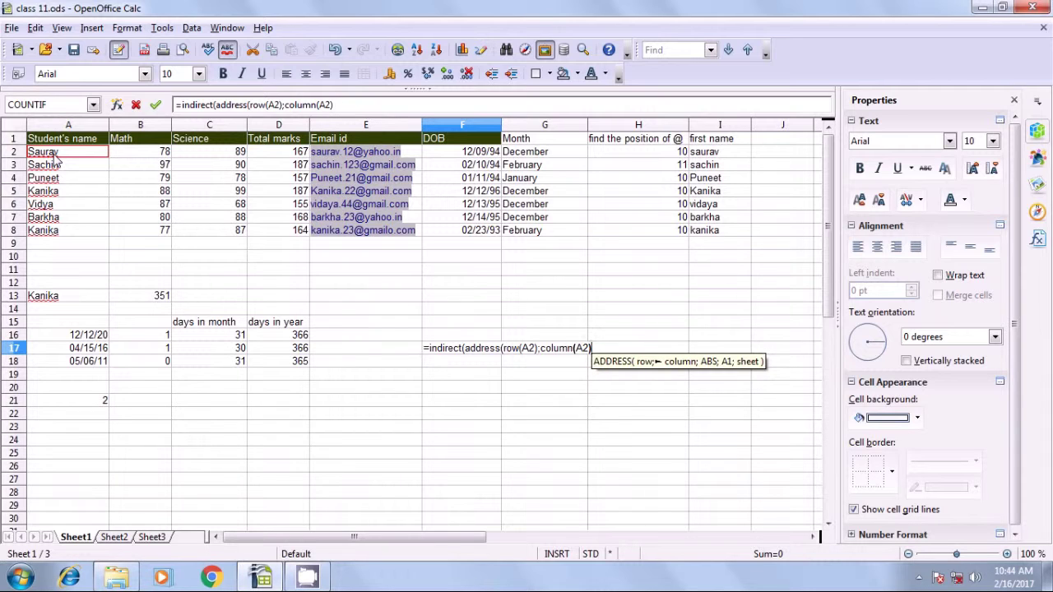
pyautogui.write(';')
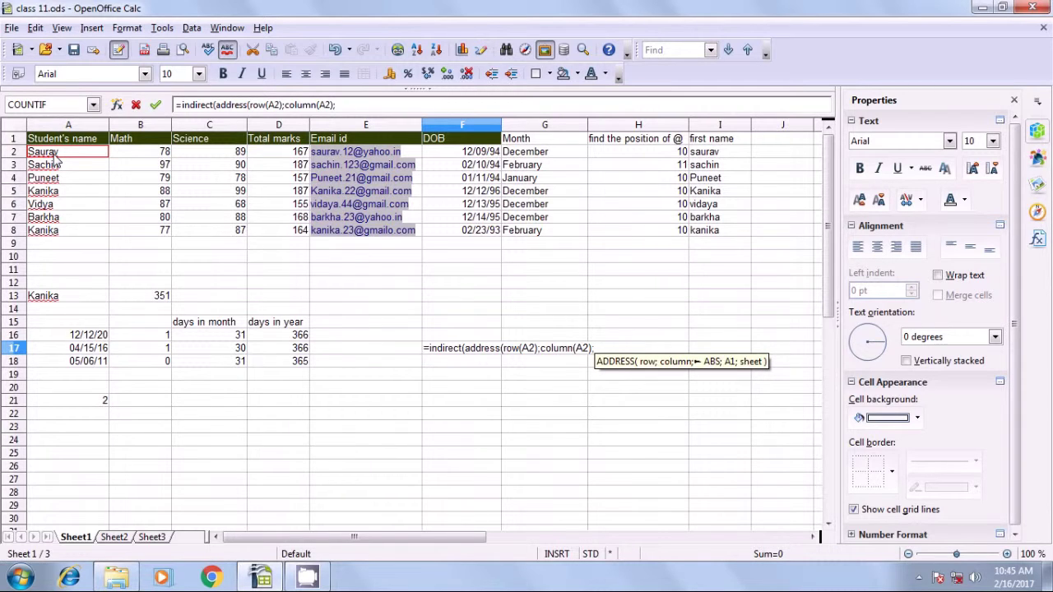
pyautogui.write('4')
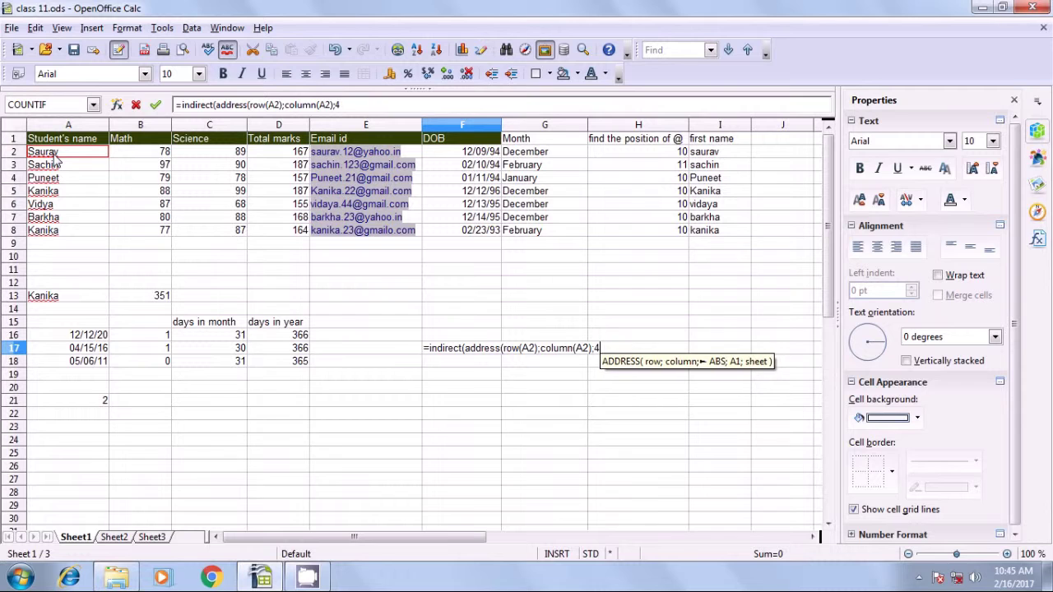
pyautogui.write(')')
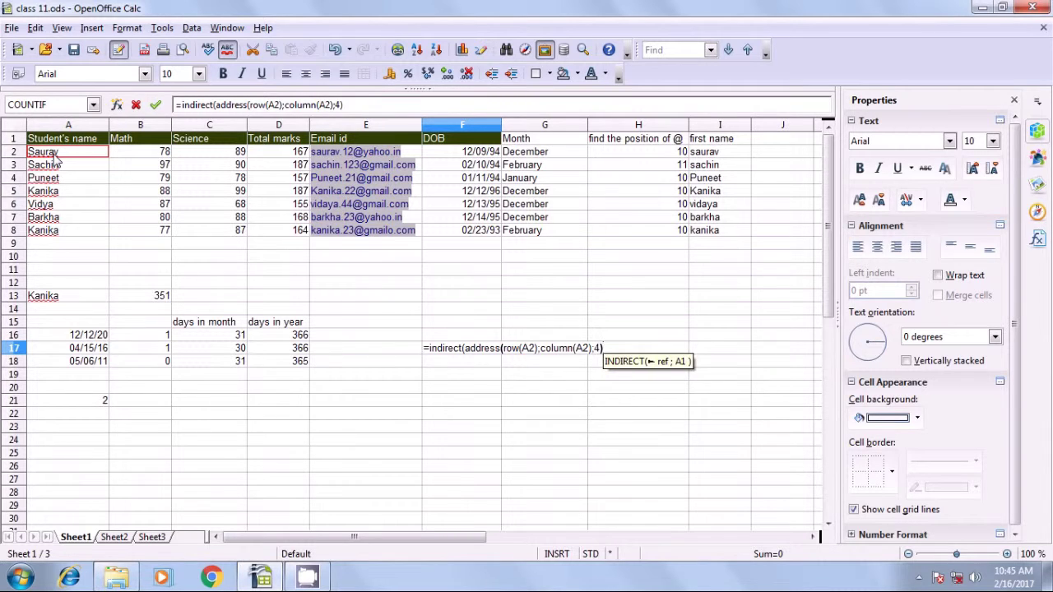
pyautogui.press('Return')
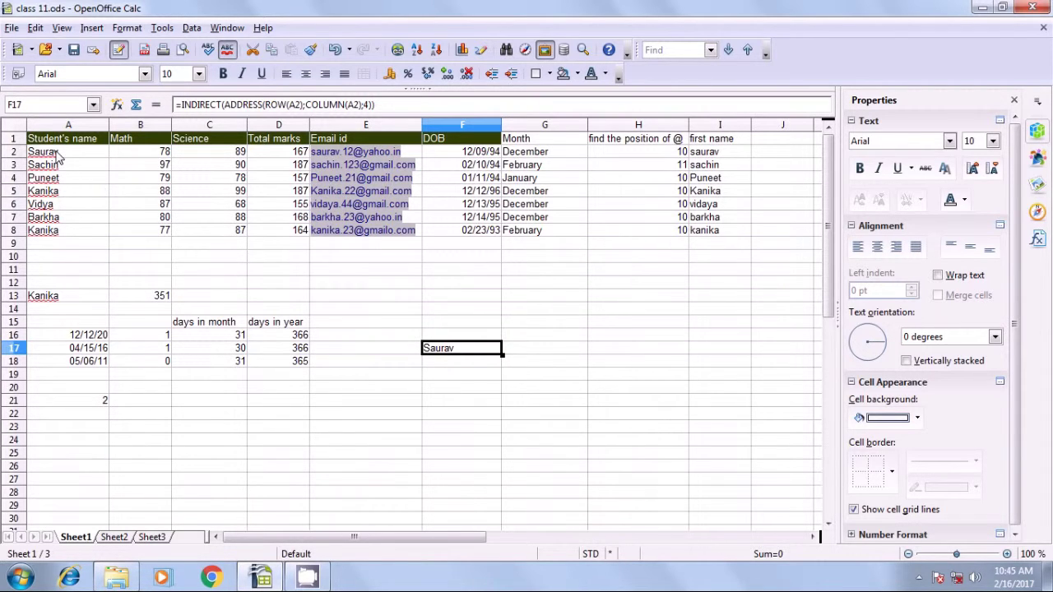
pyautogui.click(58, 156)
pyautogui.click(440, 351)
# Select Sheet1's header row A1:I1 for copying.
pyautogui.click(542, 366)
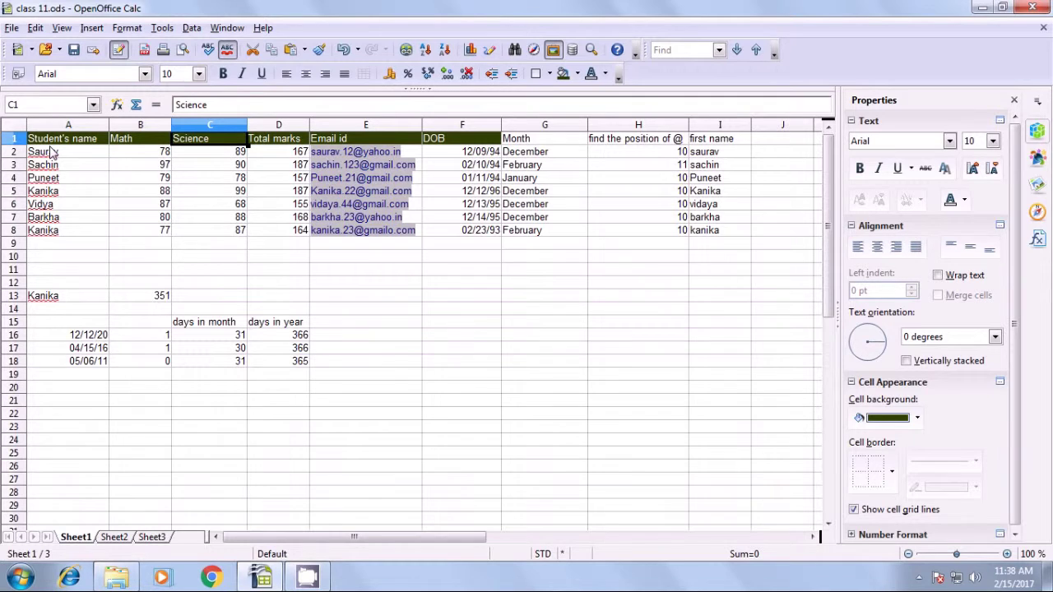
pyautogui.moveTo(37, 143); pyautogui.dragTo(718, 141)
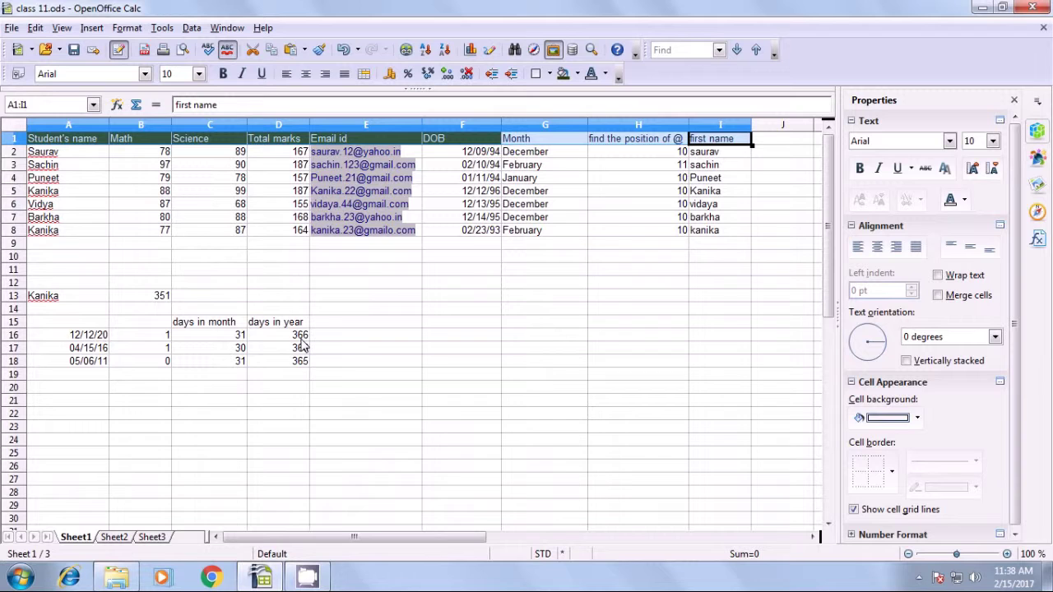
# Paste the copied header row into A1 of Sheet3 with Edit > Paste.
pyautogui.click(153, 537)
pyautogui.click(54, 142)
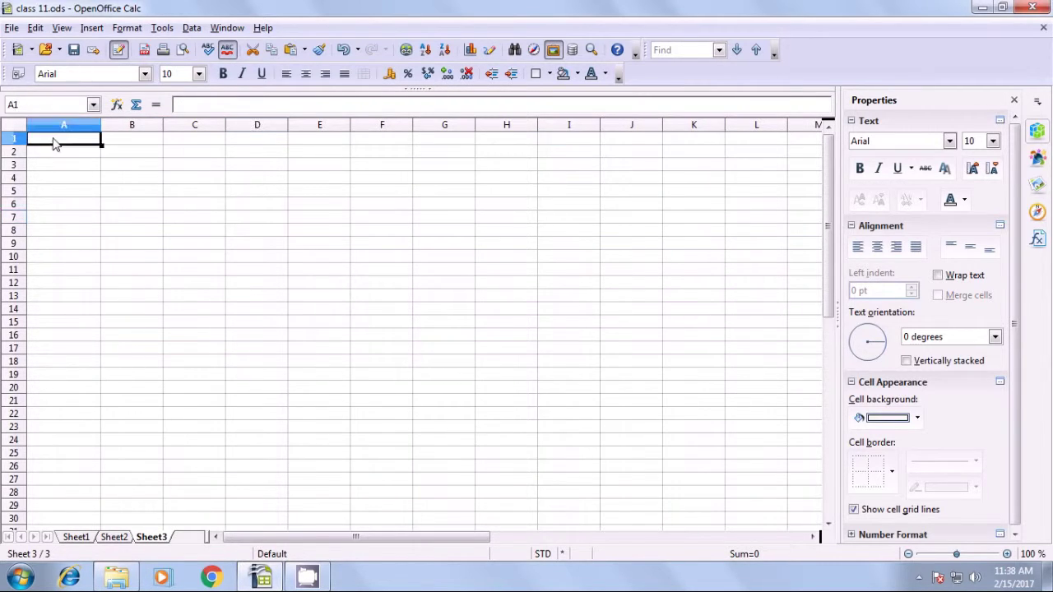
pyautogui.click(35, 27)
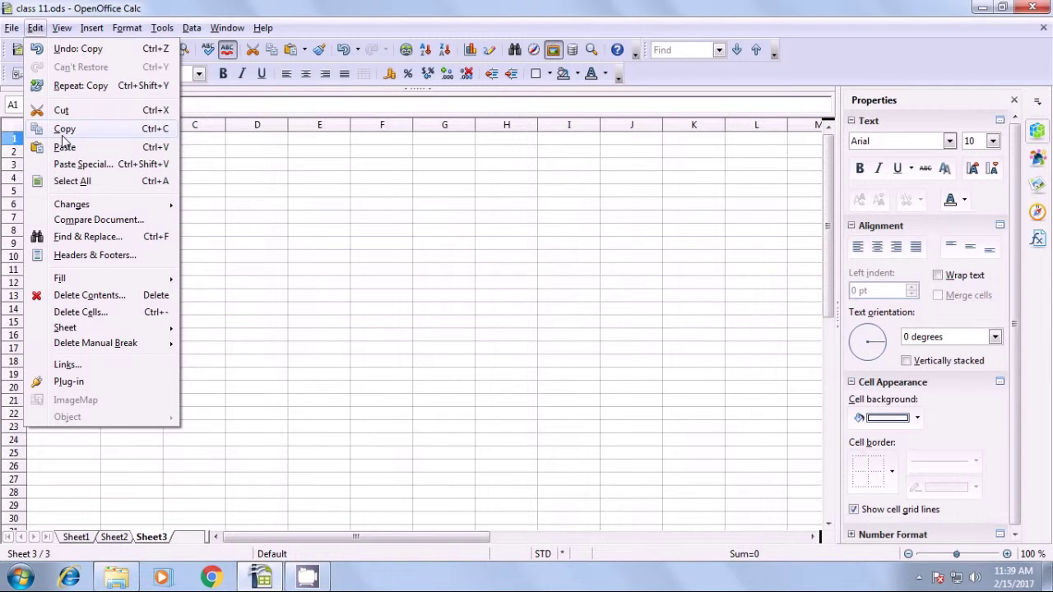
pyautogui.click(64, 148)
pyautogui.click(95, 242)
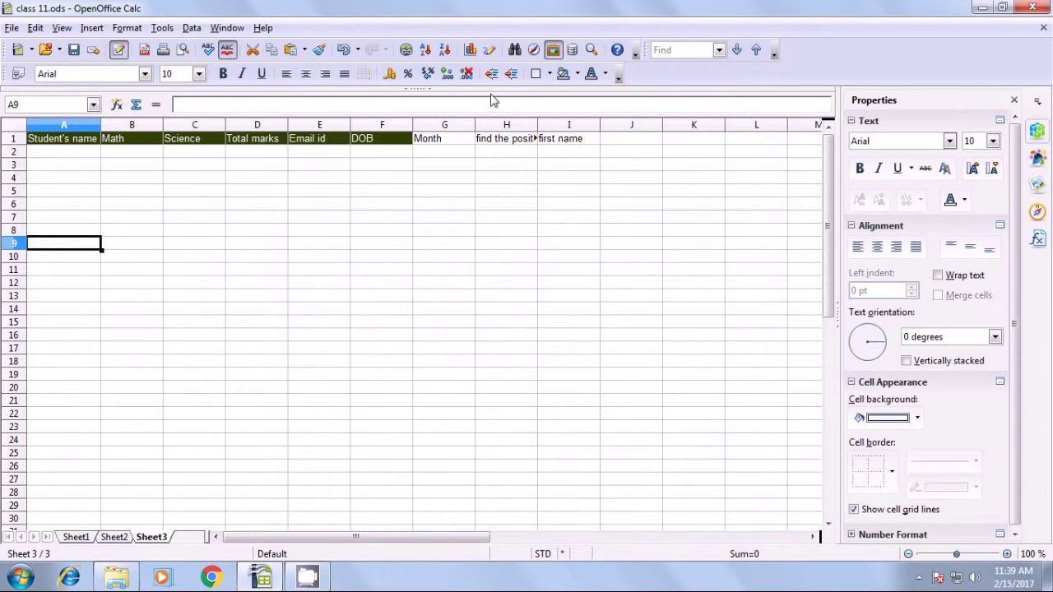
# Widen column H so its full heading shows.
pyautogui.moveTo(538, 123); pyautogui.dragTo(576, 125)
pyautogui.click(582, 169)
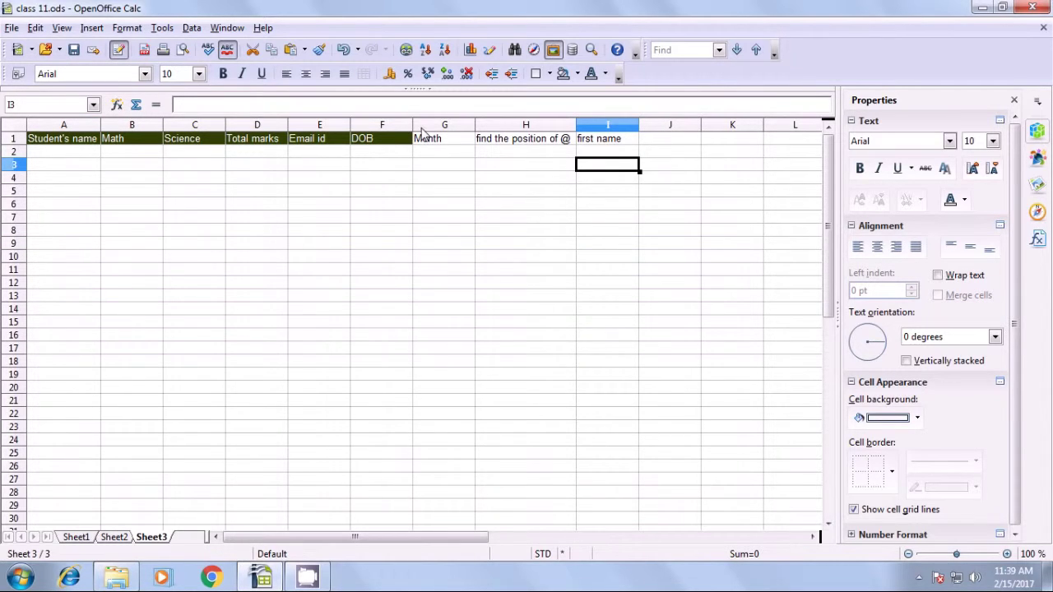
pyautogui.click(50, 153)
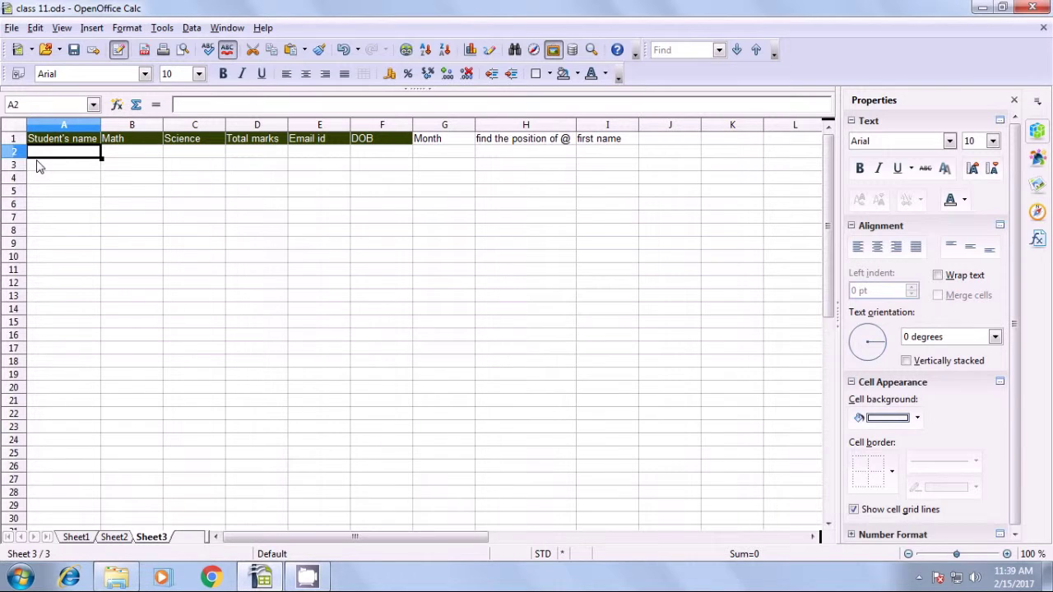
# Enter =VLOOKUP(A1;Sheet1.A1:I8;5;0) in Sheet3's cell A2.
pyautogui.write('=')
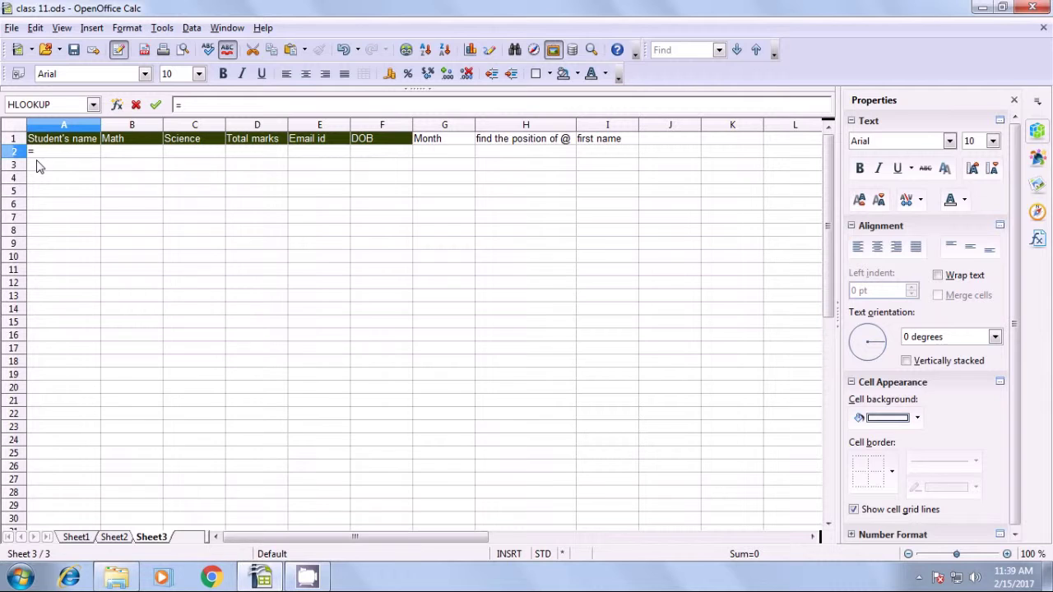
pyautogui.write('vloo')
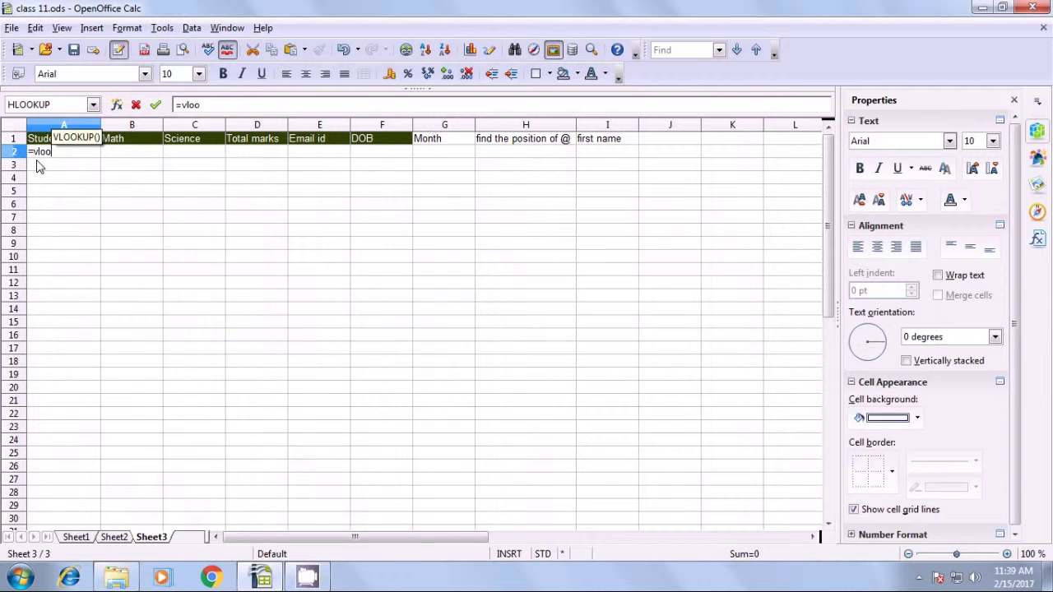
pyautogui.write('kup')
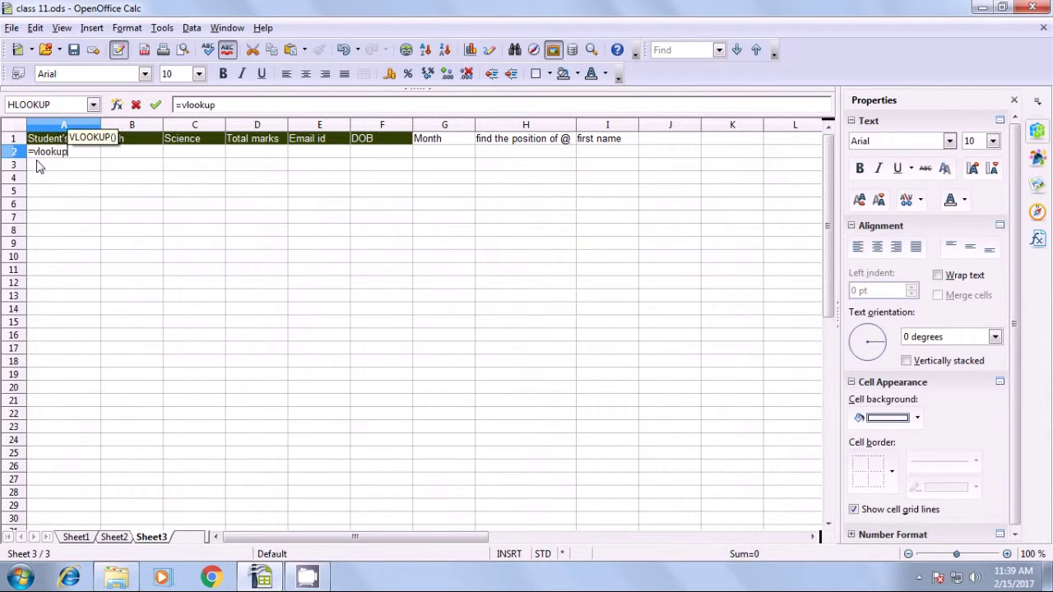
pyautogui.write('(')
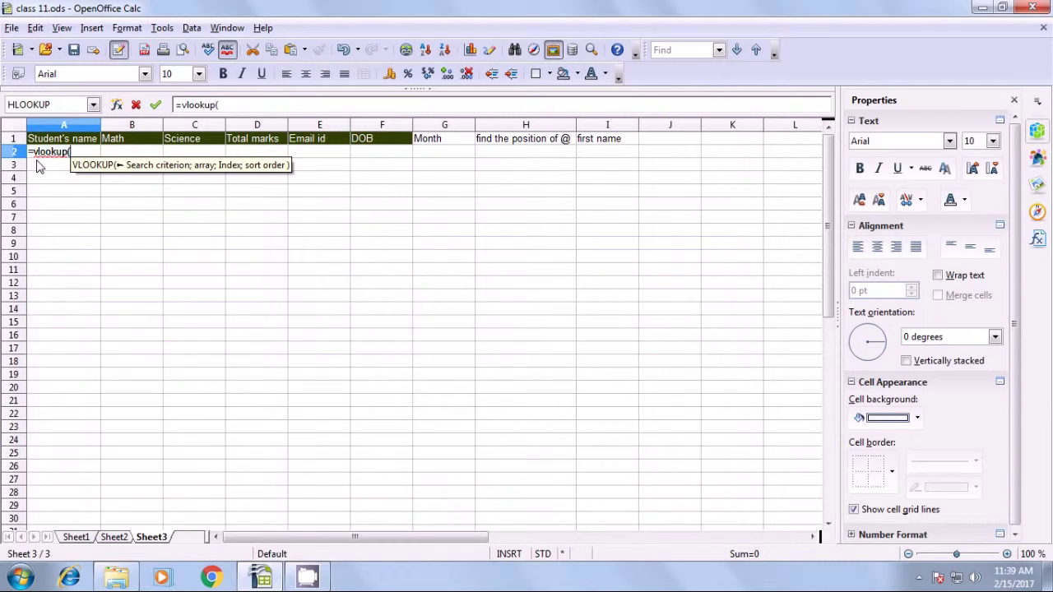
pyautogui.click(47, 145)
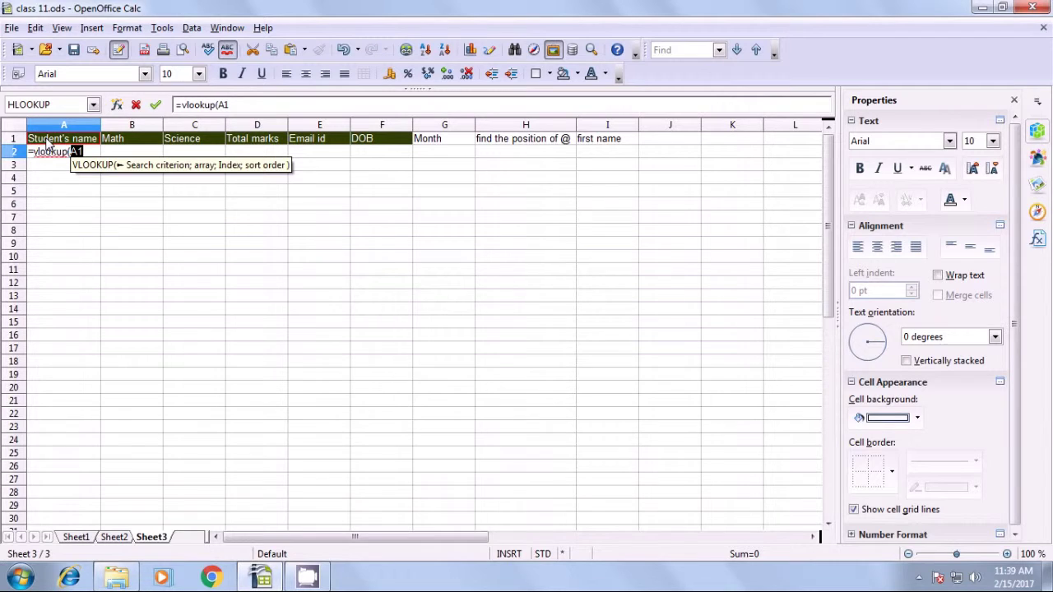
pyautogui.write(';')
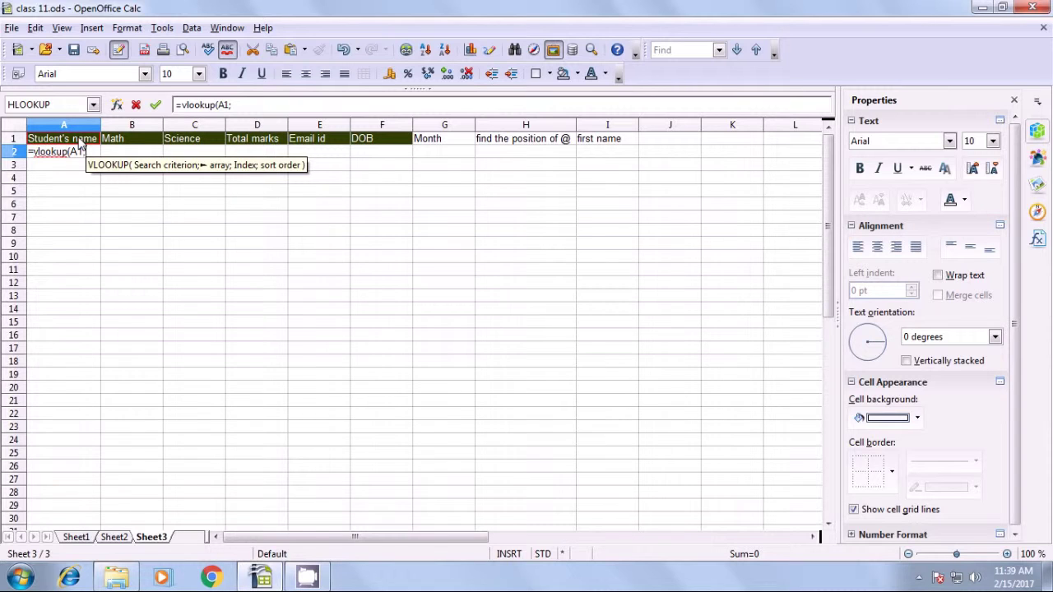
pyautogui.click(81, 541)
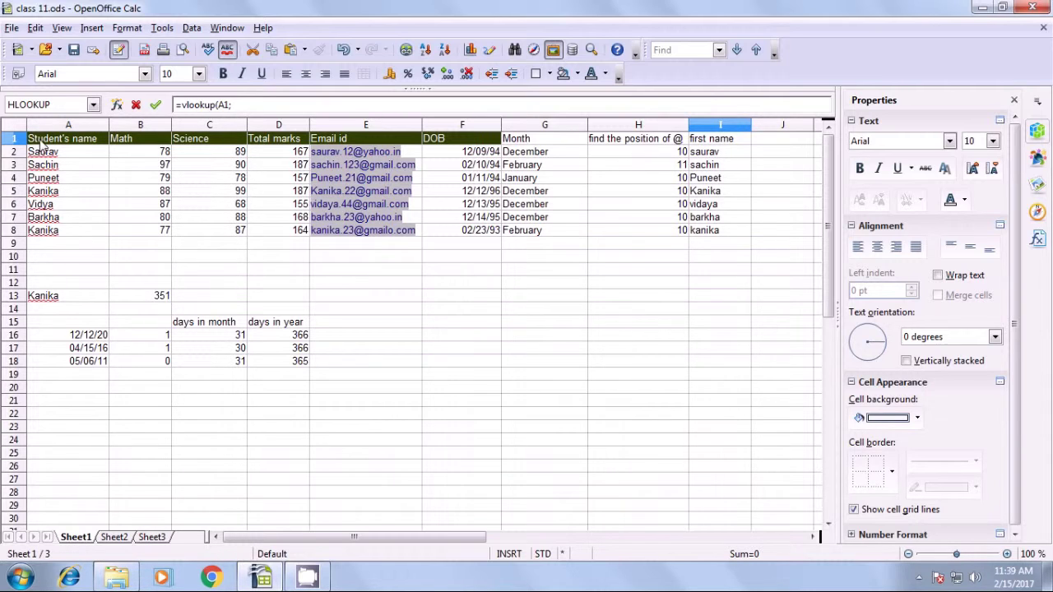
pyautogui.moveTo(41, 142); pyautogui.dragTo(709, 238)
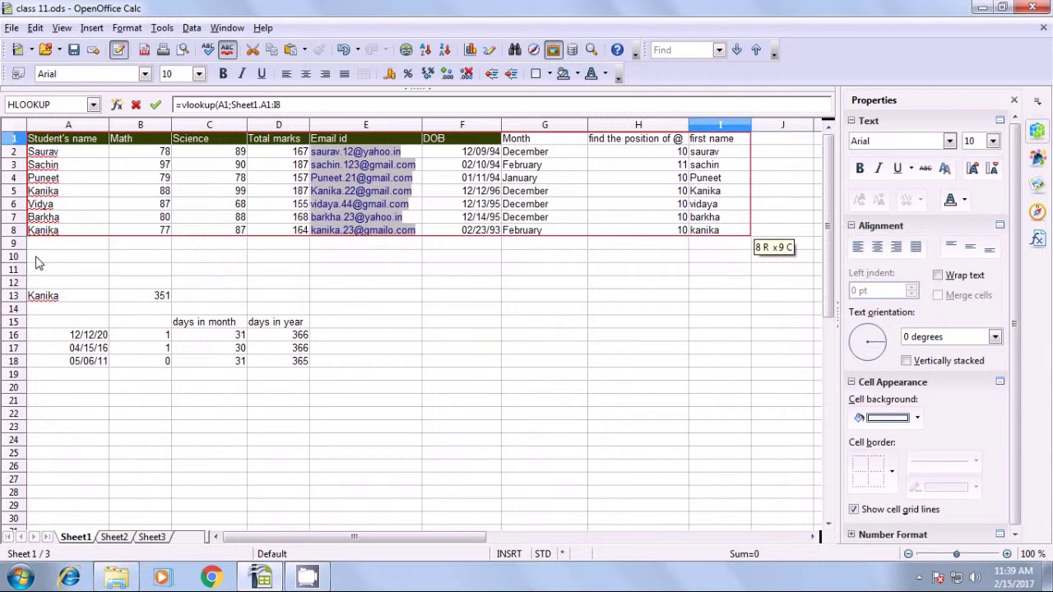
pyautogui.write(';5')
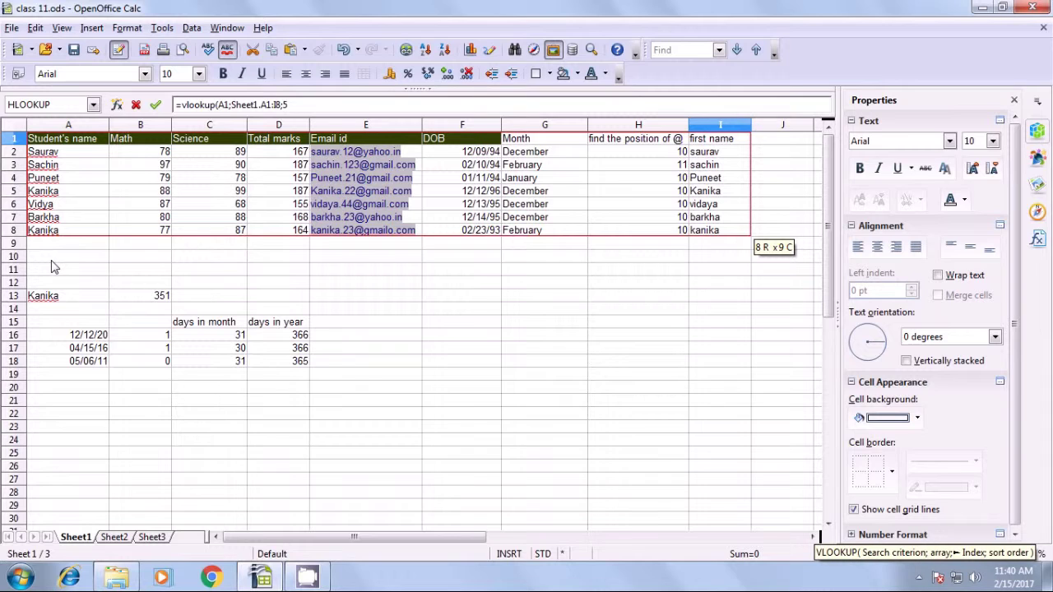
pyautogui.write(';')
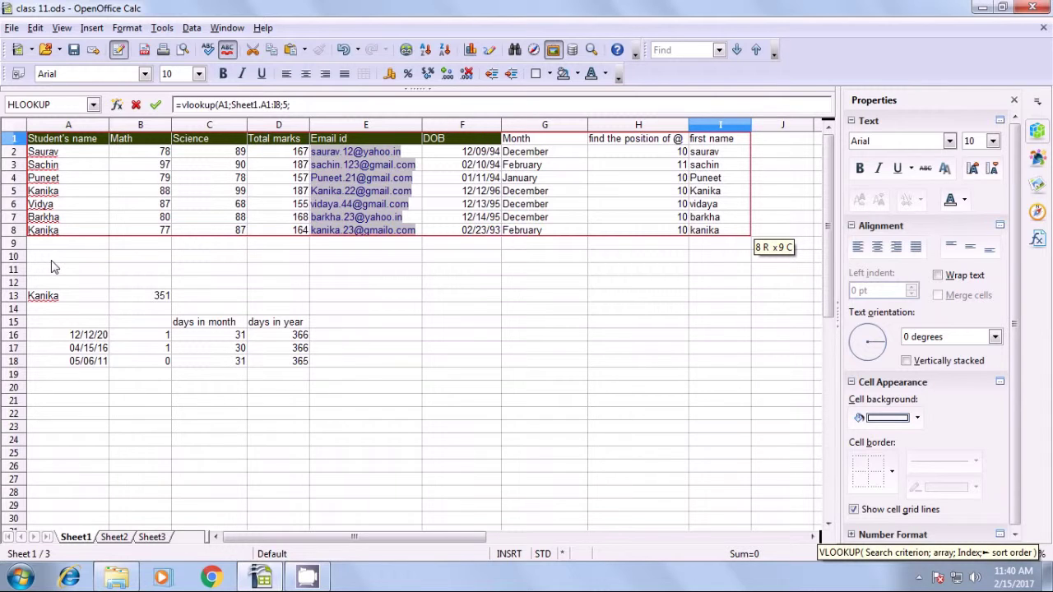
pyautogui.write('0')
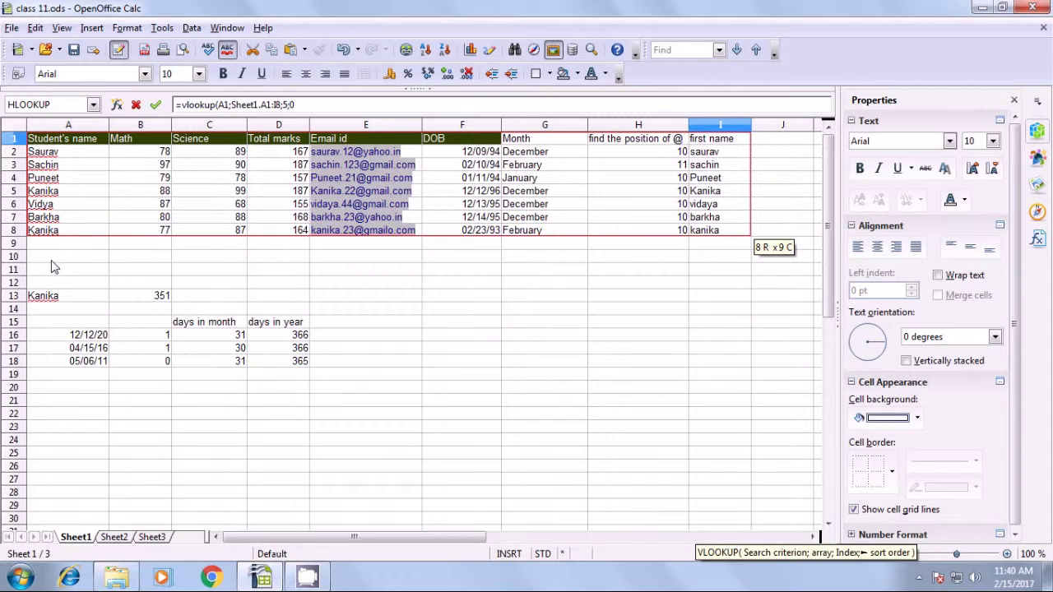
pyautogui.write(')')
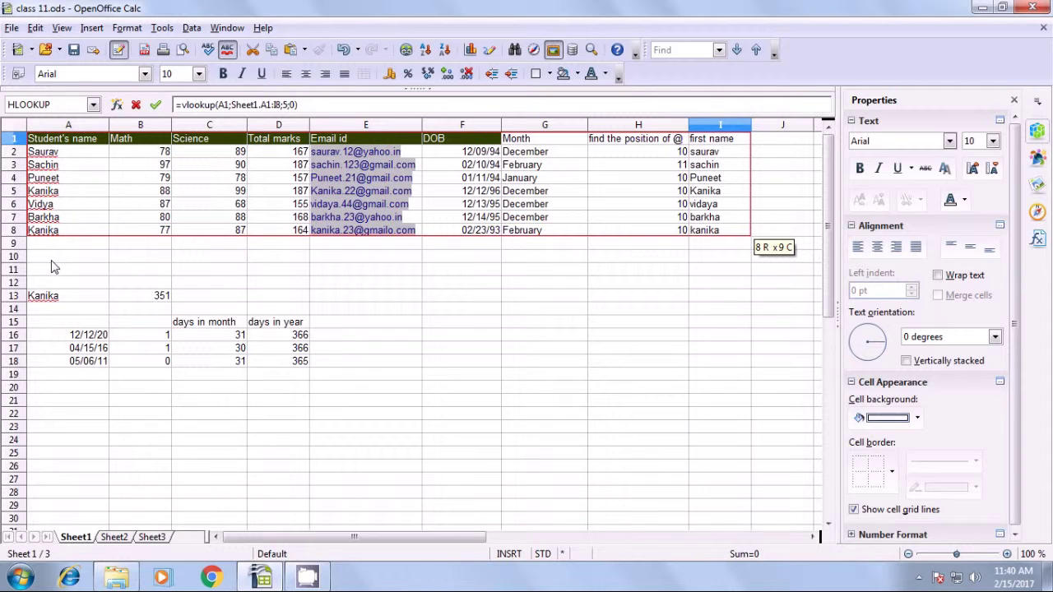
pyautogui.press('Return')
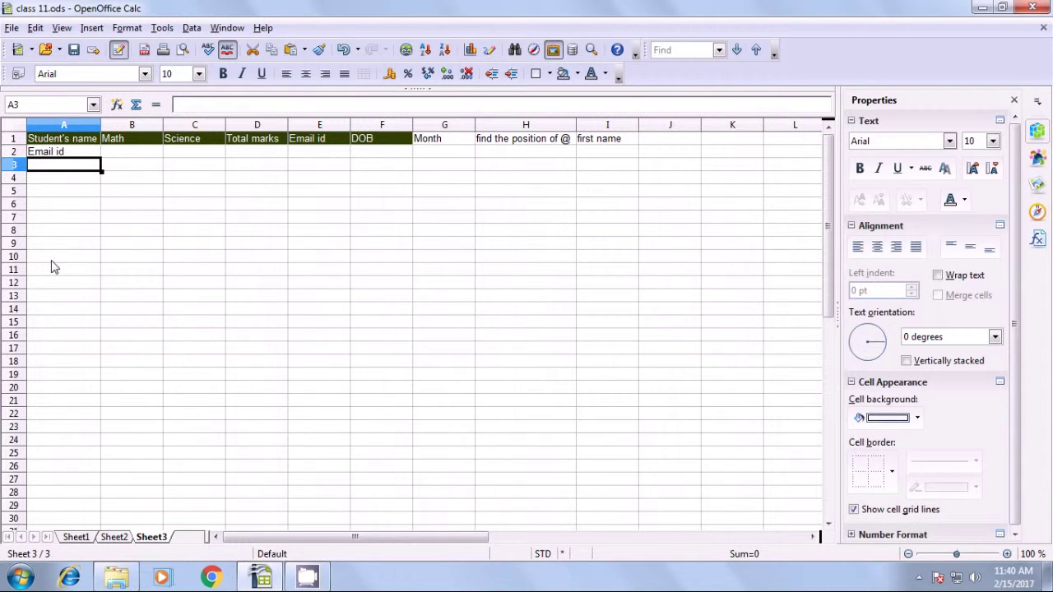
# Edit A2's formula to read =HLOOKUP(A1;Sheet1.A1:I8;5;0).
pyautogui.click(51, 155)
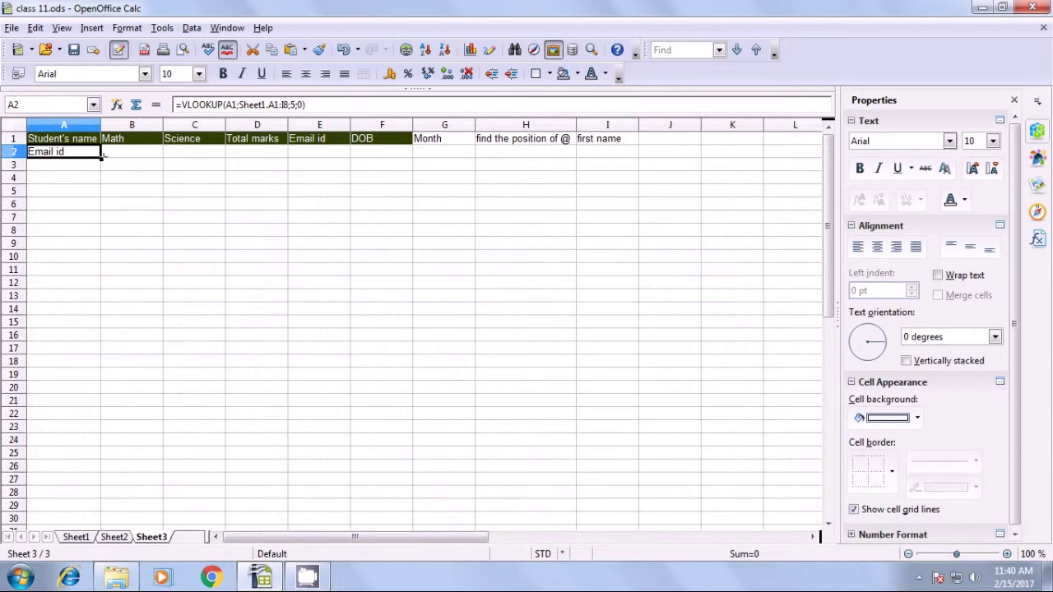
pyautogui.click(183, 104)
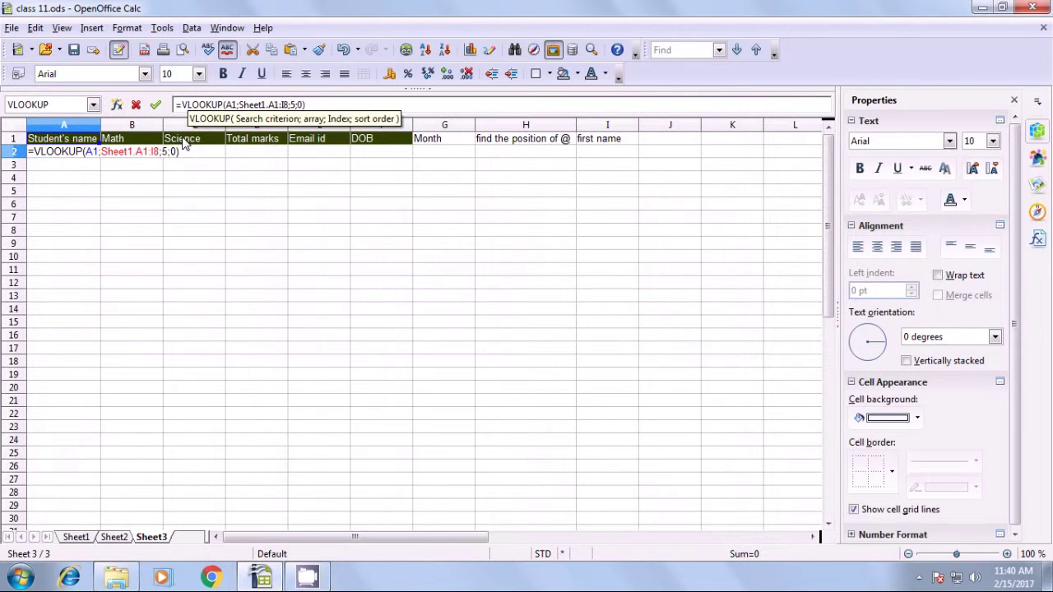
pyautogui.press('BackSpace')
pyautogui.write('h')
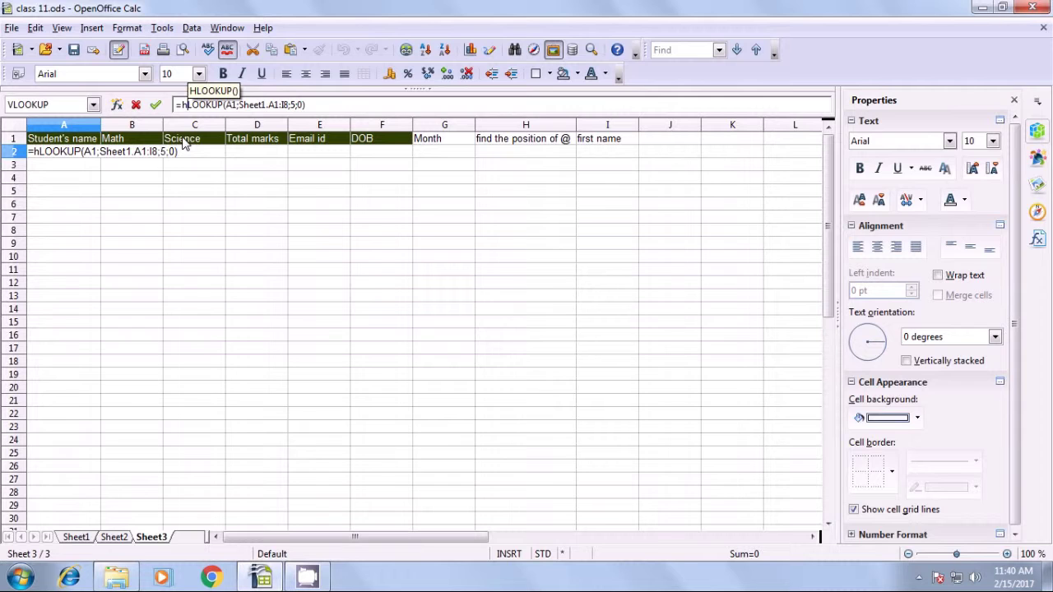
pyautogui.press('BackSpace')
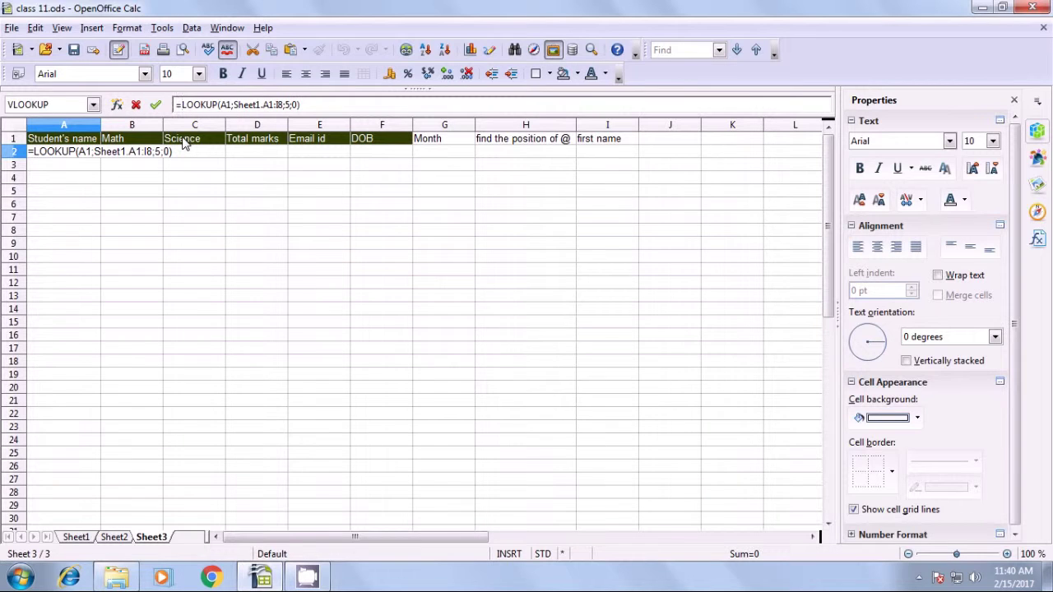
pyautogui.write('H')
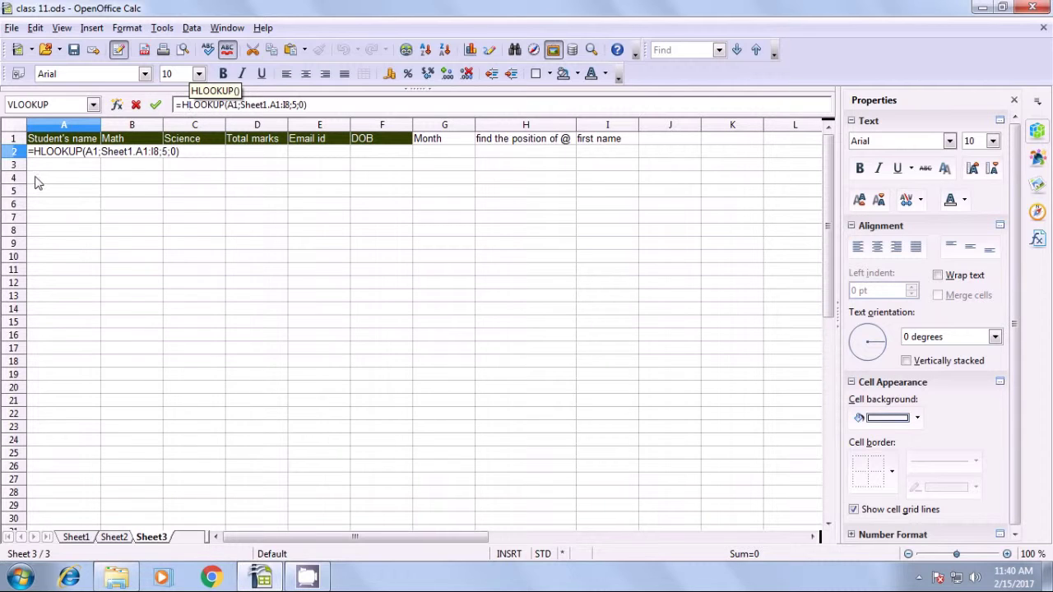
pyautogui.press('Right')
pyautogui.press('Right')
pyautogui.press('Right')
pyautogui.press('Right')
pyautogui.press('Right')
pyautogui.press('Right')
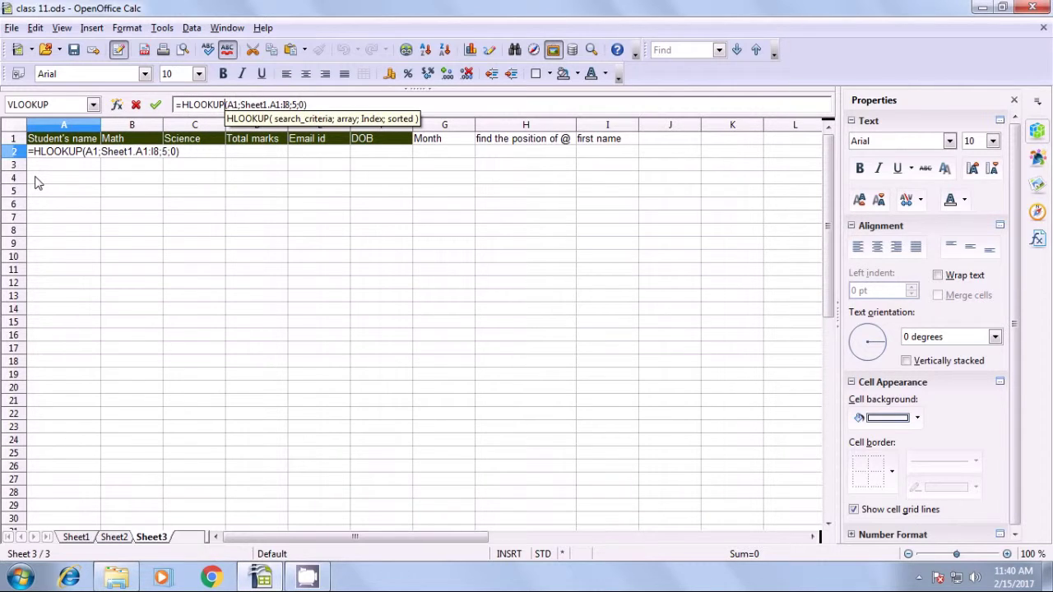
pyautogui.press('Return')
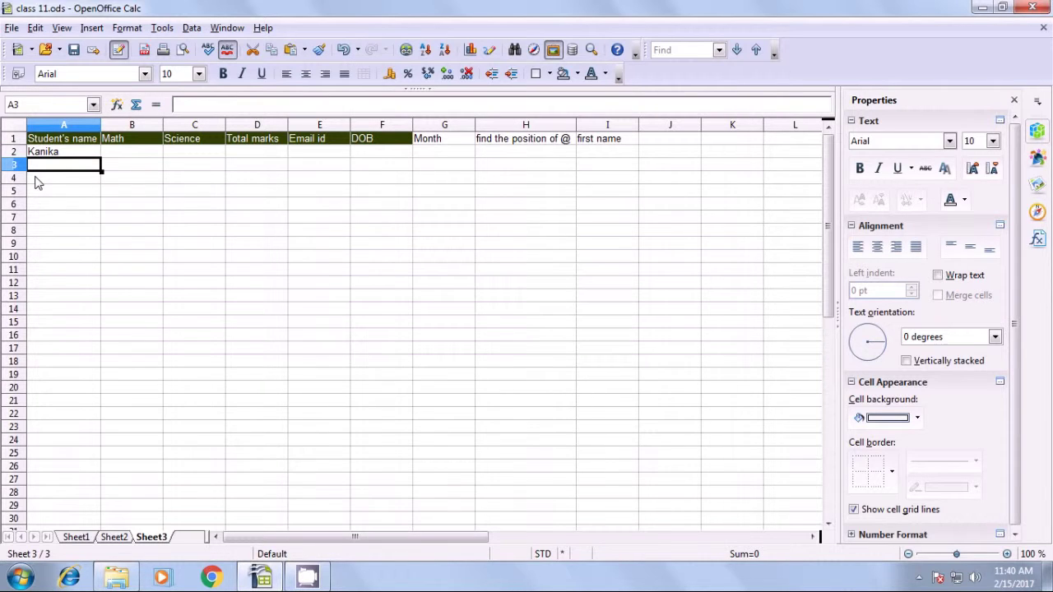
# Fill the A2 HLOOKUP formula across to I2 and check each copied cell.
pyautogui.click(47, 155)
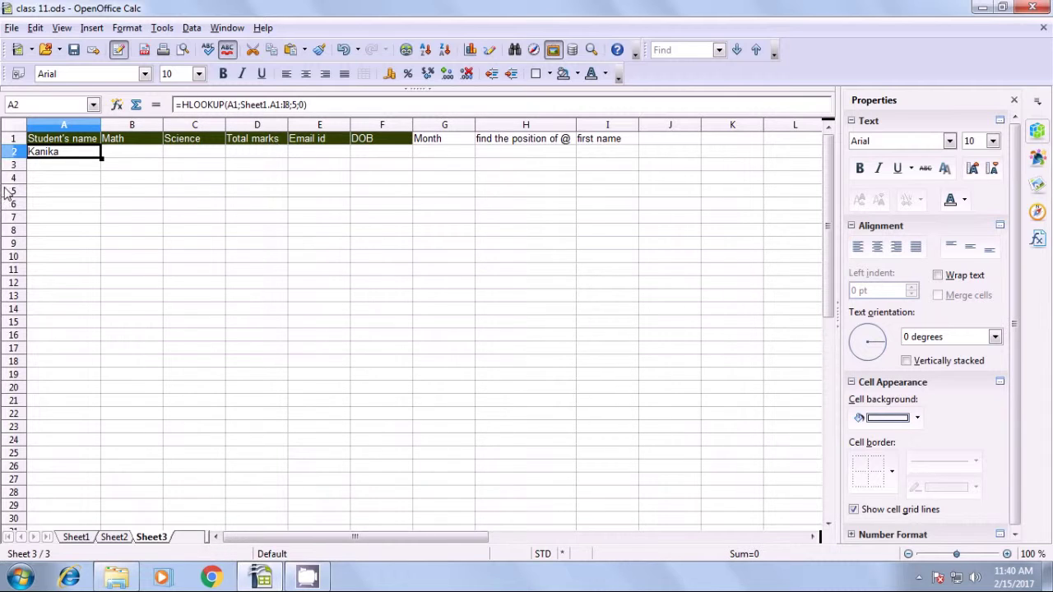
pyautogui.moveTo(102, 158); pyautogui.dragTo(611, 157)
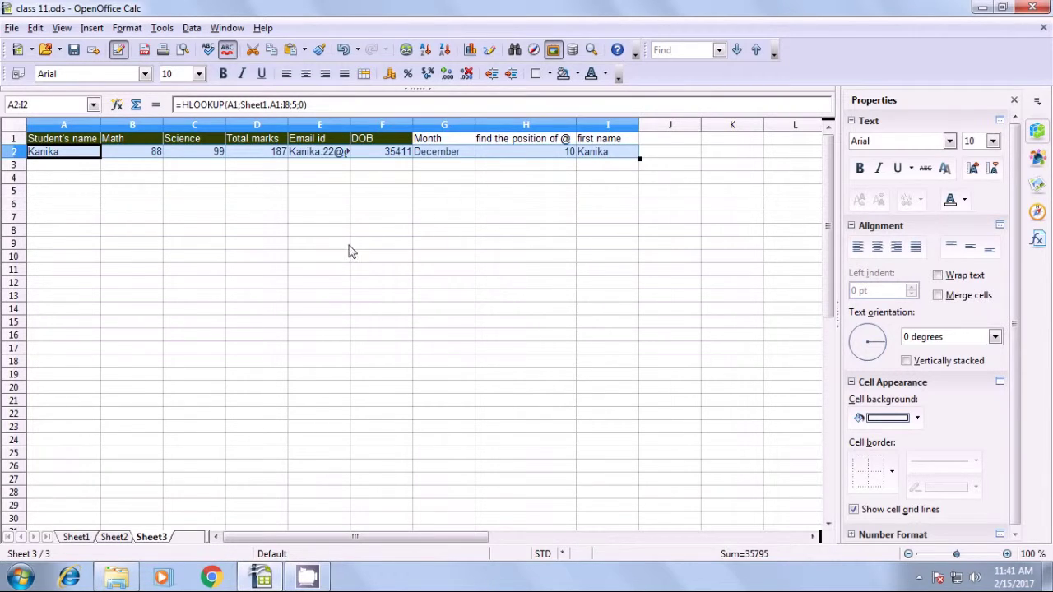
pyautogui.click(241, 245)
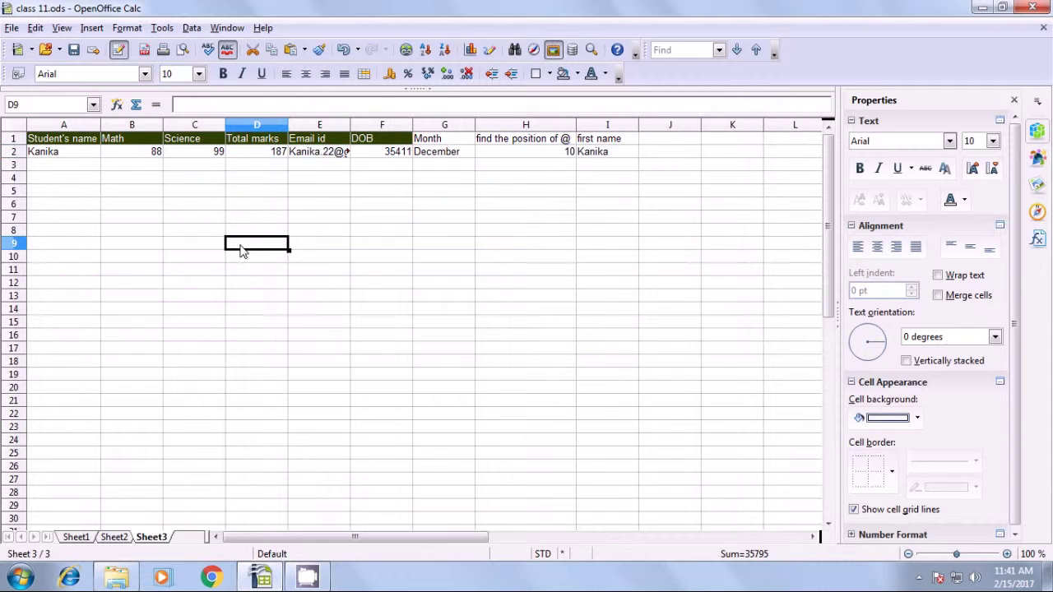
pyautogui.click(81, 156)
pyautogui.click(122, 156)
pyautogui.click(189, 165)
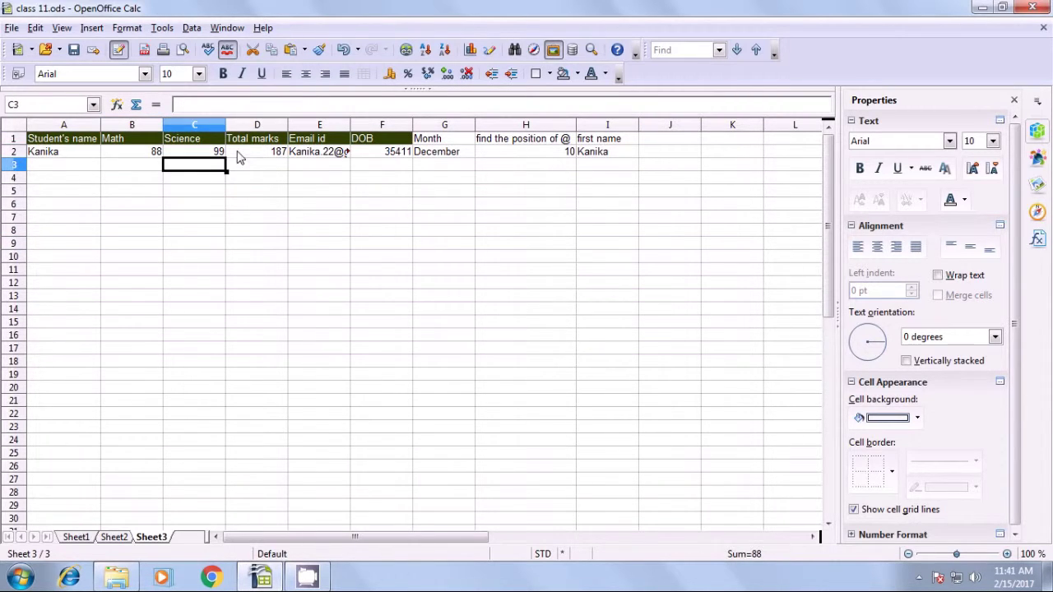
pyautogui.click(271, 158)
pyautogui.click(310, 159)
pyautogui.click(383, 161)
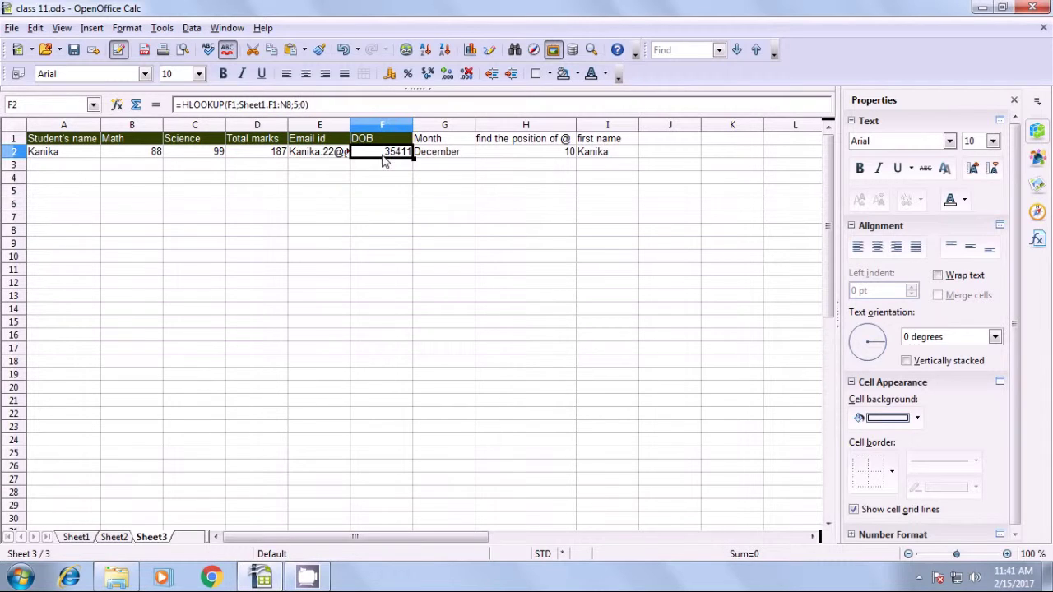
pyautogui.click(424, 163)
pyautogui.click(510, 162)
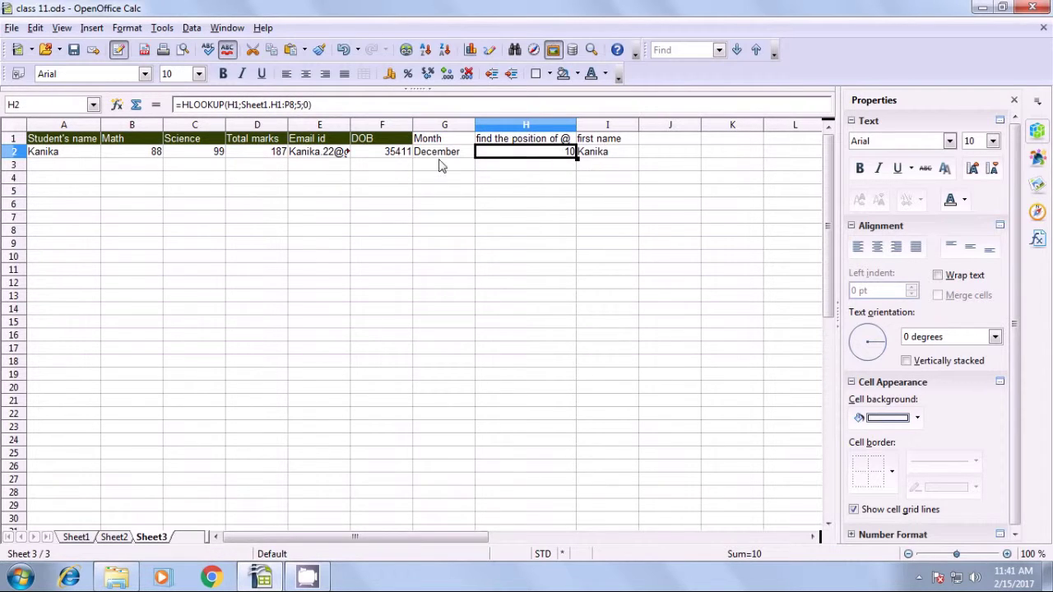
# Widen column E so the full email address shows.
pyautogui.moveTo(350, 125); pyautogui.dragTo(393, 131)
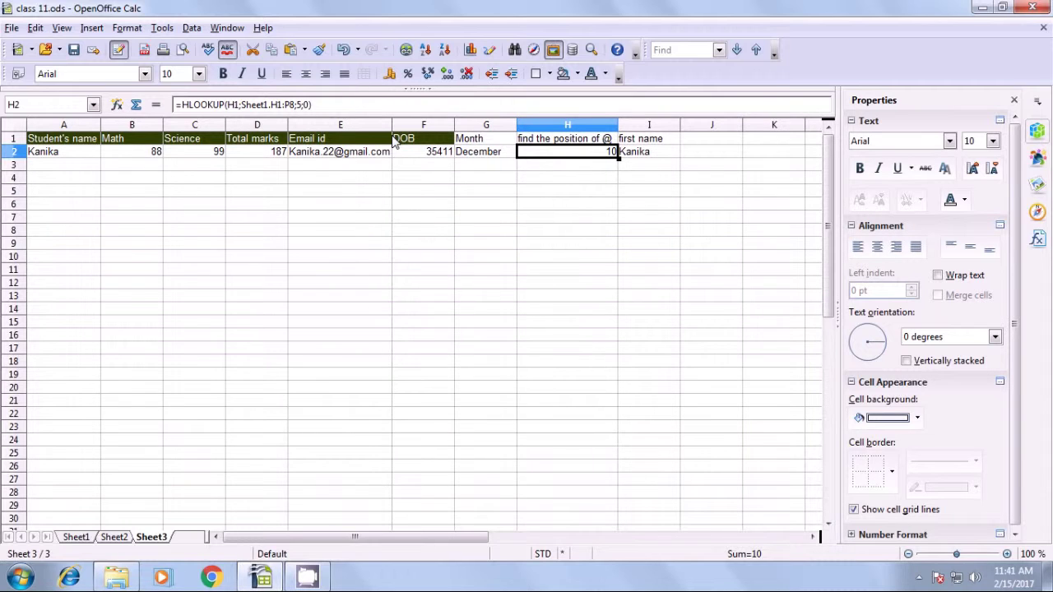
pyautogui.click(119, 192)
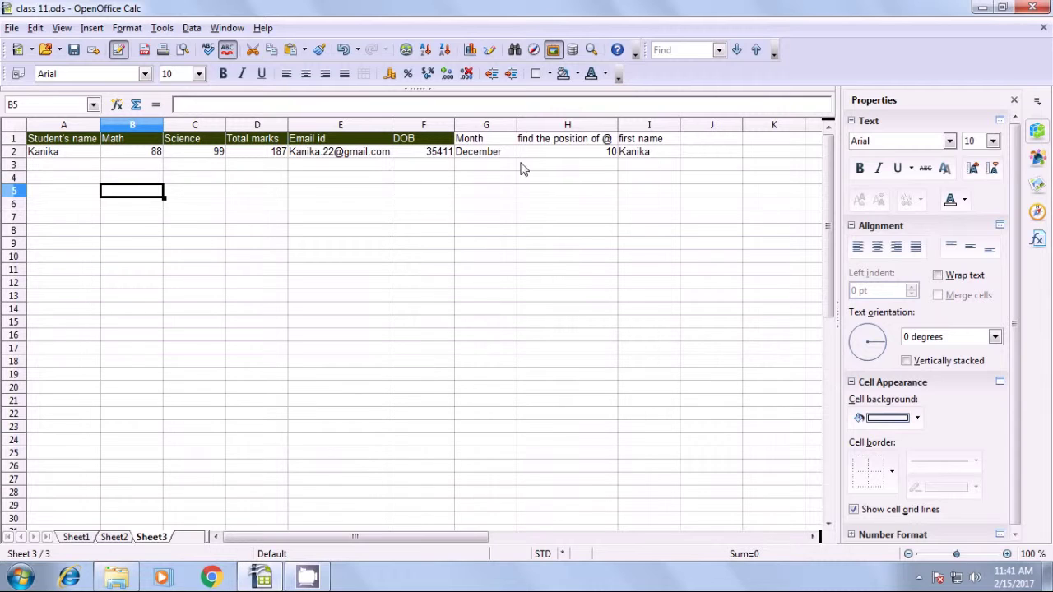
pyautogui.click(333, 205)
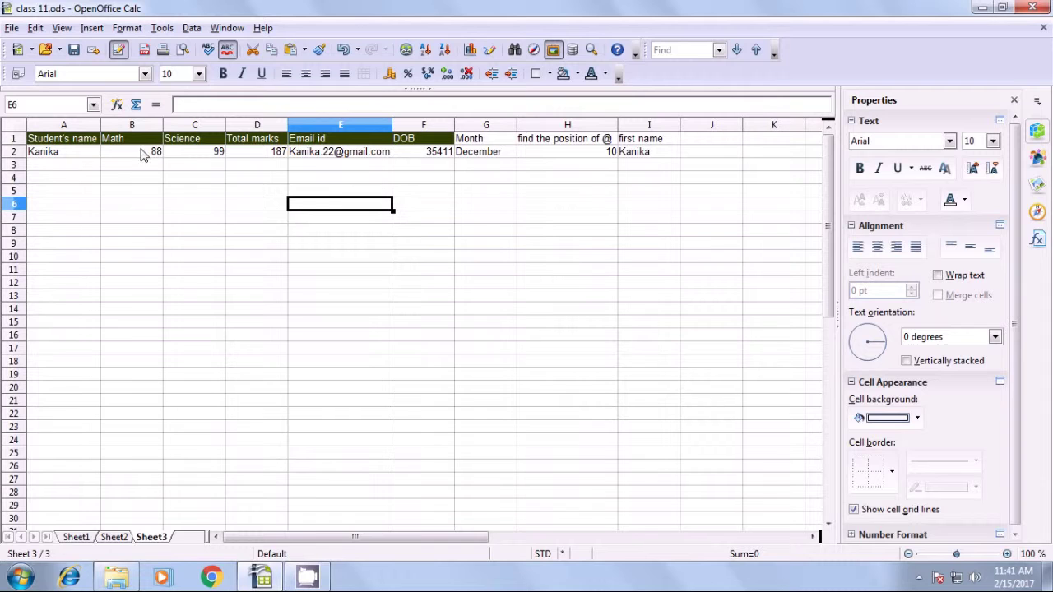
pyautogui.click(78, 156)
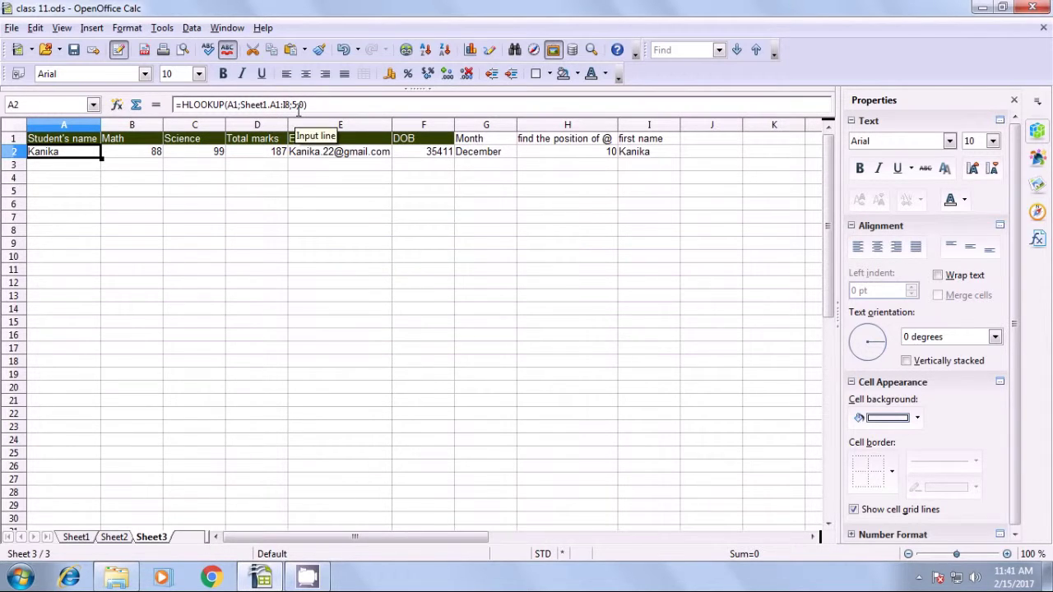
pyautogui.click(300, 250)
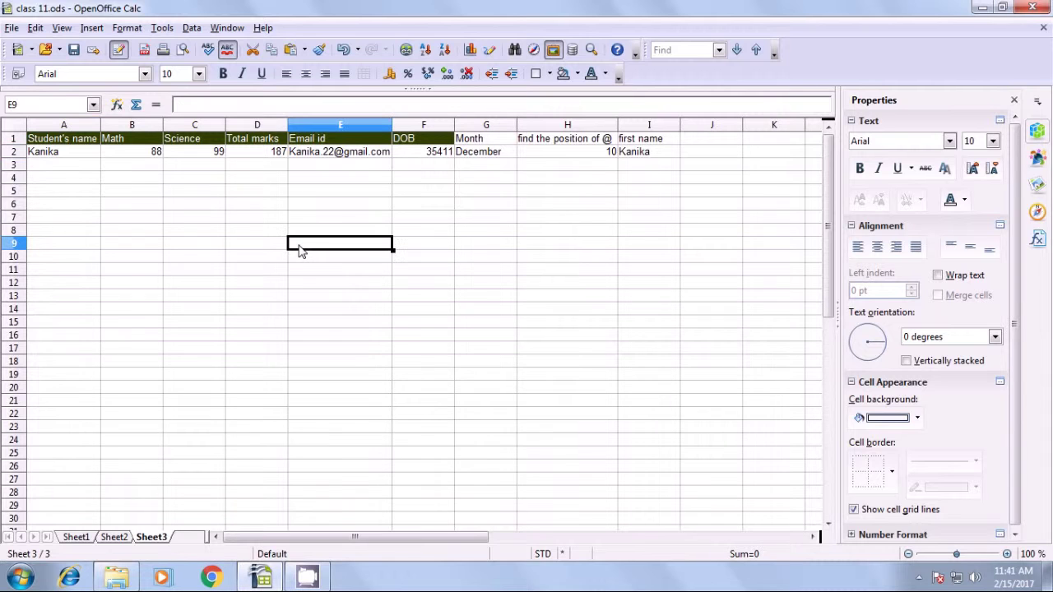